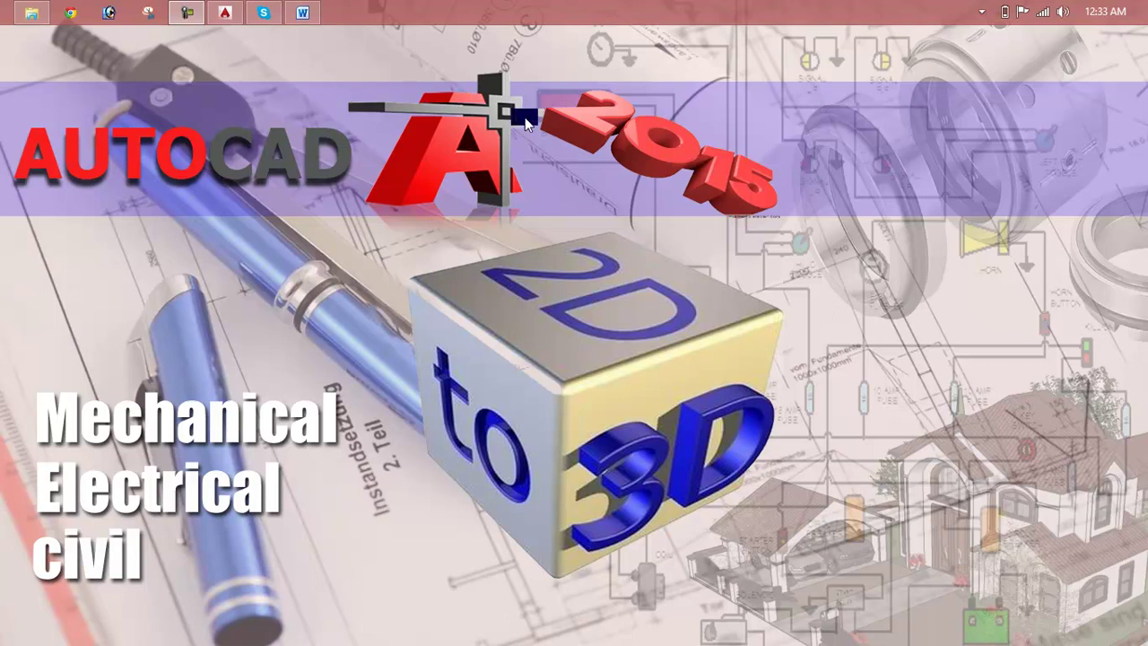
Switch from the Lesson 12 outline back to the AutoCAD drawing window.
click(302, 12)
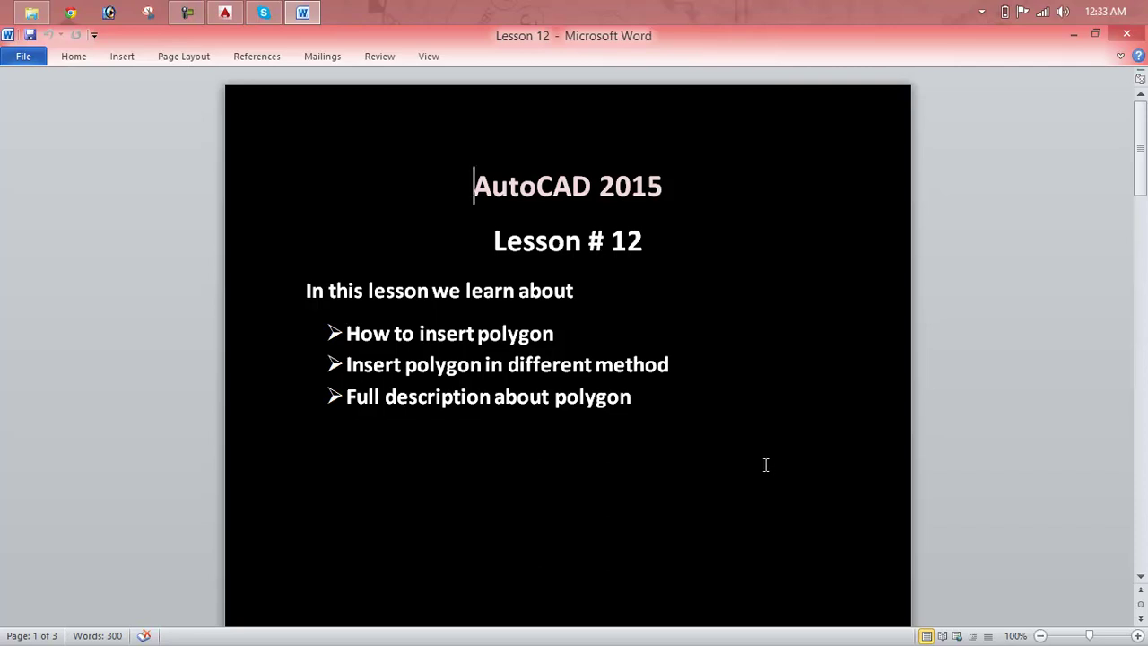
click(1074, 36)
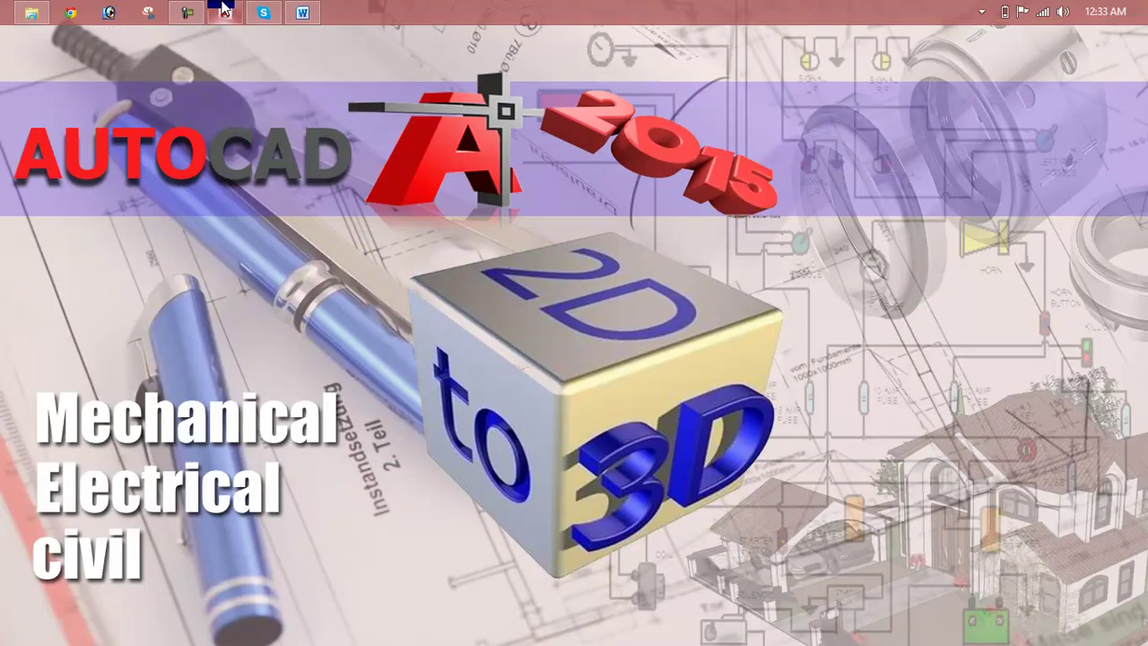
click(225, 12)
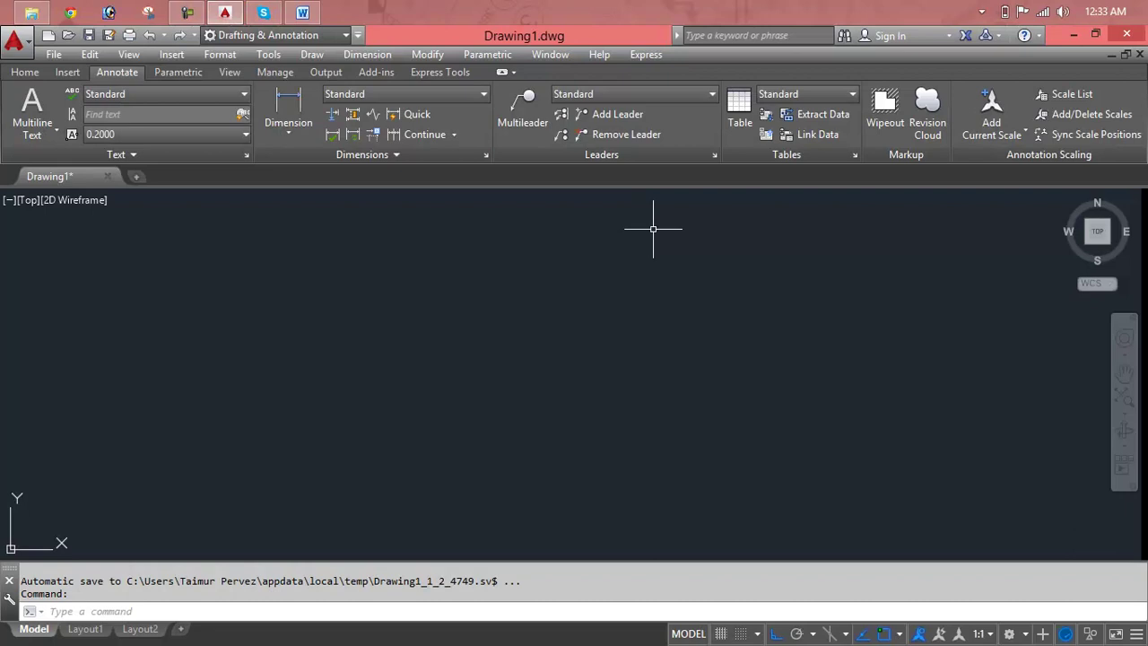
Browse the Home tab's Draw panel, including the circle and rectangle/polygon choices.
click(24, 72)
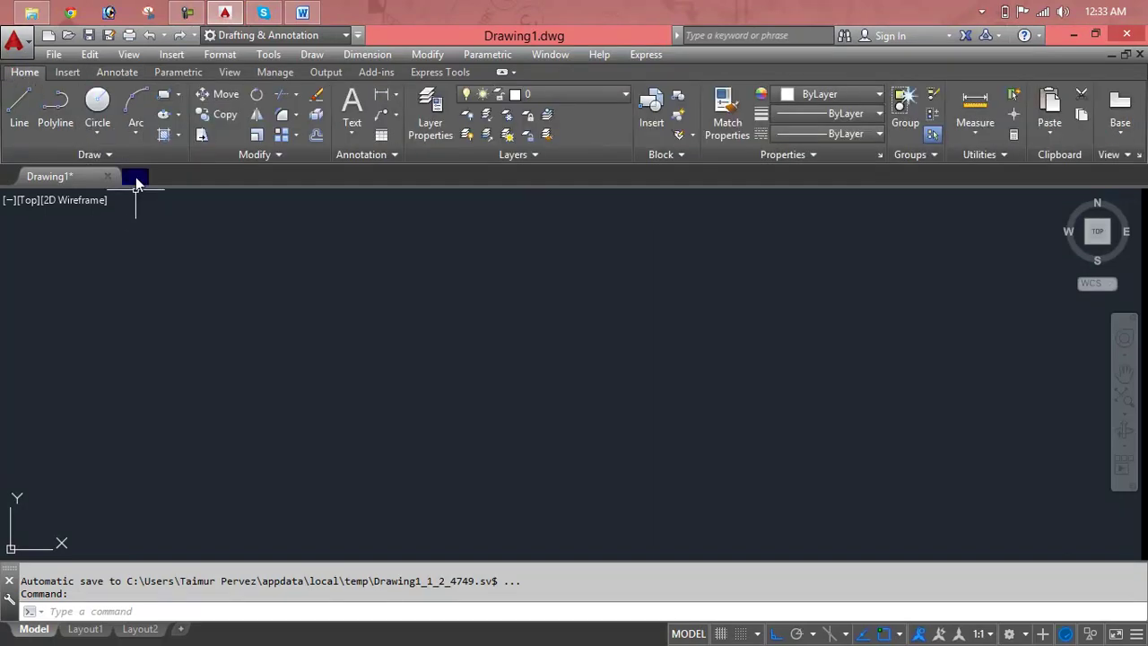
click(153, 151)
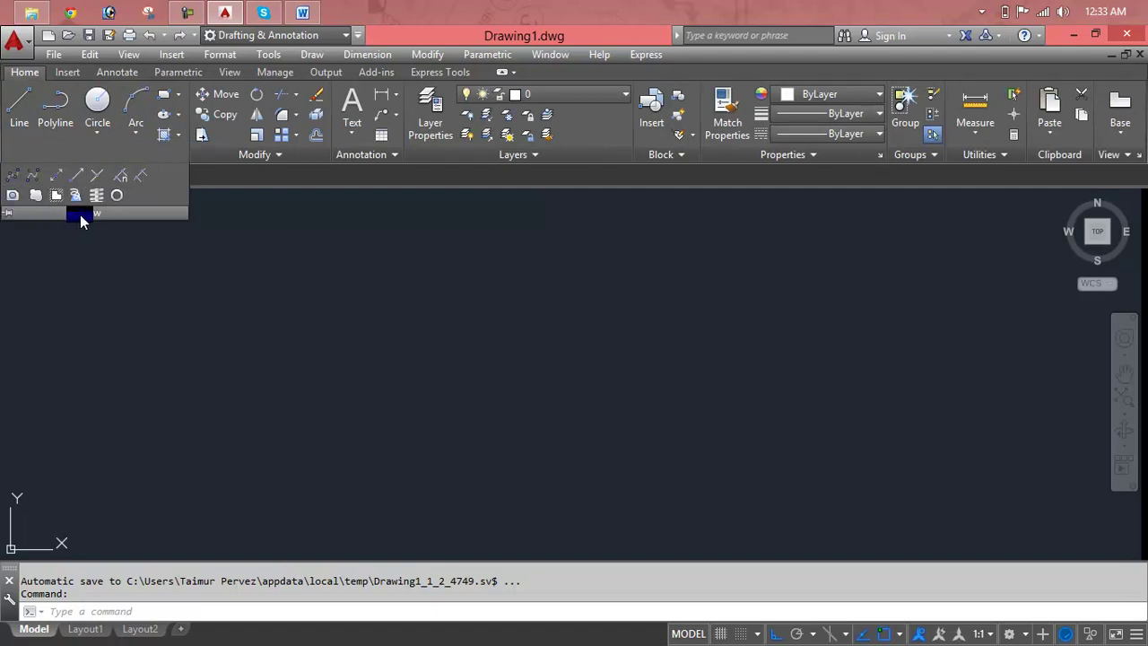
click(99, 132)
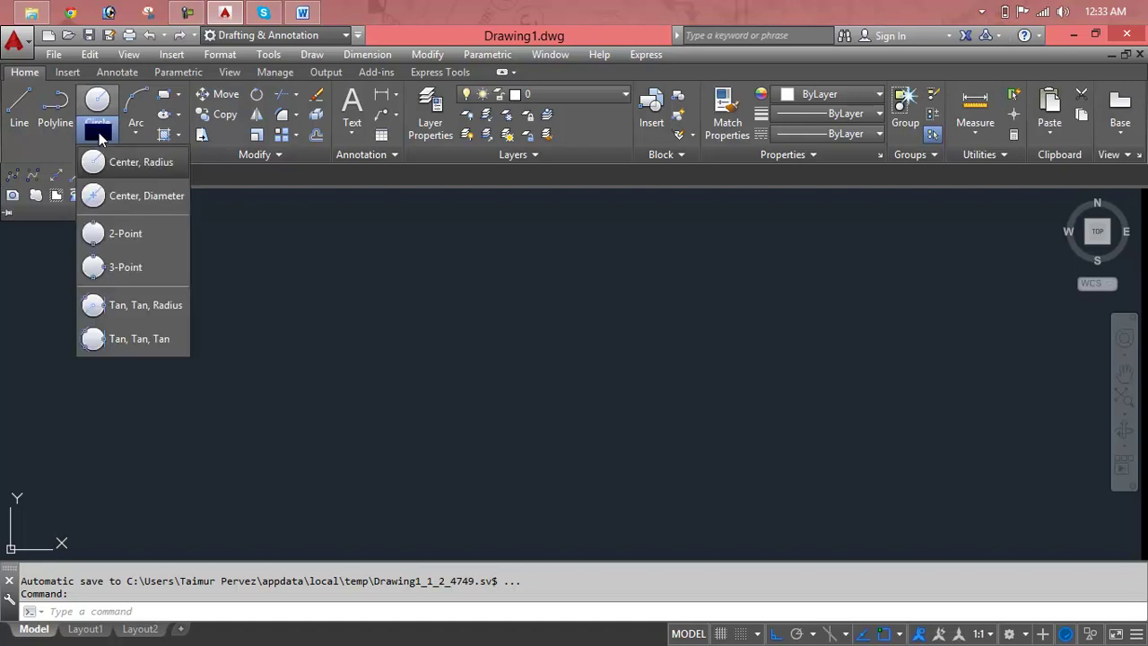
click(99, 132)
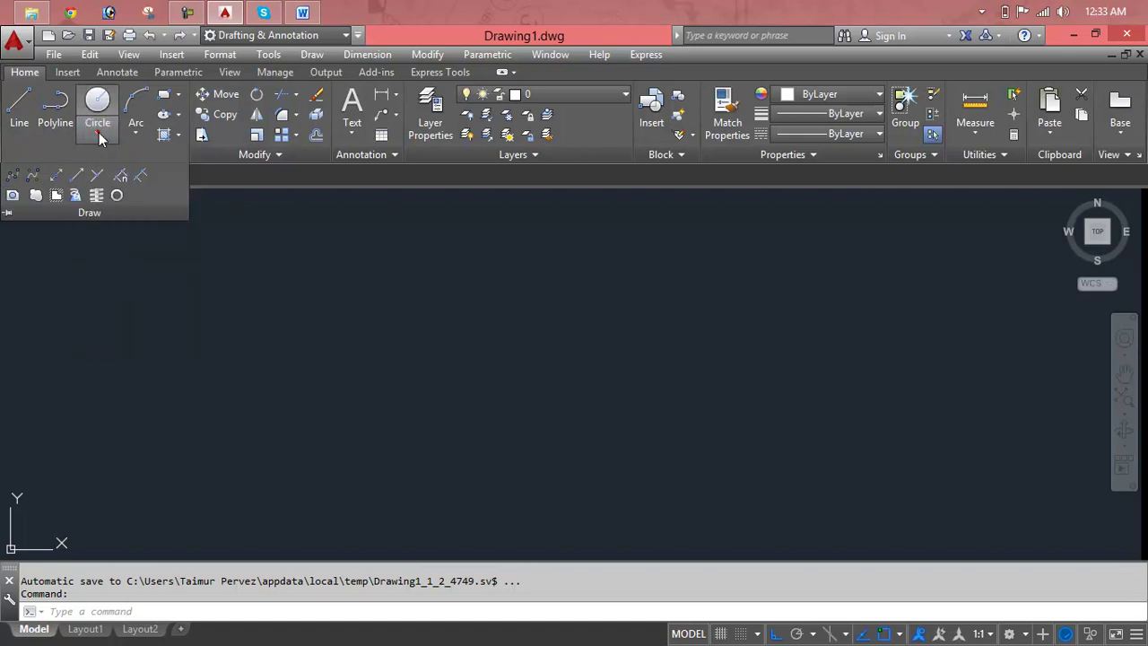
click(179, 96)
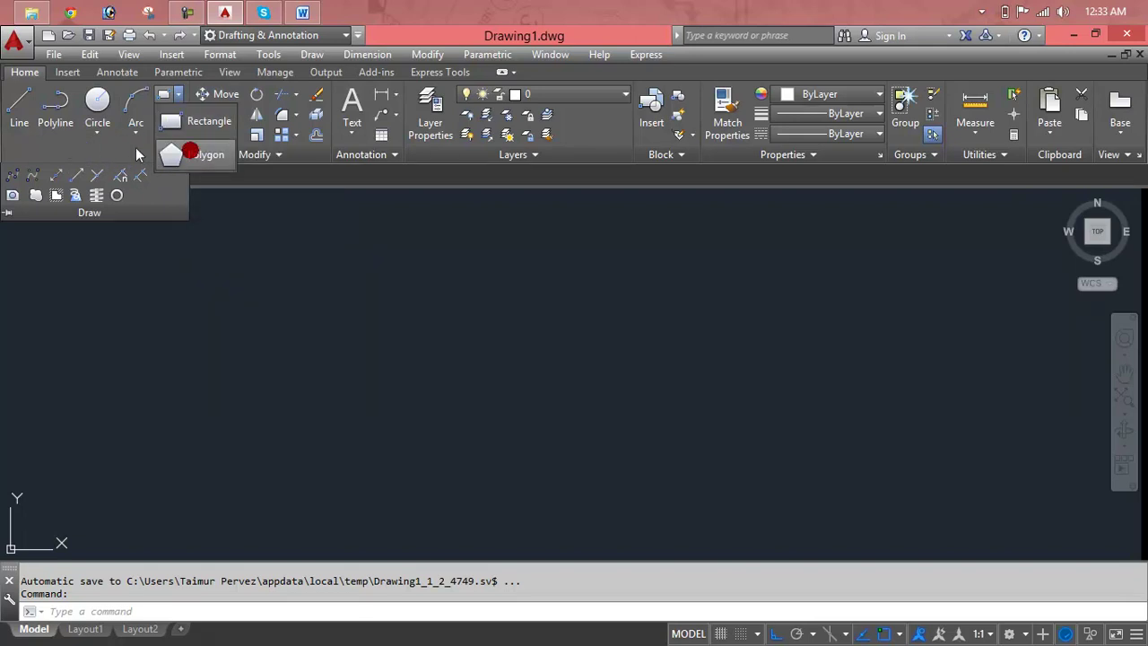
click(179, 94)
click(179, 94)
click(179, 95)
click(179, 94)
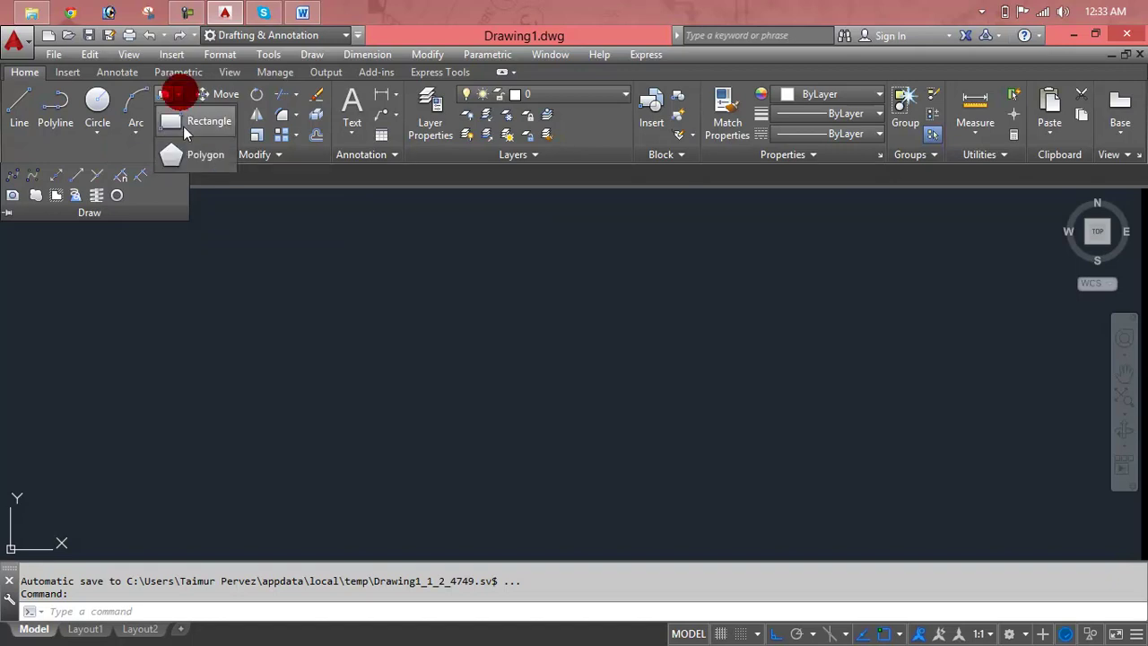
Start a regular Polygon from the Rectangle/Polygon dropdown, awaiting the number of sides.
click(193, 157)
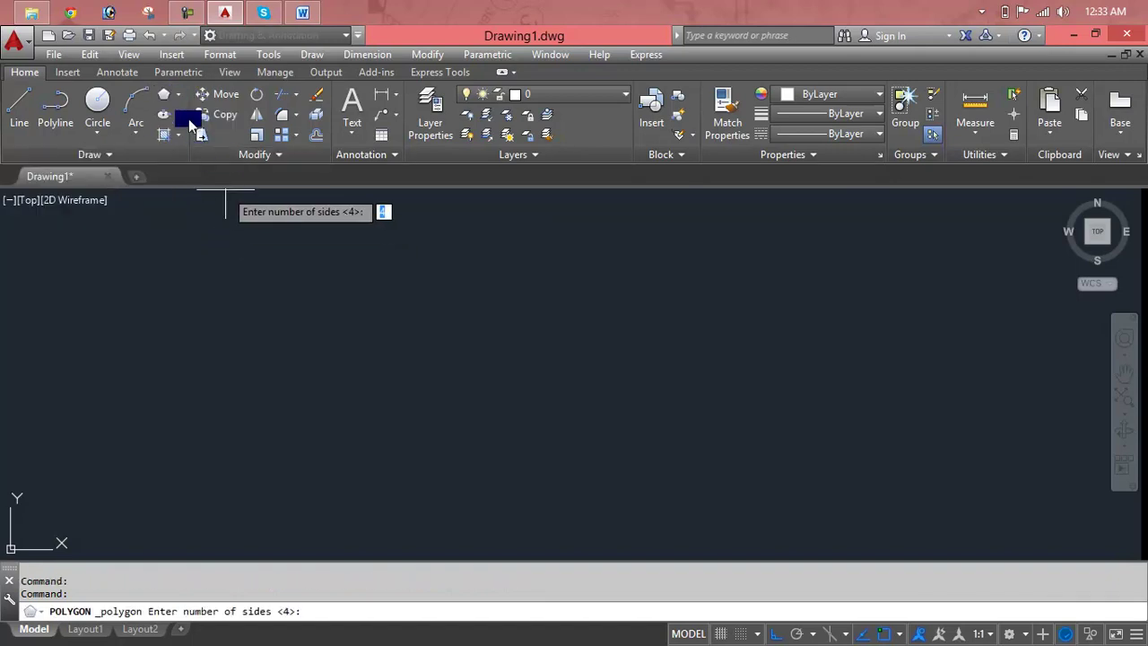
click(177, 97)
click(193, 125)
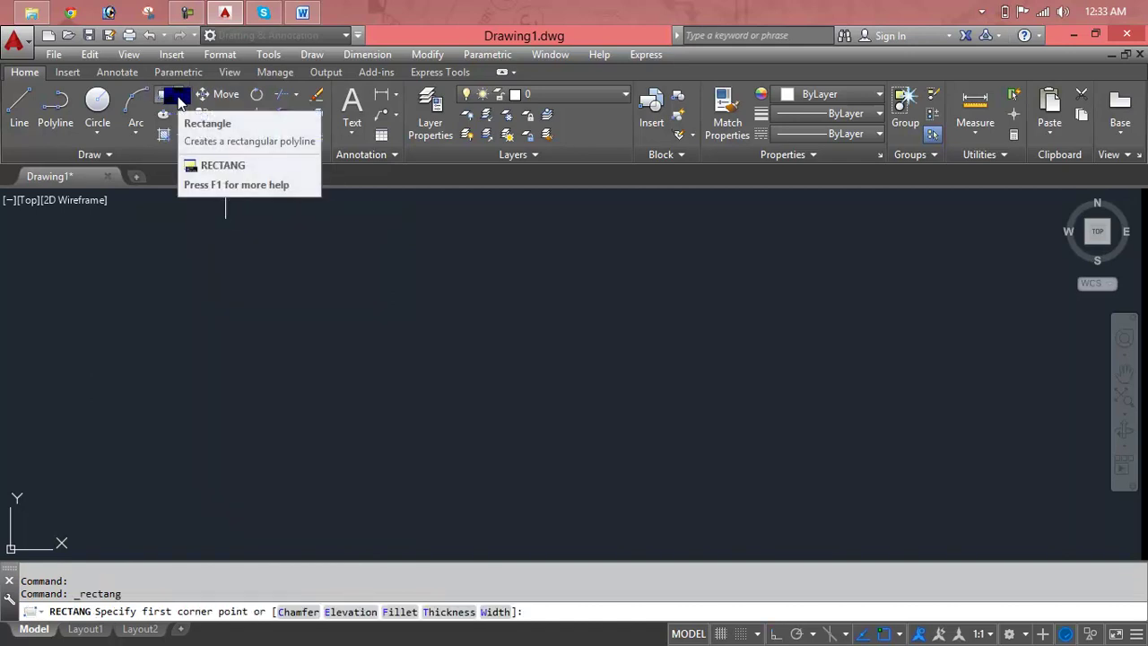
mouse_move(176, 96)
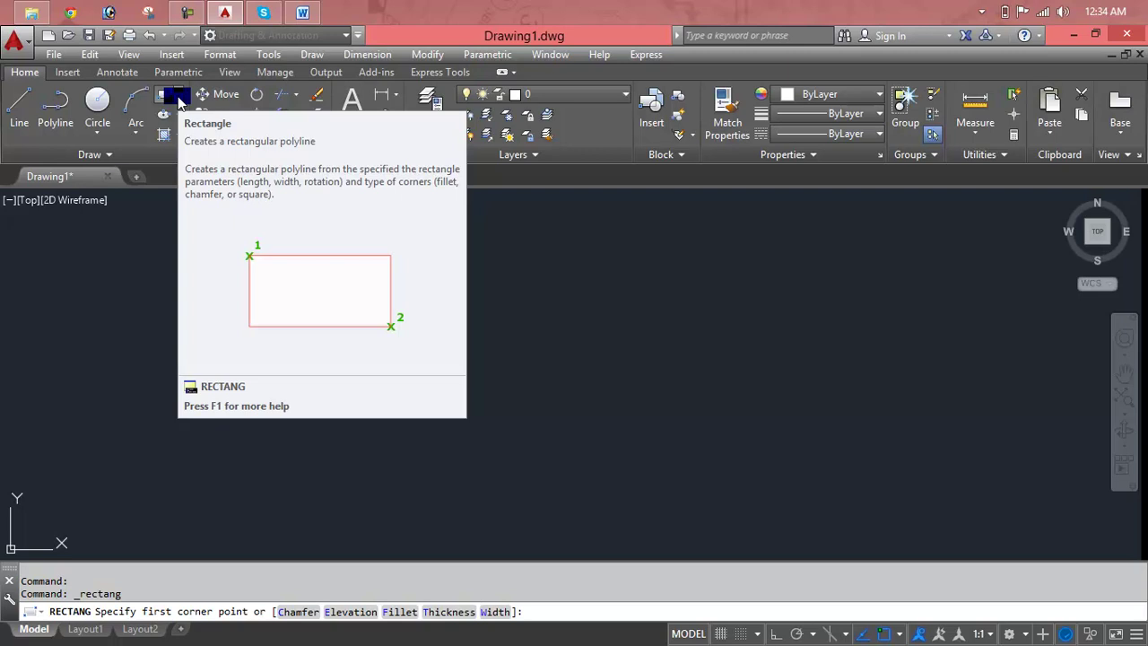
click(178, 95)
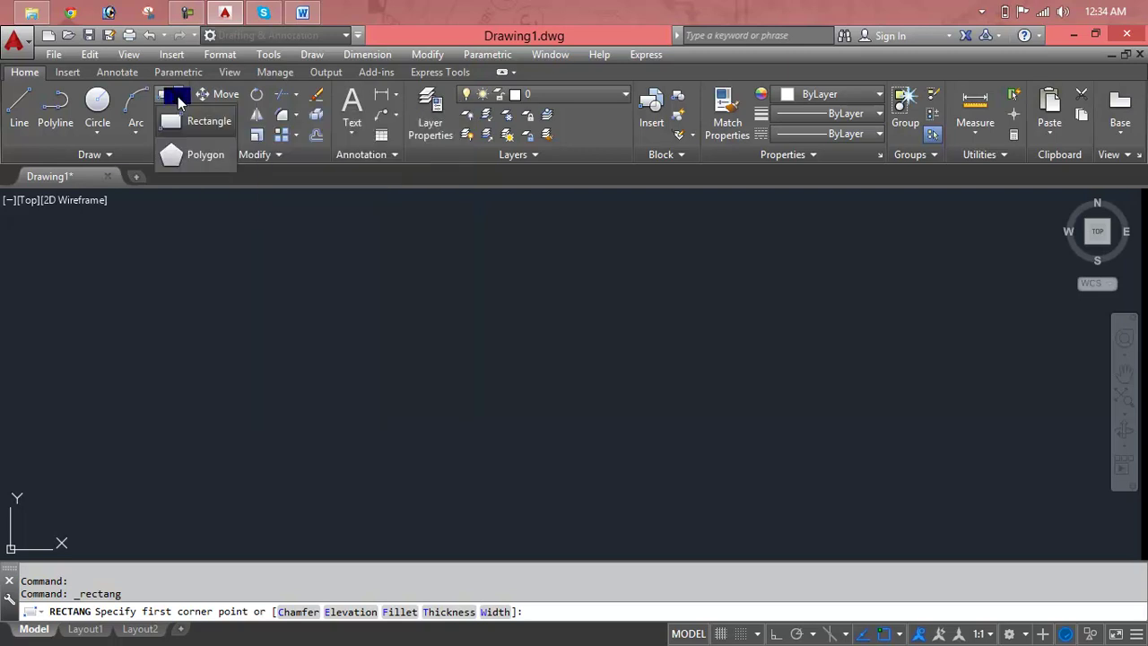
click(189, 160)
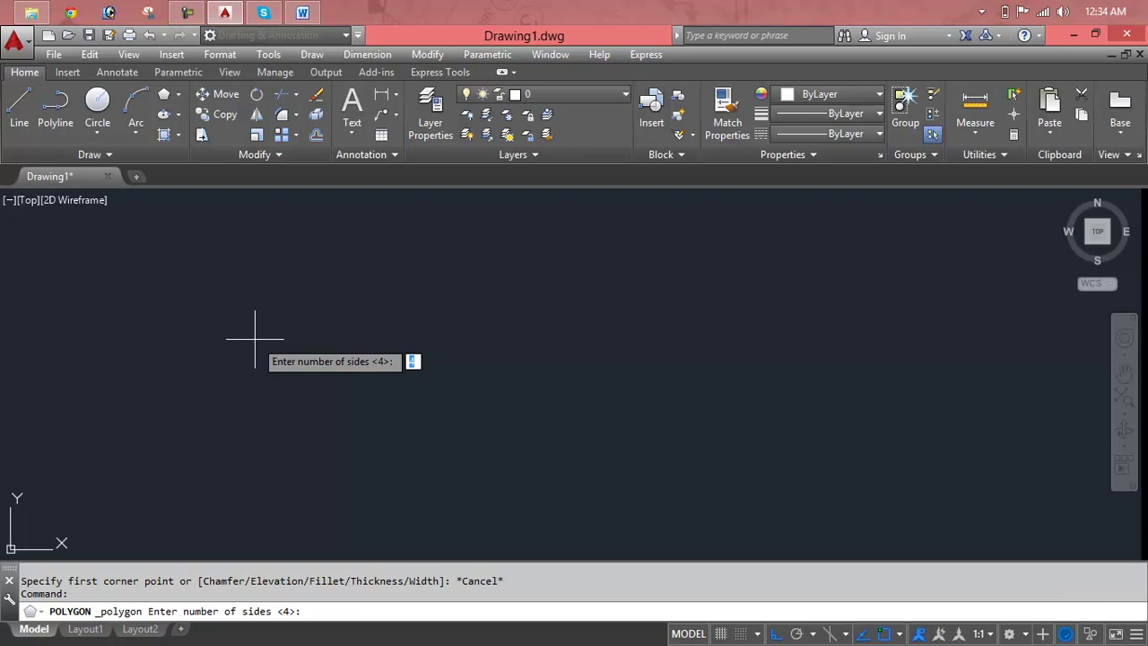
key(Escape)
key(Escape)
key(Escape)
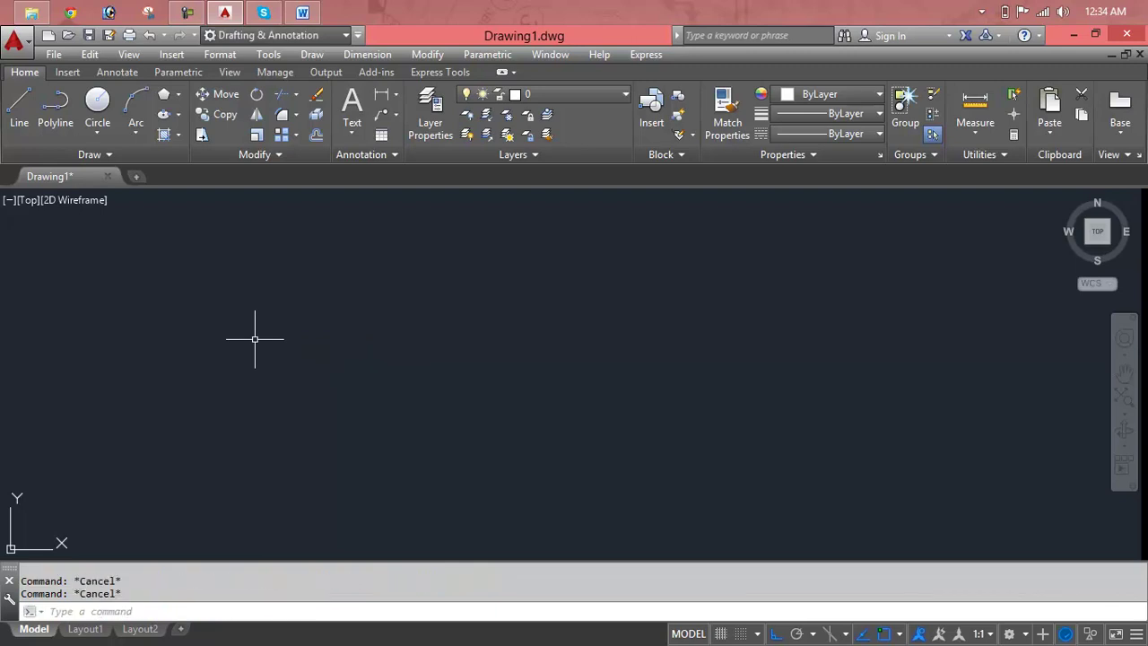
text(POL)
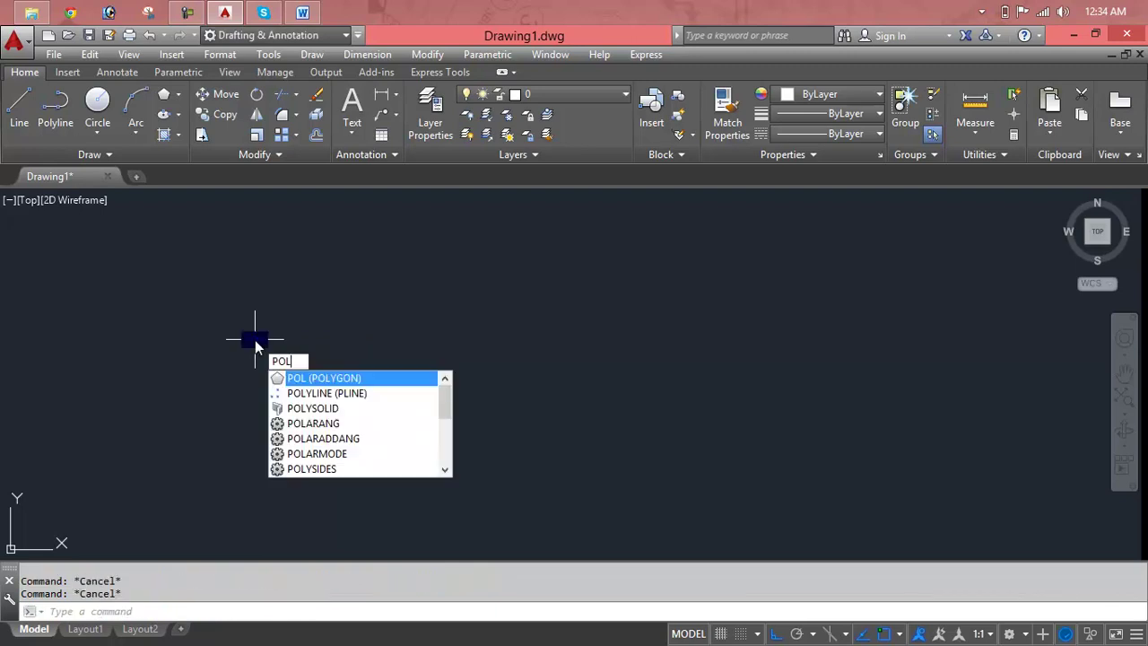
key(Return)
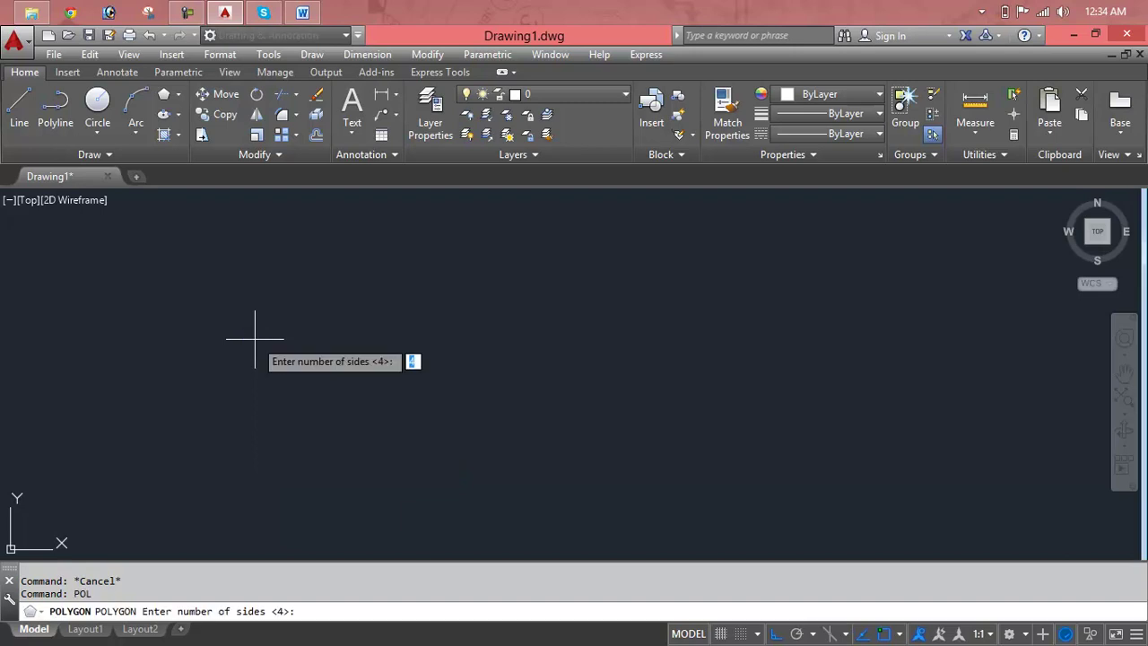
key(Escape)
key(Escape)
click(326, 54)
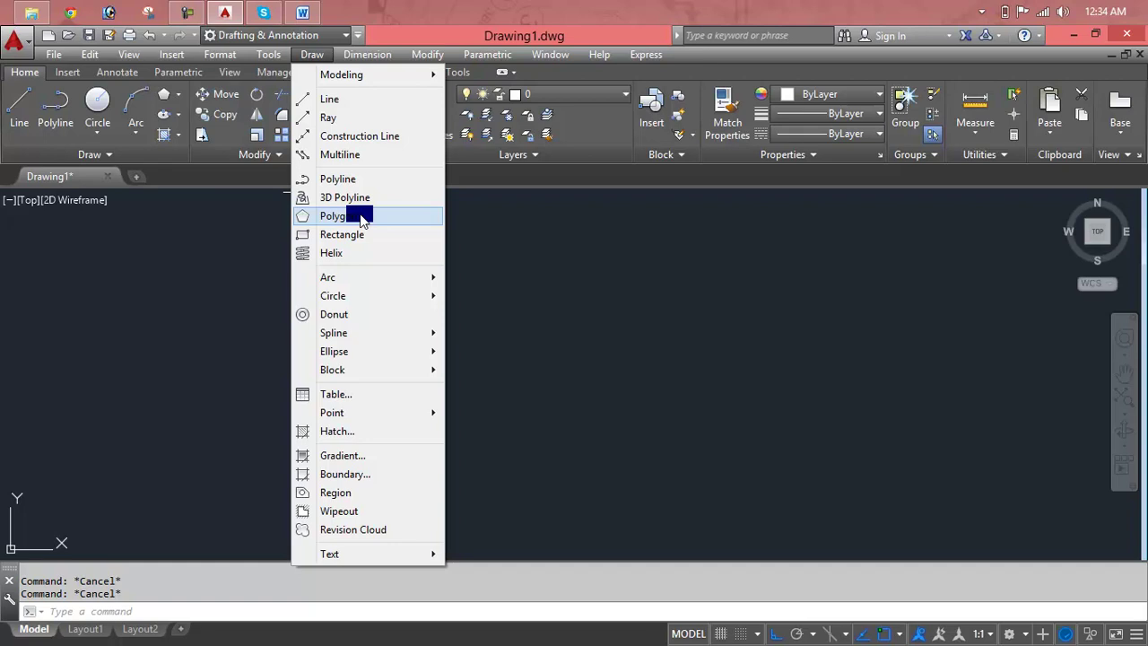
key(Escape)
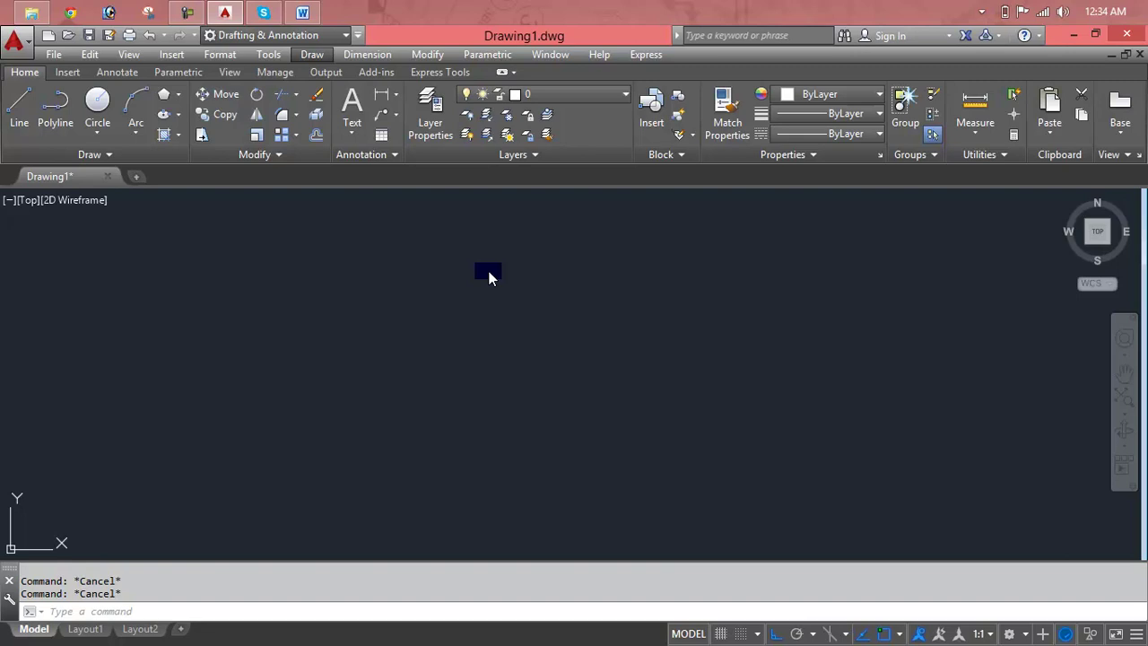
click(444, 329)
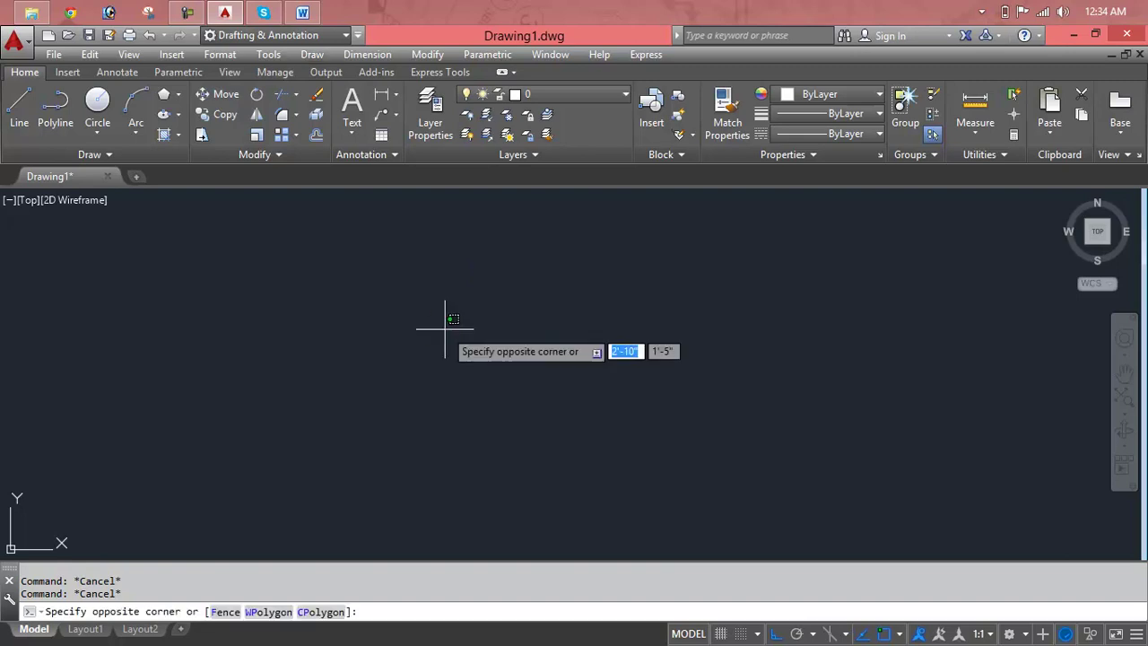
key(Escape)
text(POL)
key(Return)
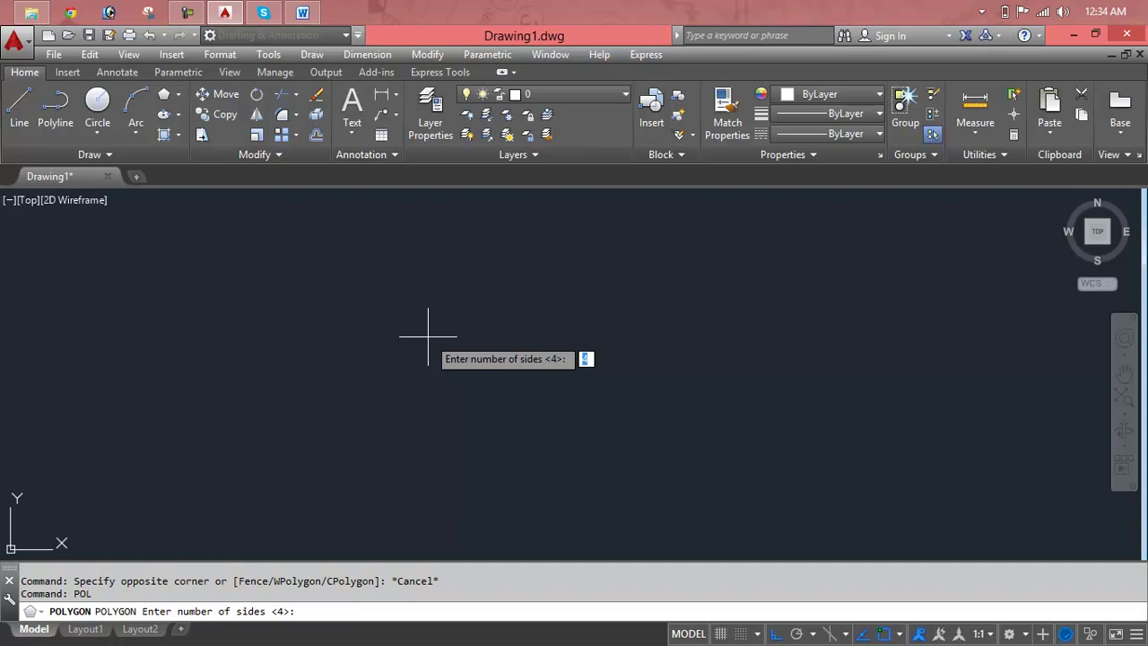
Draw a 5-sided polygon inscribed in a 4' radius circle at the picked centre.
text(5)
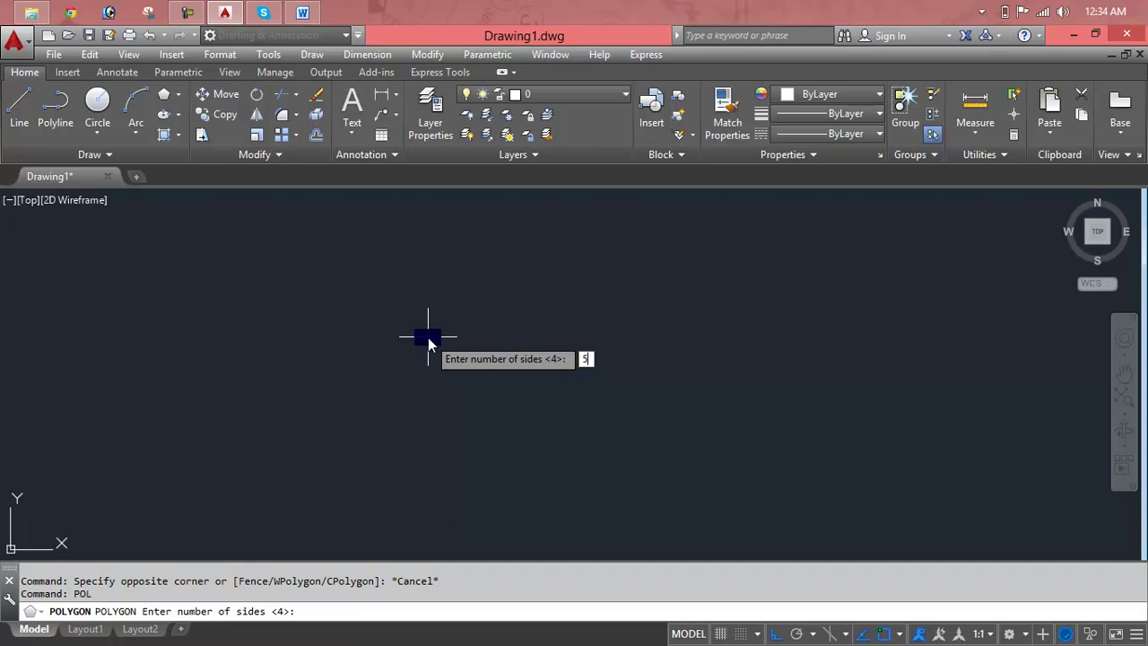
key(Return)
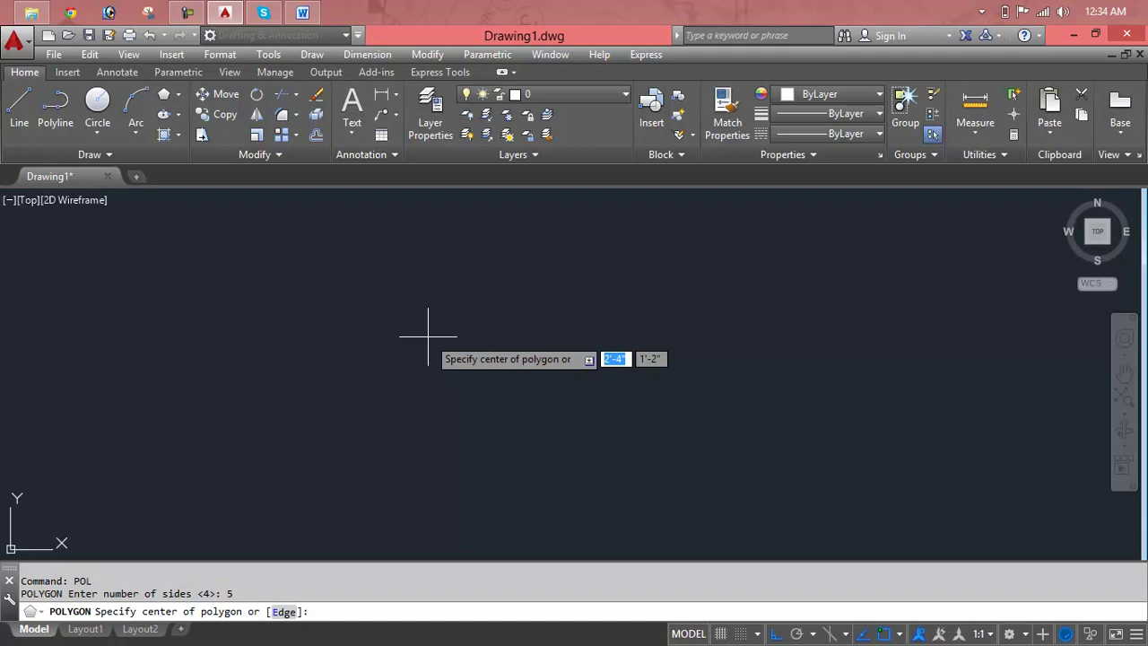
click(501, 408)
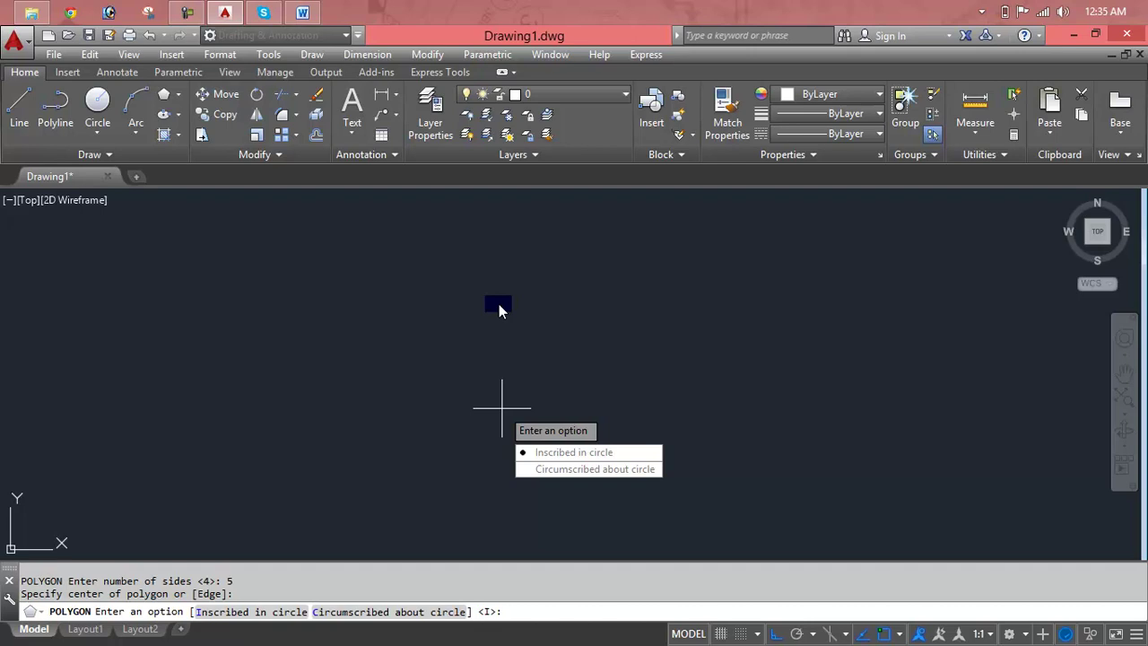
key(Return)
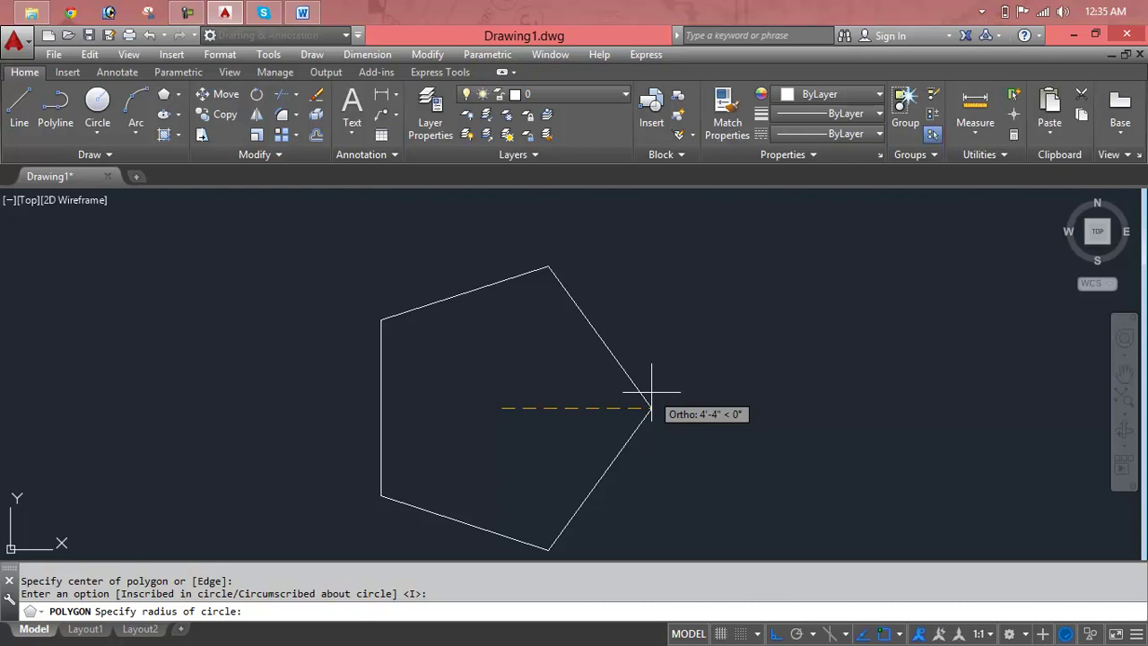
text(4')
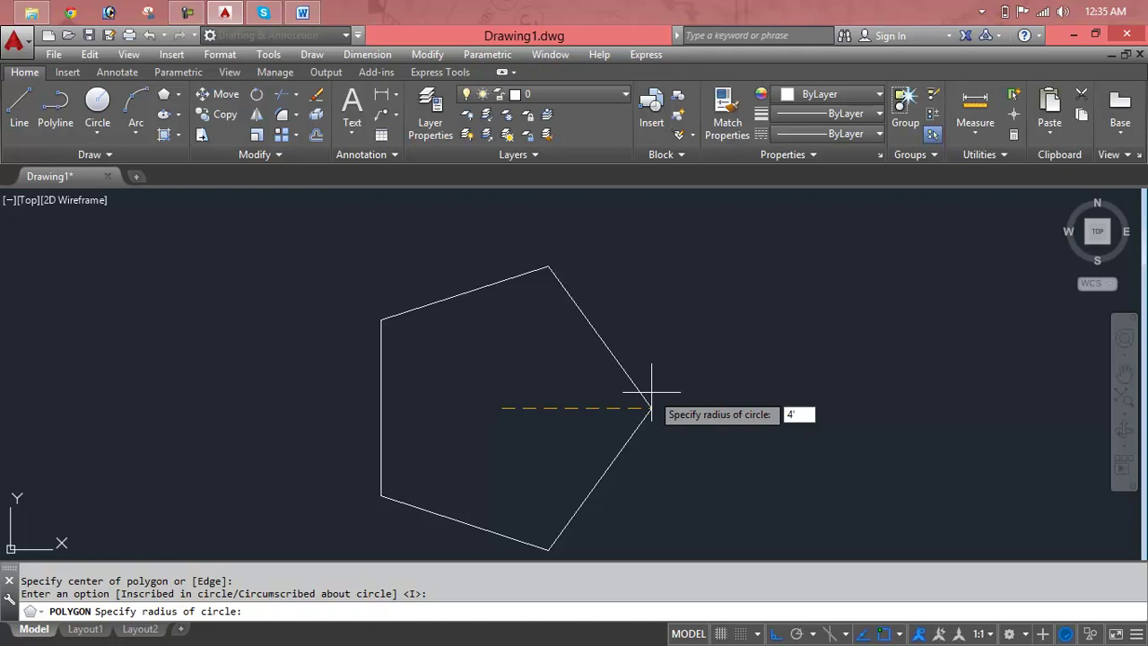
key(Return)
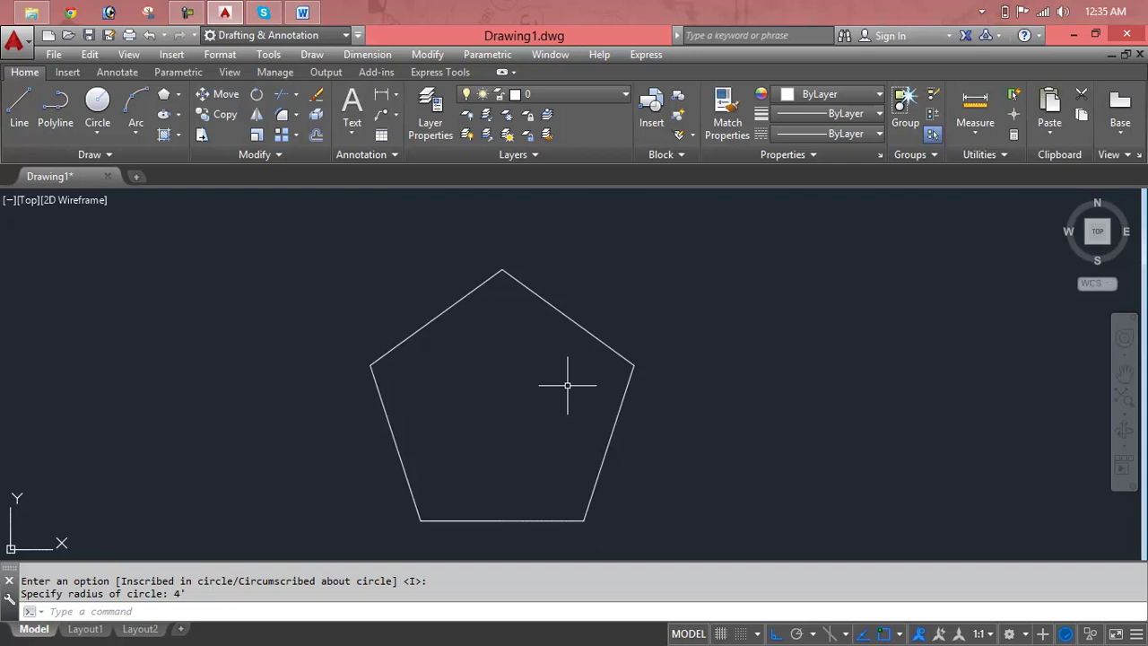
middle_drag(771, 457, 533, 410)
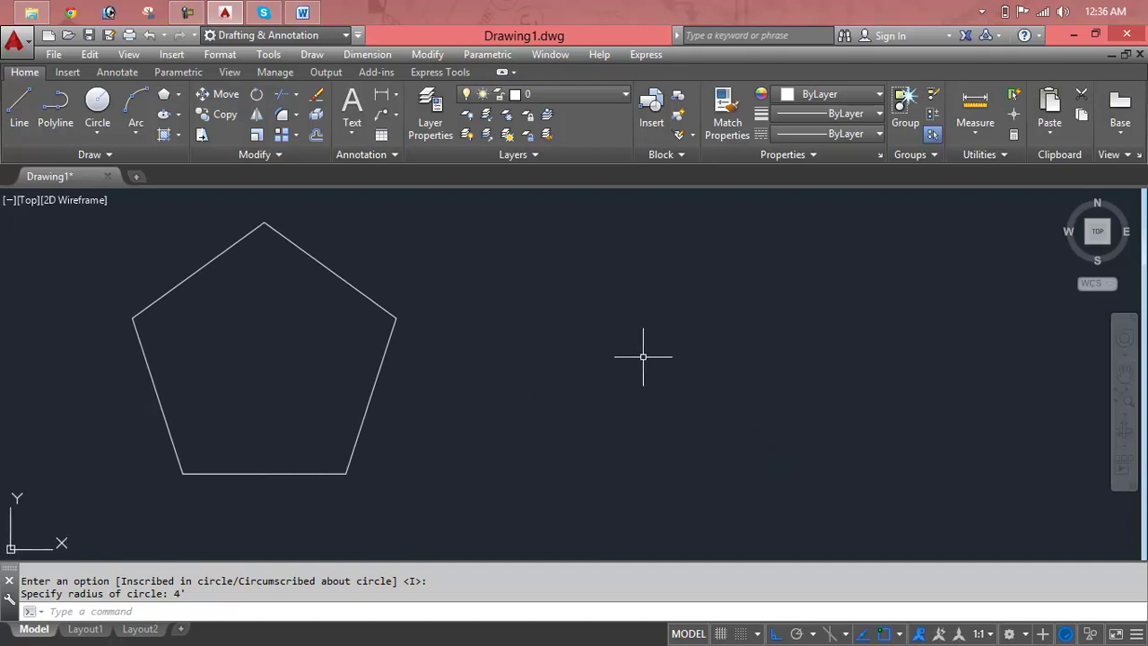
Start a new Polygon command from the Draw panel after cancelling the typed POL.
text(pol)
key(Return)
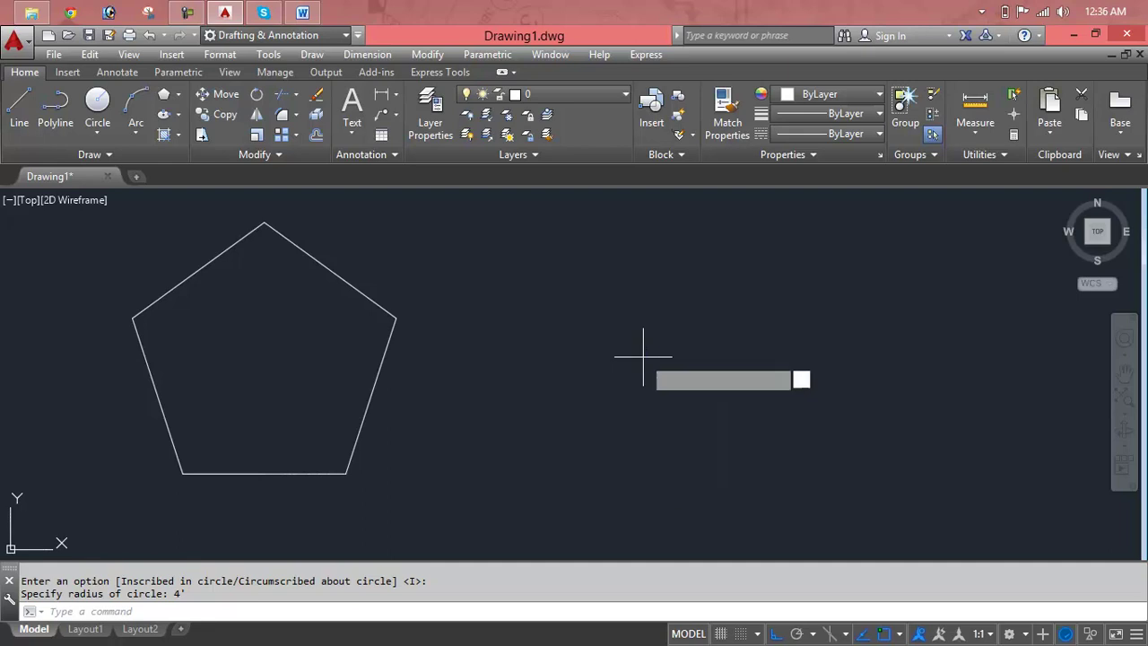
key(Escape)
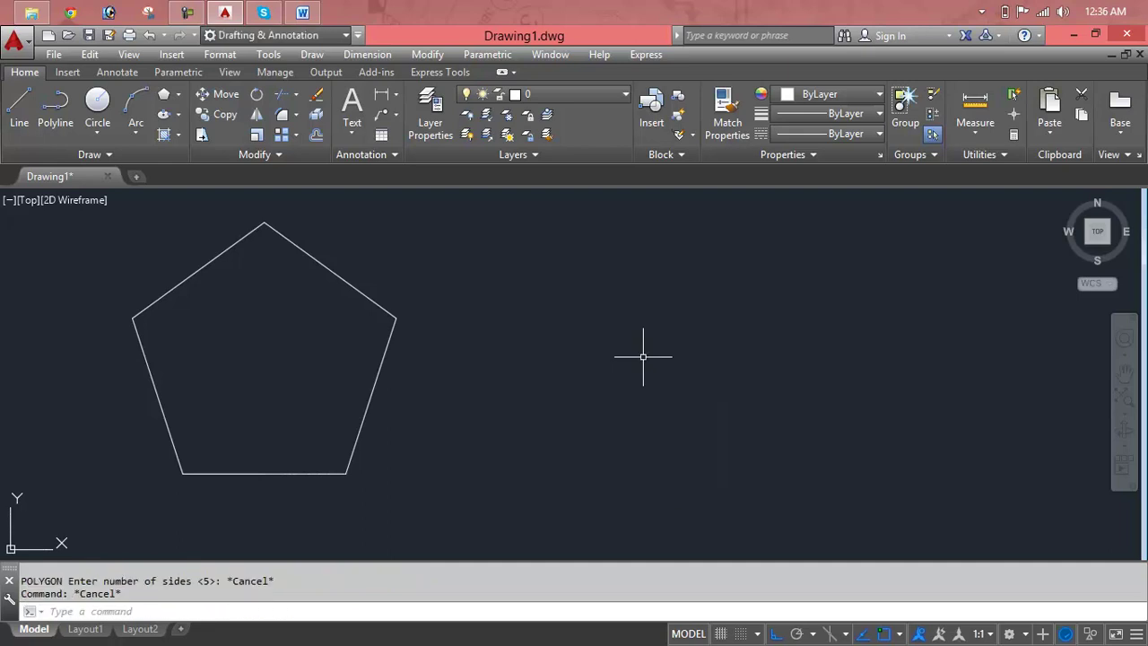
click(180, 95)
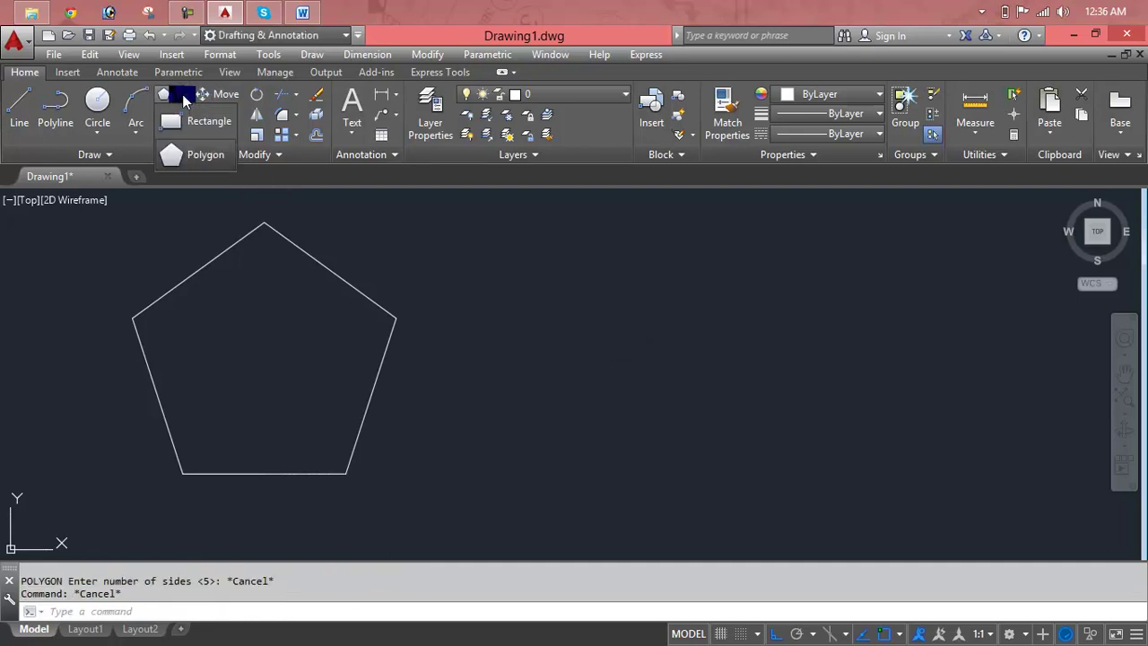
click(194, 157)
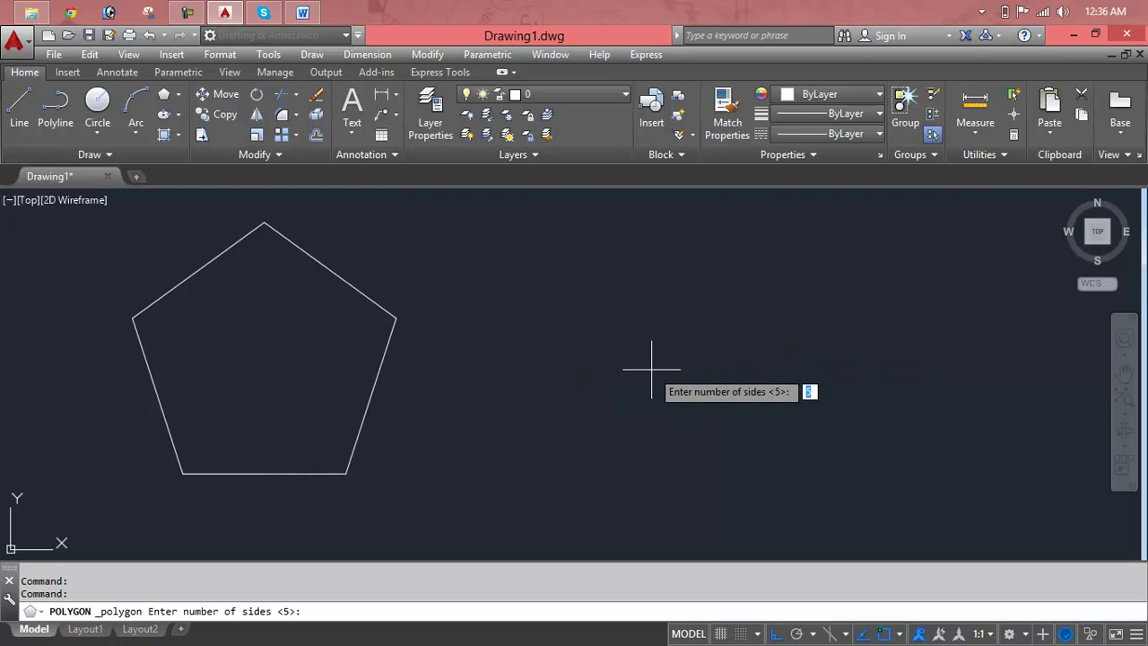
Draw an 8-sided polygon inscribed in a 4' radius circle right of the pentagon.
text(8)
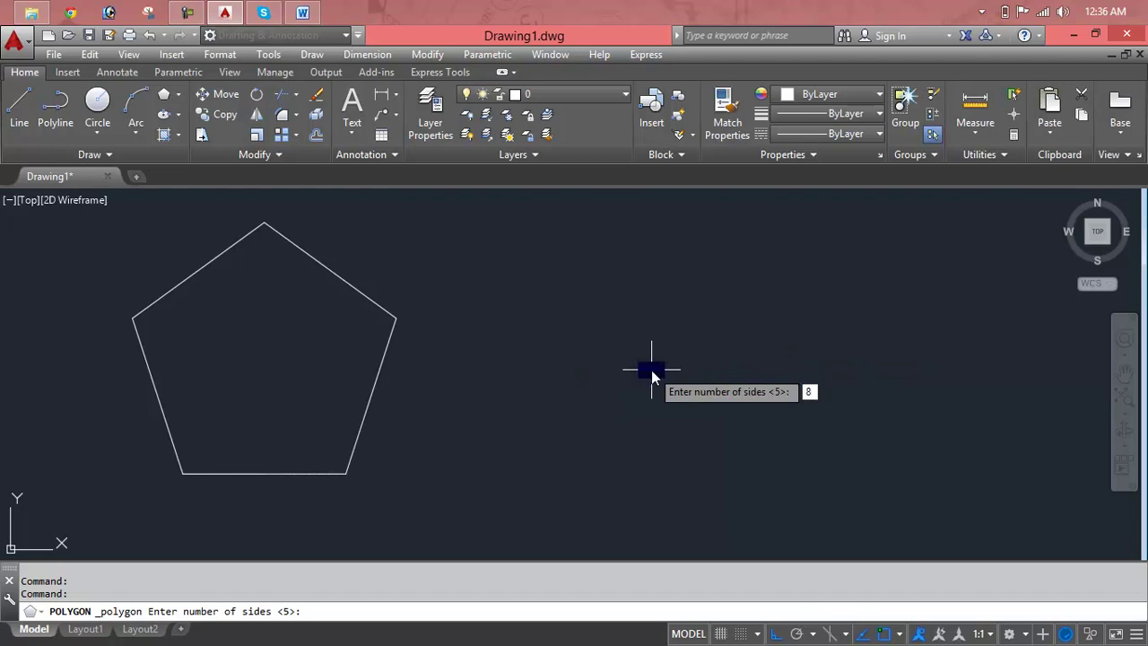
key(Return)
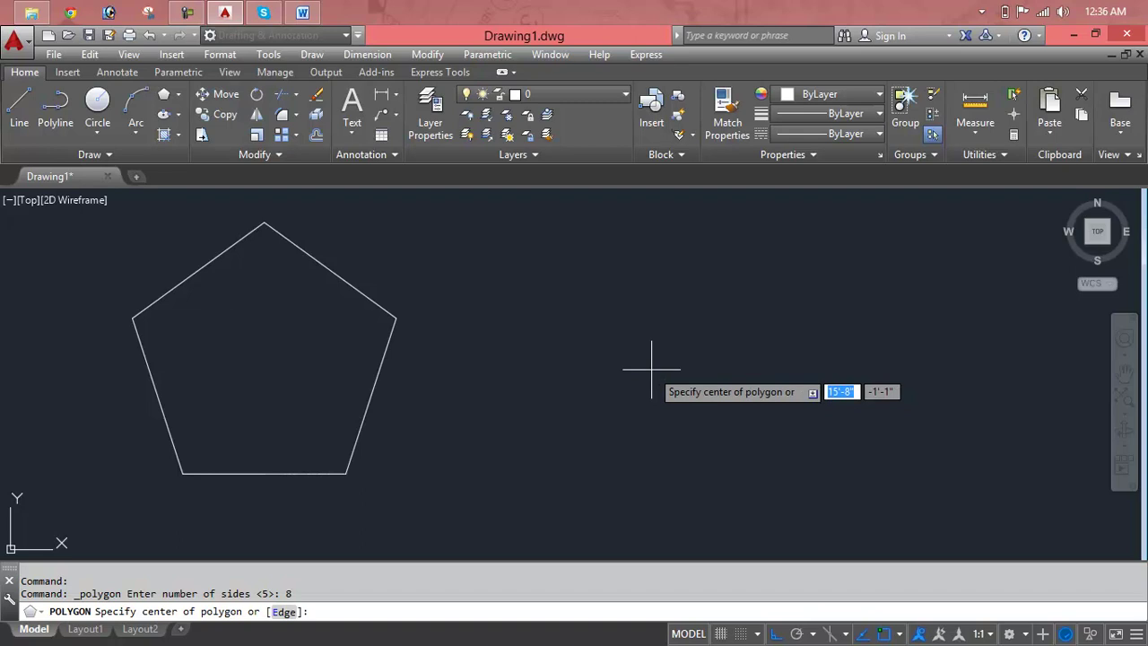
click(651, 369)
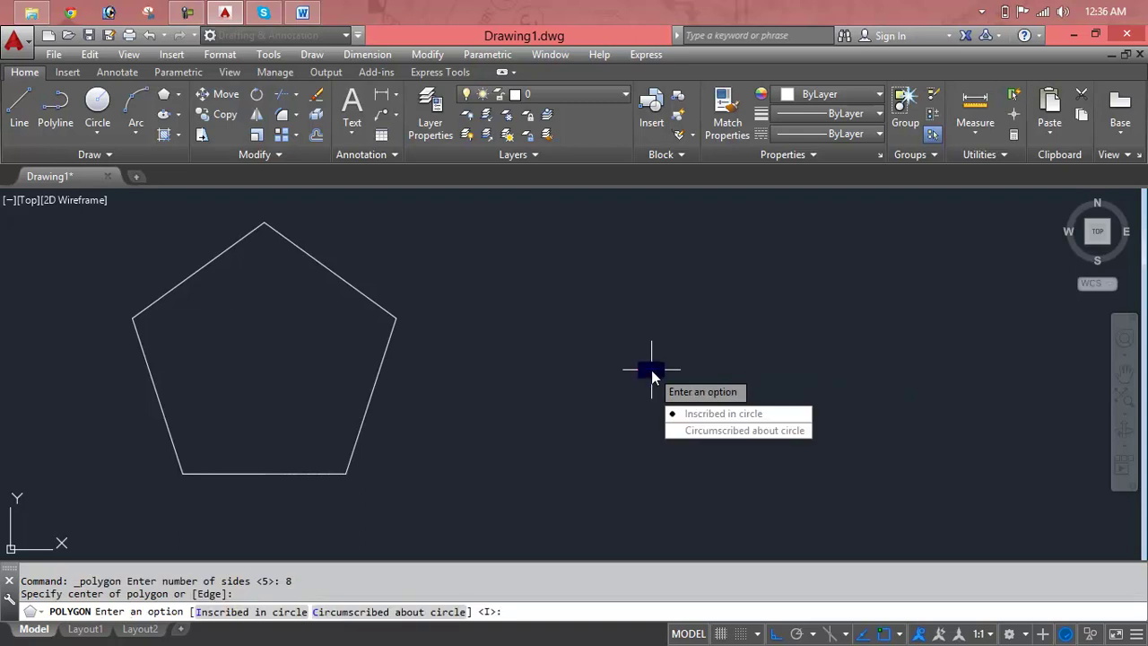
key(Return)
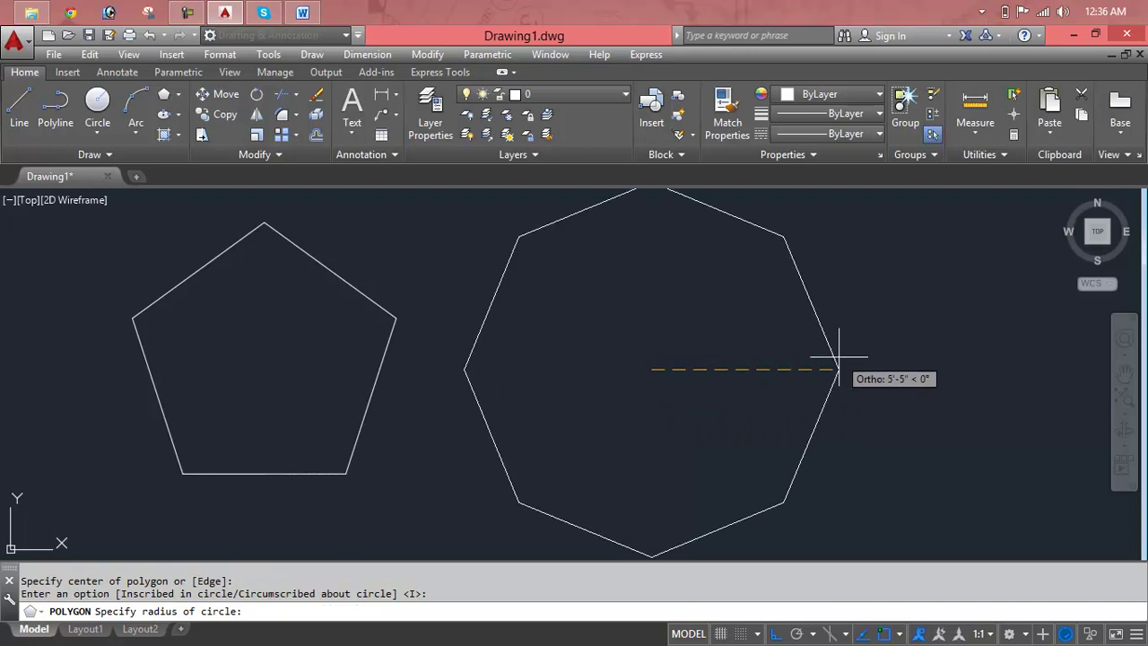
text(4')
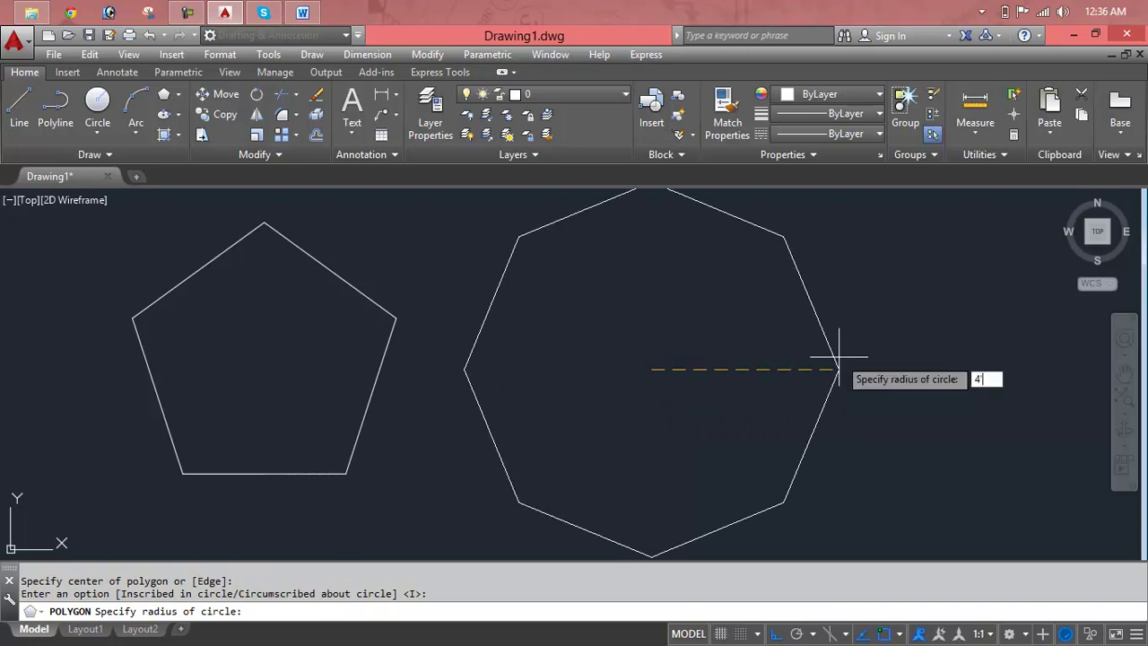
key(Return)
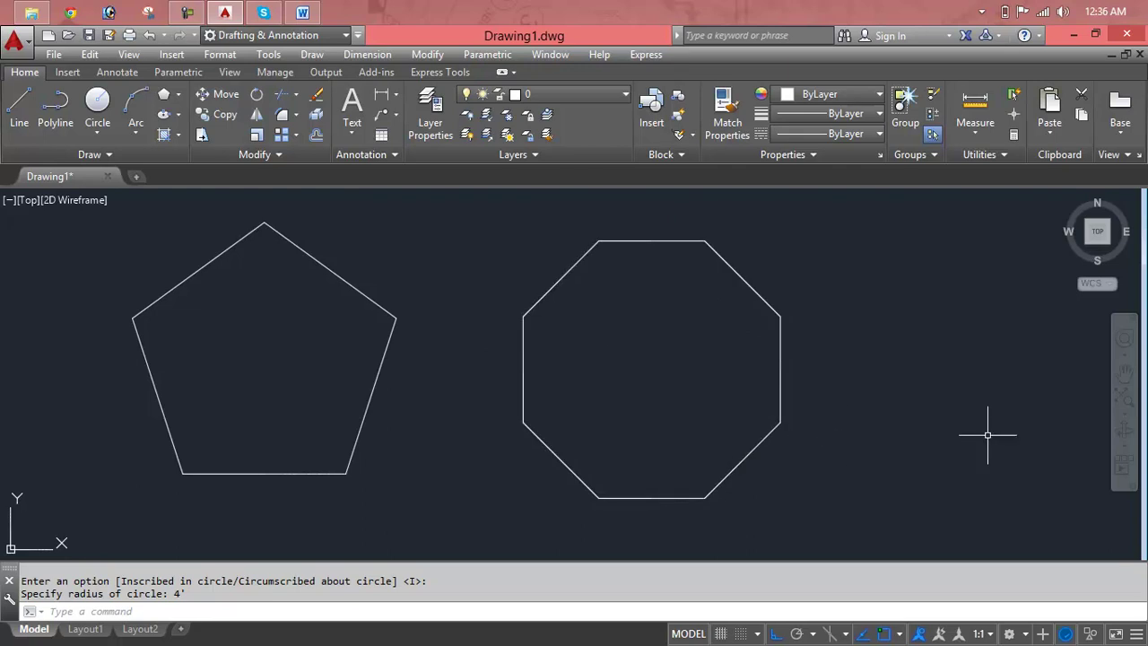
key(Escape)
key(Escape)
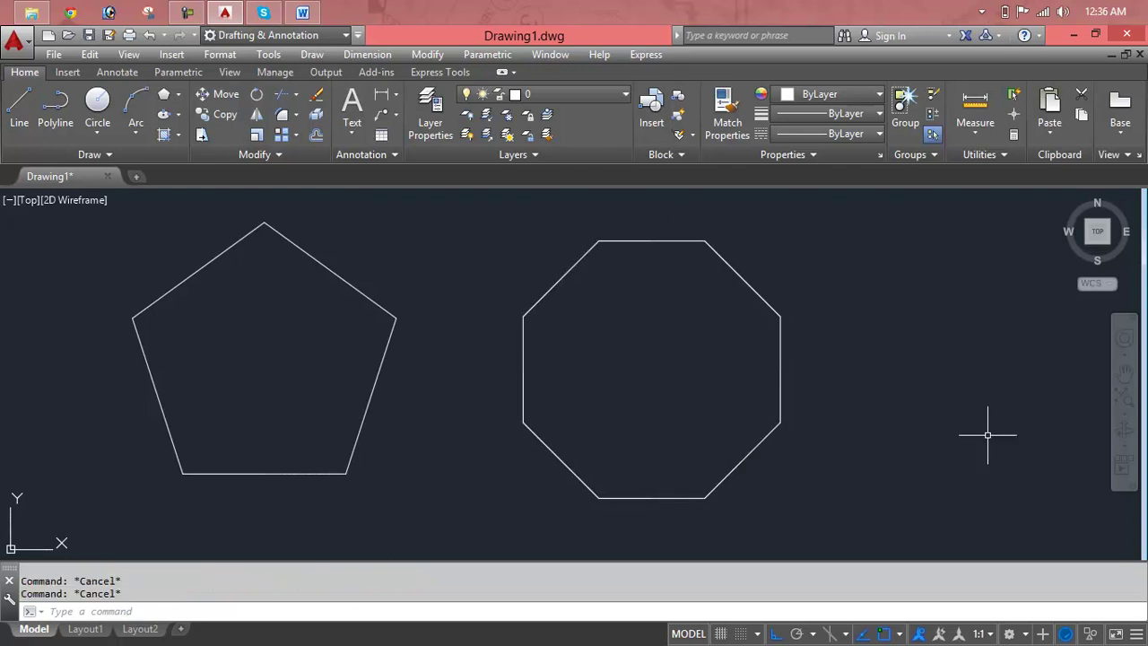
Draw a circle to the right of the octagon by picking its centre and radius.
middle_drag(770, 311, 669, 317)
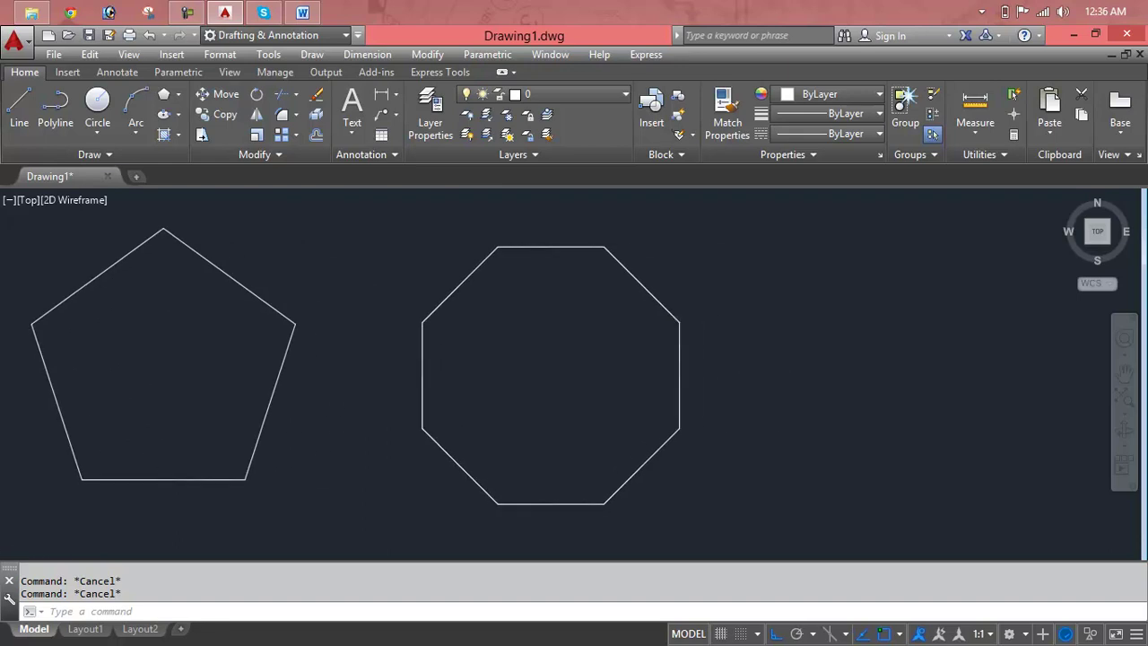
text(c)
key(Return)
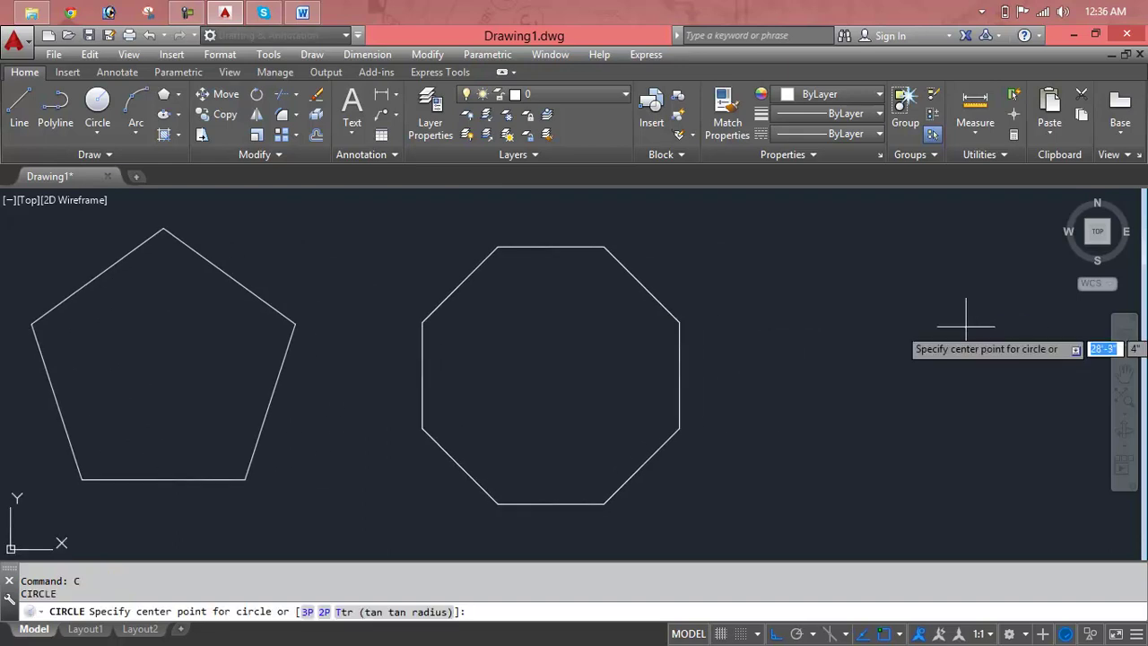
click(842, 292)
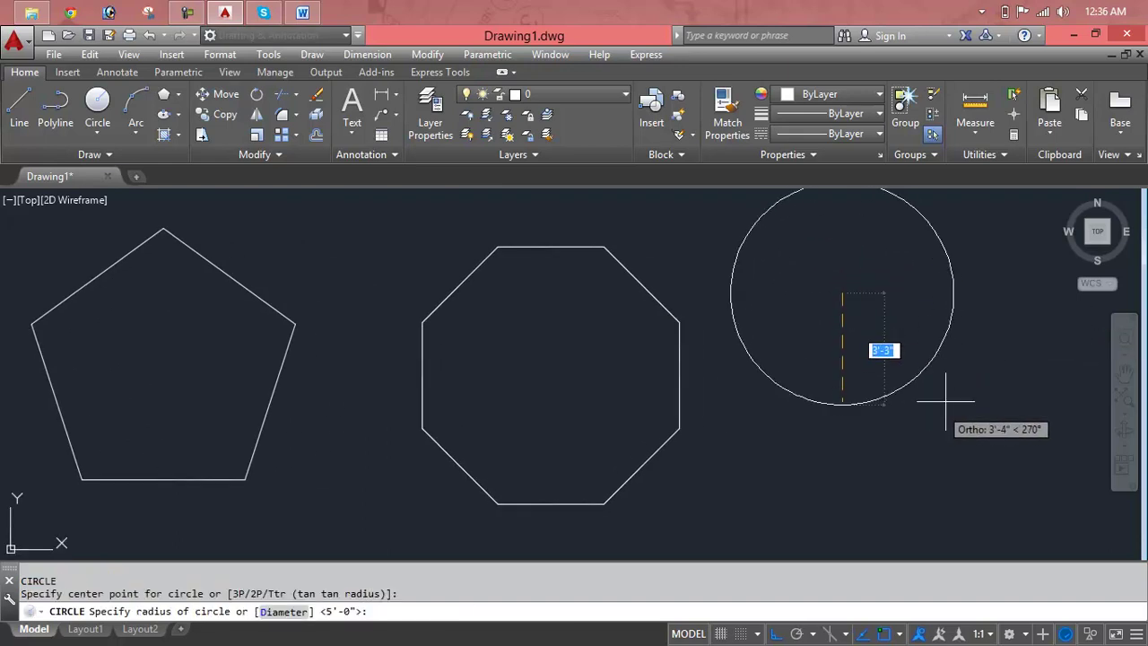
click(948, 341)
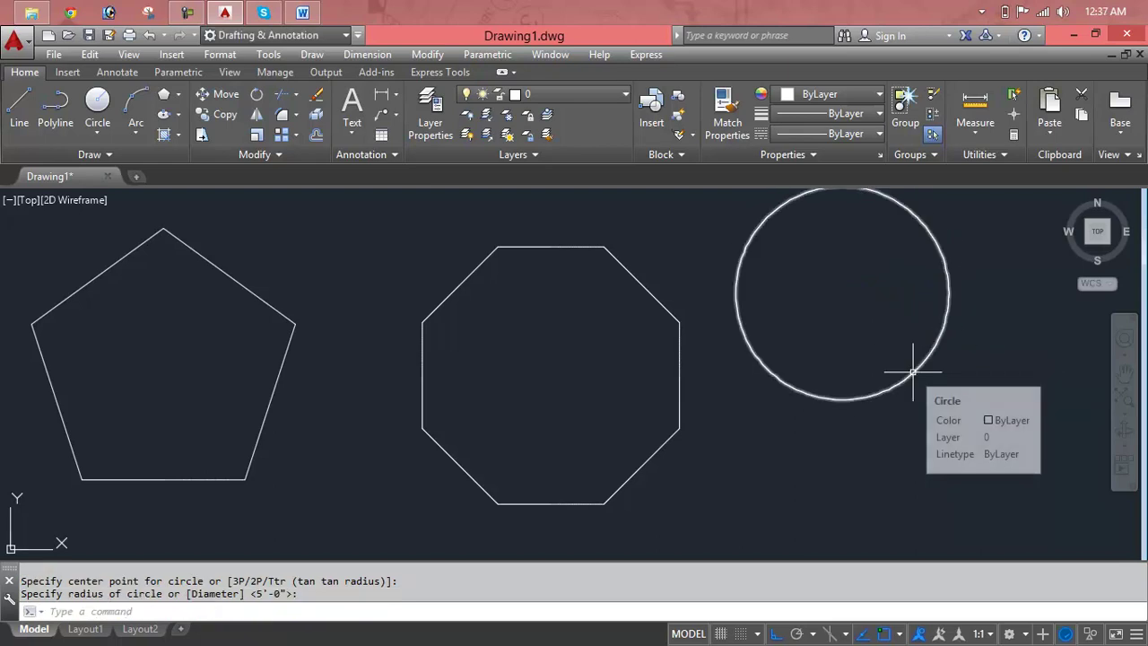
Move the circle down by its centre grip so it is level with the octagon.
click(913, 371)
click(842, 293)
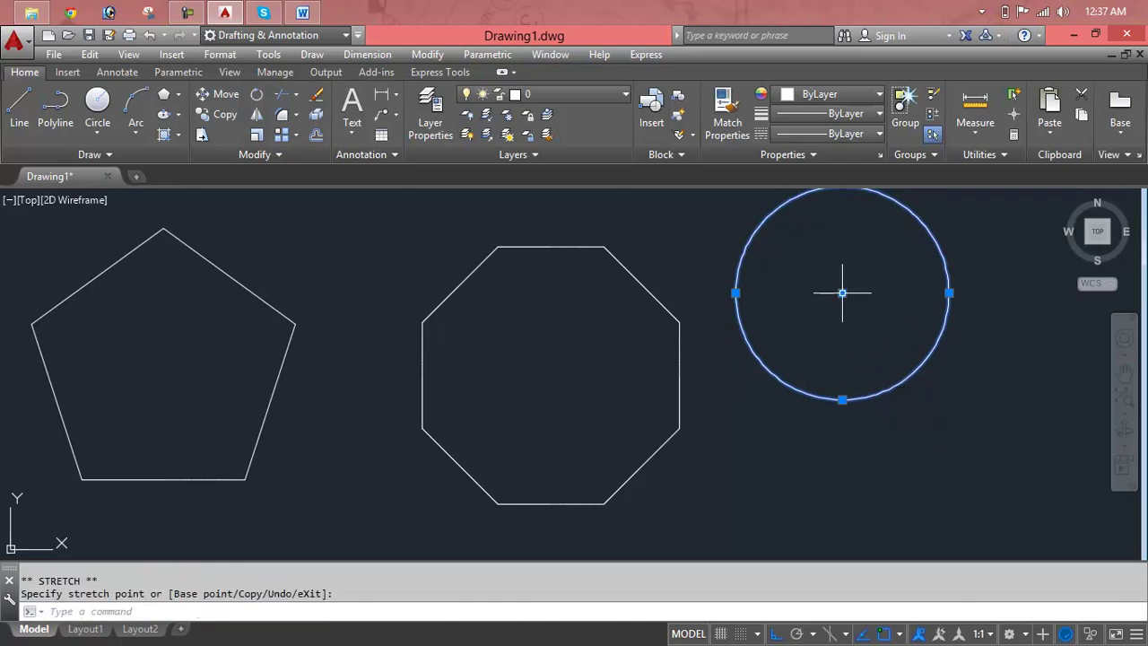
click(843, 368)
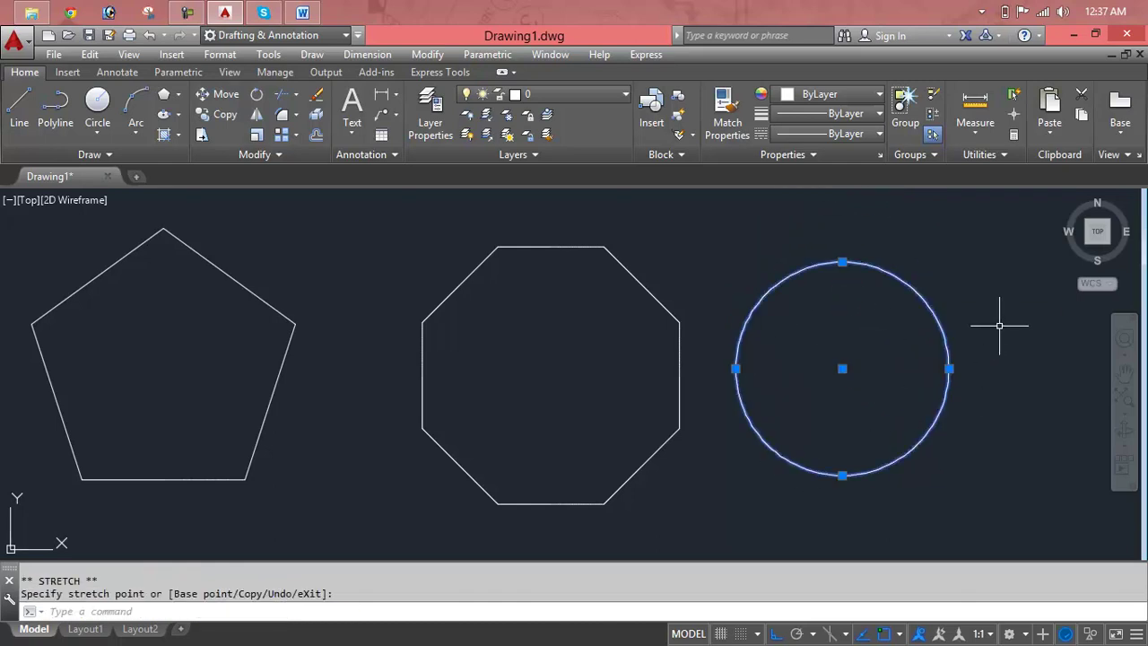
key(Escape)
key(Escape)
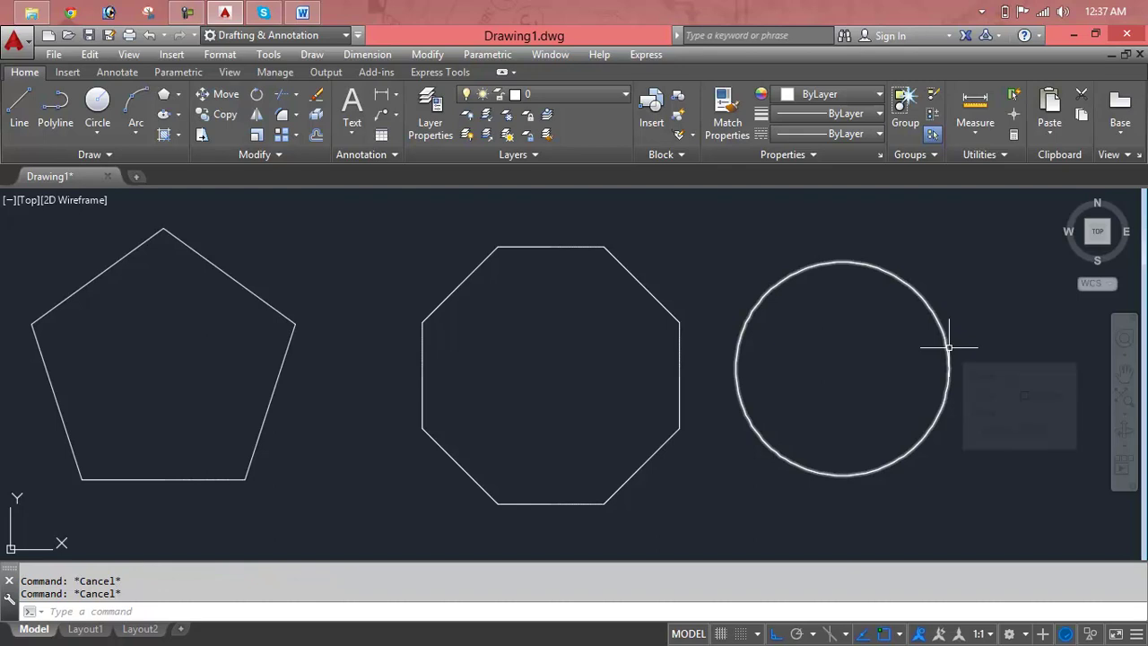
Add a centre mark to the circle with the Annotate tab's Center Mark tool.
click(131, 75)
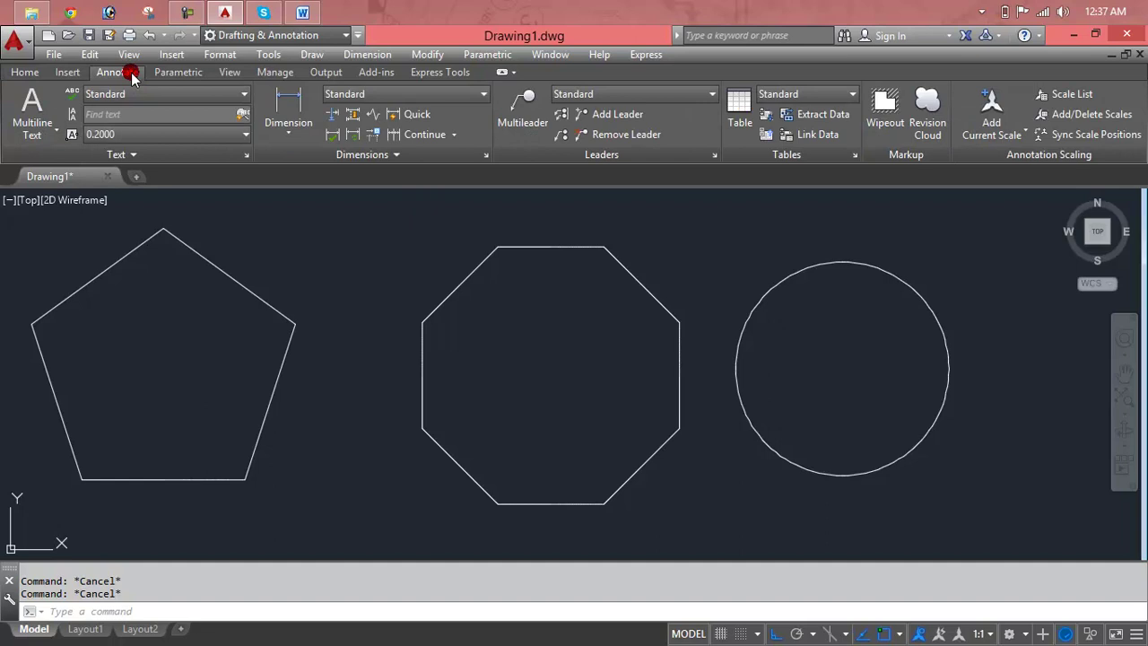
click(294, 133)
click(388, 154)
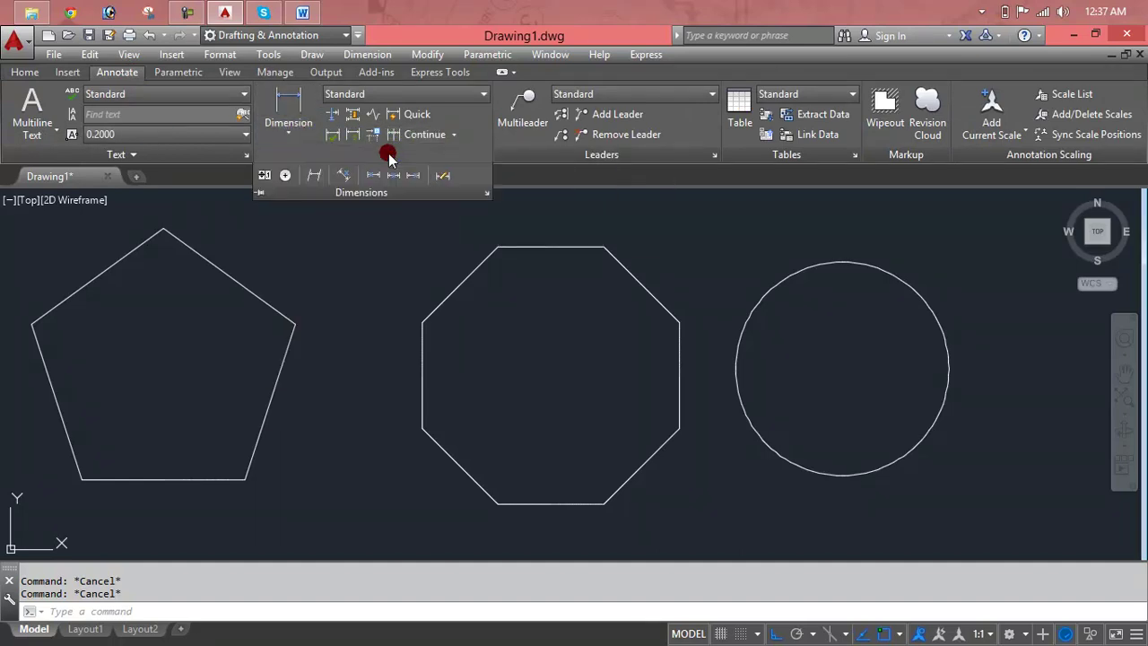
click(295, 178)
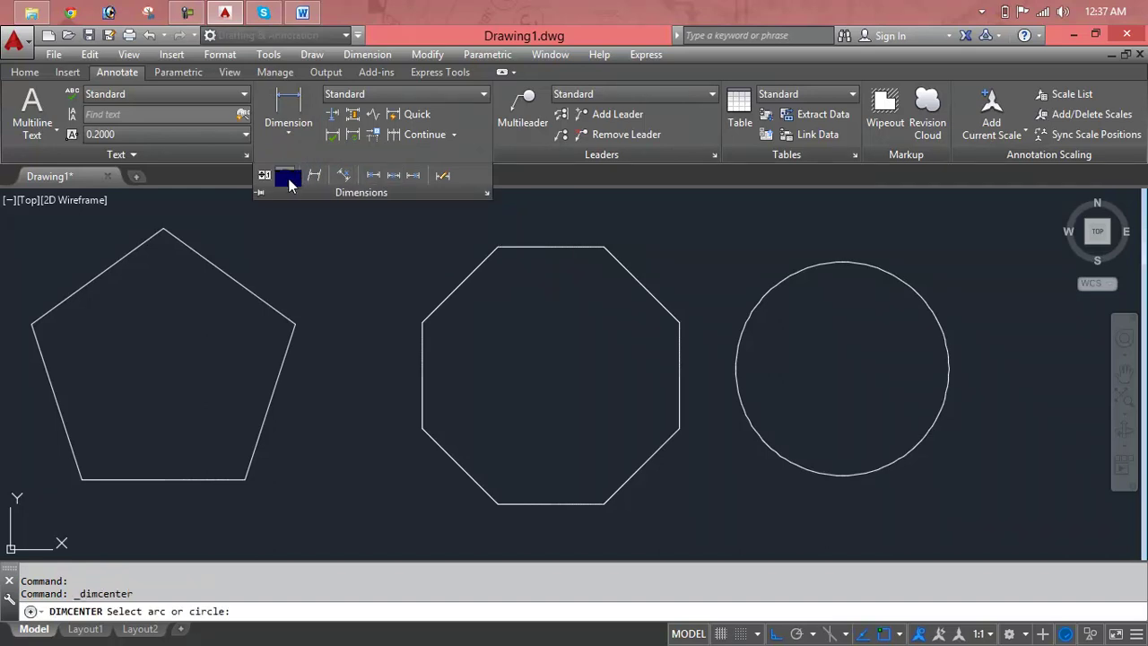
click(881, 273)
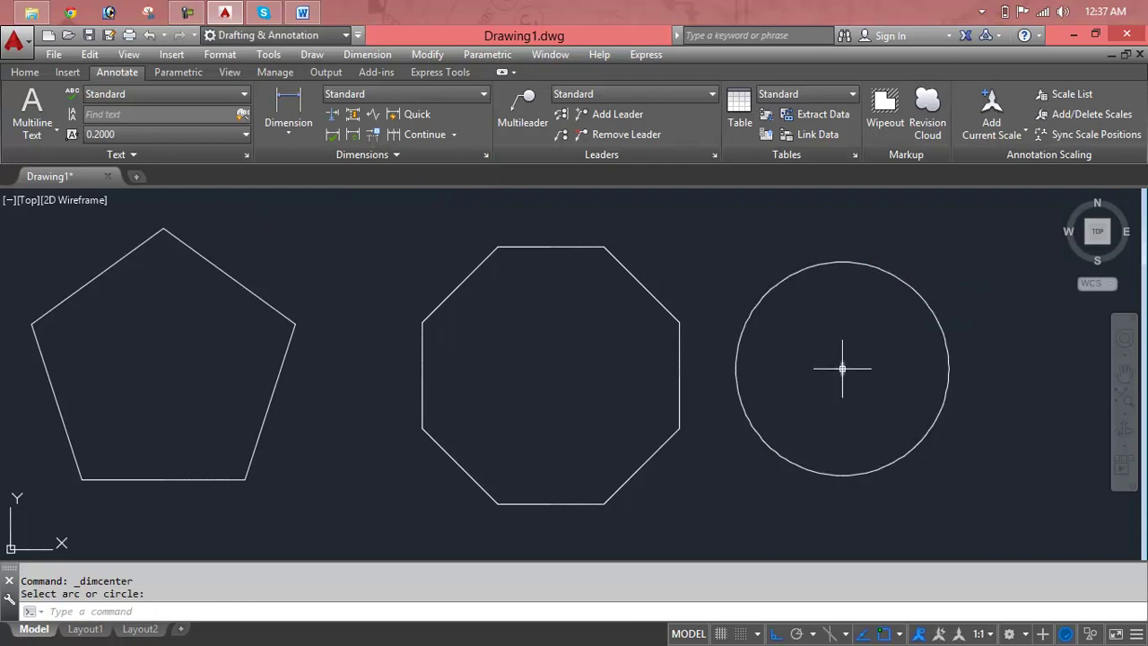
mouse_move(842, 367)
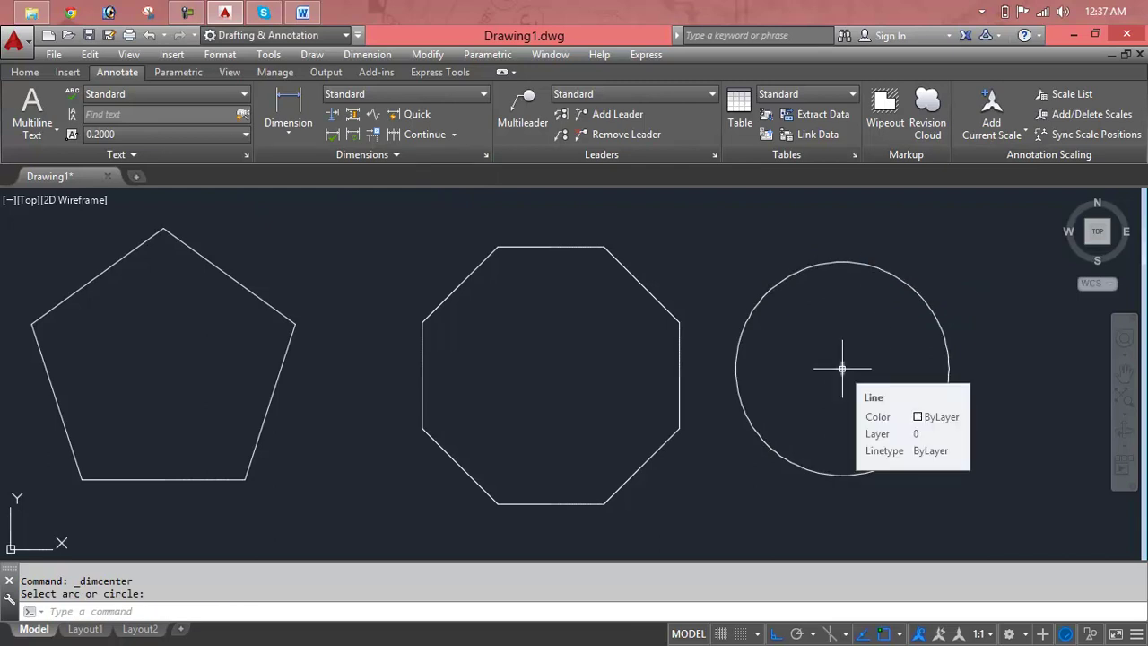
Abandon a second concentric circle, then crossing-select and delete the circle and its centre mark.
text(c)
key(Return)
click(842, 368)
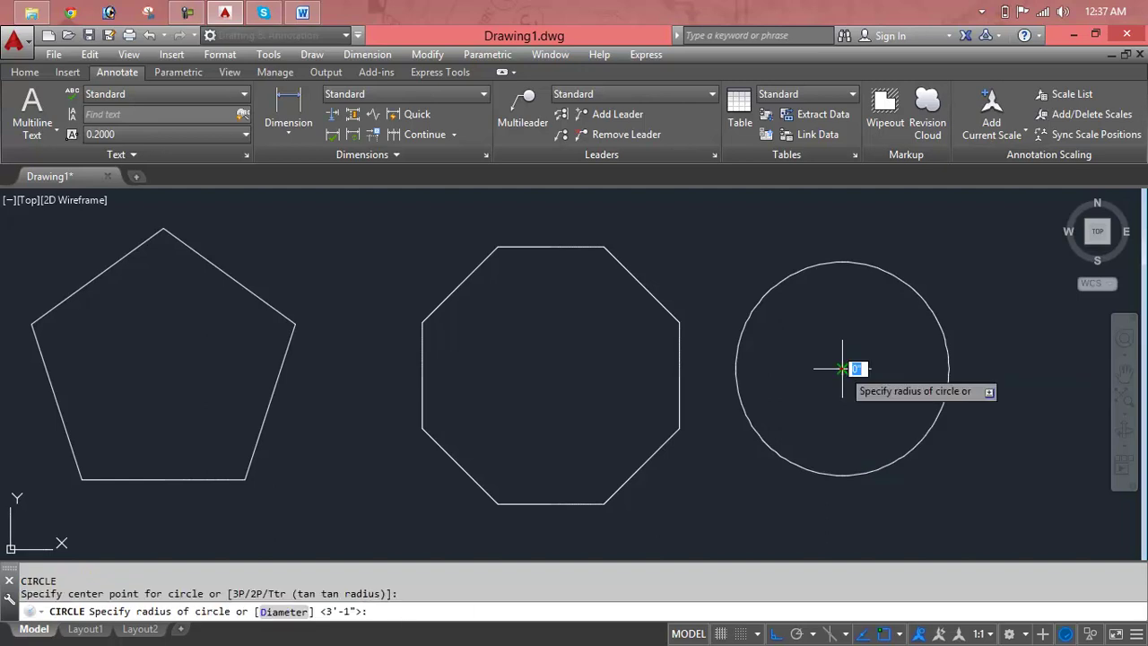
click(932, 303)
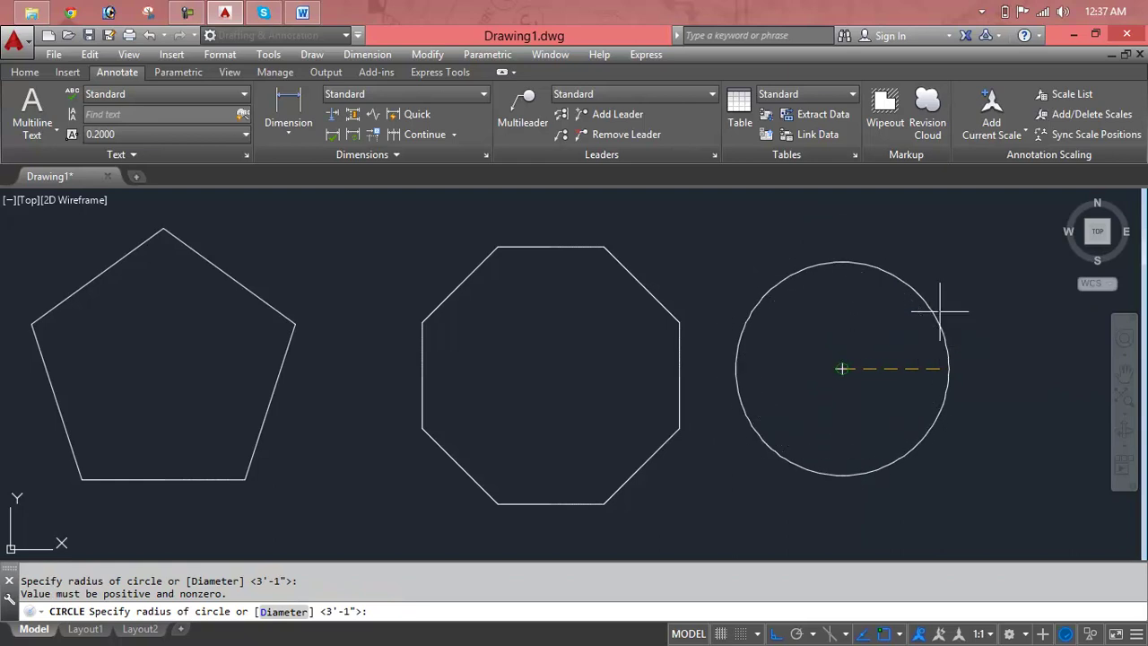
key(Escape)
click(989, 295)
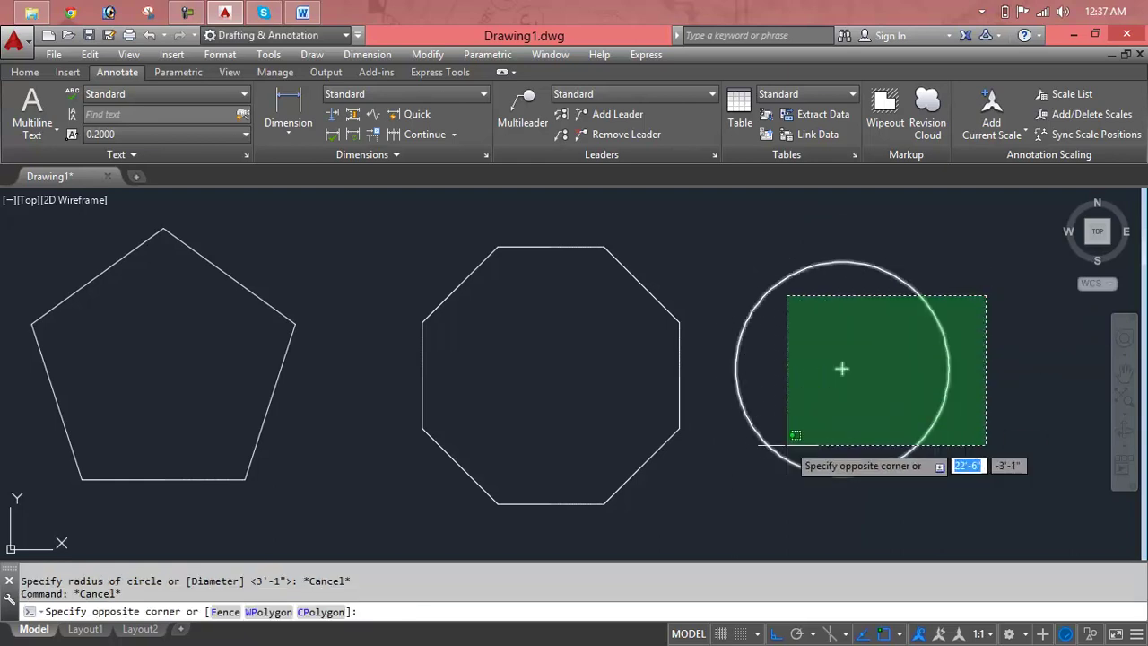
click(786, 445)
key(Delete)
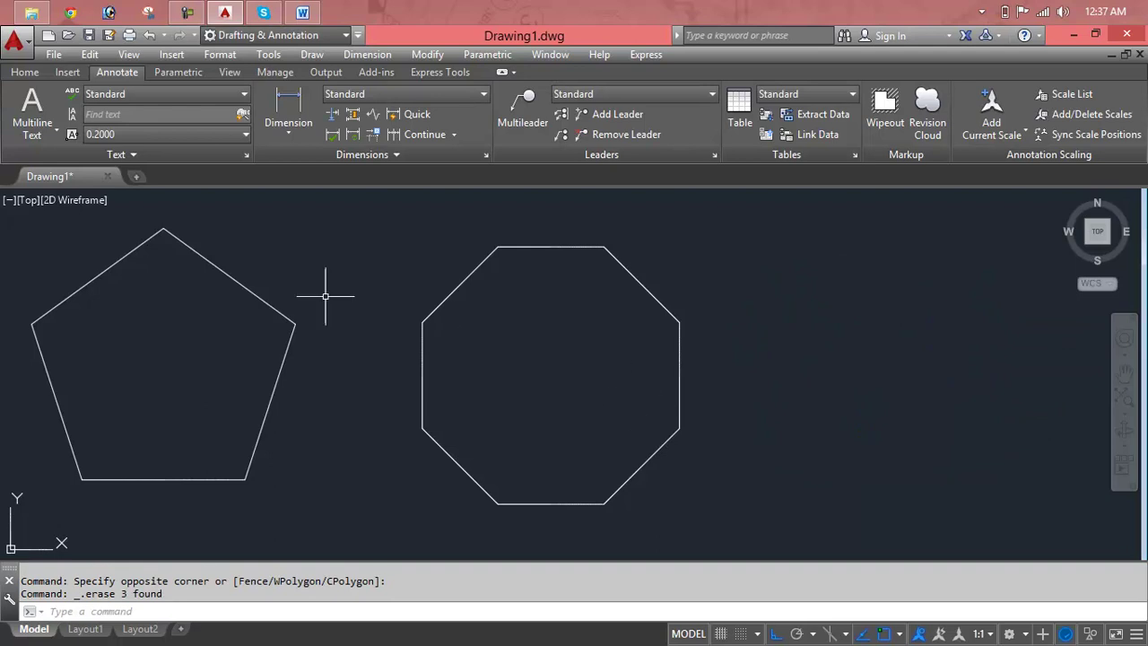
click(328, 155)
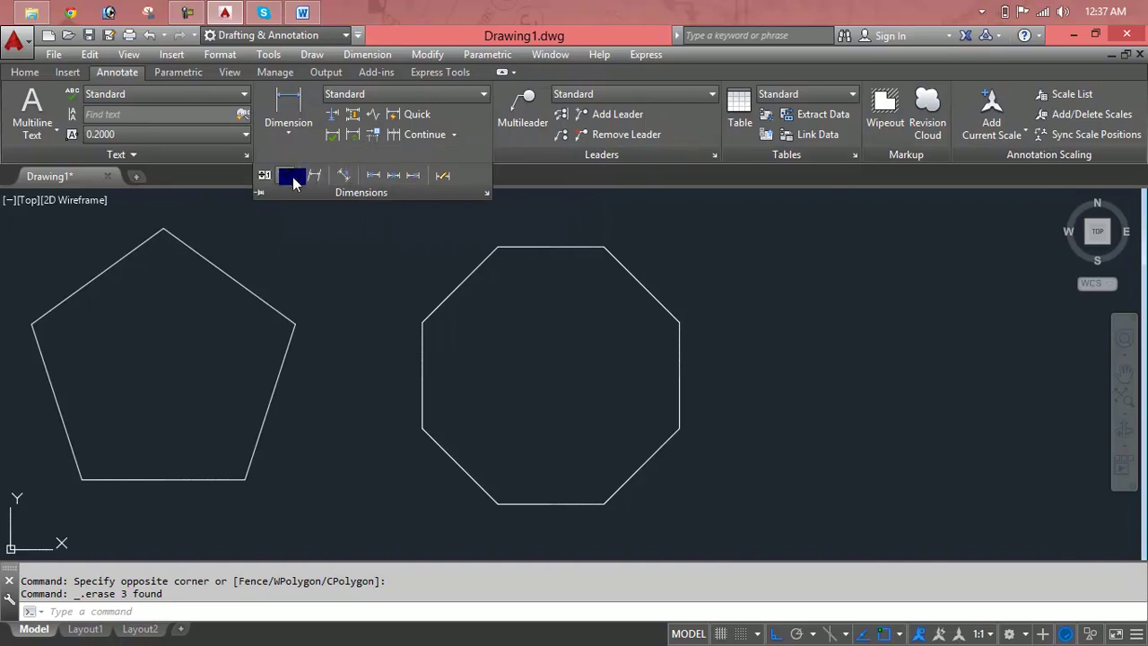
click(285, 175)
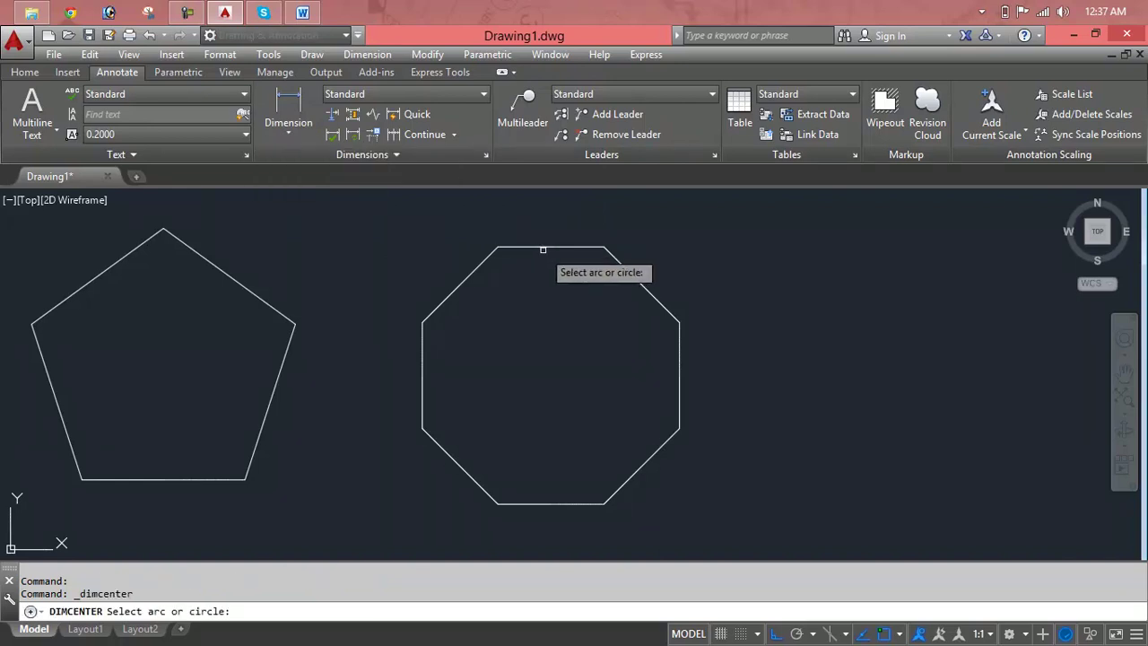
click(542, 249)
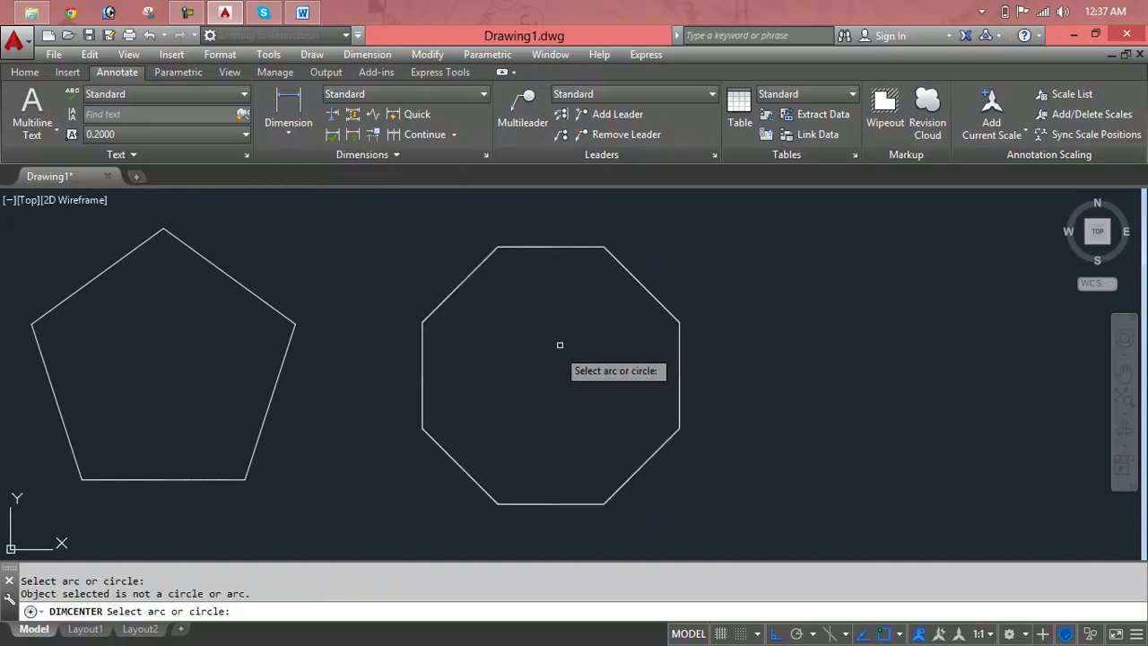
click(662, 300)
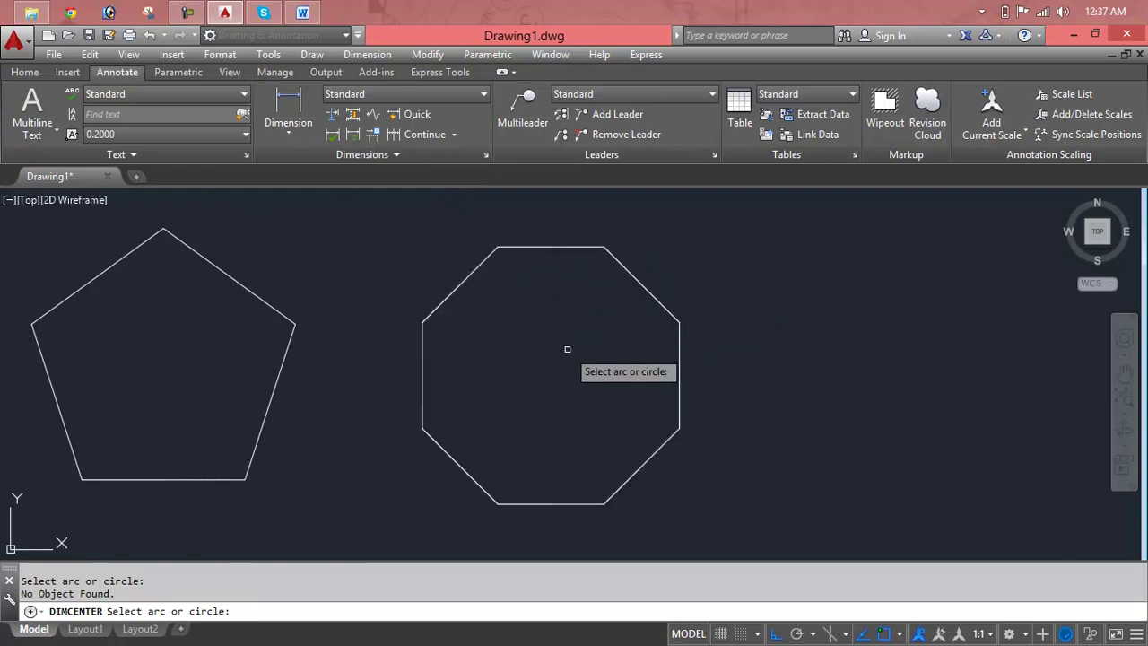
key(Escape)
key(Escape)
middle_drag(436, 328, 679, 308)
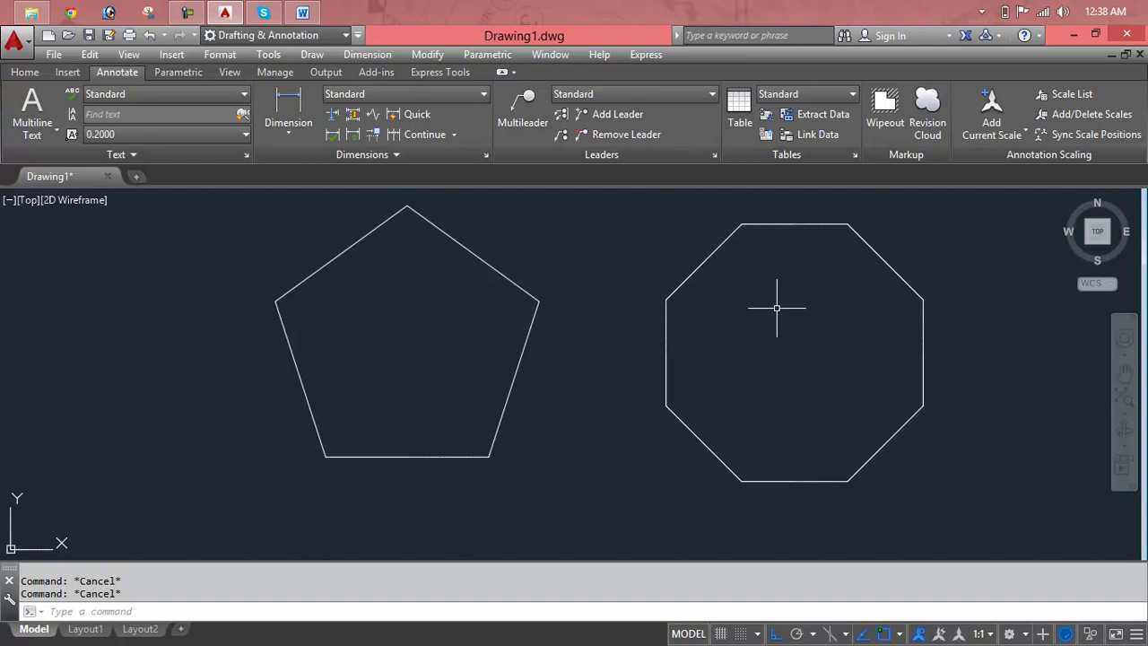
Start the LINE command and open Snap Settings from the status bar's Snap Mode menu.
text(c)
key(Escape)
text(l)
key(Return)
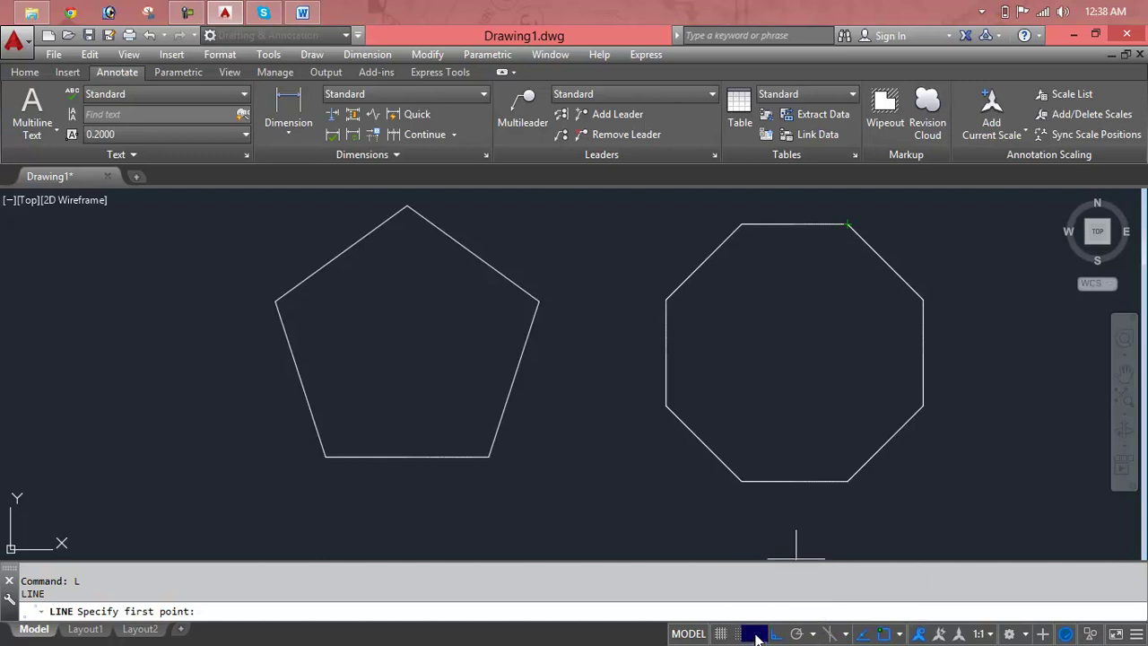
click(760, 637)
click(771, 610)
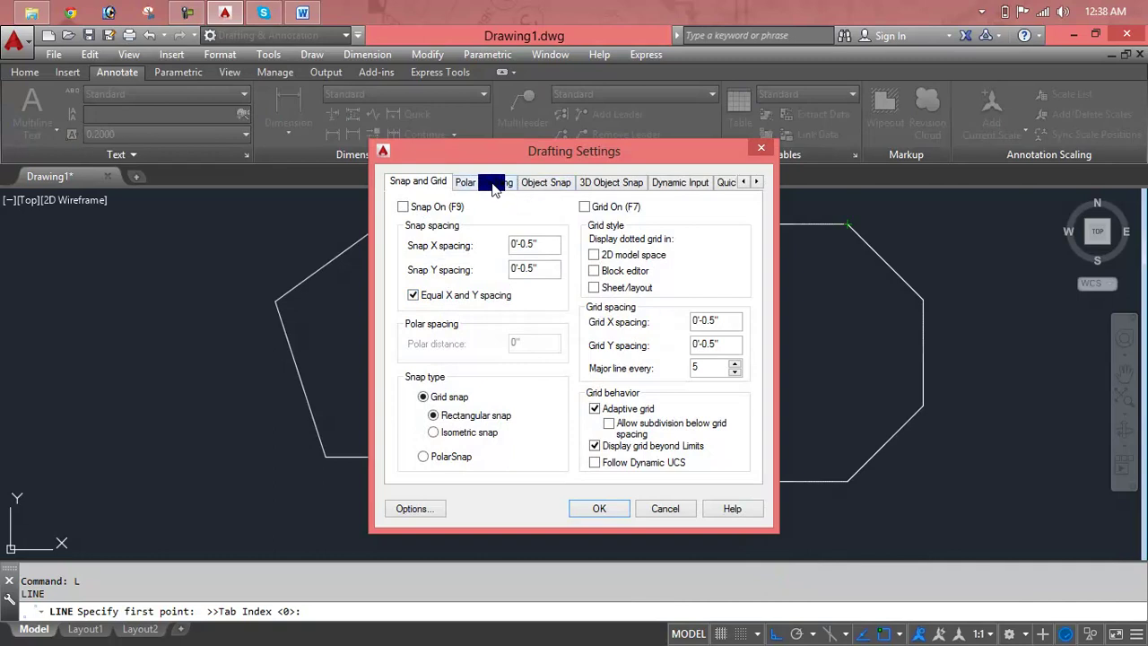
Enable every mode on the Object Snap tab with Select All and confirm with OK.
click(545, 182)
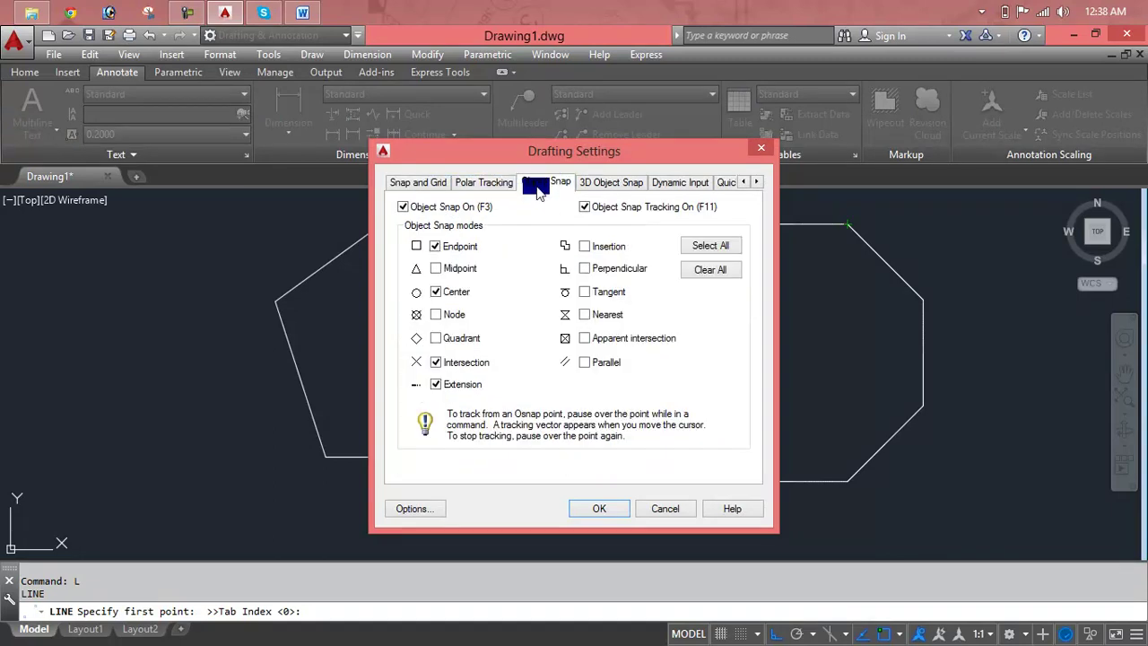
click(701, 246)
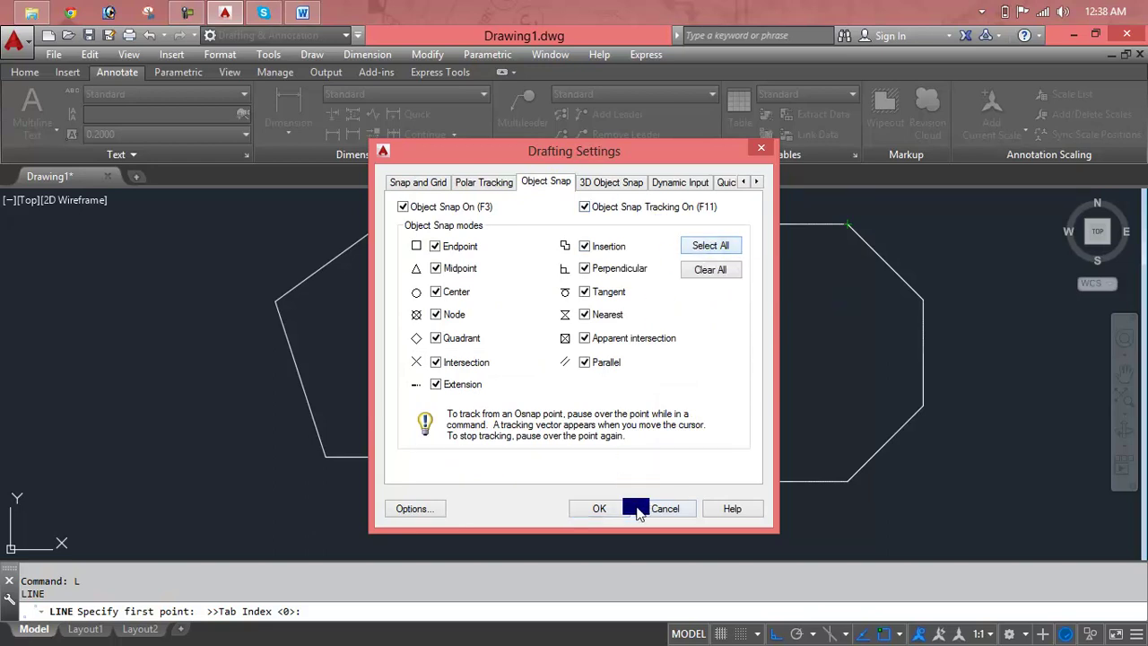
click(599, 508)
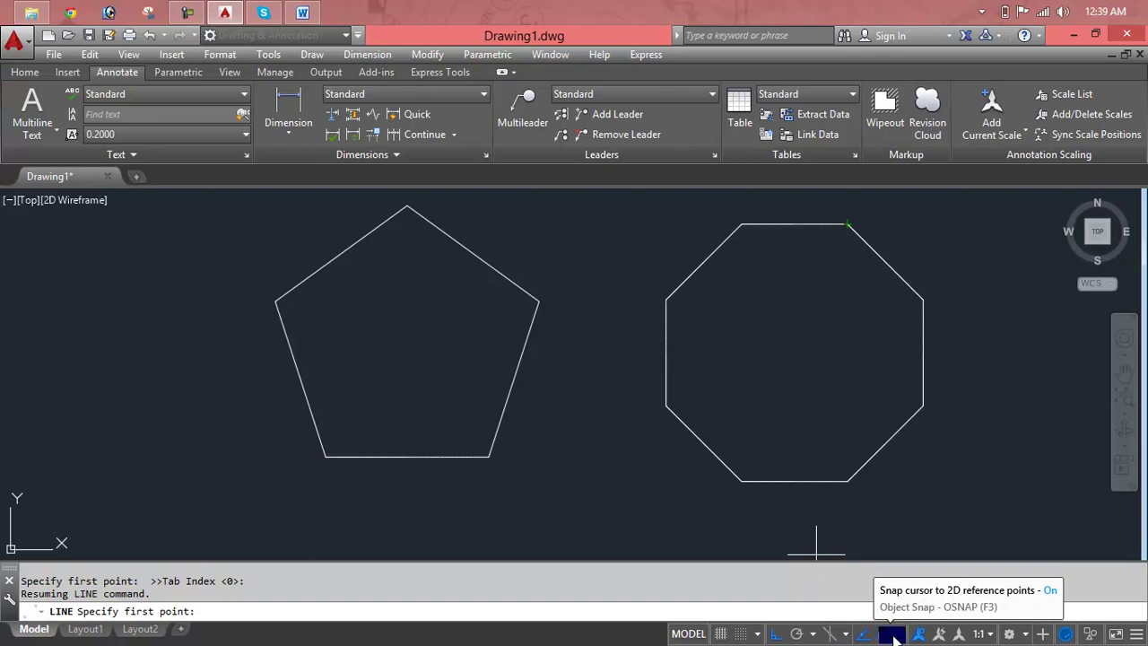
Clear all object snap modes in Drafting Settings and close the dialog.
right_click(894, 634)
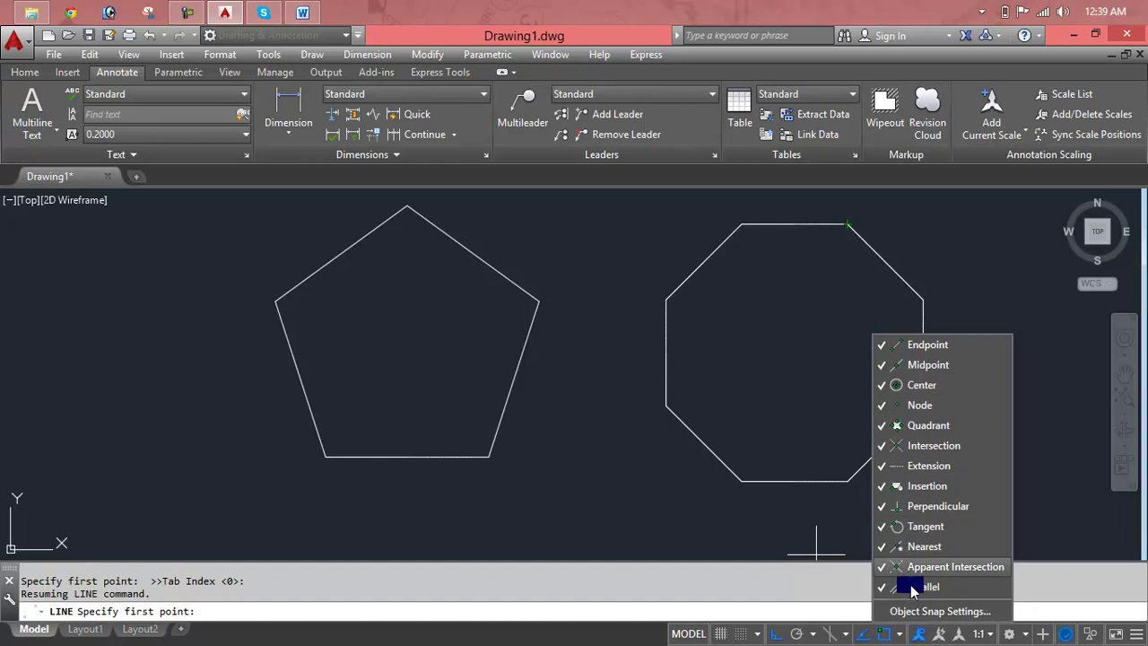
click(762, 637)
click(758, 635)
click(765, 617)
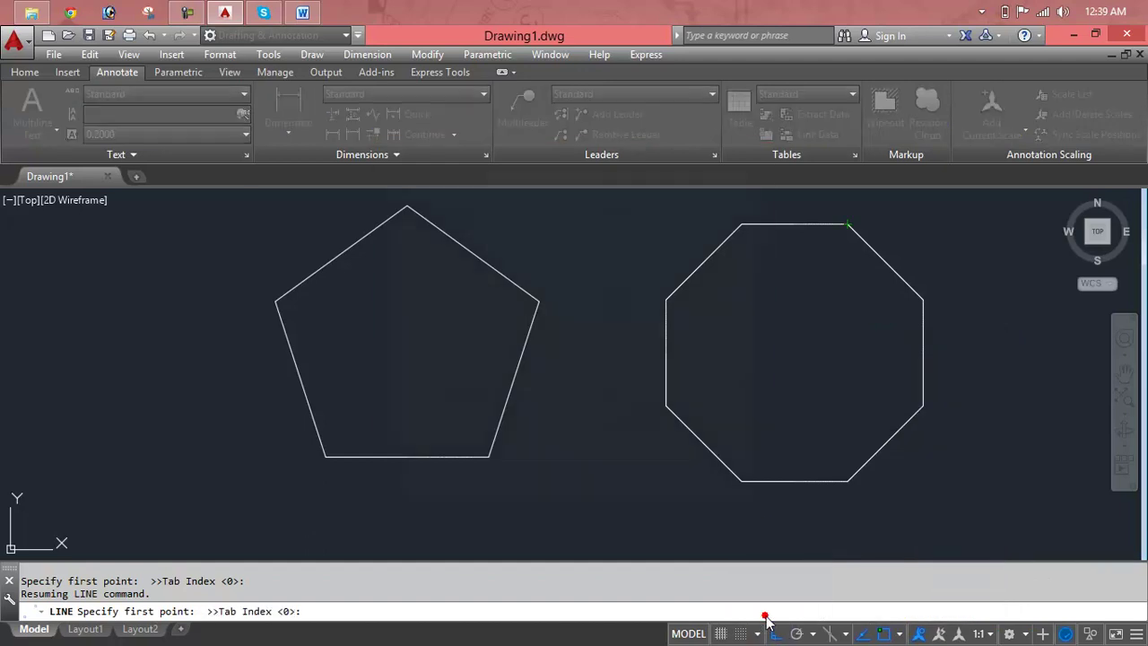
click(607, 182)
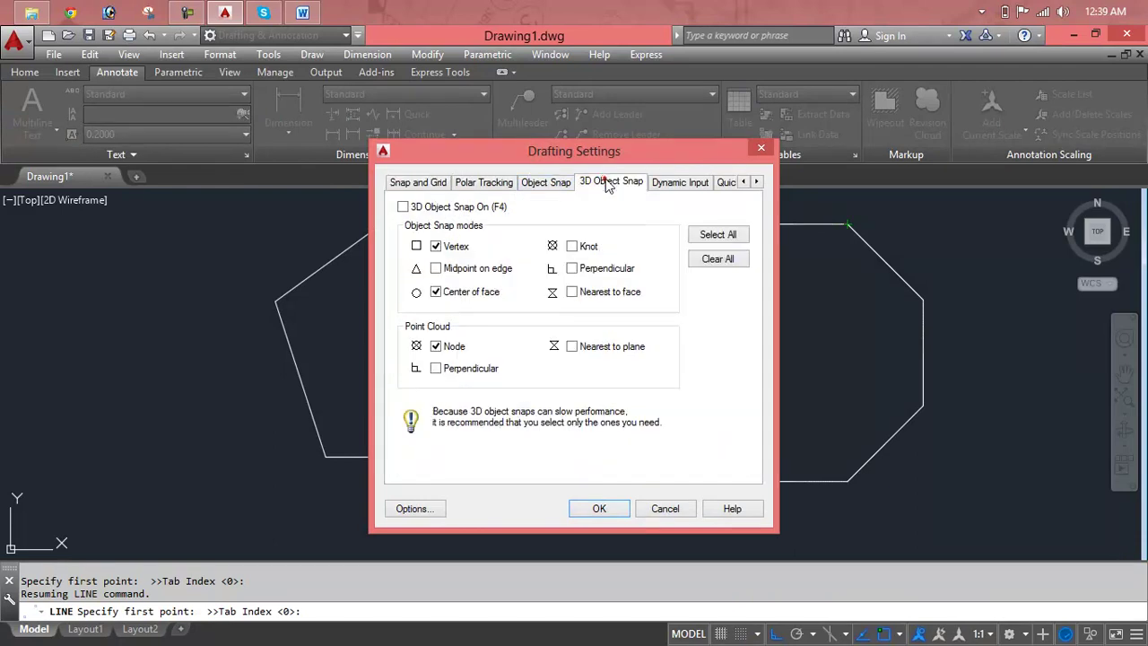
click(570, 185)
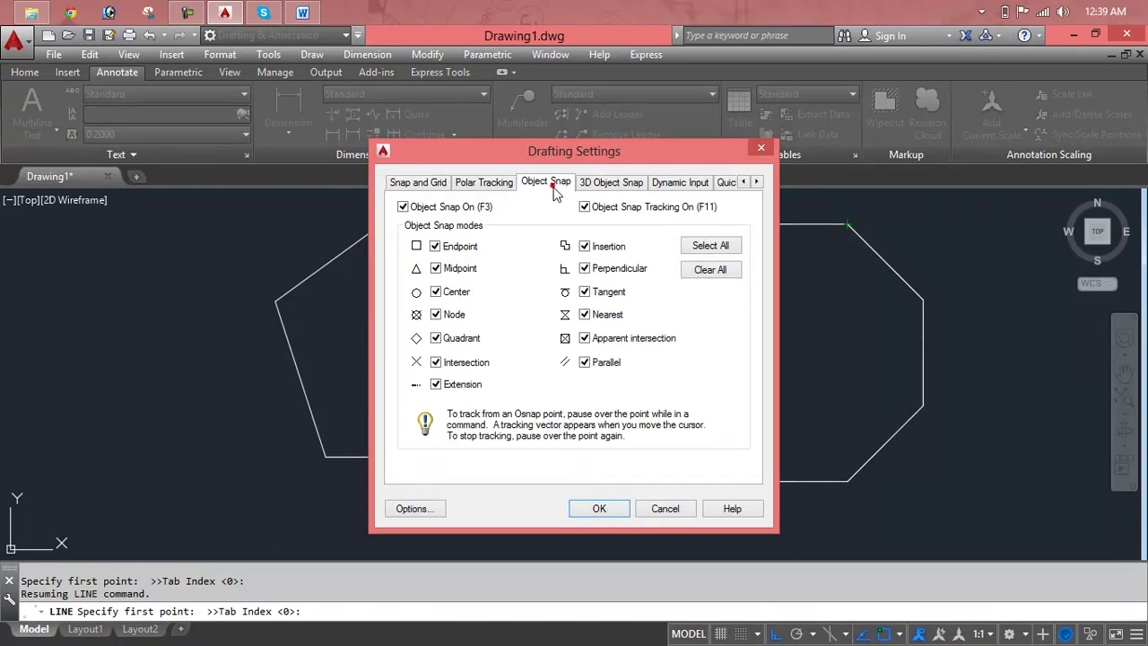
click(708, 270)
click(599, 508)
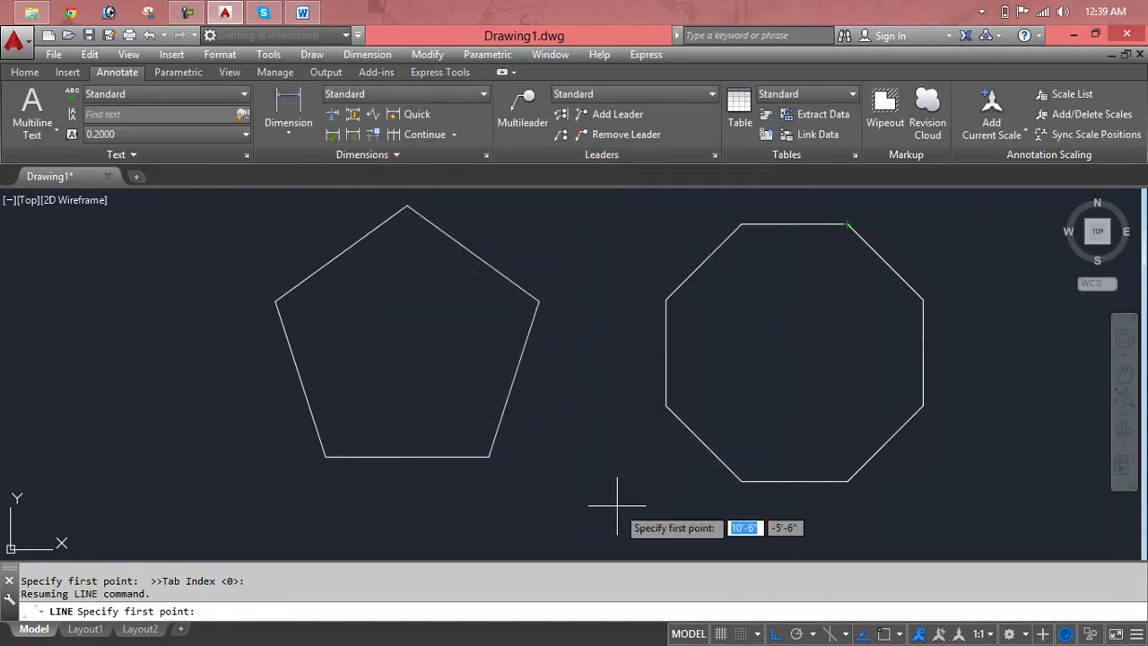
click(888, 634)
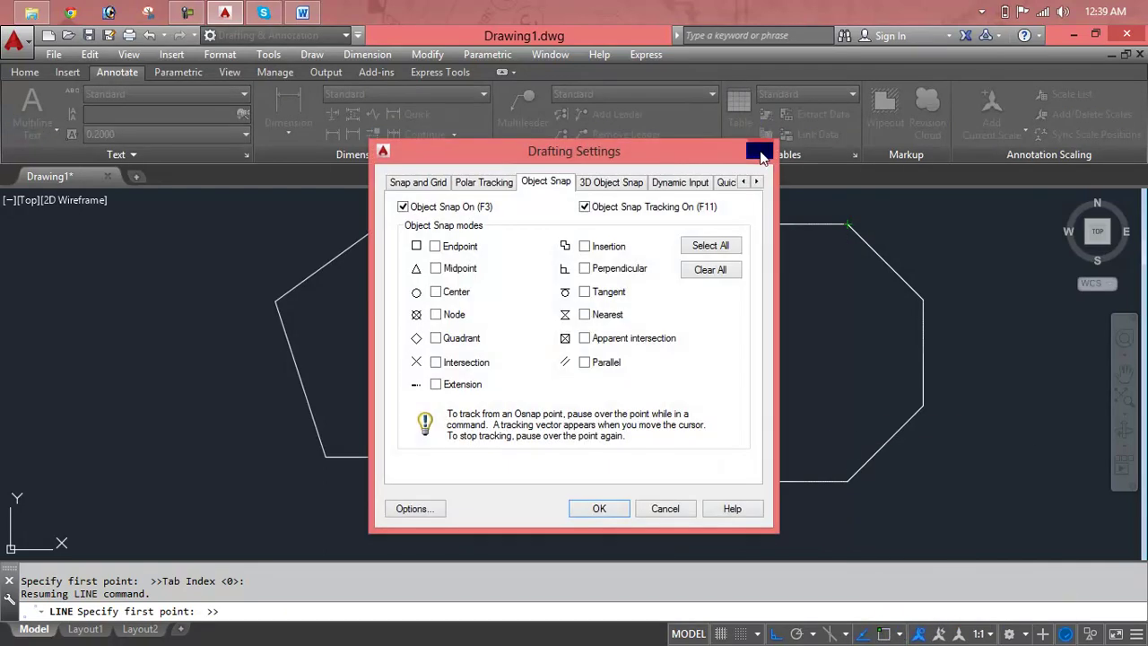
click(760, 149)
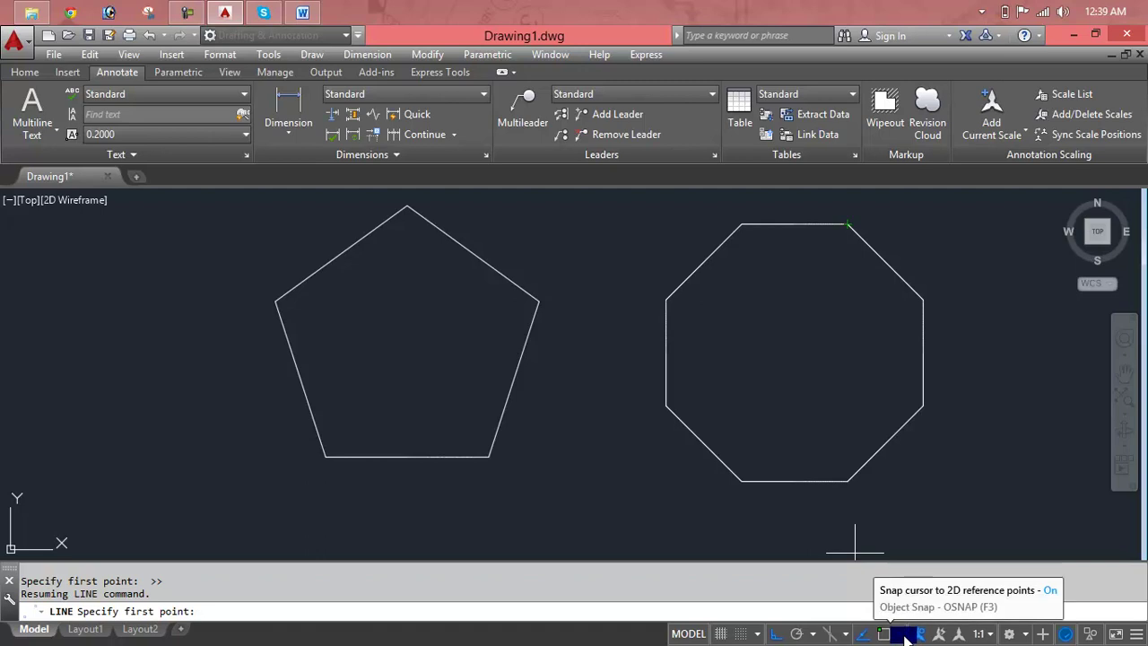
Enable the Center snap, then re-enable every object snap mode via Select All in Drafting Settings.
click(901, 634)
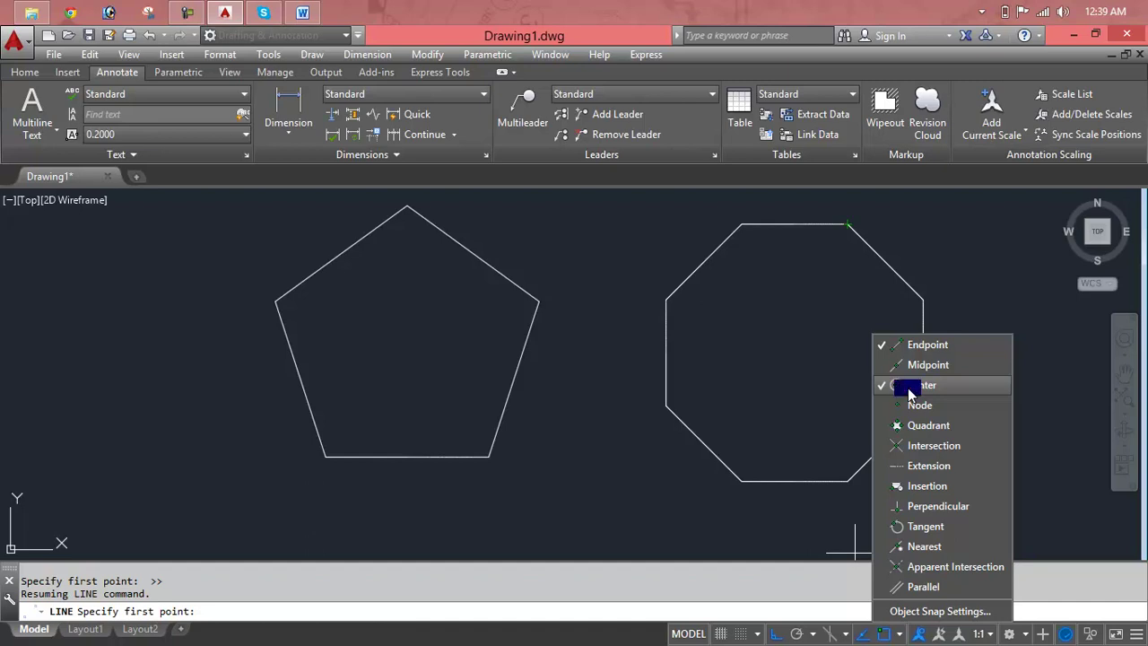
click(991, 302)
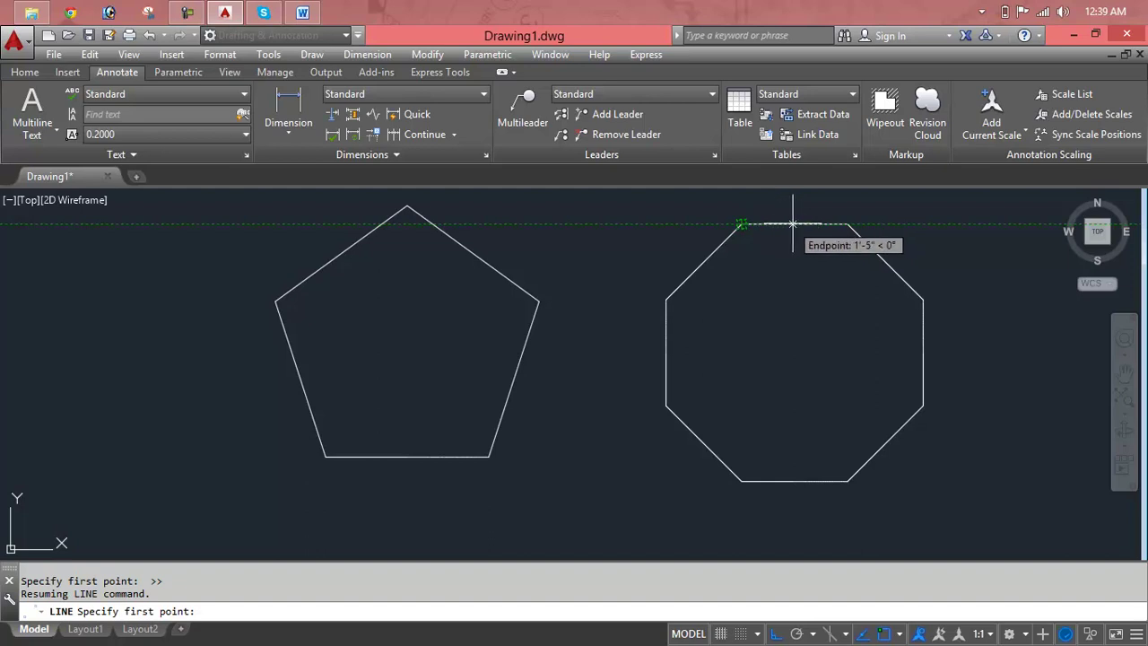
click(890, 635)
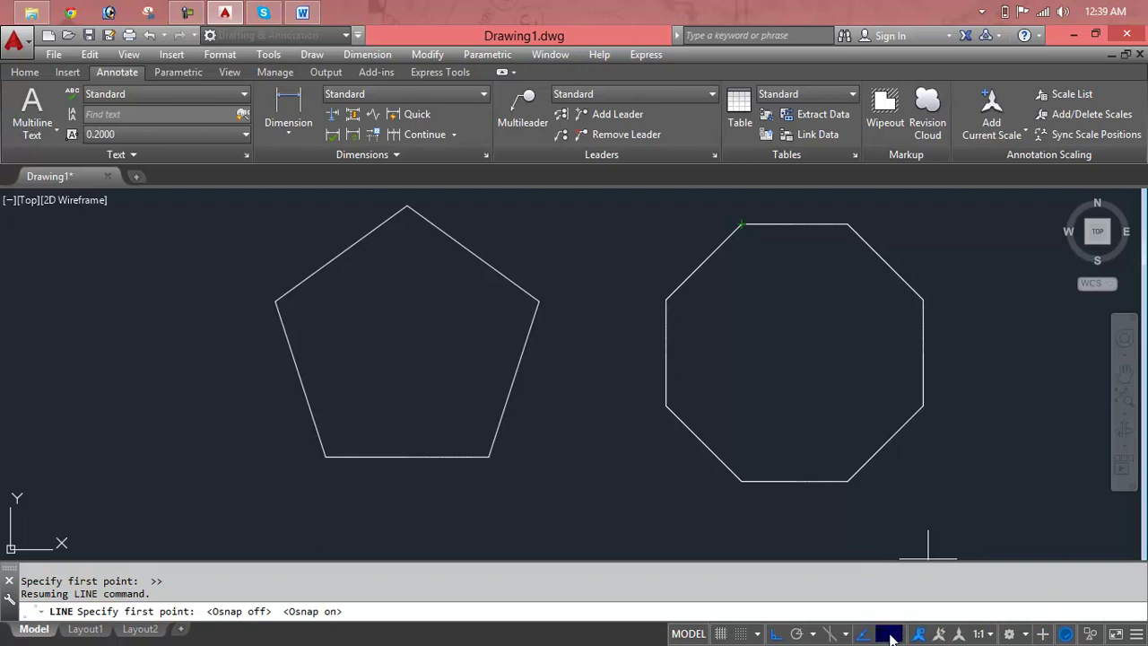
right_click(886, 635)
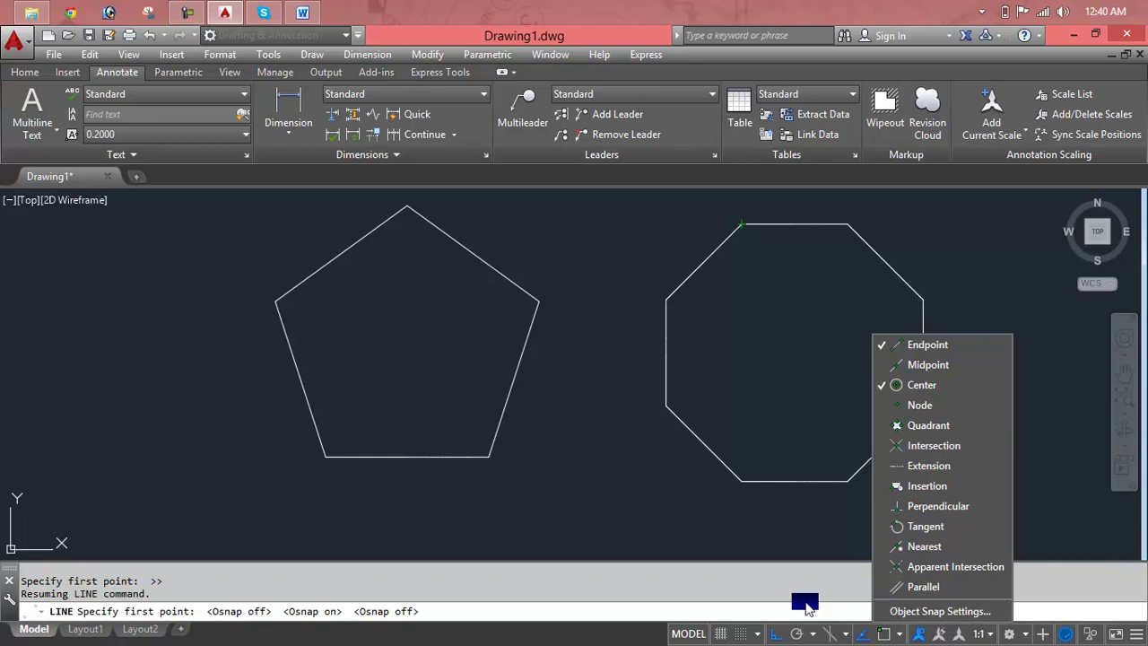
click(808, 546)
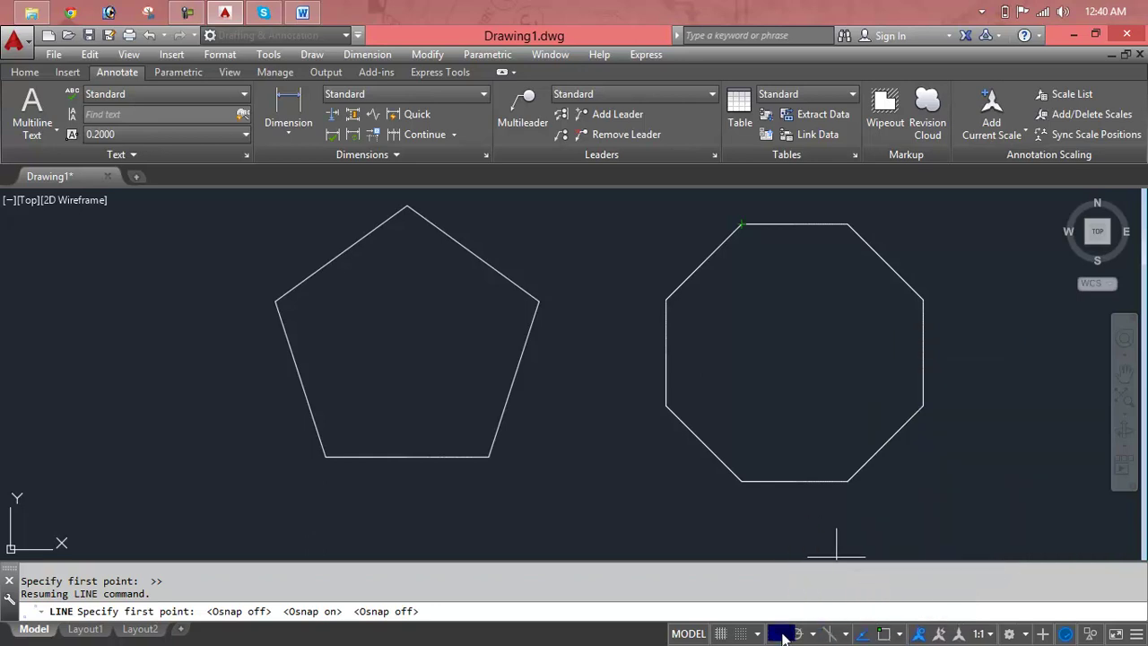
click(898, 632)
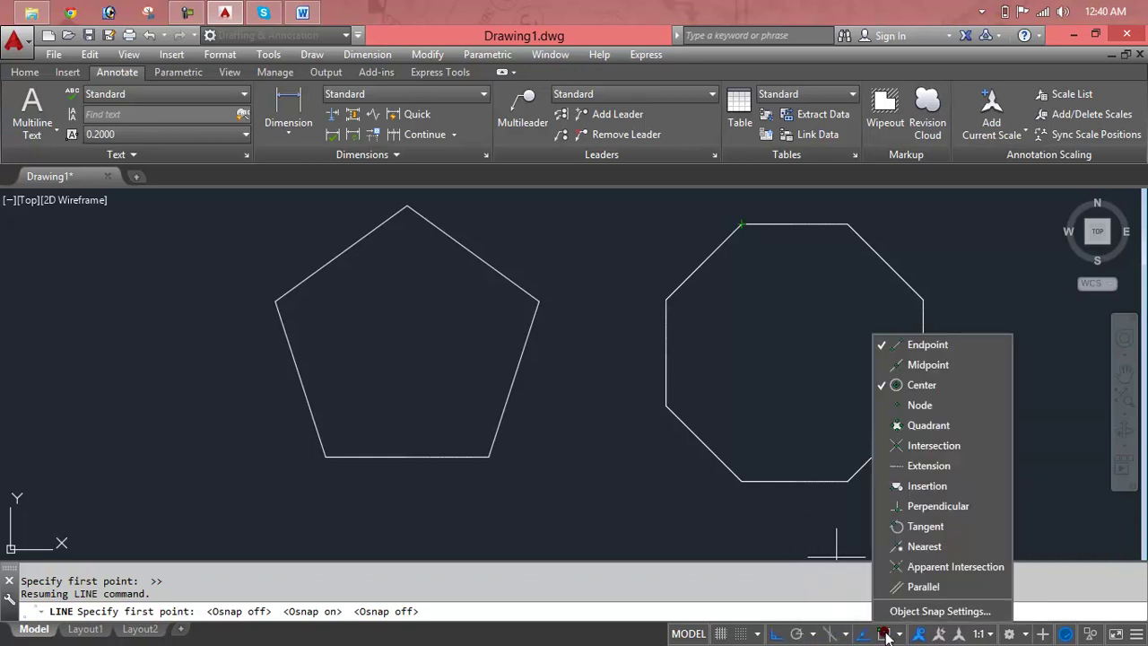
click(907, 611)
click(704, 245)
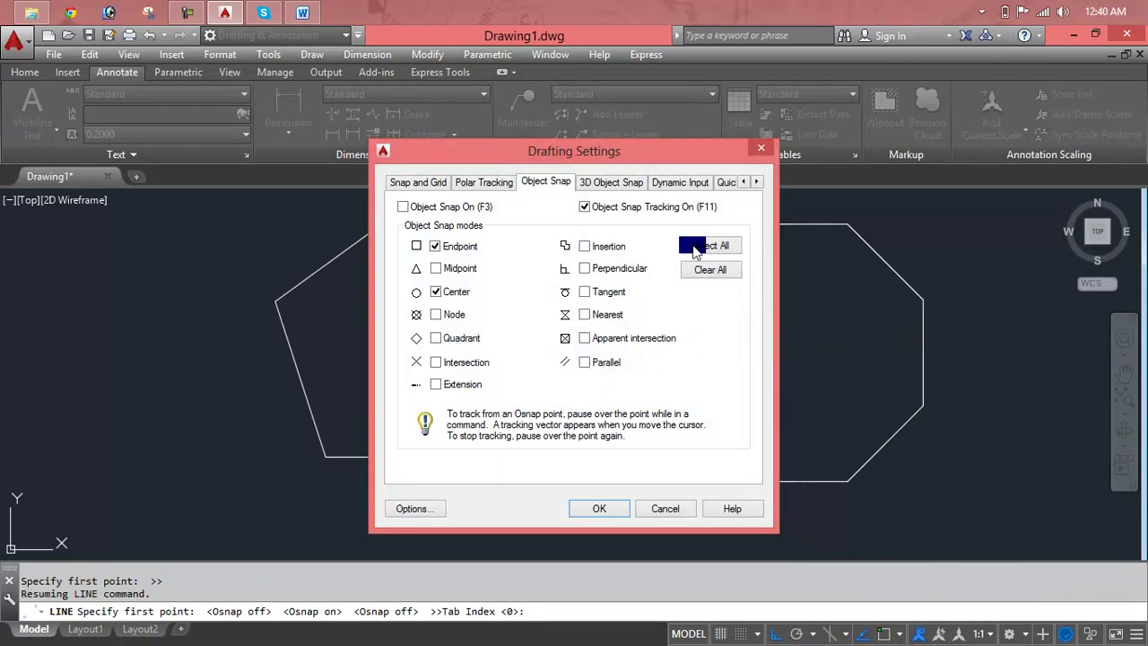
click(599, 508)
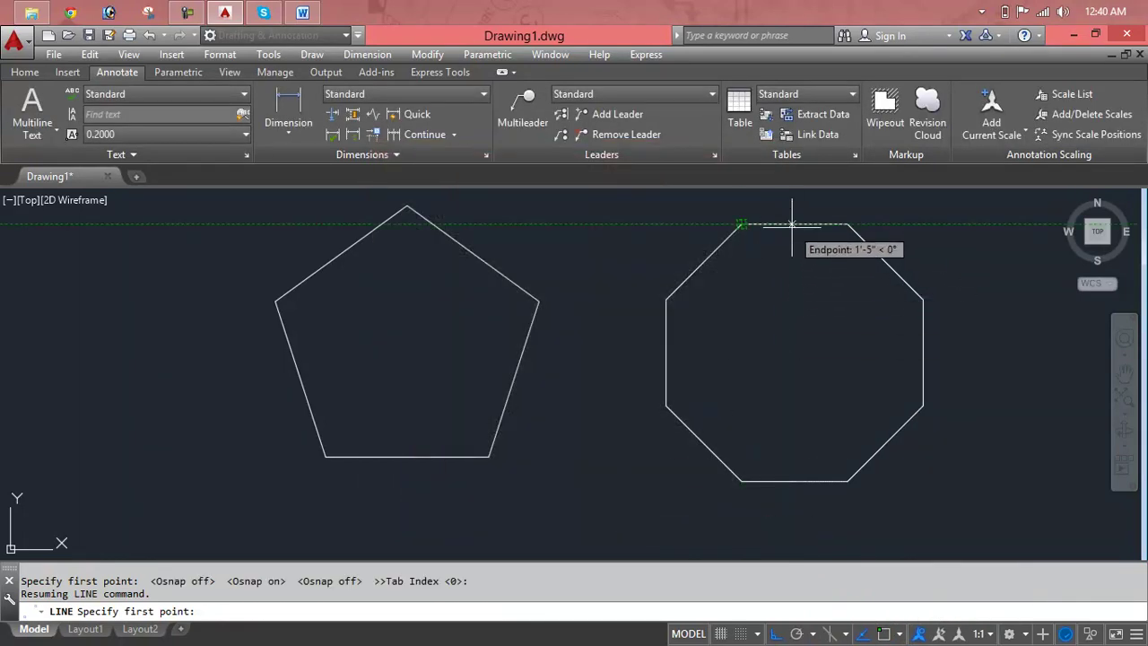
Cancel the LINE command, restarted twice, and switch OSNAP on with no command active.
key(Escape)
key(Escape)
text(l)
key(Return)
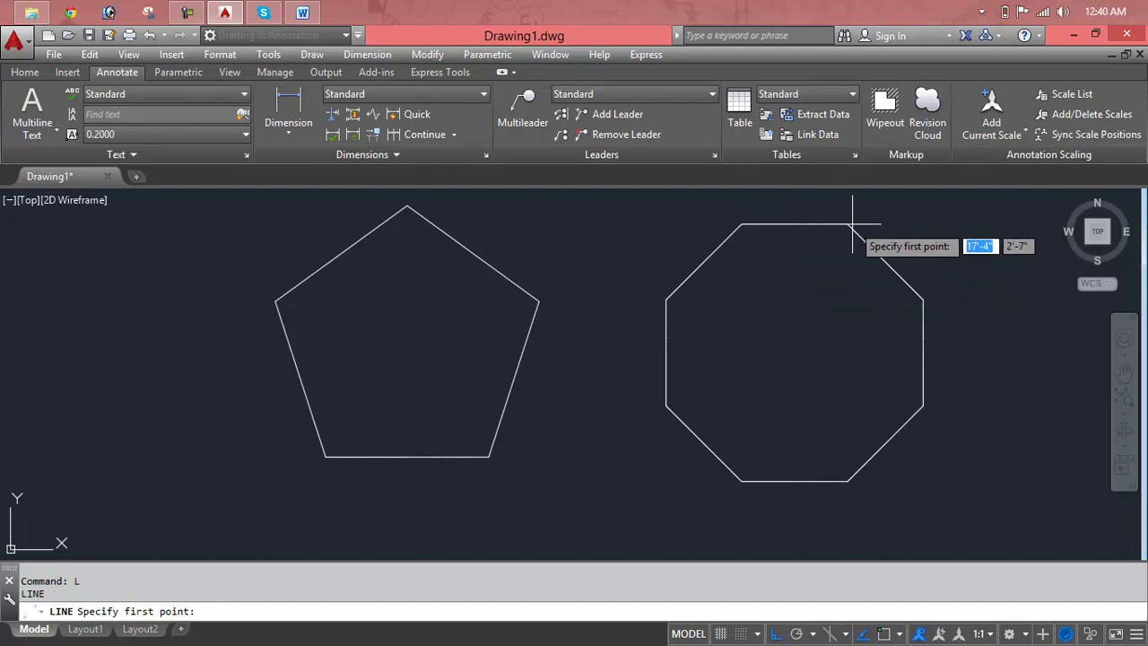
key(Escape)
key(Escape)
key(Escape)
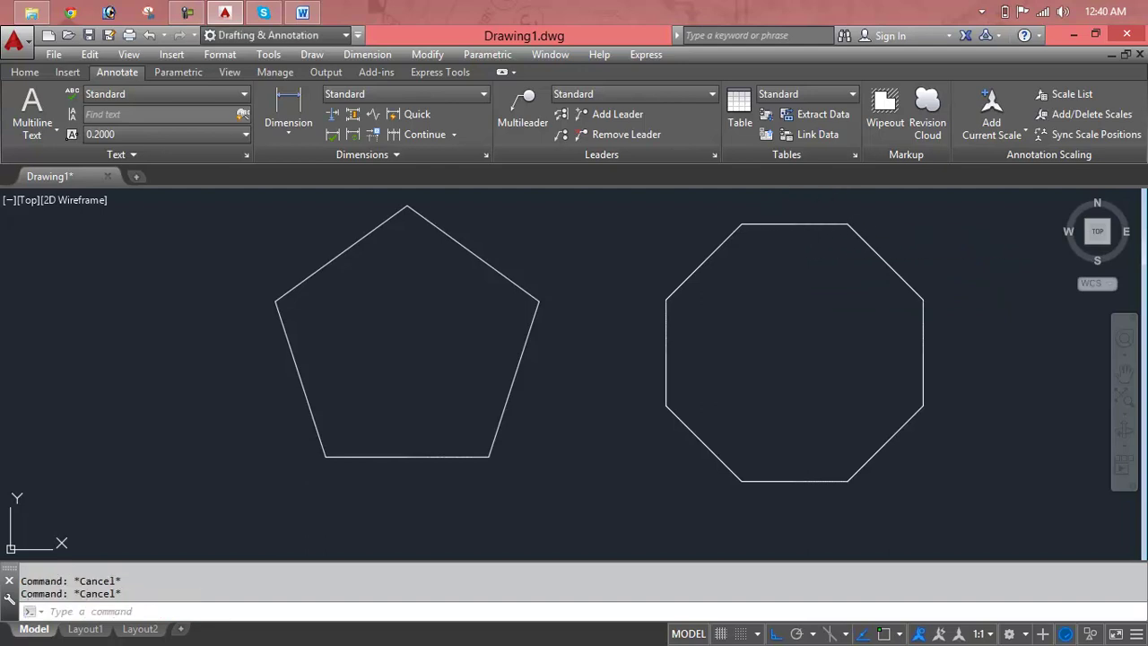
text(L)
key(Return)
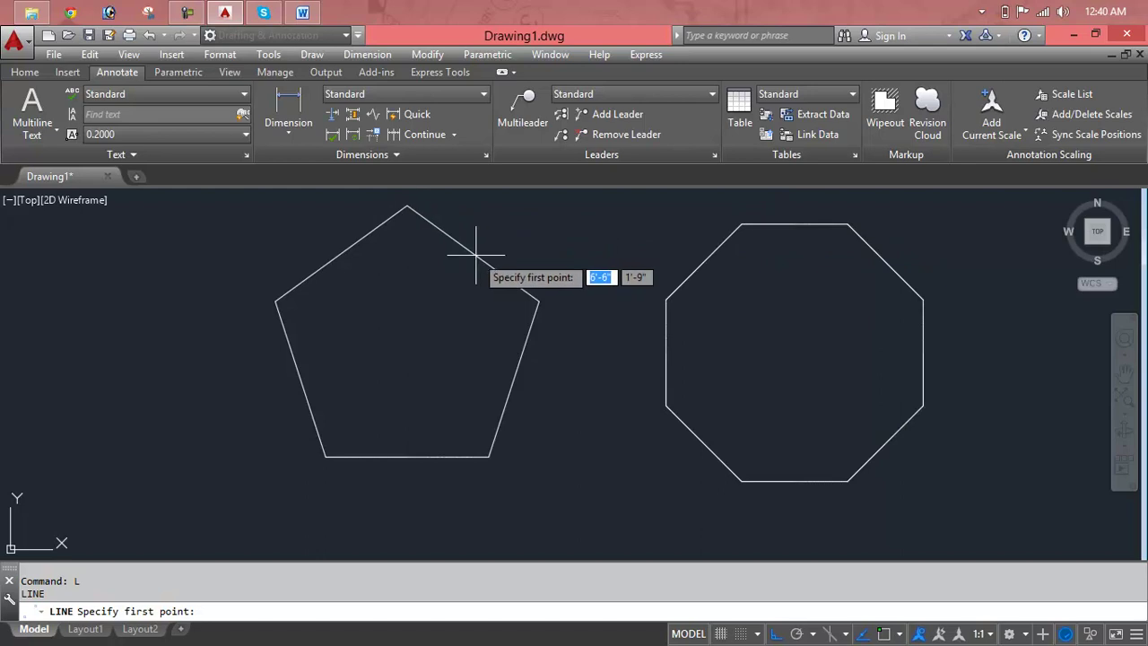
key(Escape)
key(Escape)
click(879, 634)
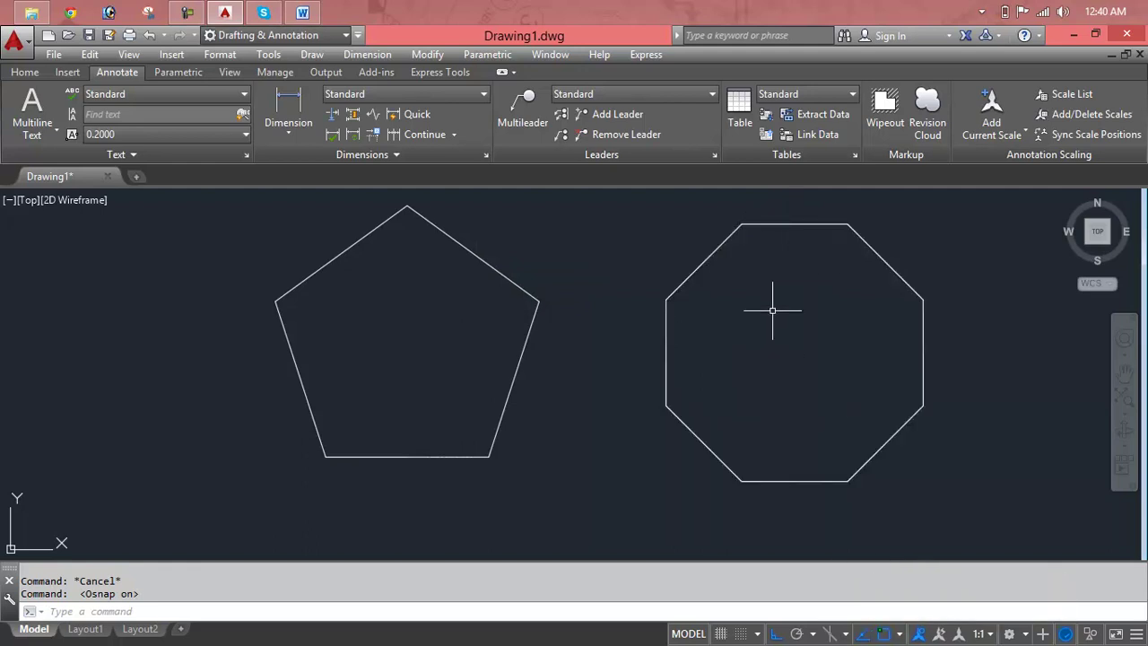
Draw the octagon's vertical and horizontal centre lines between opposite edge midpoints.
text(L)
key(Return)
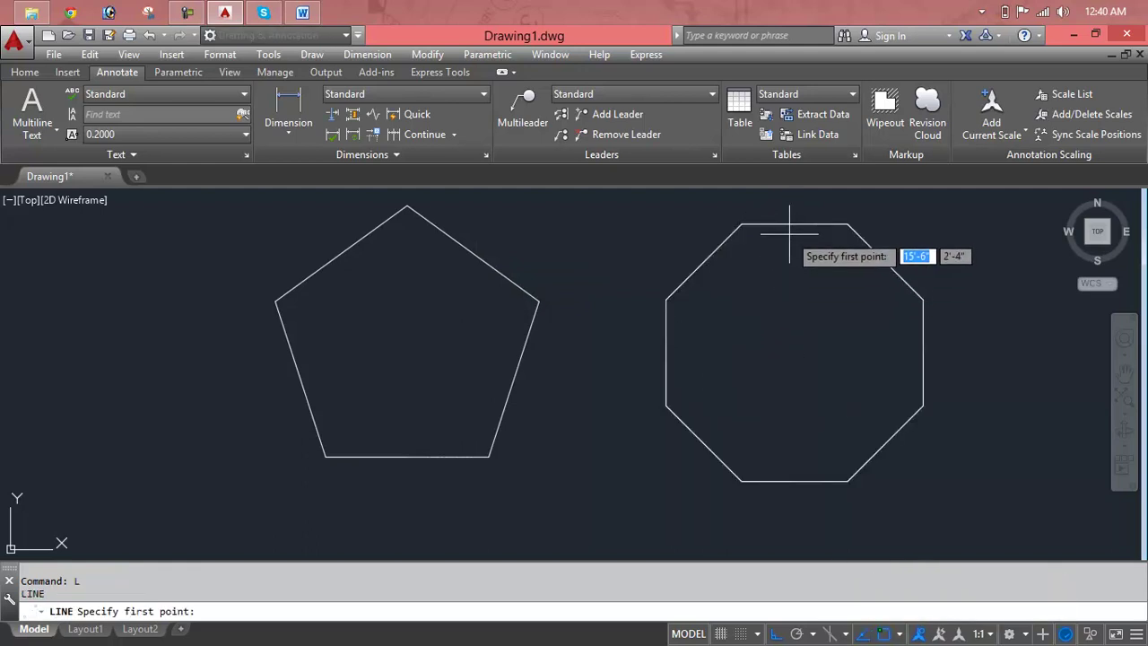
click(795, 223)
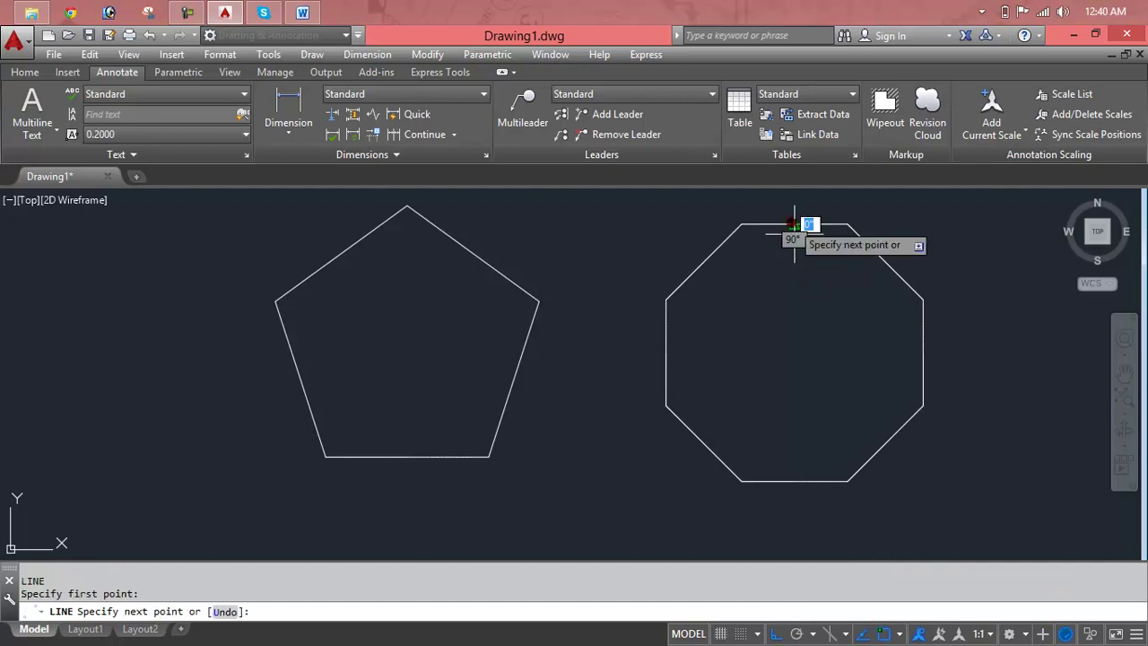
click(794, 482)
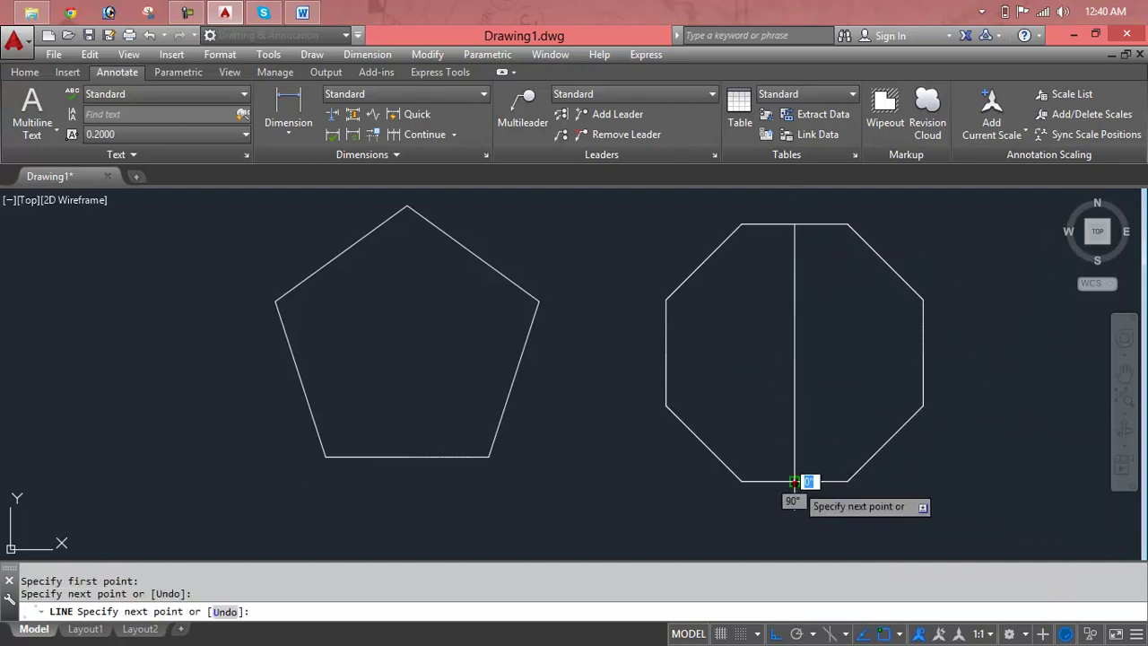
key(Return)
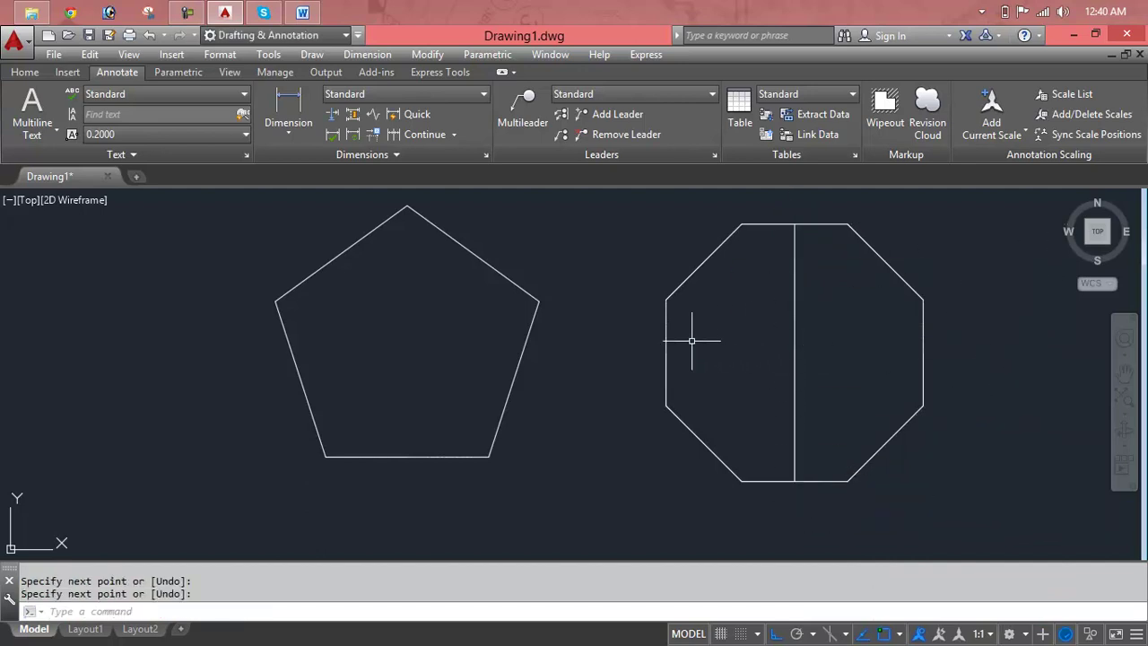
key(Return)
click(665, 353)
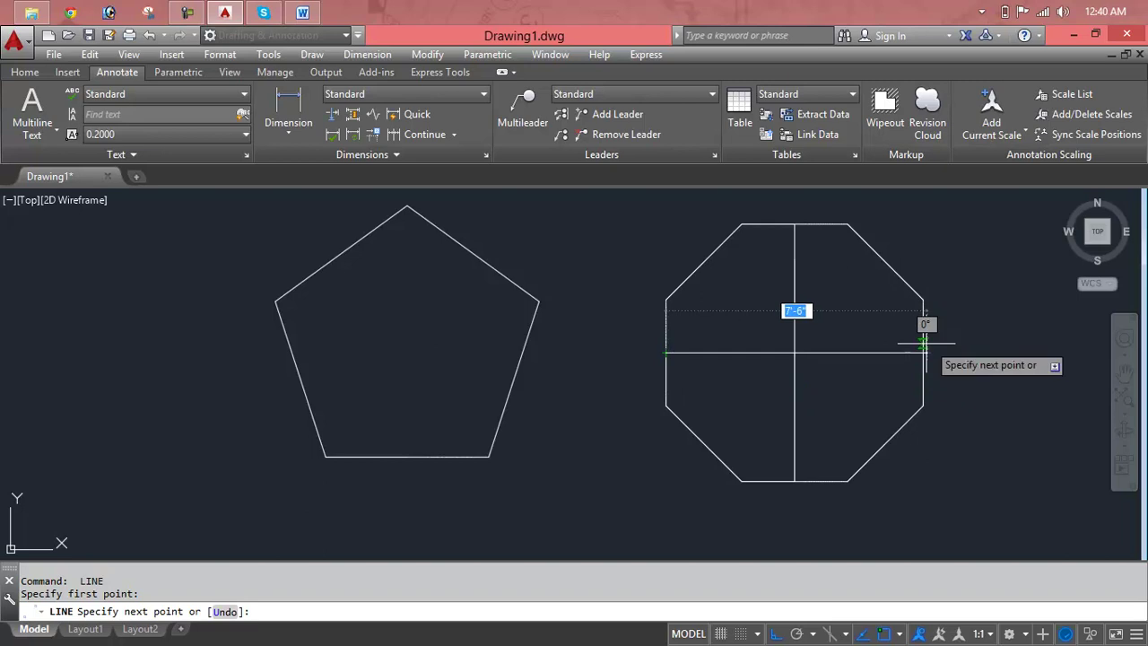
click(923, 352)
key(Return)
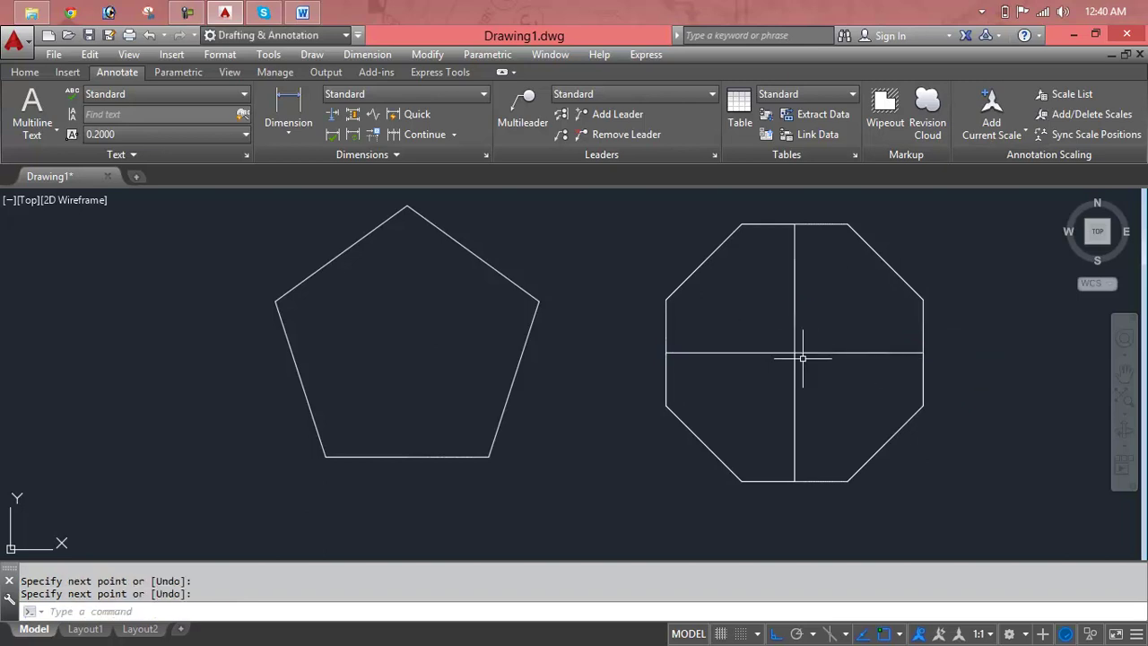
Start a circle at the octagon's centre, cancel it, and return to the LINE command.
click(801, 358)
click(908, 473)
text(c)
key(Return)
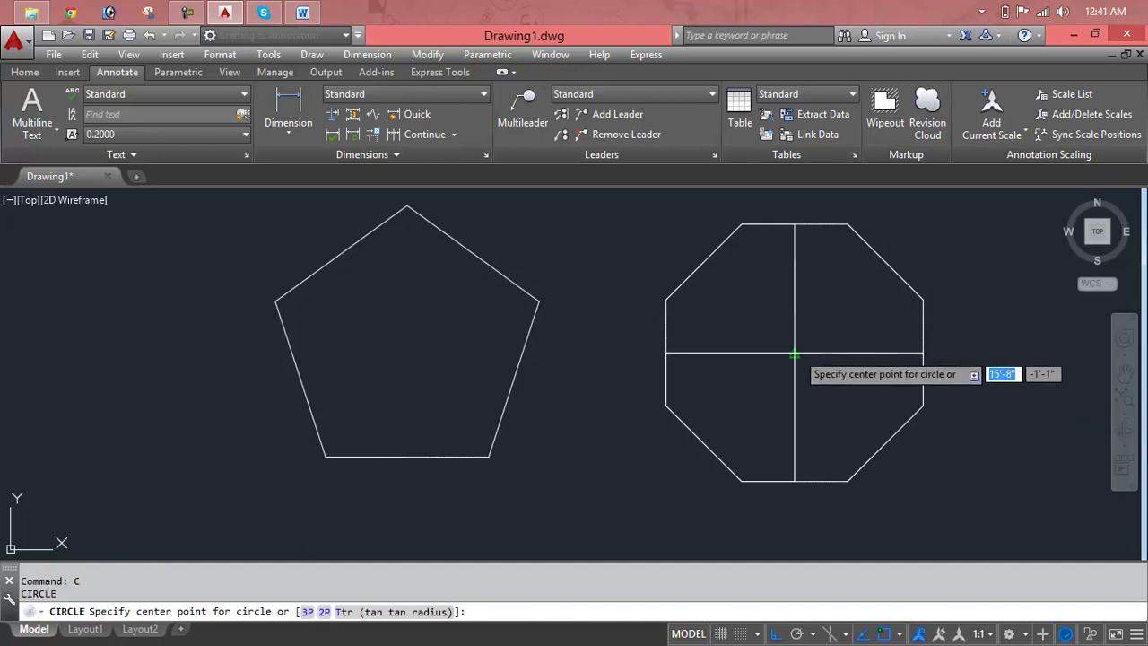
click(794, 352)
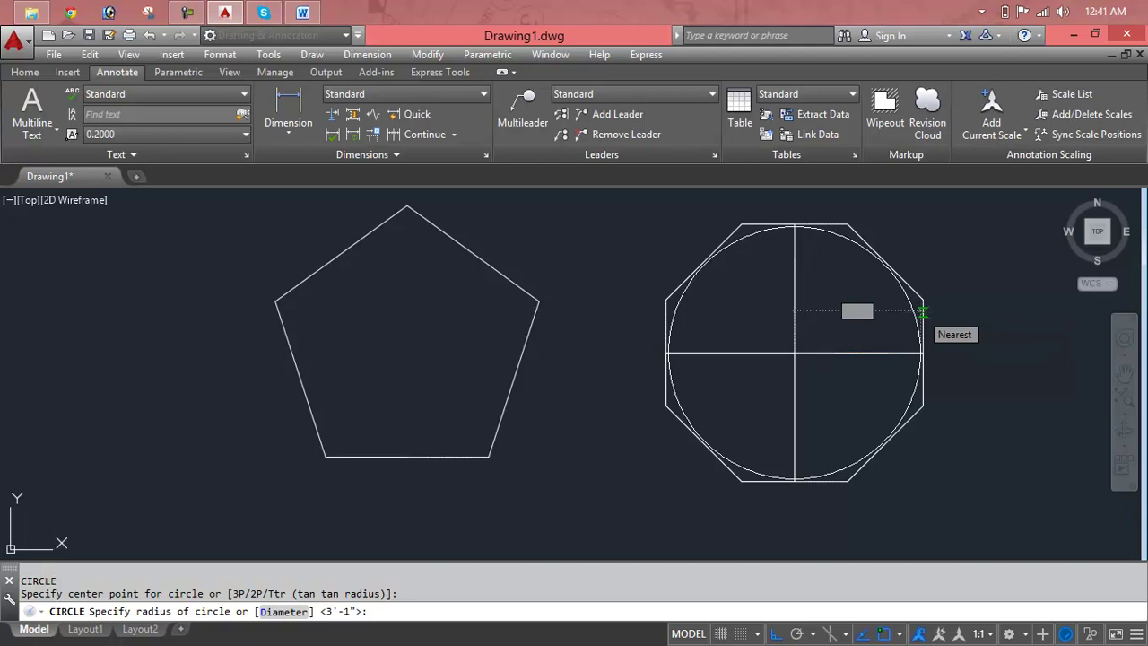
key(Escape)
key(Escape)
key(Escape)
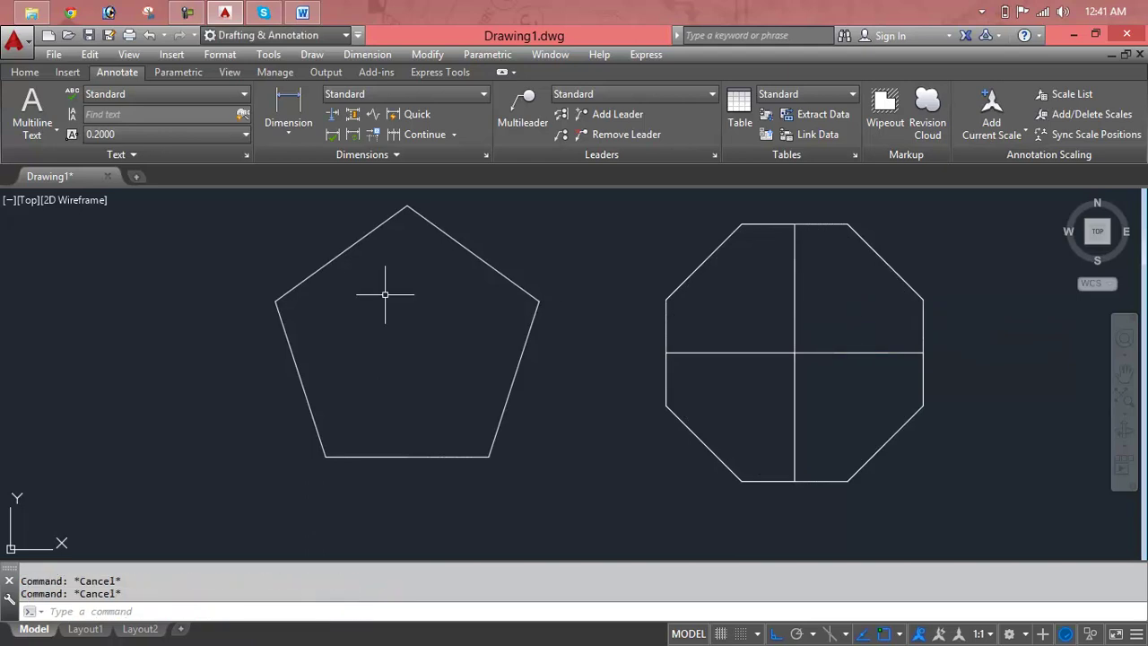
key(Escape)
text(l)
key(Return)
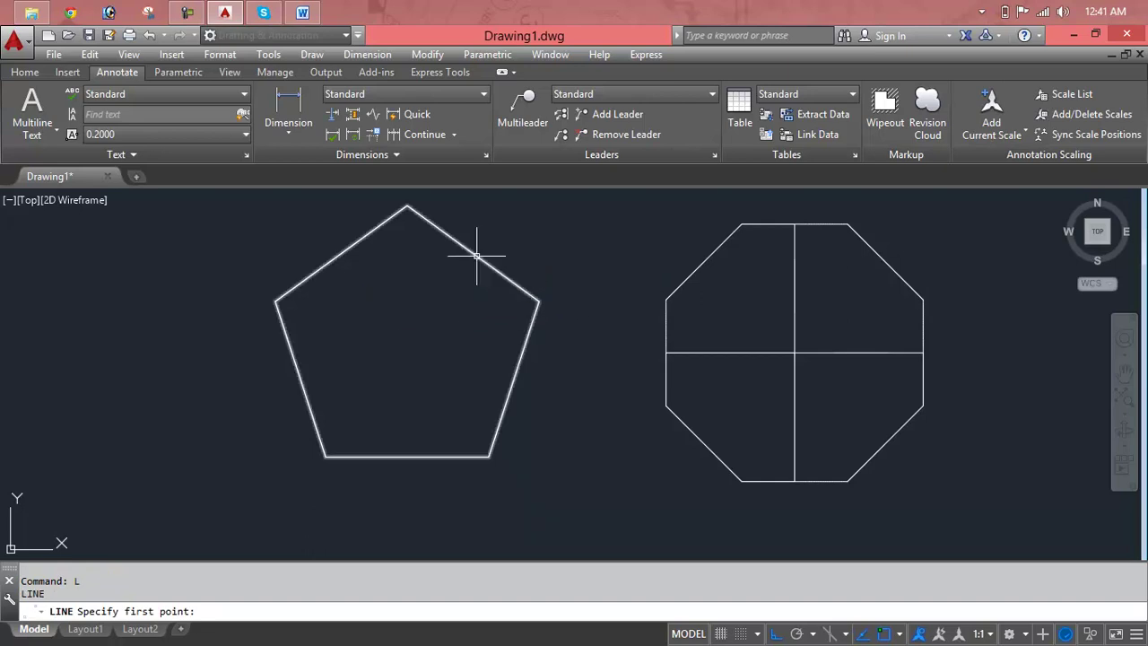
Draw the pentagon's vertical centre line from its base midpoint to its top vertex.
key(Escape)
key(Escape)
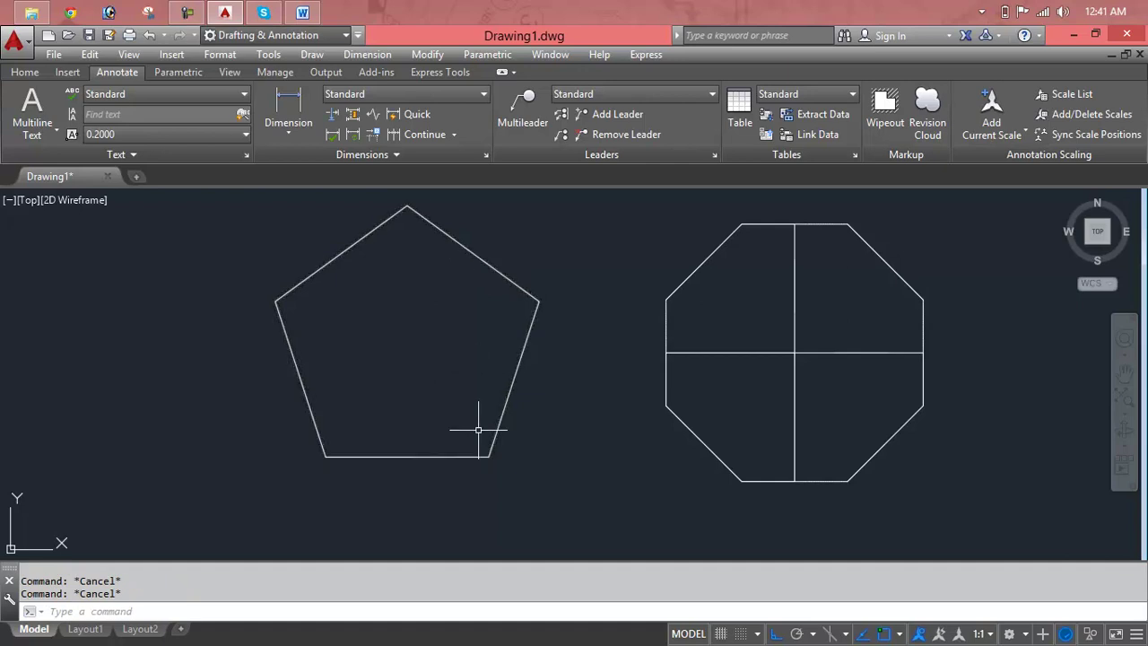
text(l)
key(Return)
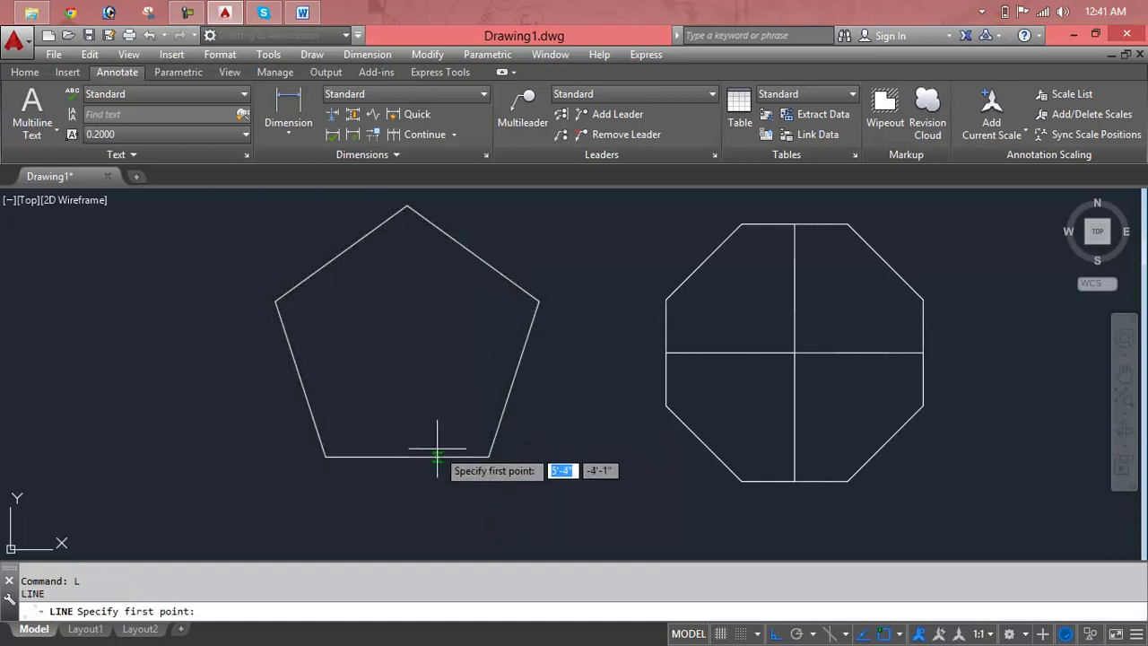
click(409, 458)
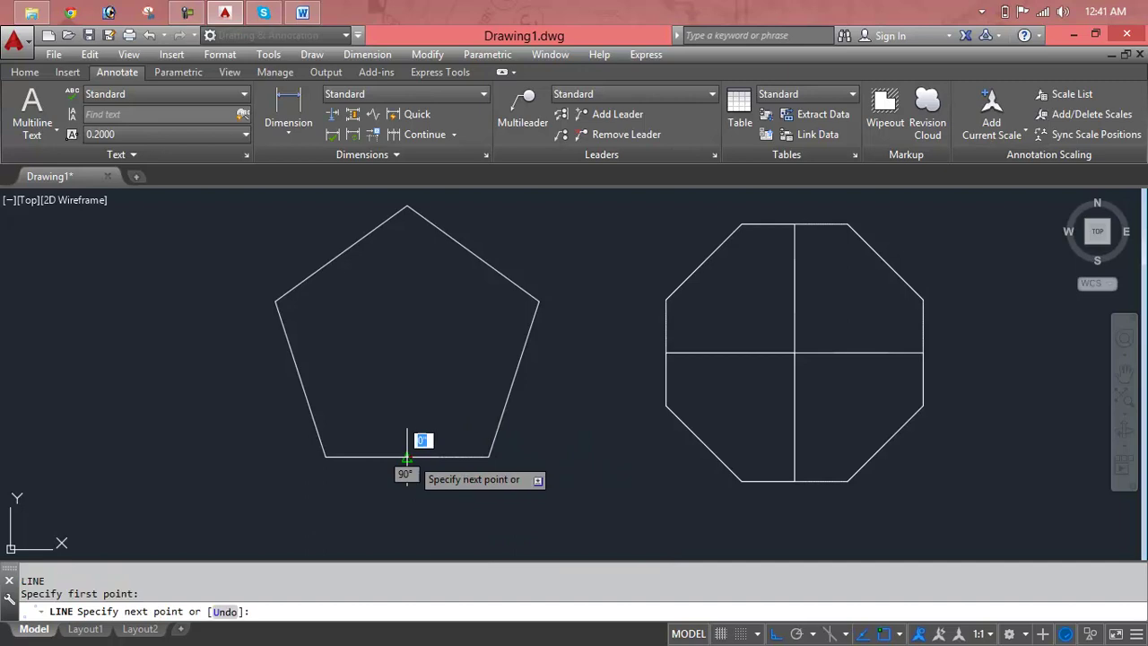
click(407, 207)
key(Return)
key(Return)
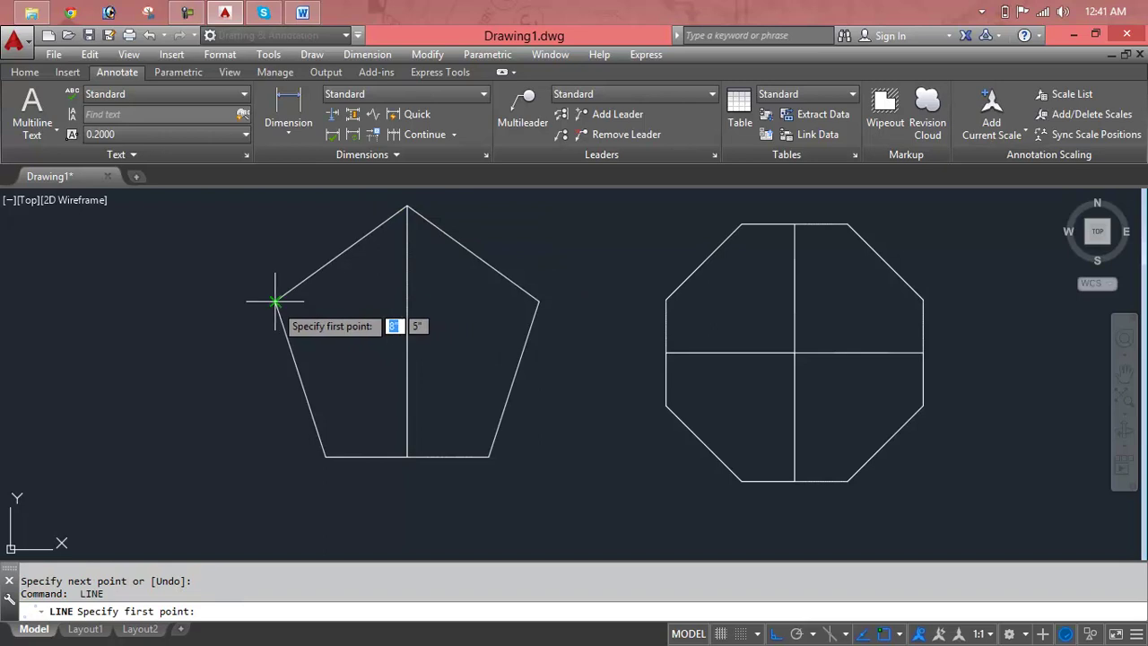
Draw a horizontal line between the pentagon's left and right vertices, then erase it.
click(278, 300)
click(538, 301)
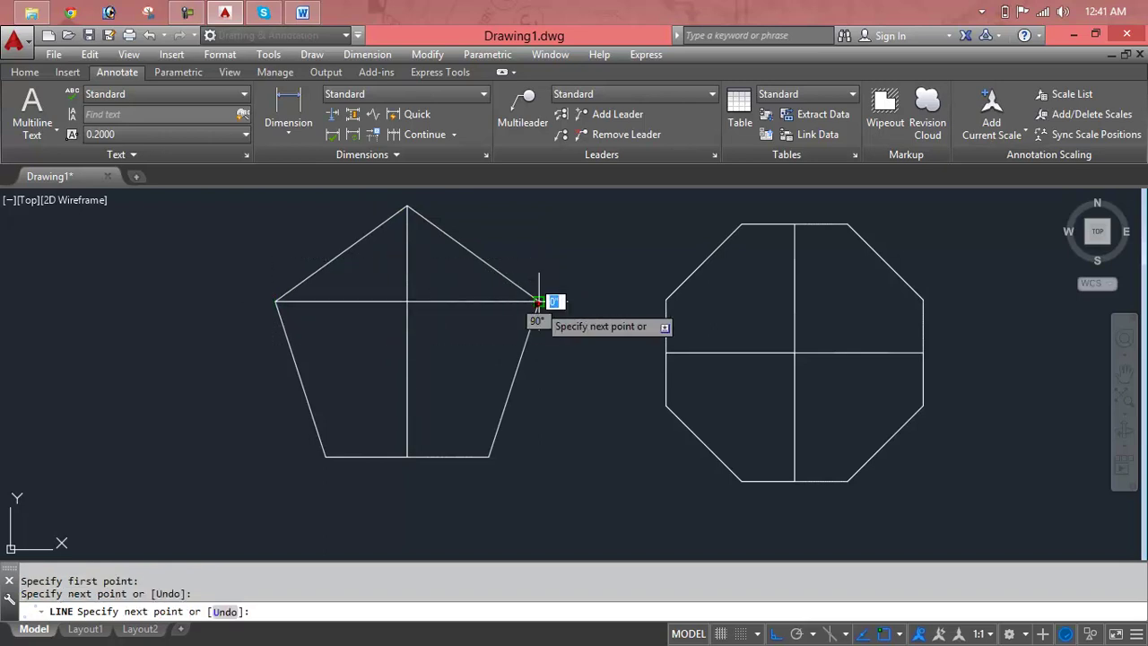
key(Return)
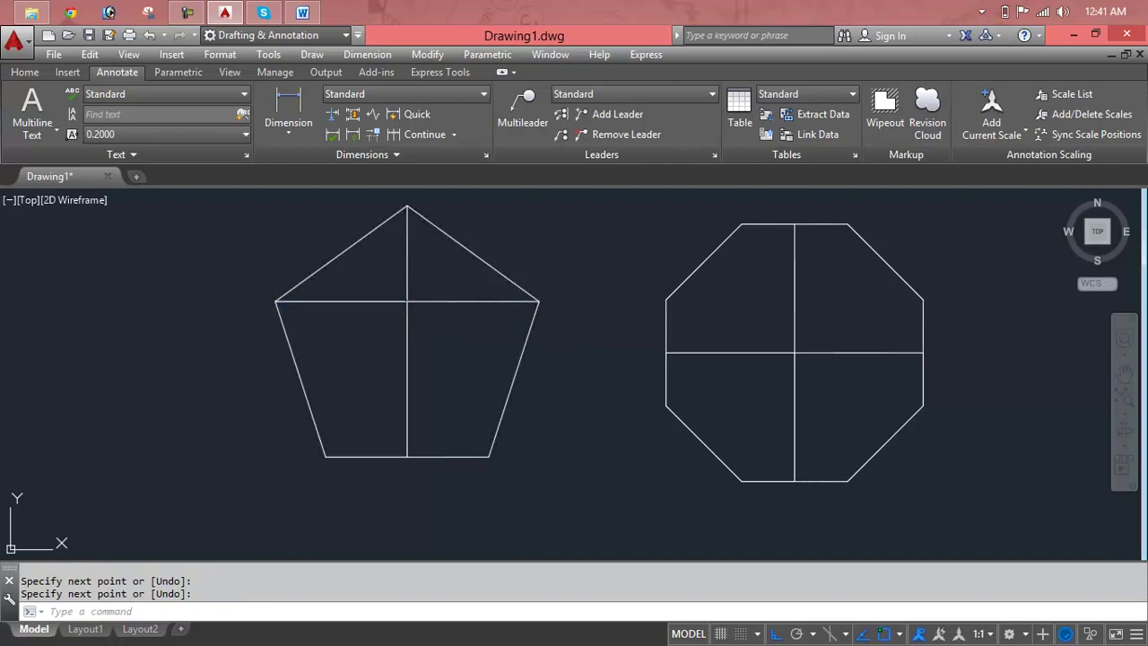
click(445, 303)
key(Delete)
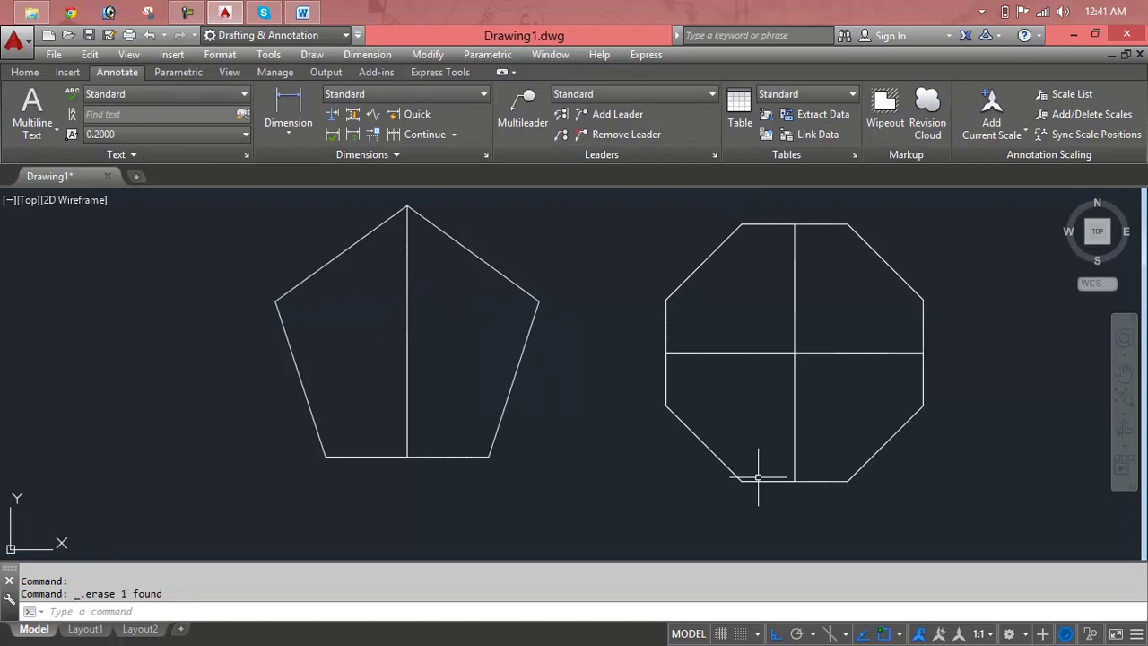
Erase the octagon's vertical and horizontal centre lines.
click(796, 398)
key(Delete)
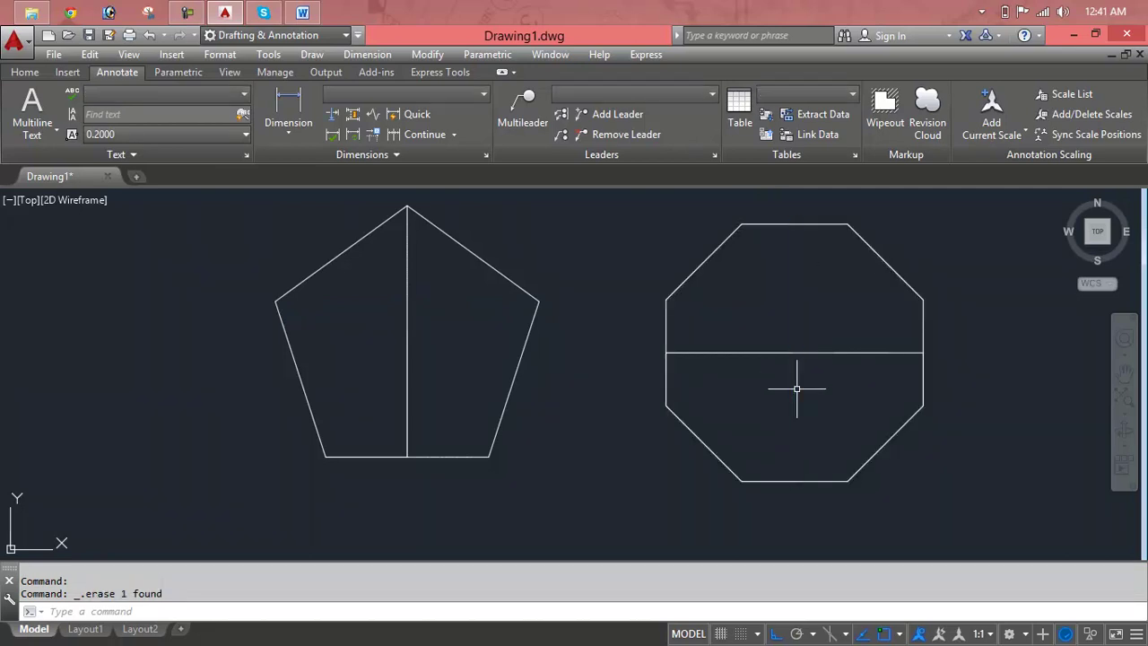
click(804, 350)
key(Delete)
Draw a diagonal line across the octagon from its top-right to bottom-left vertex.
text(l)
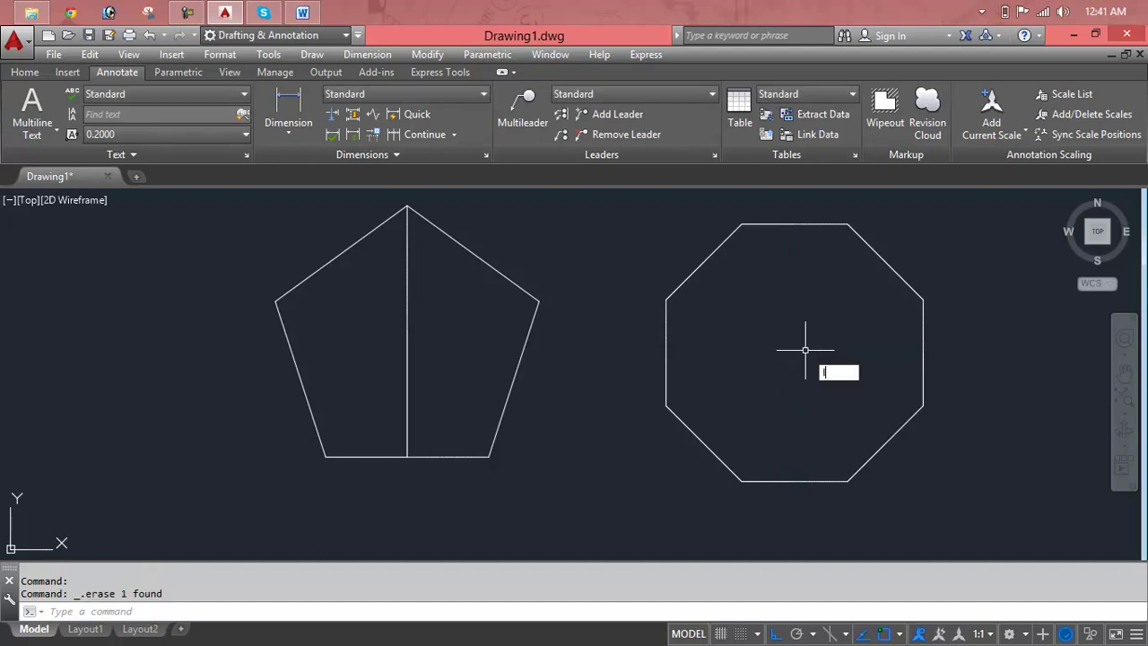
key(Return)
click(848, 227)
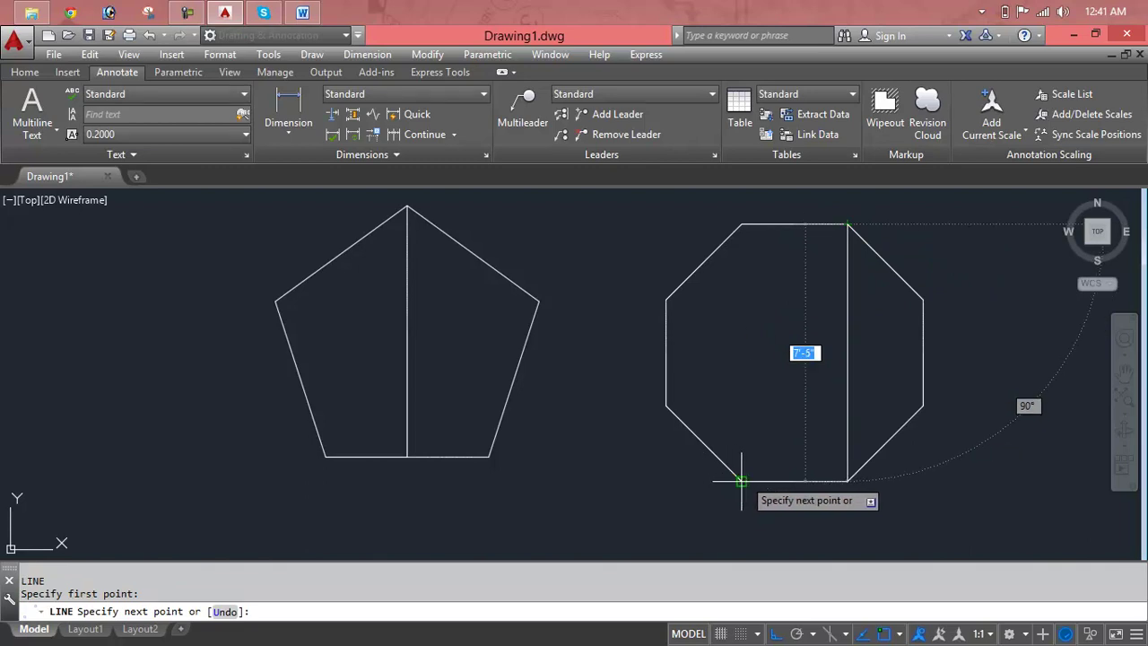
click(741, 479)
key(Return)
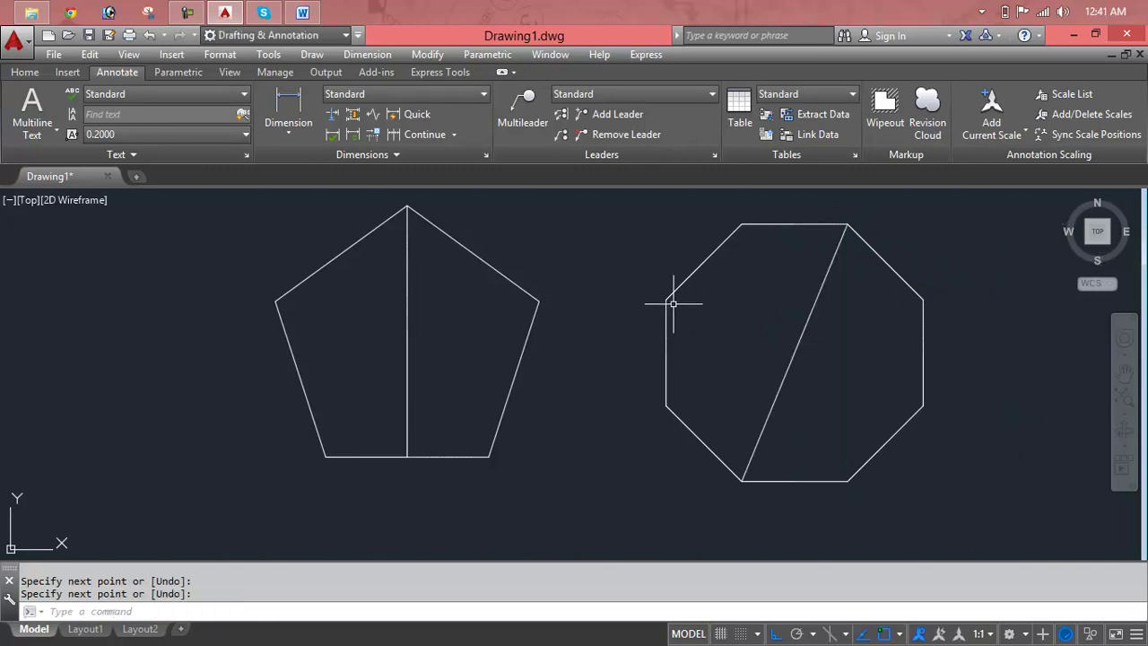
key(Return)
click(666, 298)
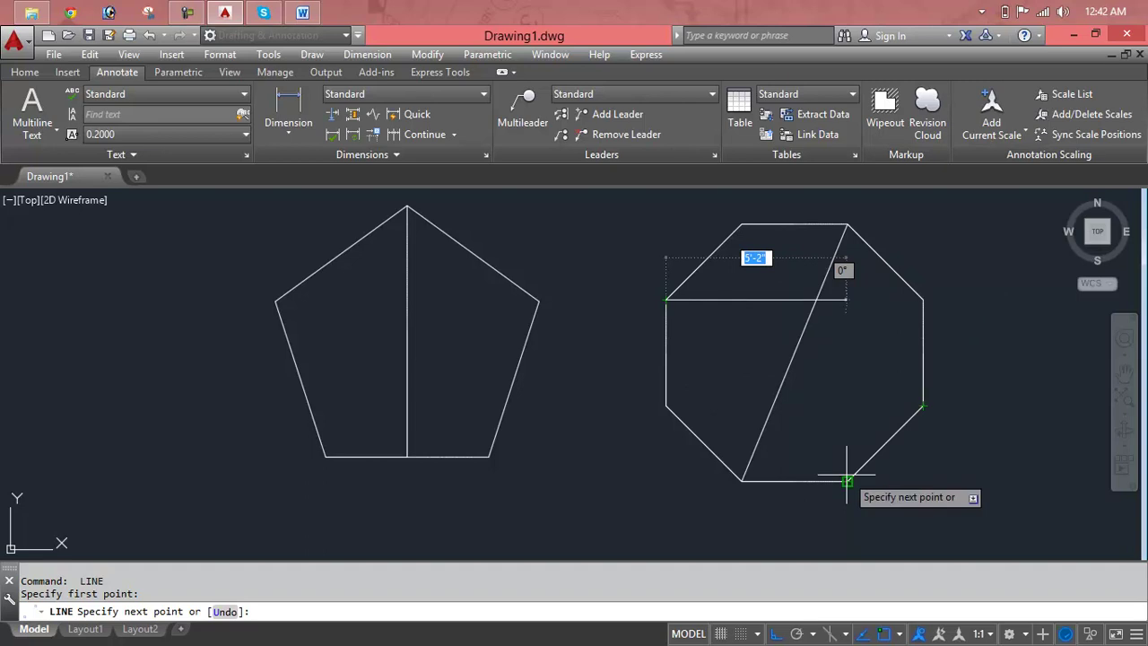
key(Escape)
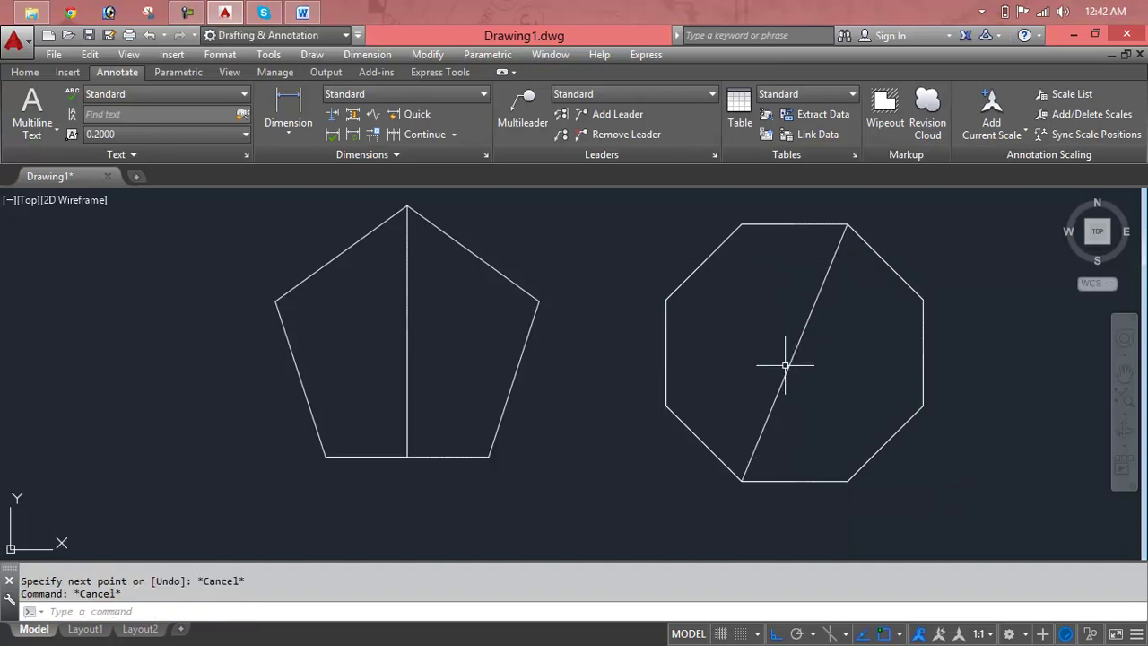
Erase the octagon's diagonal line and restart the LINE command.
click(786, 365)
key(Delete)
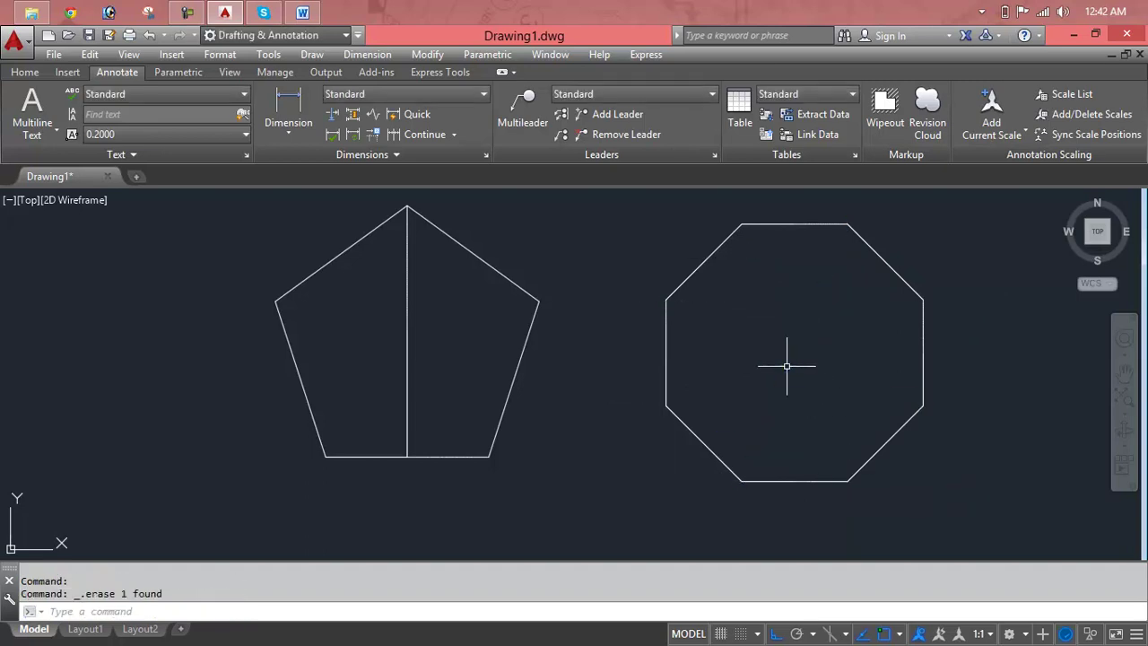
text(c)
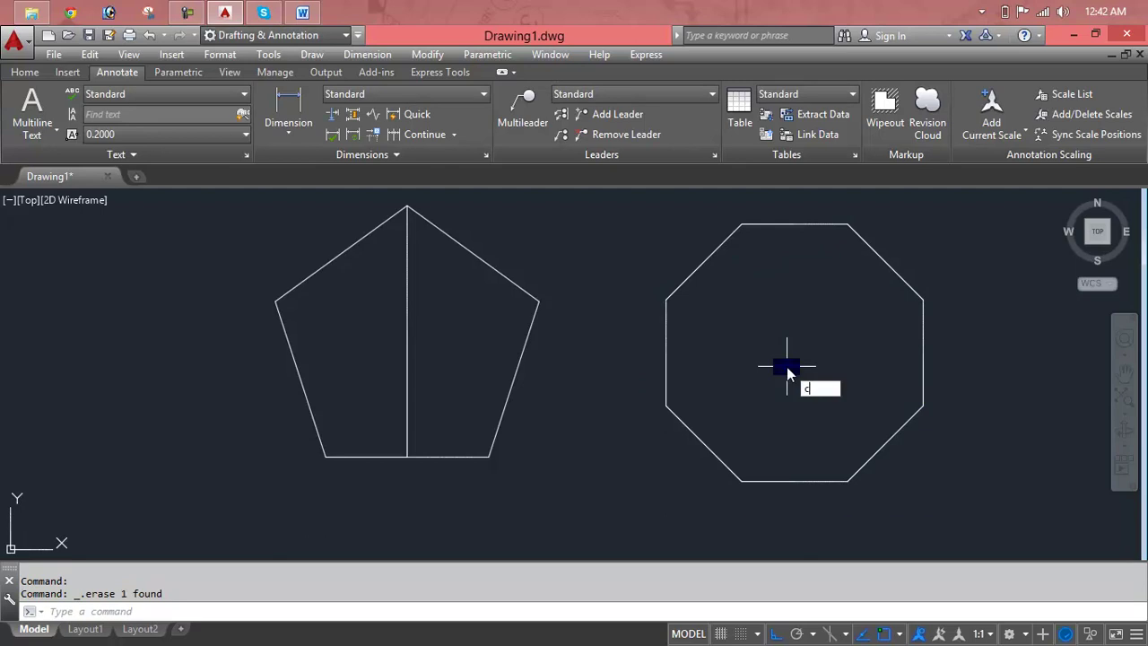
key(Escape)
key(Escape)
text(l)
key(Return)
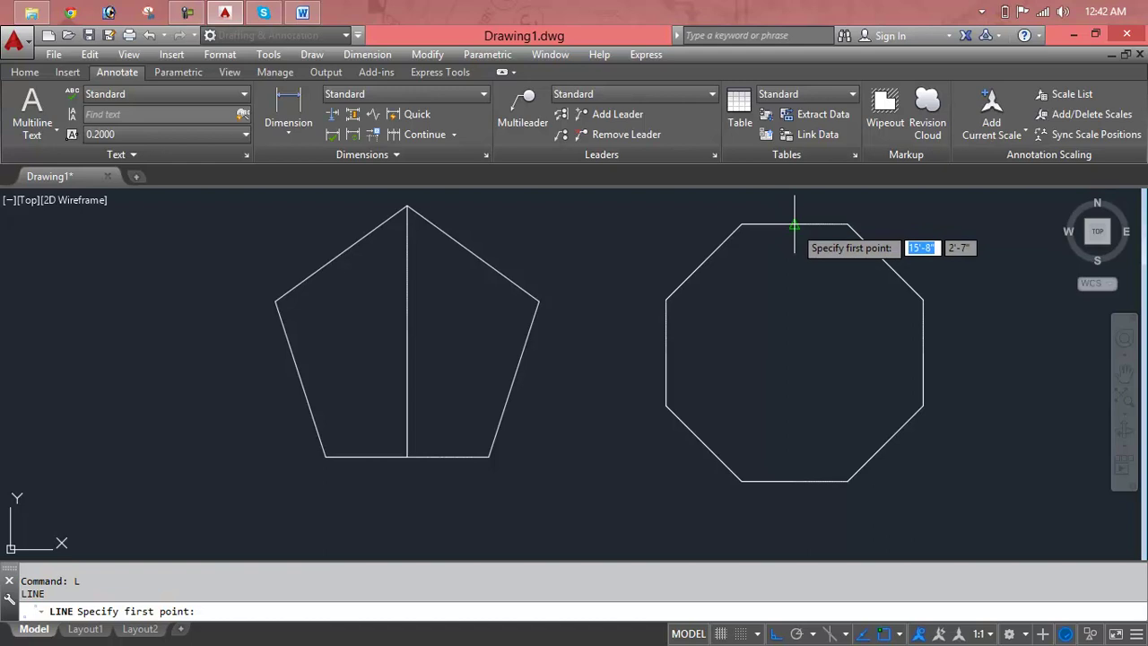
Redraw the octagon's vertical and horizontal centre lines between opposite edge midpoints.
click(794, 224)
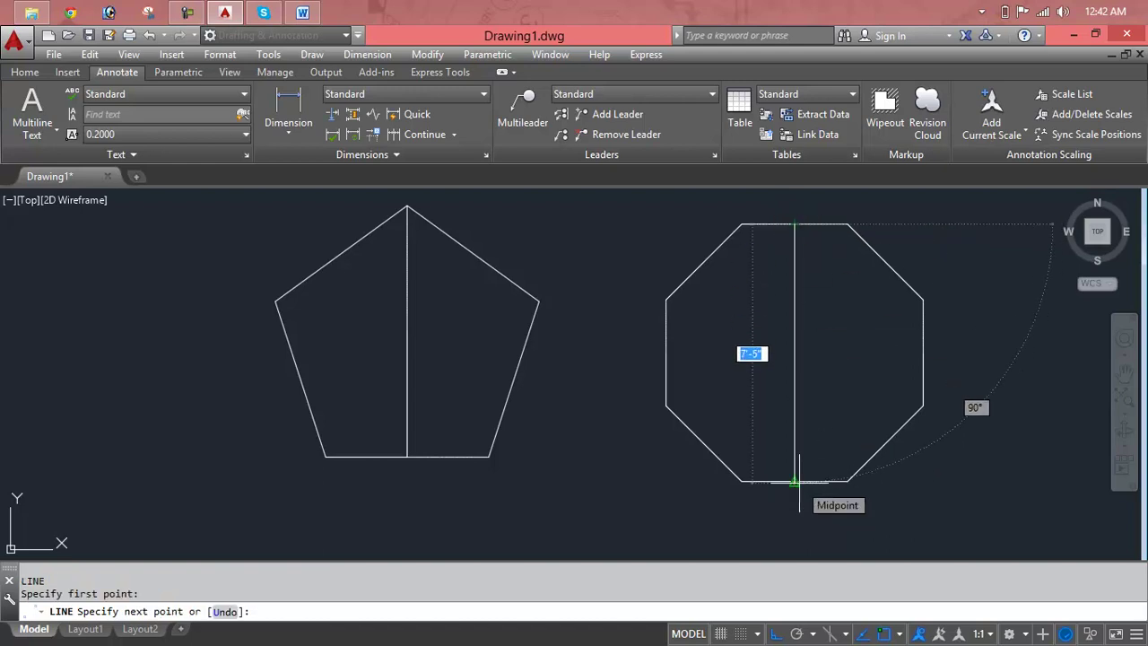
click(795, 481)
key(Return)
key(Return)
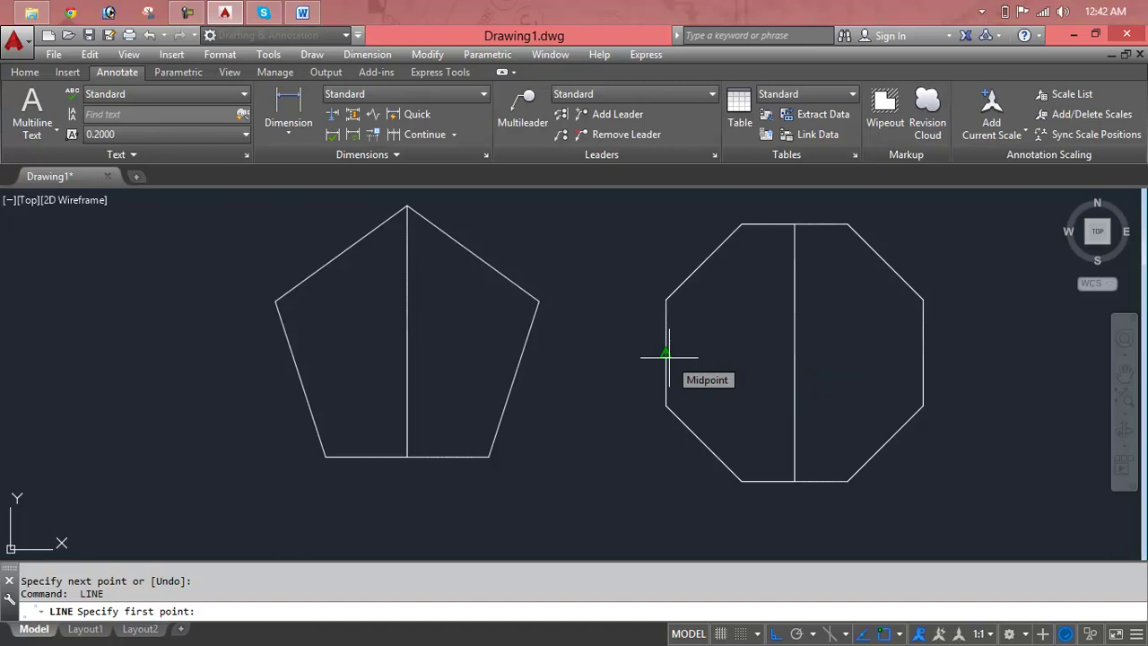
click(923, 354)
key(Return)
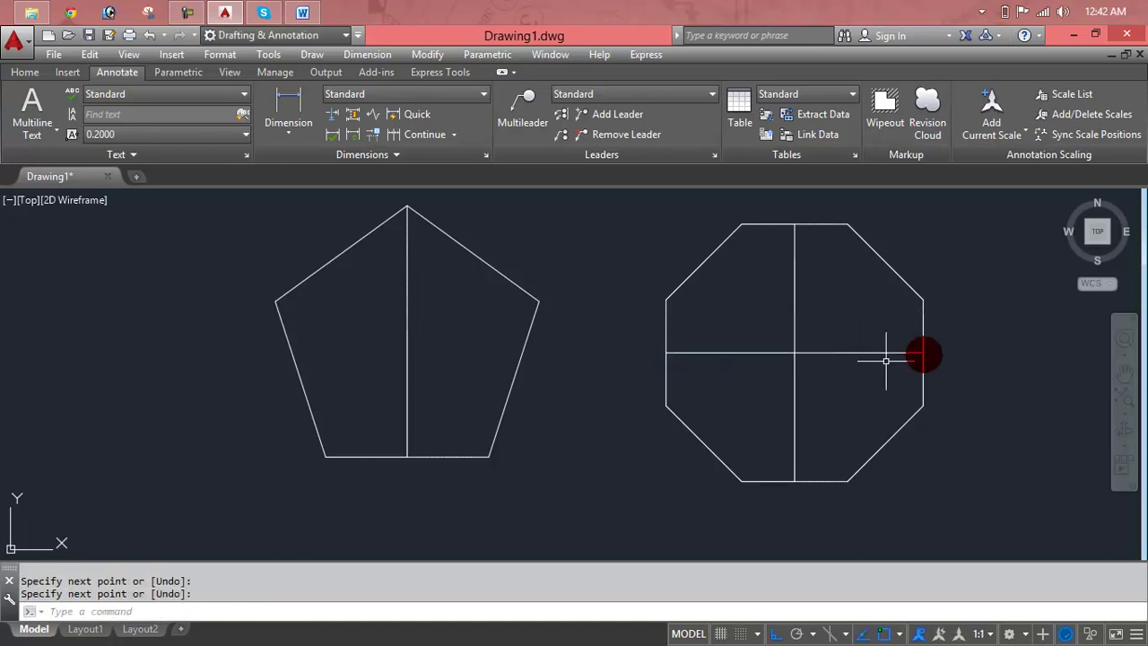
key(Return)
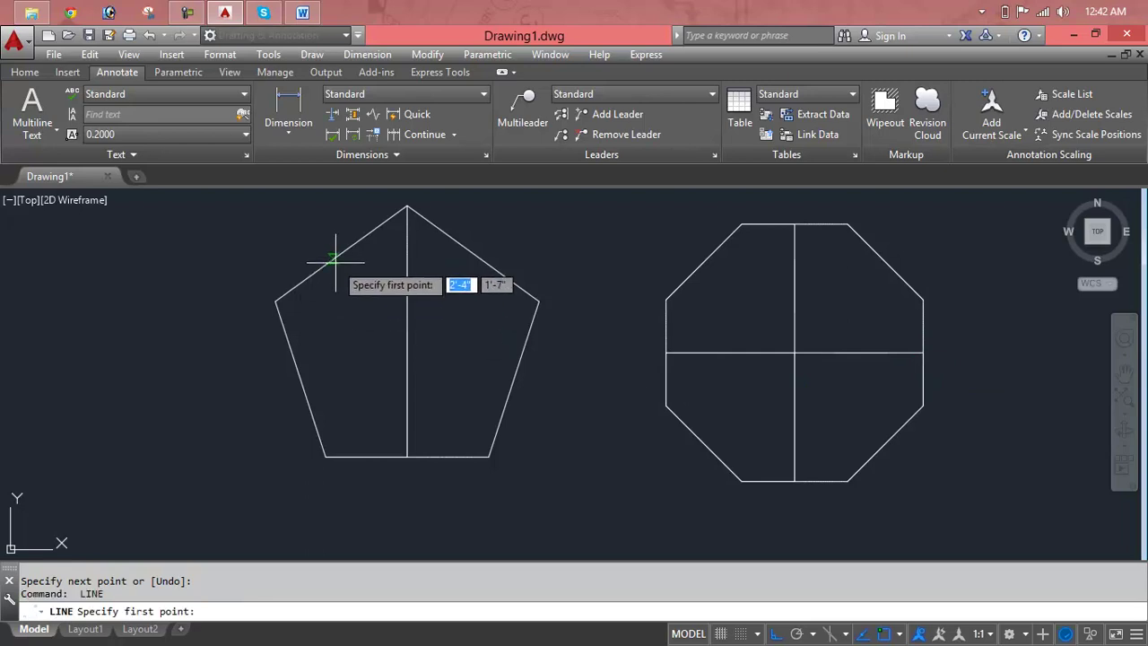
Draw lines from the pentagon's upper-left and upper-right edge midpoints to the opposite bottom vertices.
click(339, 253)
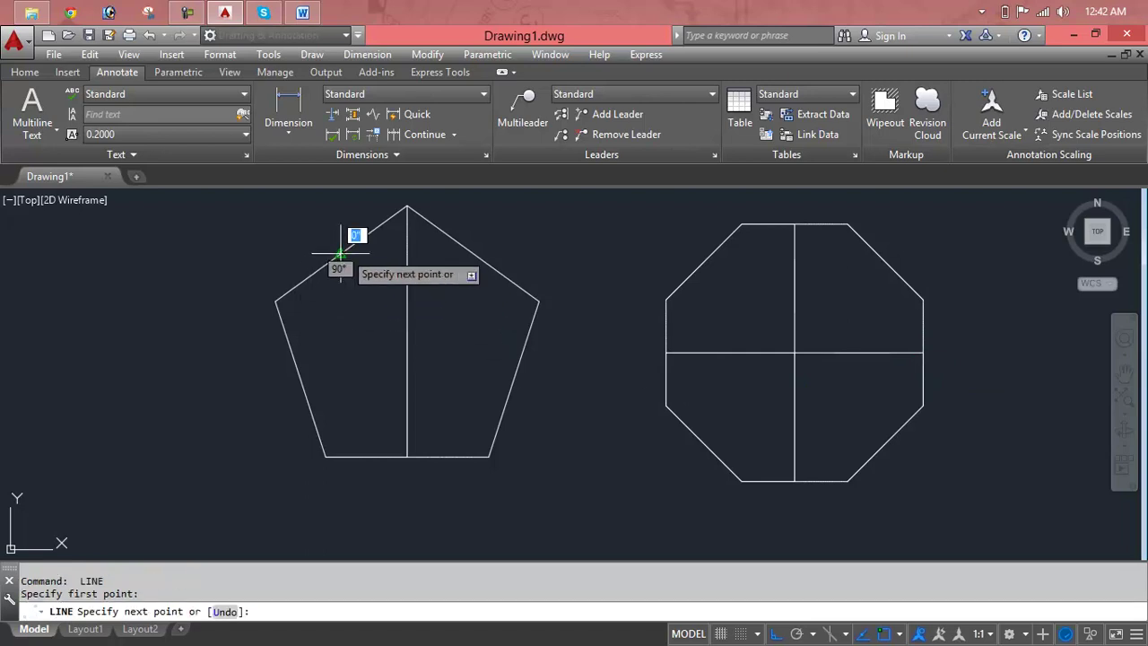
click(489, 457)
key(Return)
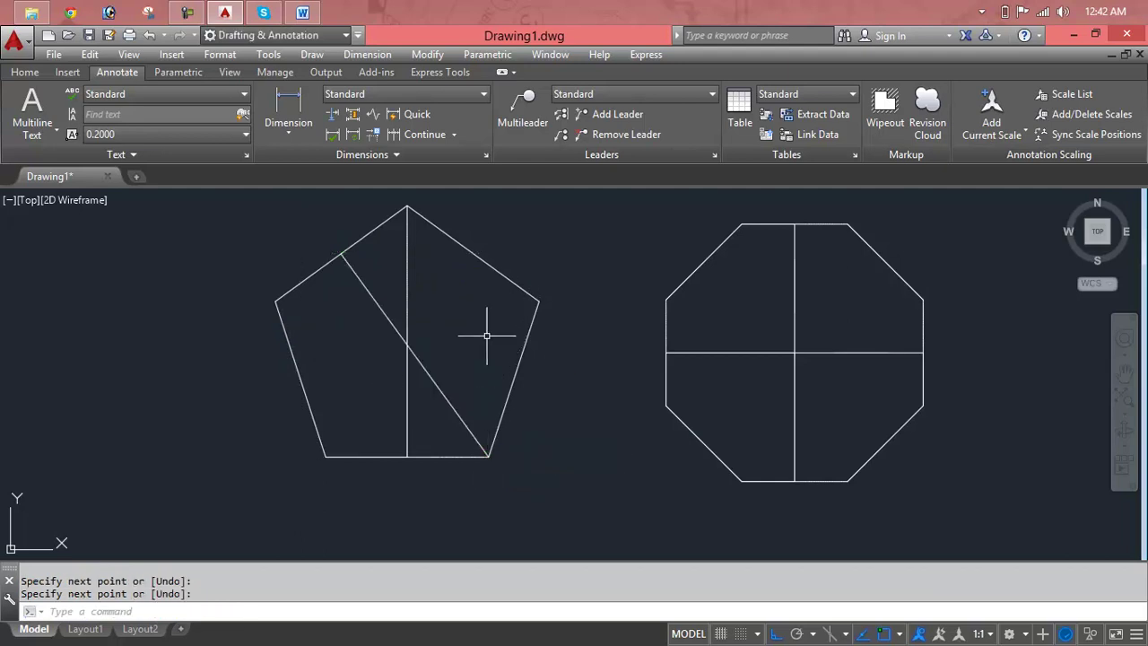
key(Return)
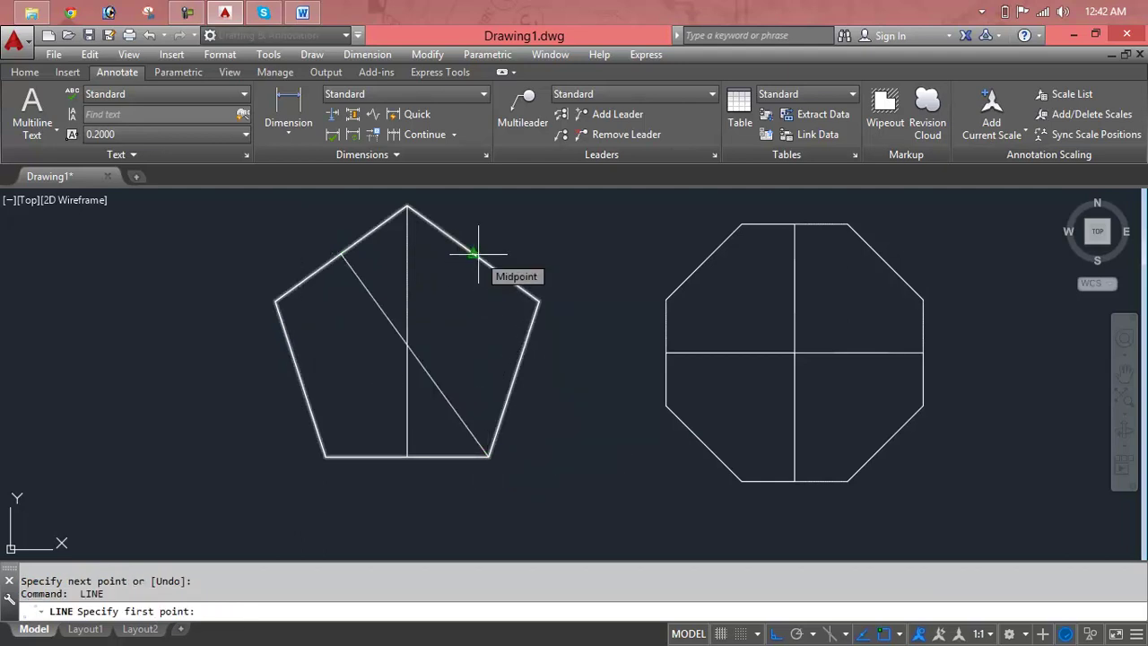
click(473, 253)
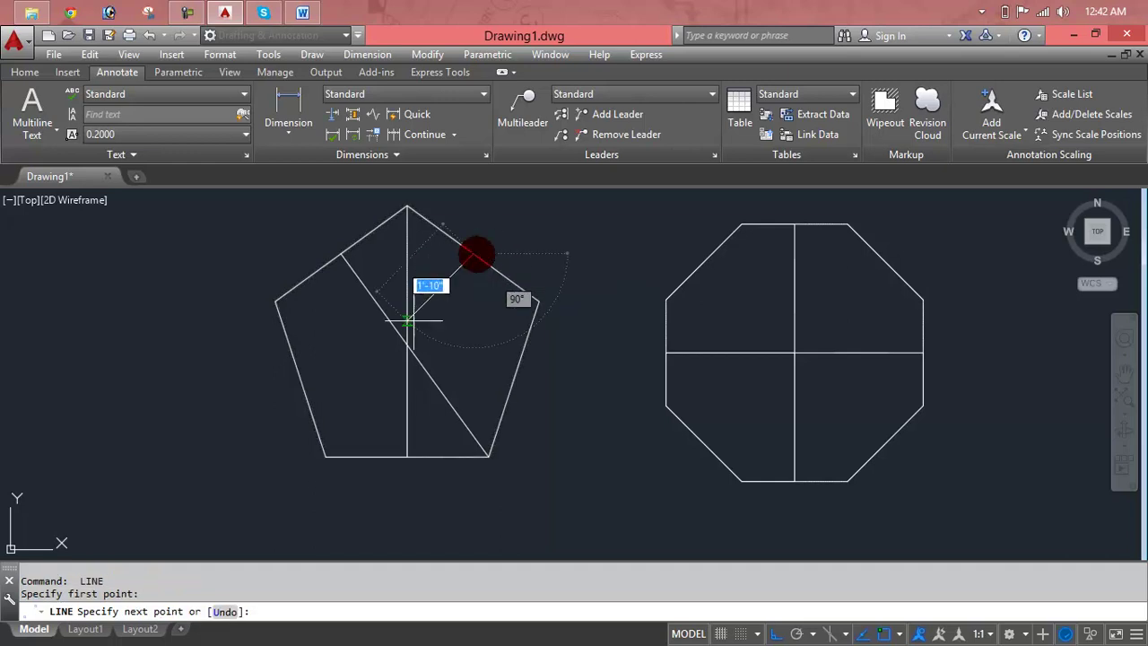
click(324, 456)
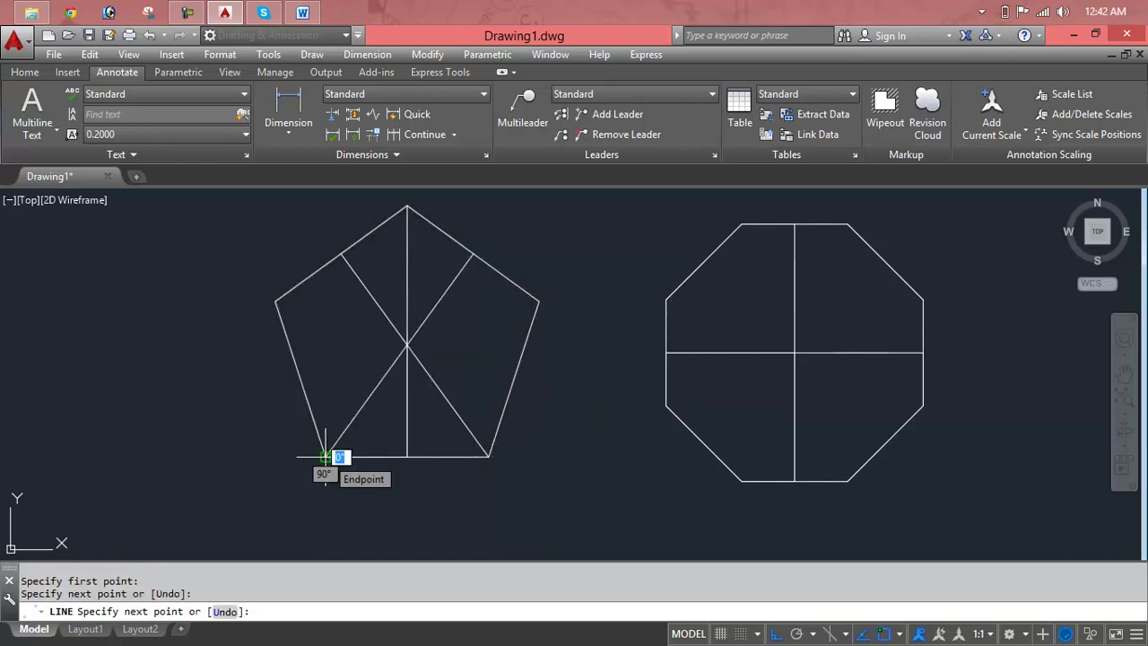
key(Return)
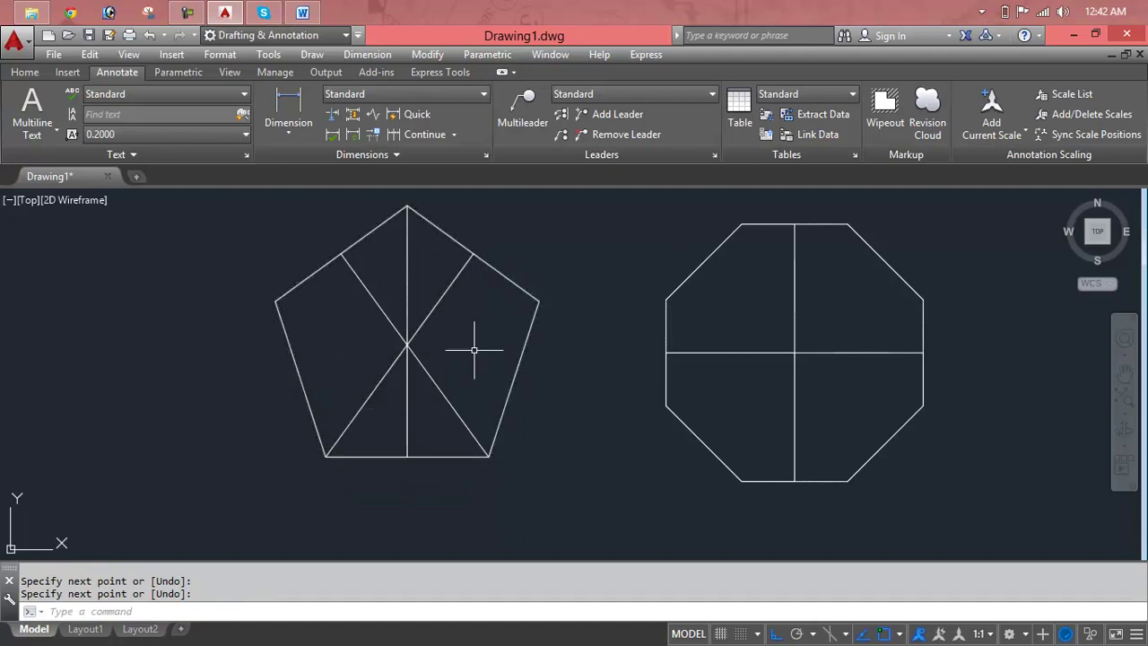
Draw lines from the pentagon's lower edge midpoints to its right and left vertices.
key(Return)
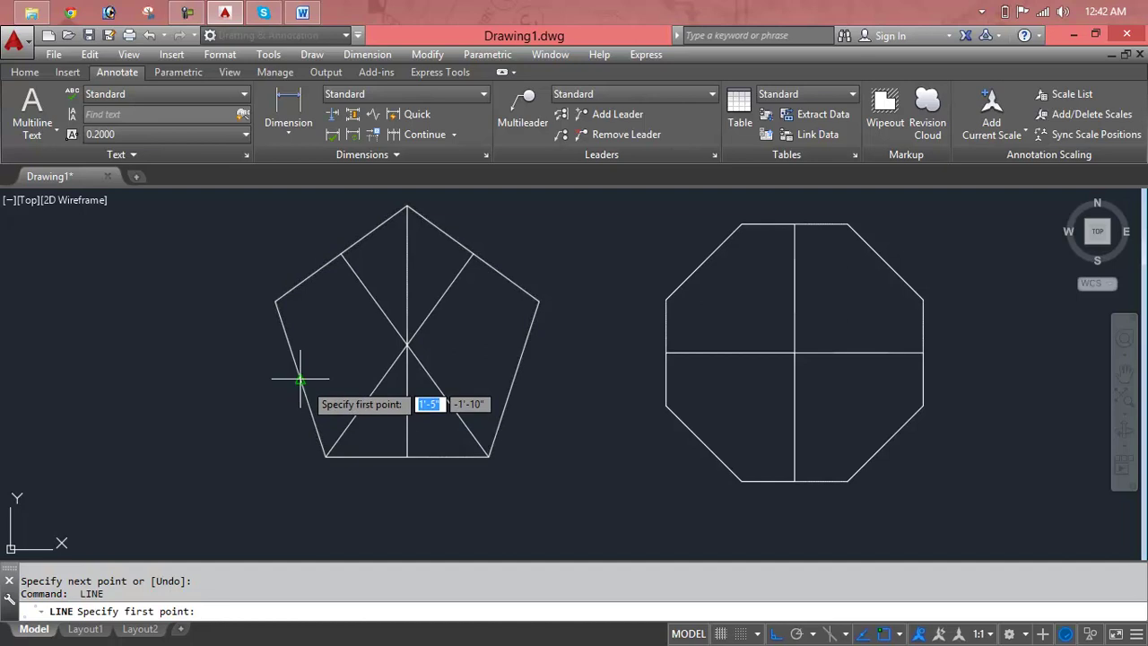
click(301, 378)
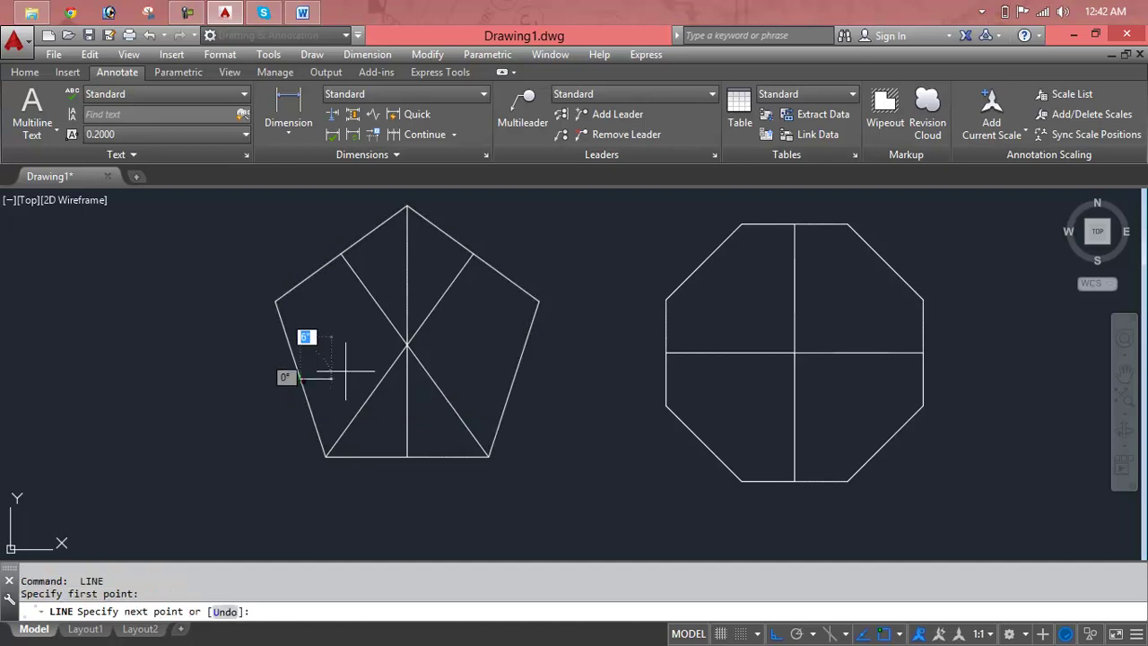
click(538, 301)
key(Return)
key(Return)
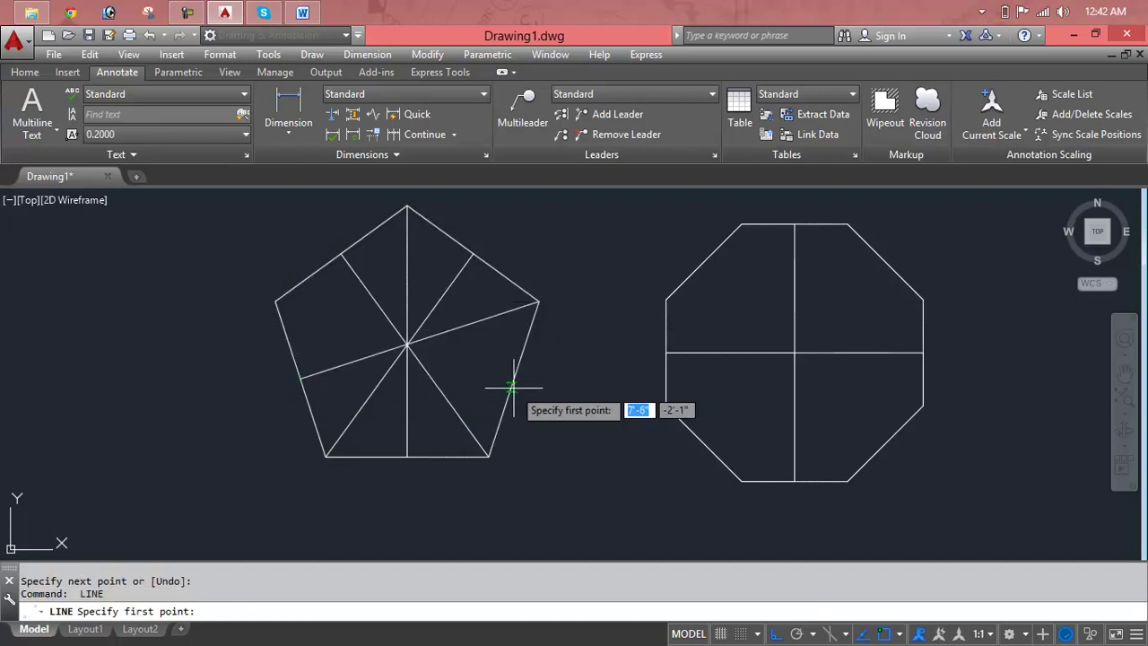
click(512, 378)
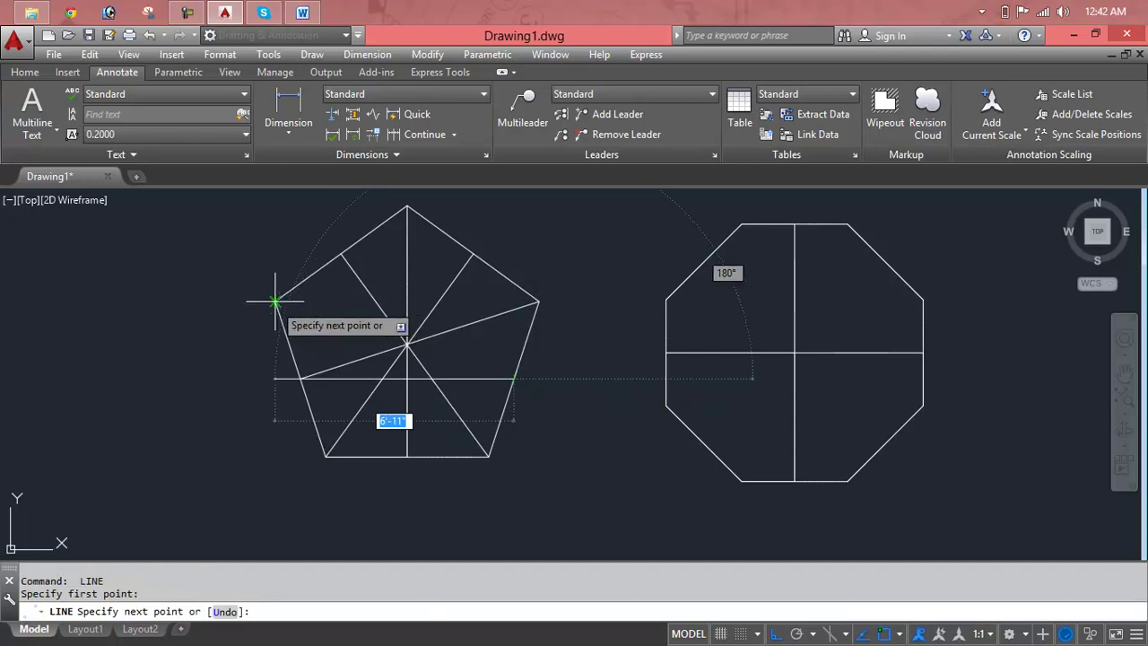
click(276, 301)
key(Return)
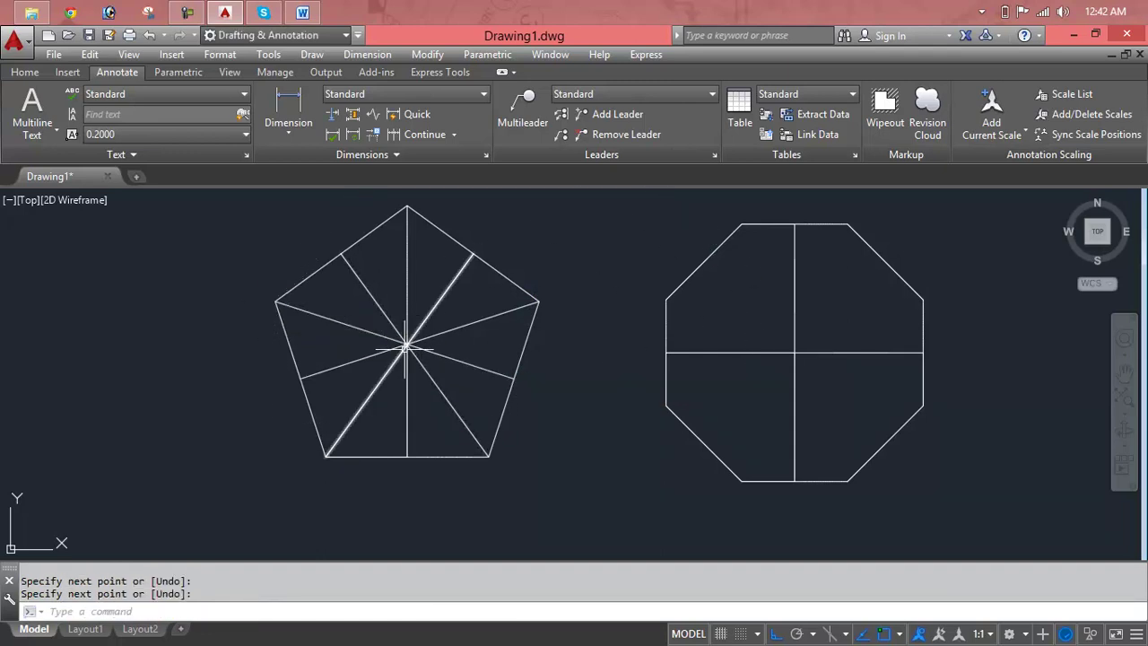
Zoom and pan to recentre the pentagon and octagon, cancelling the pending command.
scroll(397, 337, up, 3)
scroll(385, 336, up, 2)
scroll(383, 338, up, 1)
scroll(382, 338, down, 2)
scroll(295, 449, up, 2)
scroll(414, 433, up, 2)
scroll(413, 435, down, 3)
scroll(413, 436, up, 3)
scroll(422, 436, down, 2)
scroll(421, 436, down, 4)
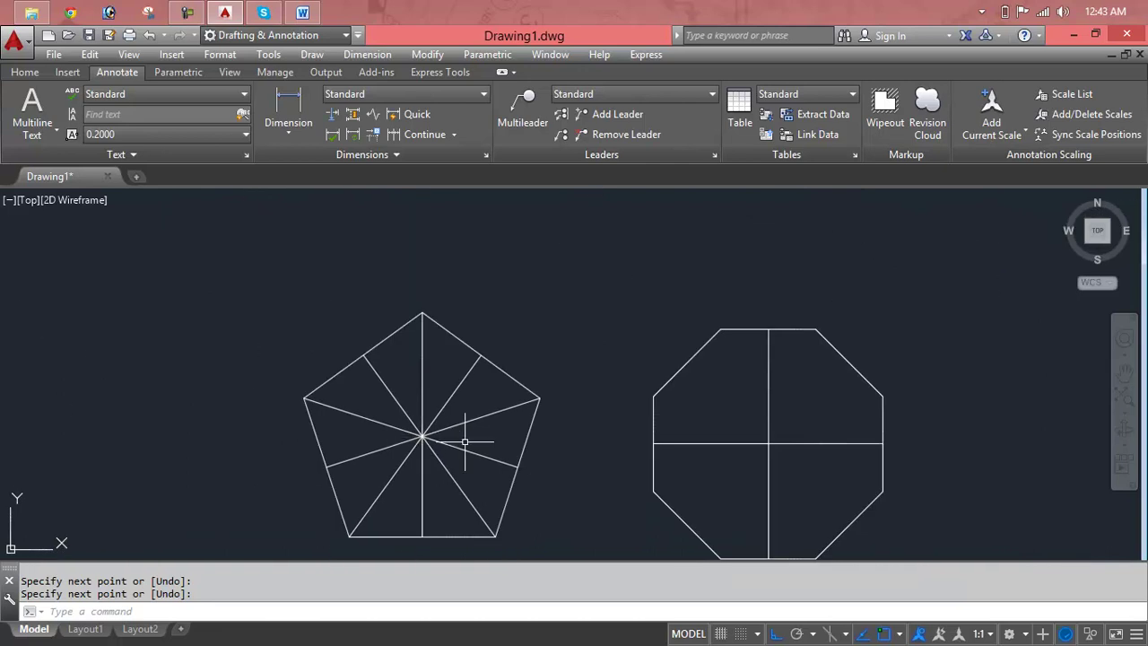
middle_drag(465, 441, 486, 343)
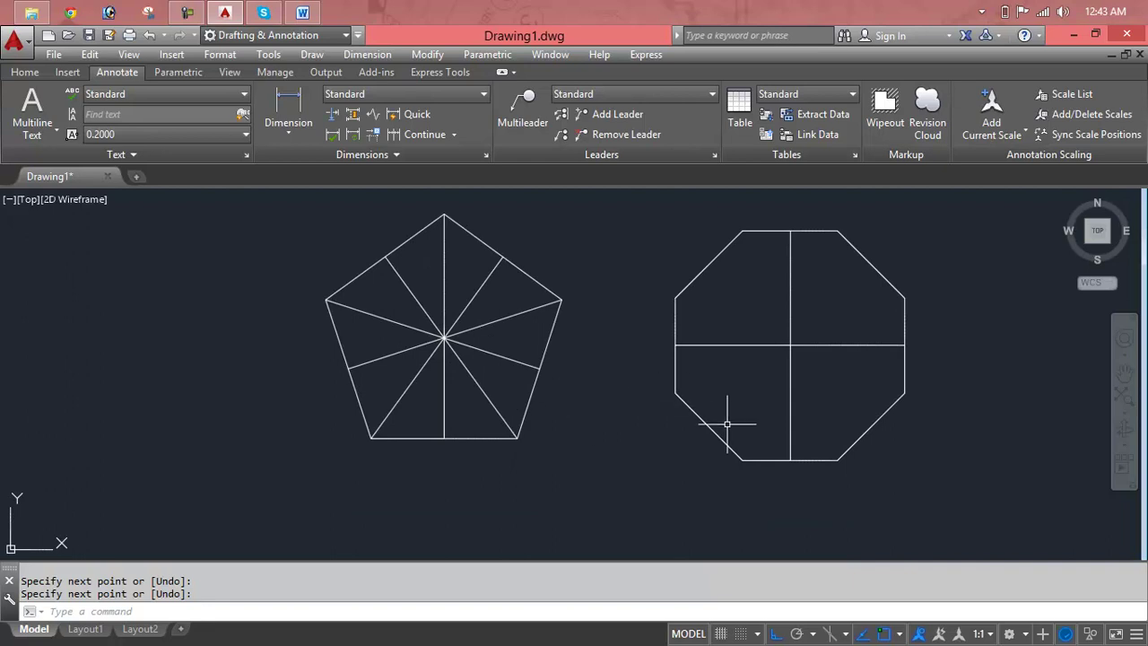
middle_drag(687, 421, 615, 421)
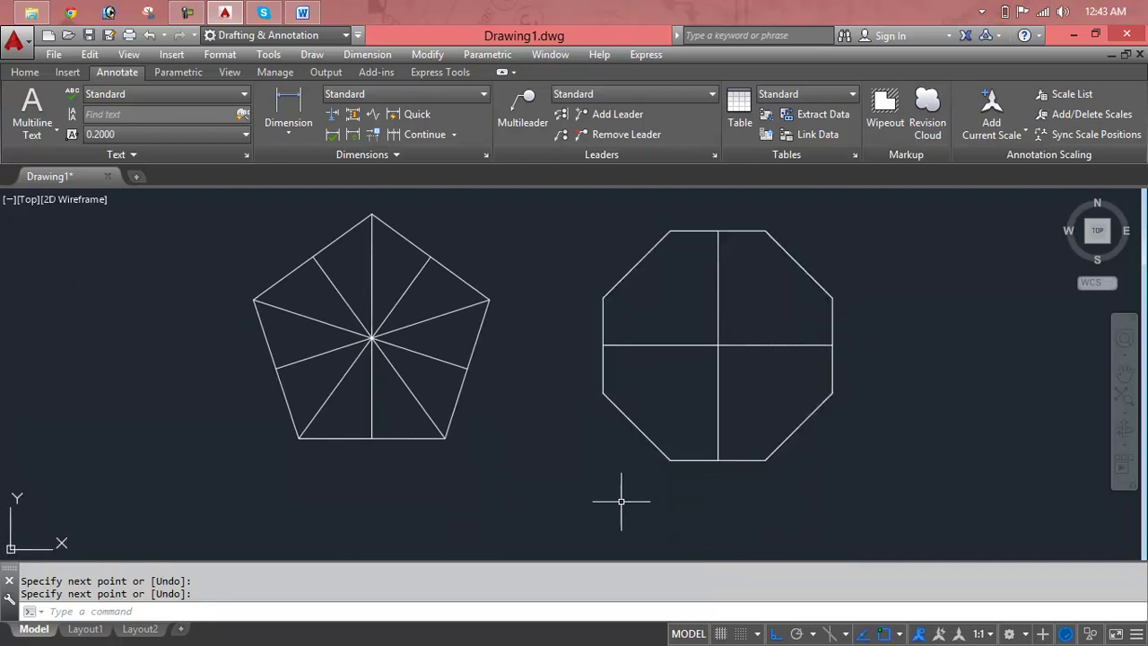
key(Escape)
key(Escape)
scroll(586, 410, down, 1)
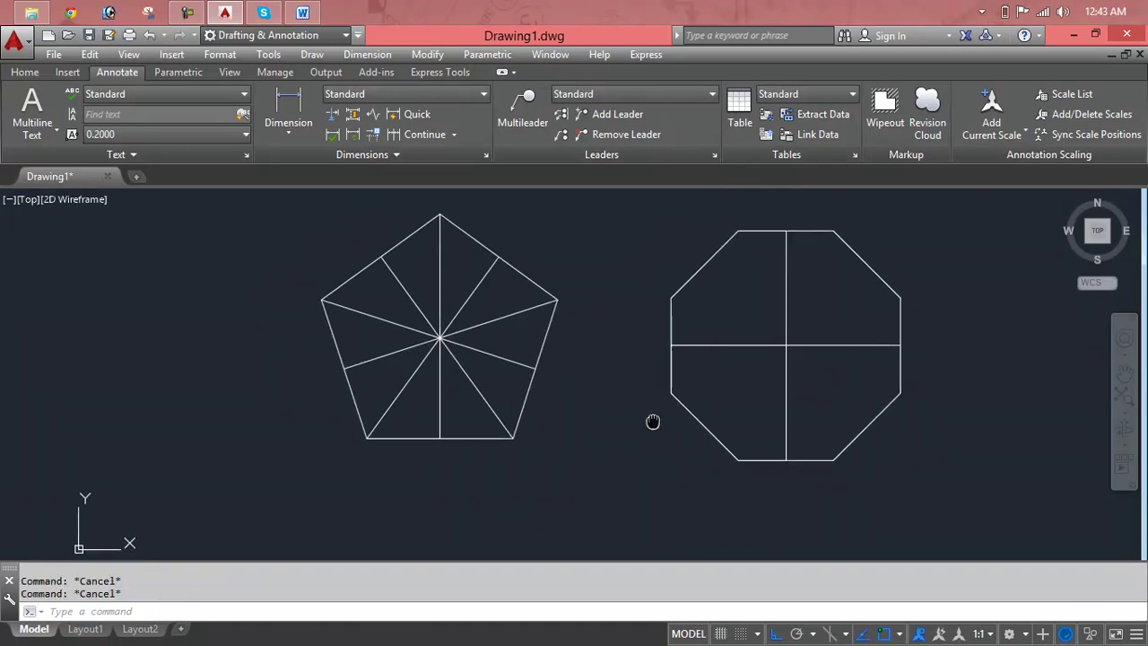
middle_drag(655, 402, 731, 431)
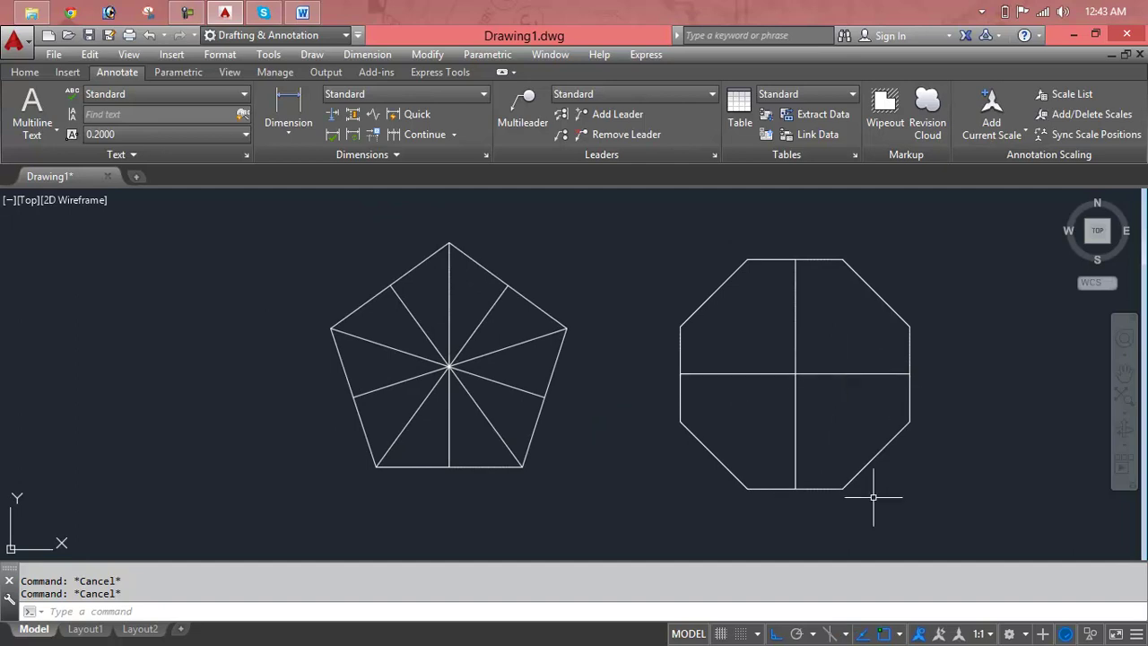
Draw a 4' radius circle centred on the octagon.
text(c)
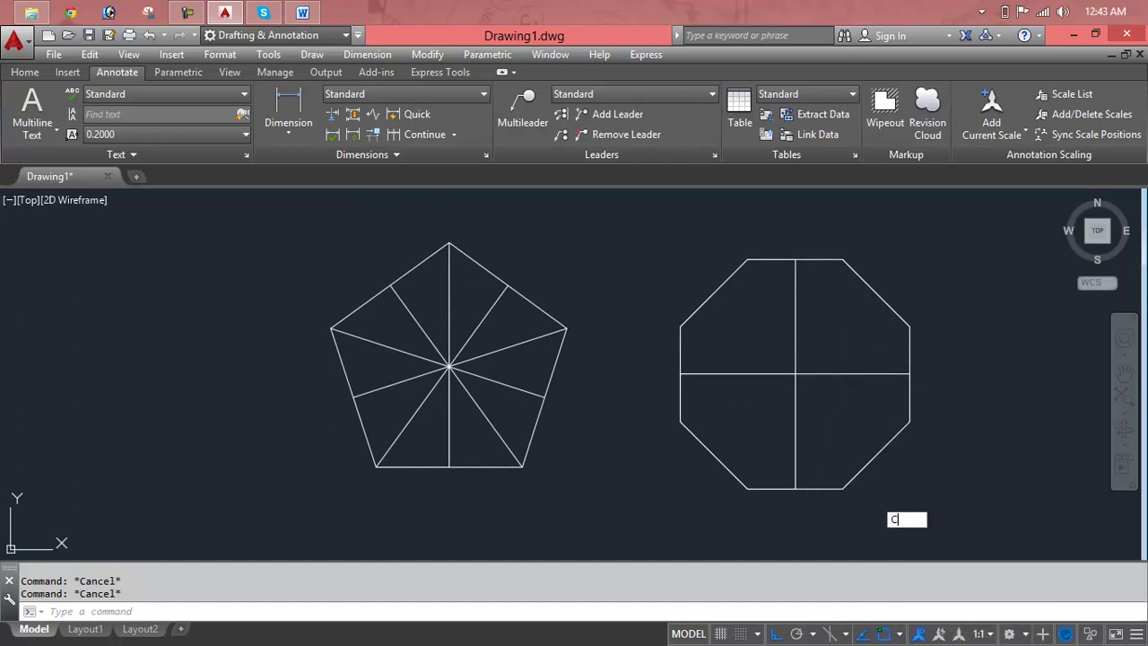
key(Return)
click(795, 373)
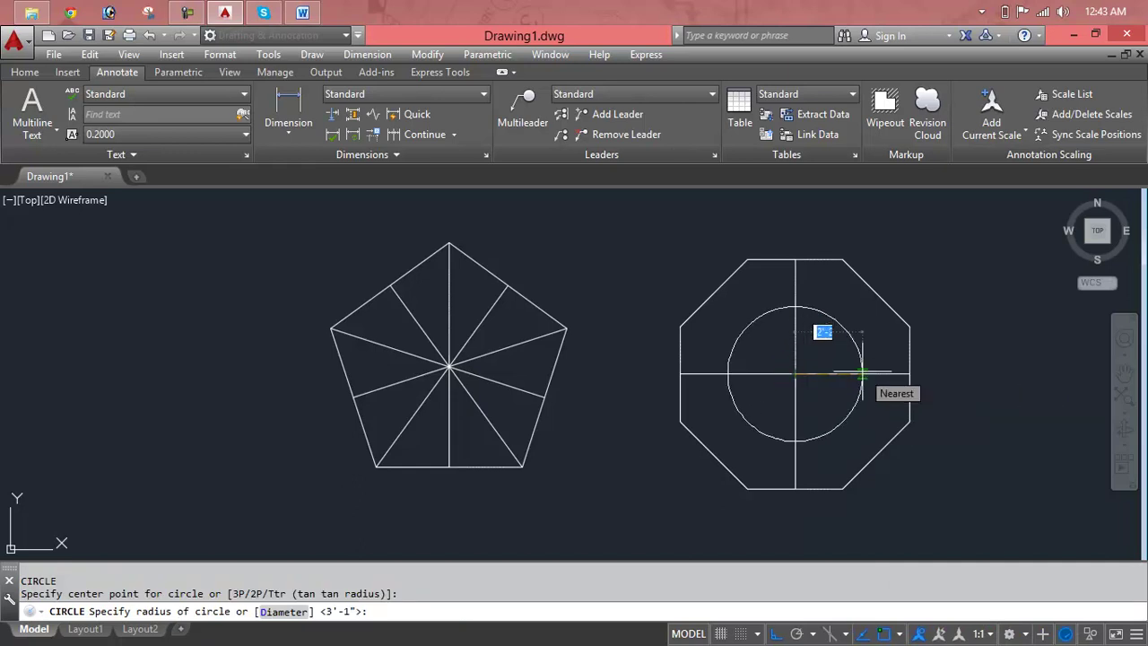
text(4)
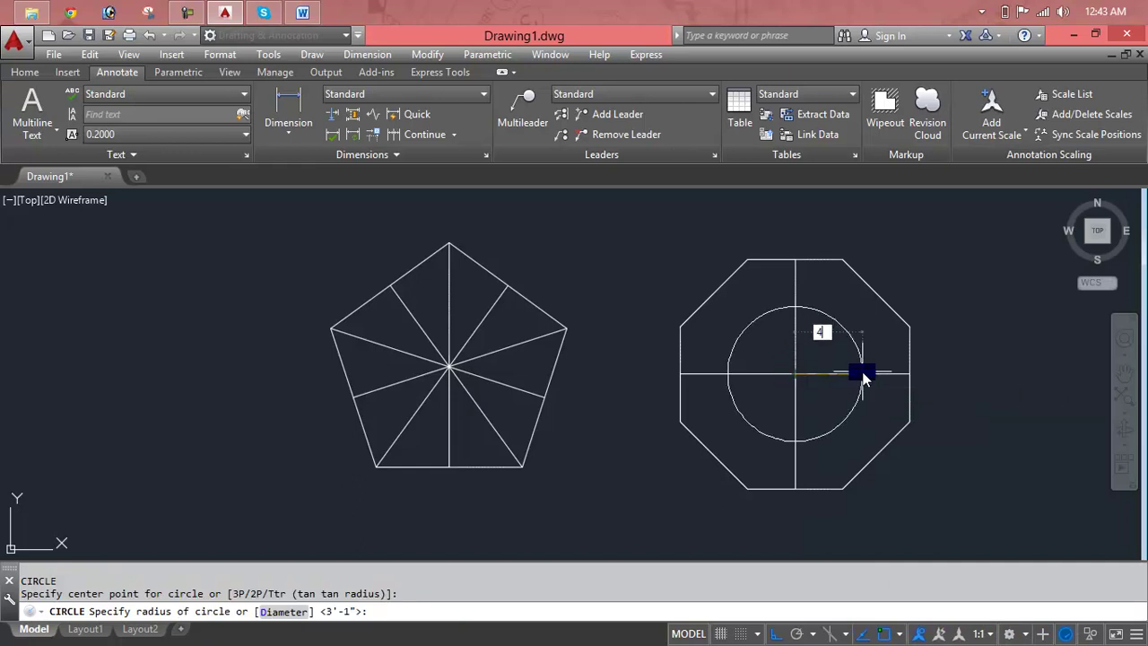
text(')
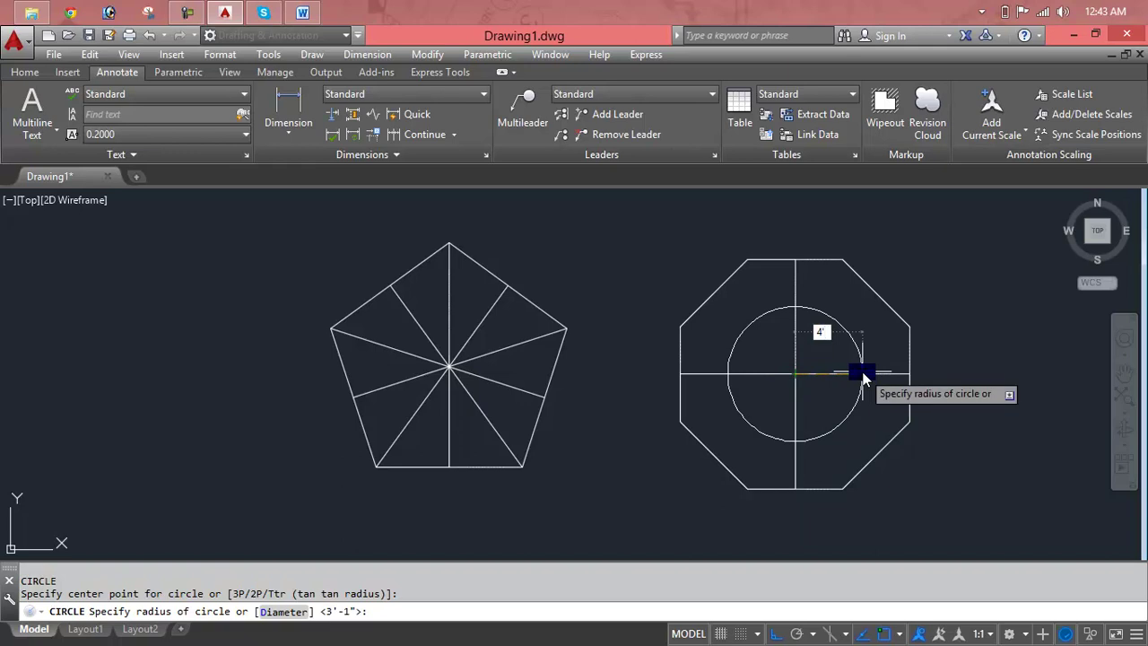
key(Return)
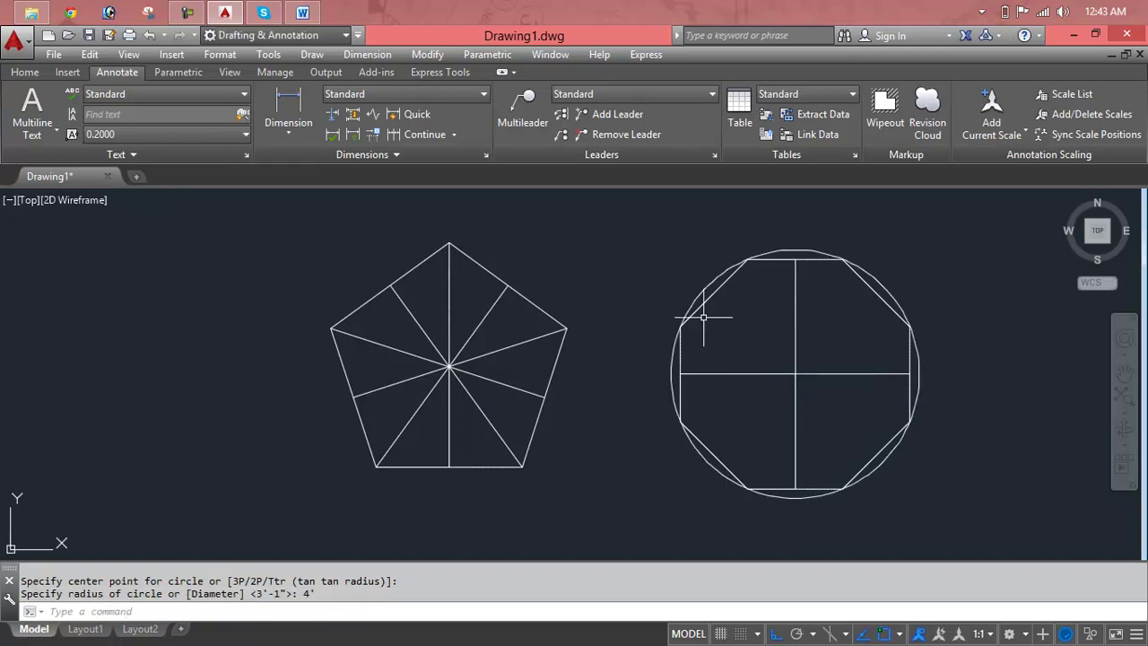
Zoom and pan to check the circle and bring the pentagon back to centre.
scroll(666, 328, up, 3)
scroll(690, 319, up, 2)
scroll(708, 316, up, 1)
scroll(673, 321, up, 2)
scroll(743, 308, up, 1)
scroll(740, 308, down, 1)
scroll(768, 313, down, 5)
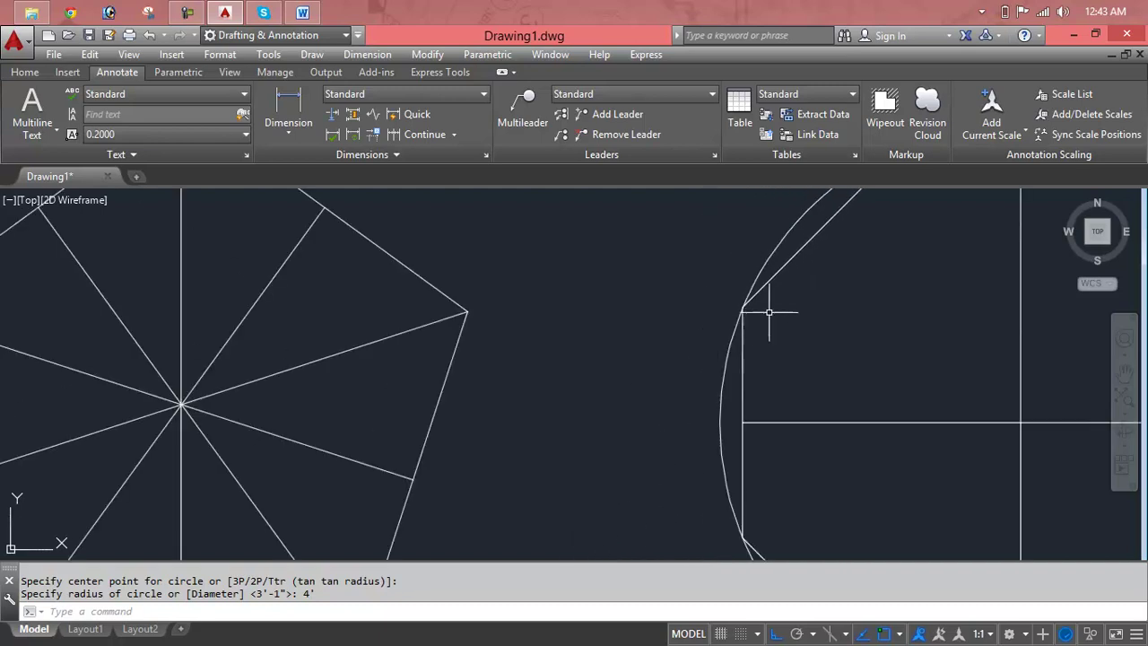
scroll(902, 278, down, 5)
scroll(924, 240, up, 4)
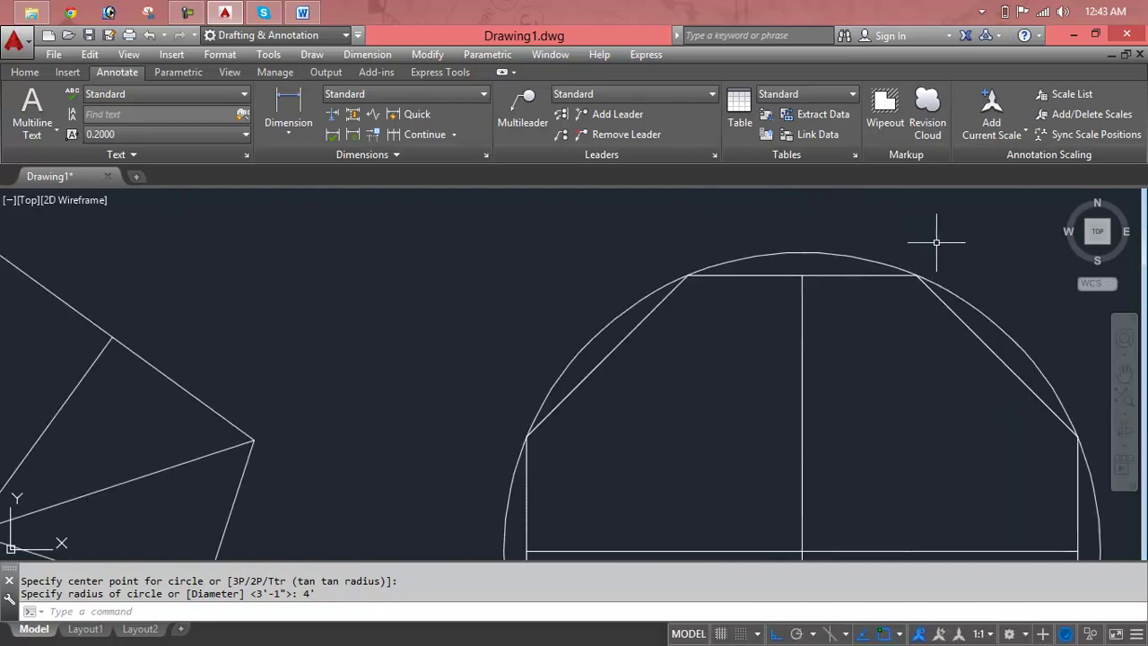
scroll(932, 244, down, 4)
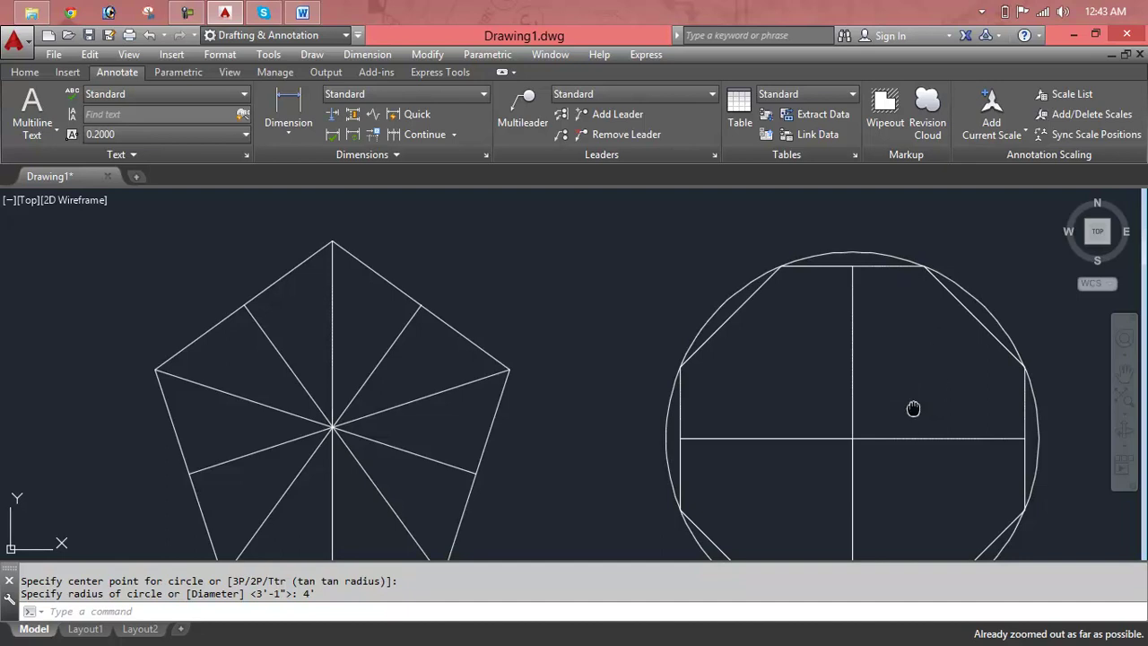
middle_drag(913, 409, 897, 304)
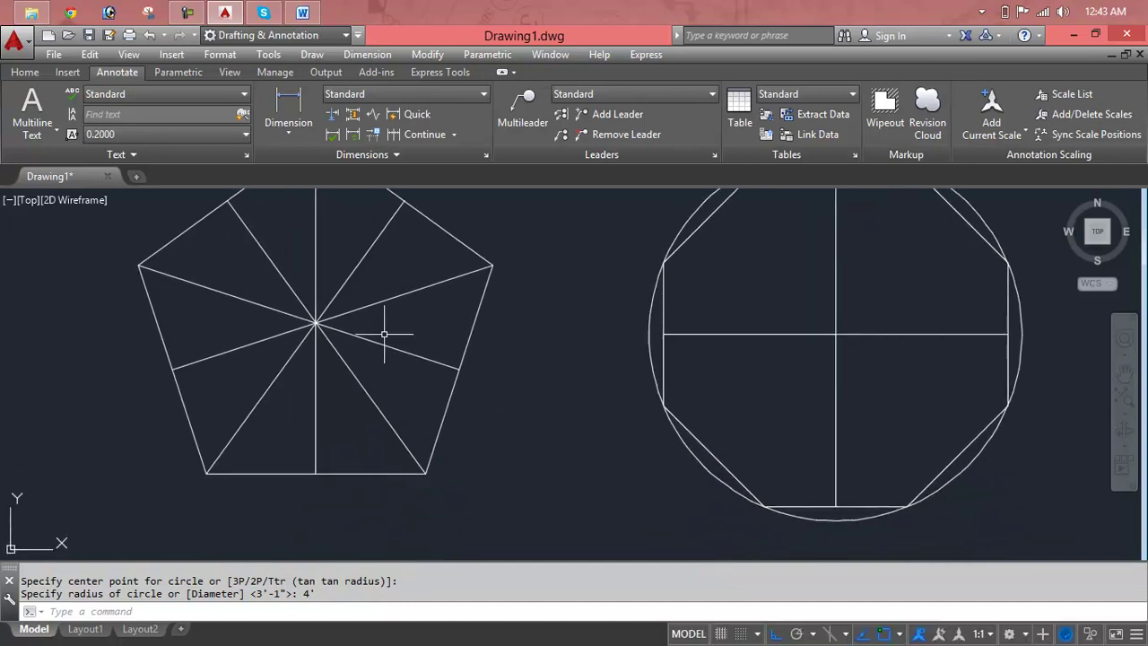
middle_drag(383, 334, 518, 404)
Draw a 4' radius circle centred on the pentagon, then cancel a stray selection.
text(c)
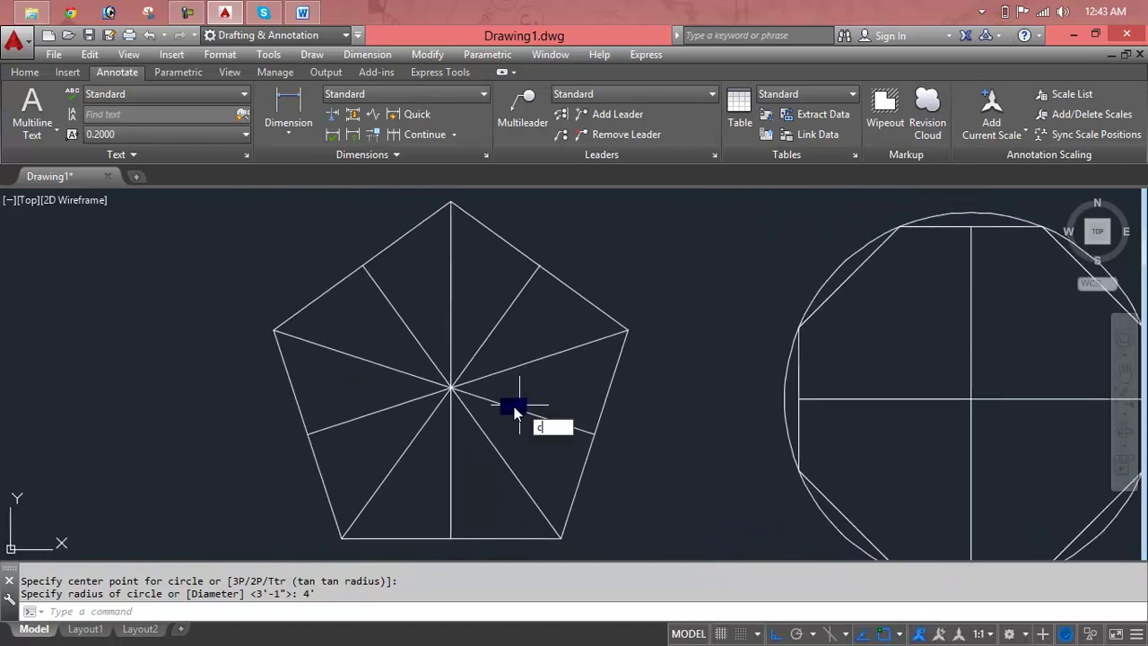
key(Return)
click(450, 386)
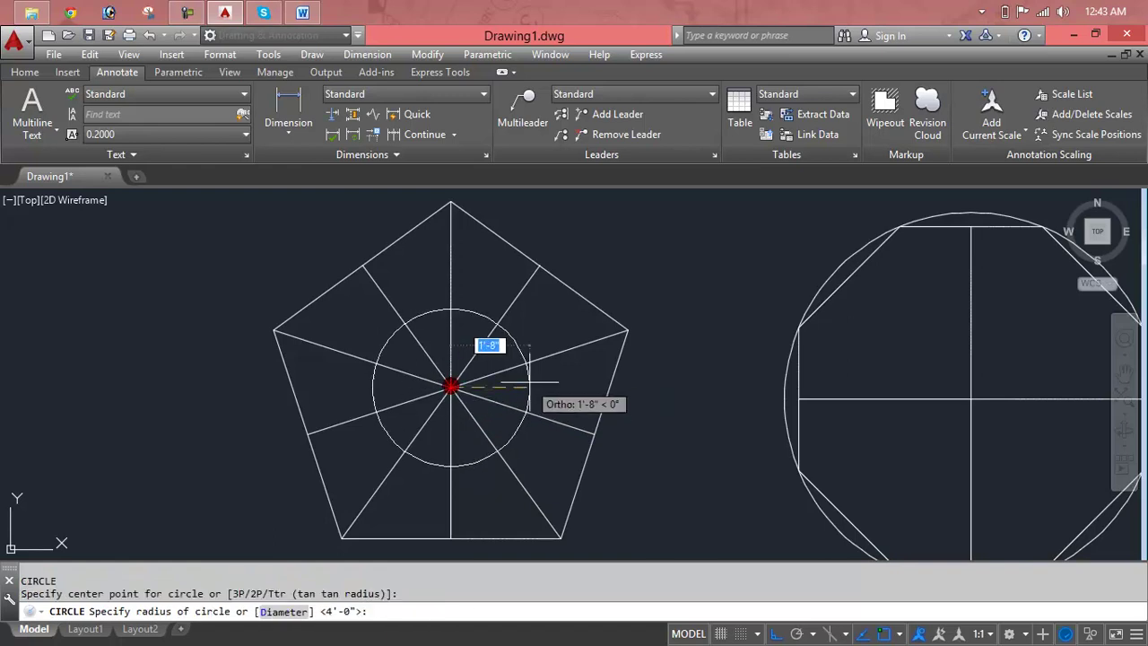
text(4')
key(Return)
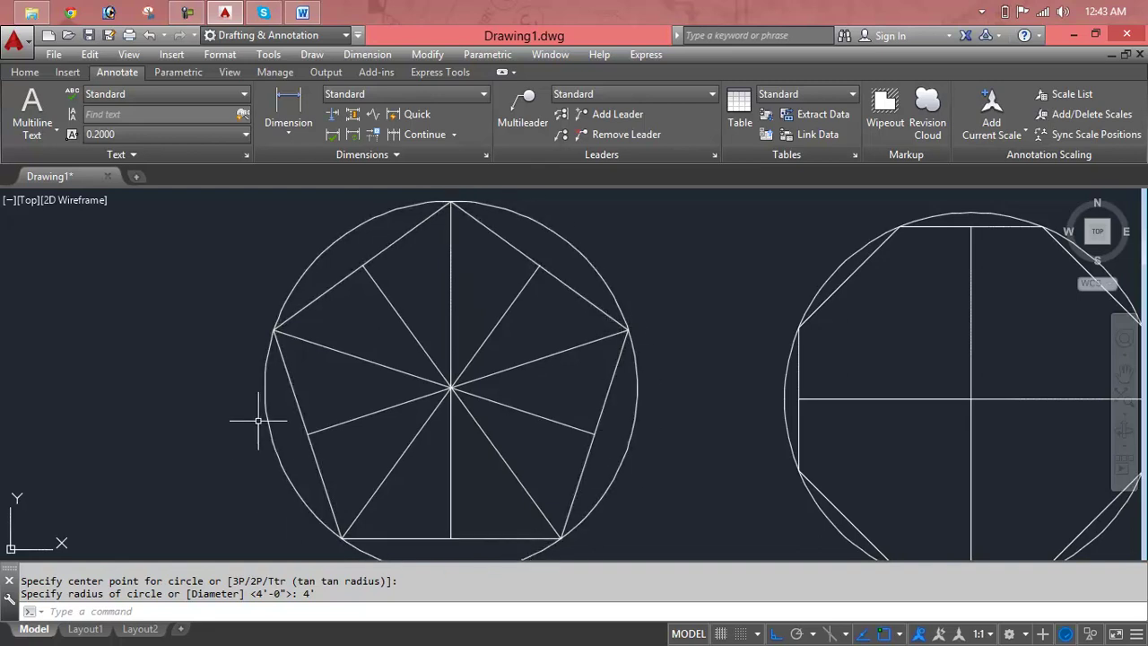
scroll(293, 301, down, 2)
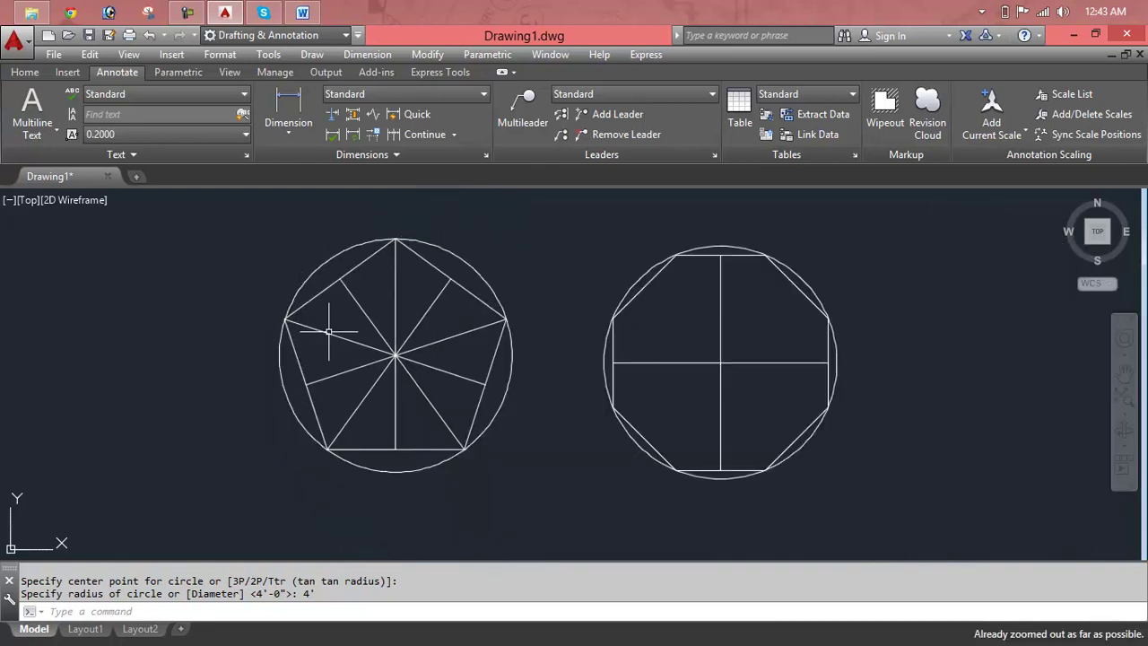
click(464, 247)
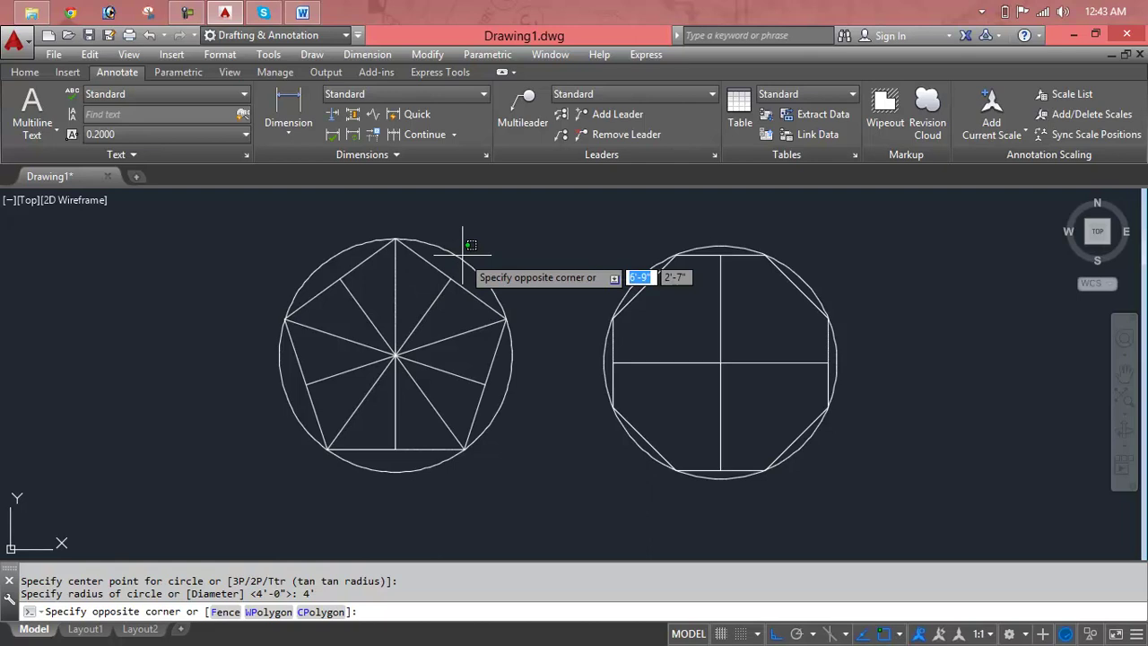
key(Escape)
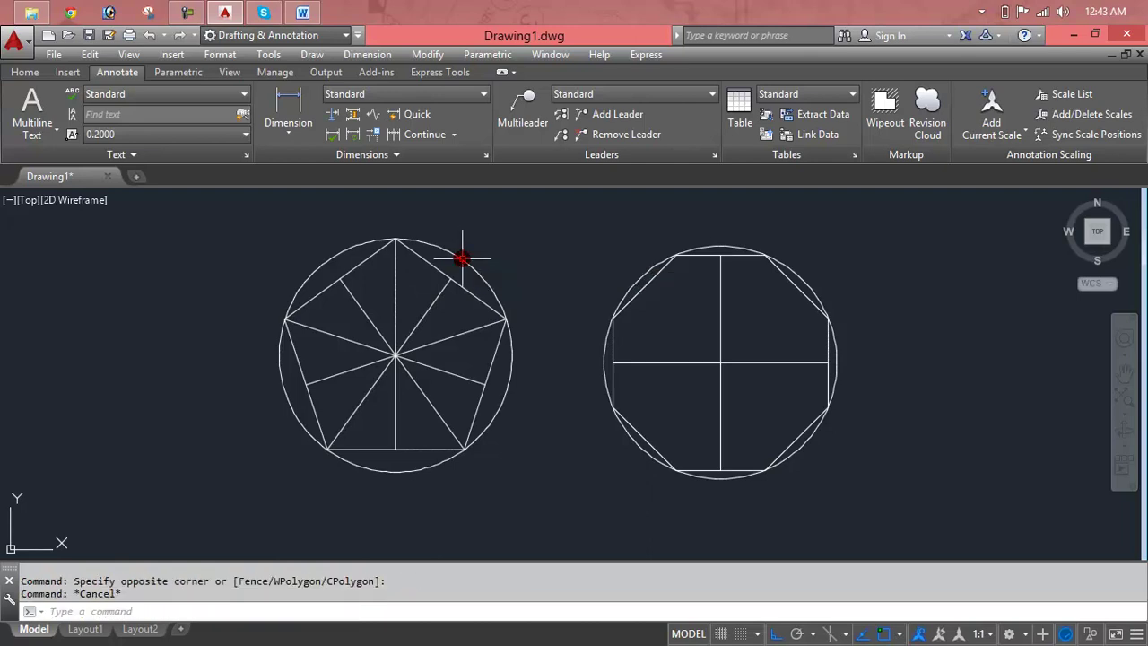
Delete both circles, then window-select and delete the pentagon, octagon and their lines.
click(462, 258)
key(Delete)
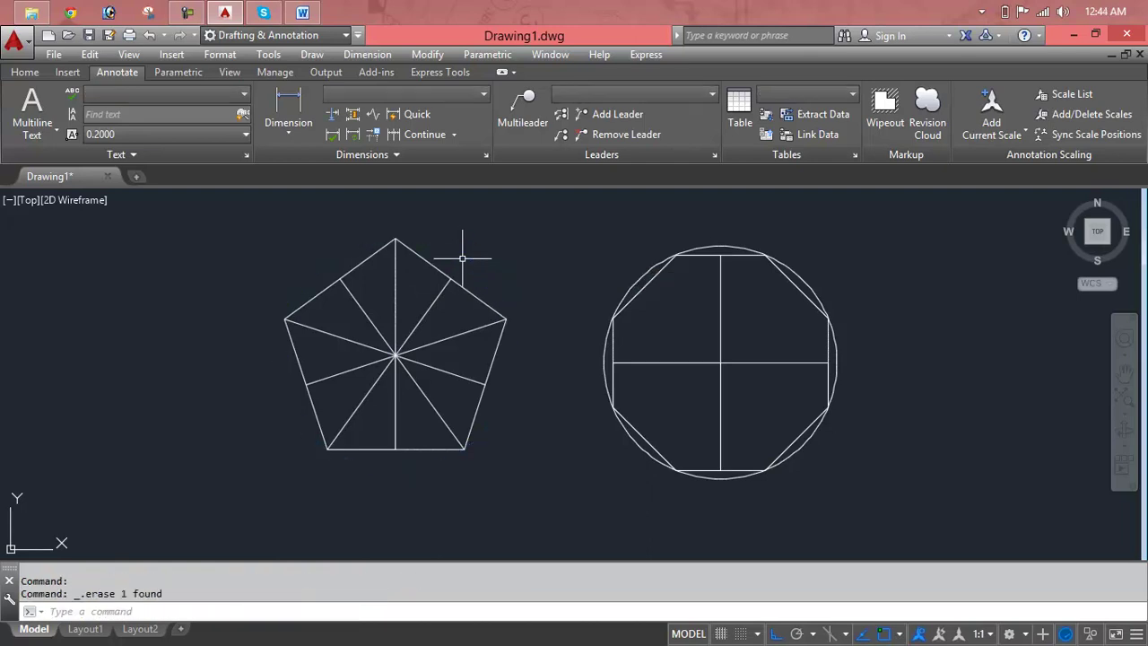
click(646, 276)
key(Delete)
click(912, 244)
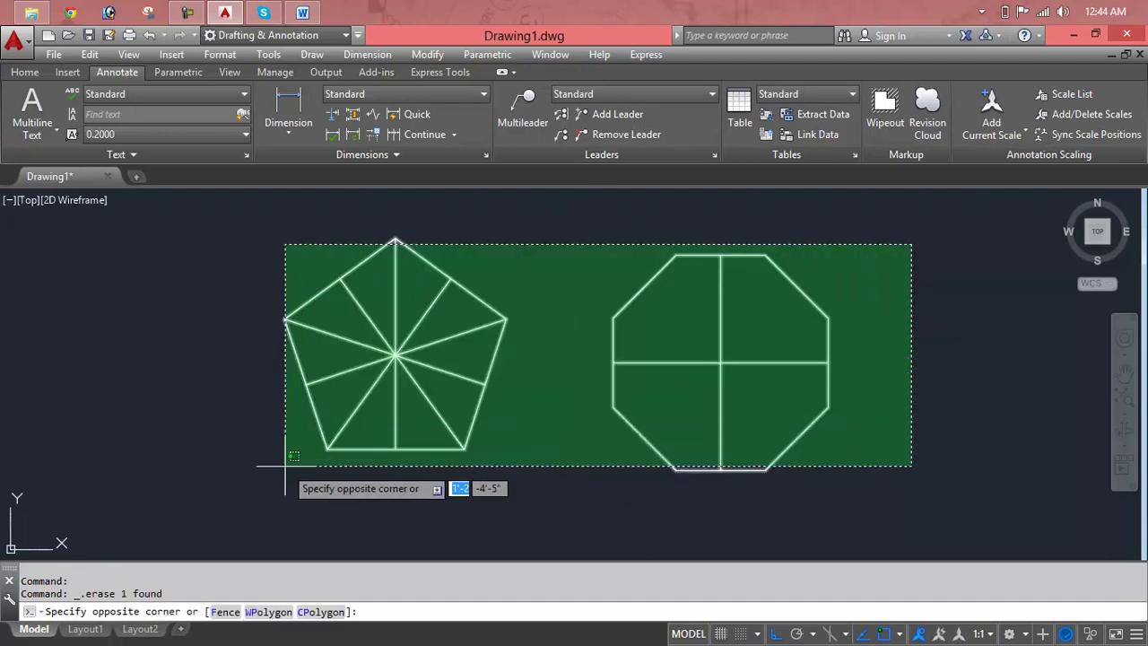
click(285, 466)
key(Delete)
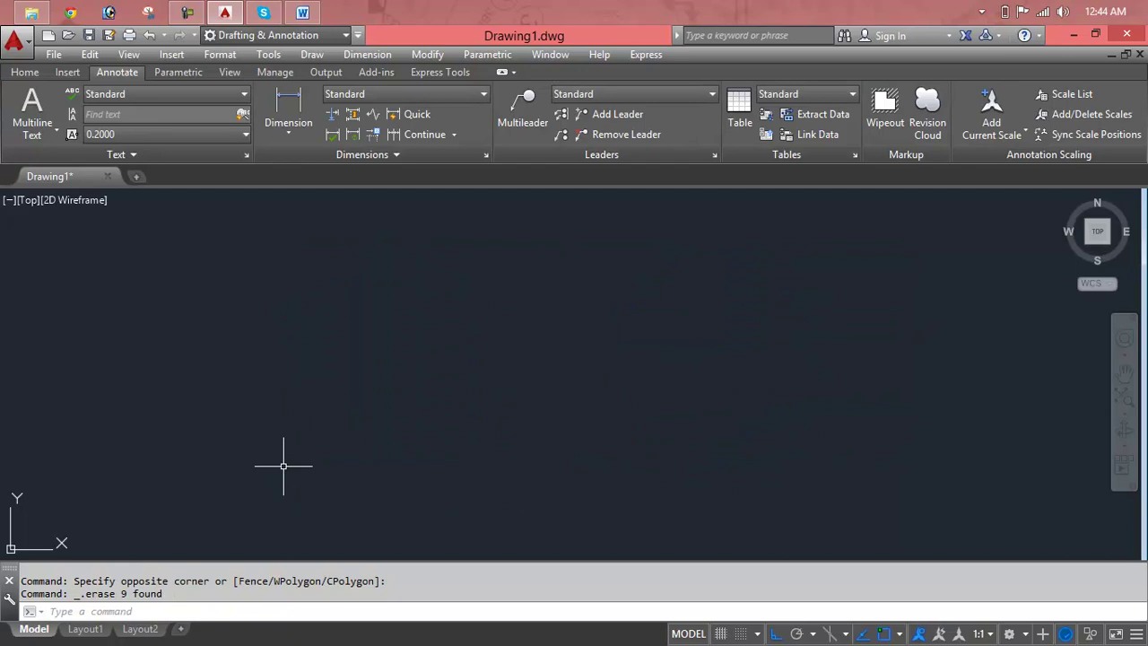
Draw a 5-sided polygon circumscribed about a 4' radius circle in the empty drawing.
text(P)
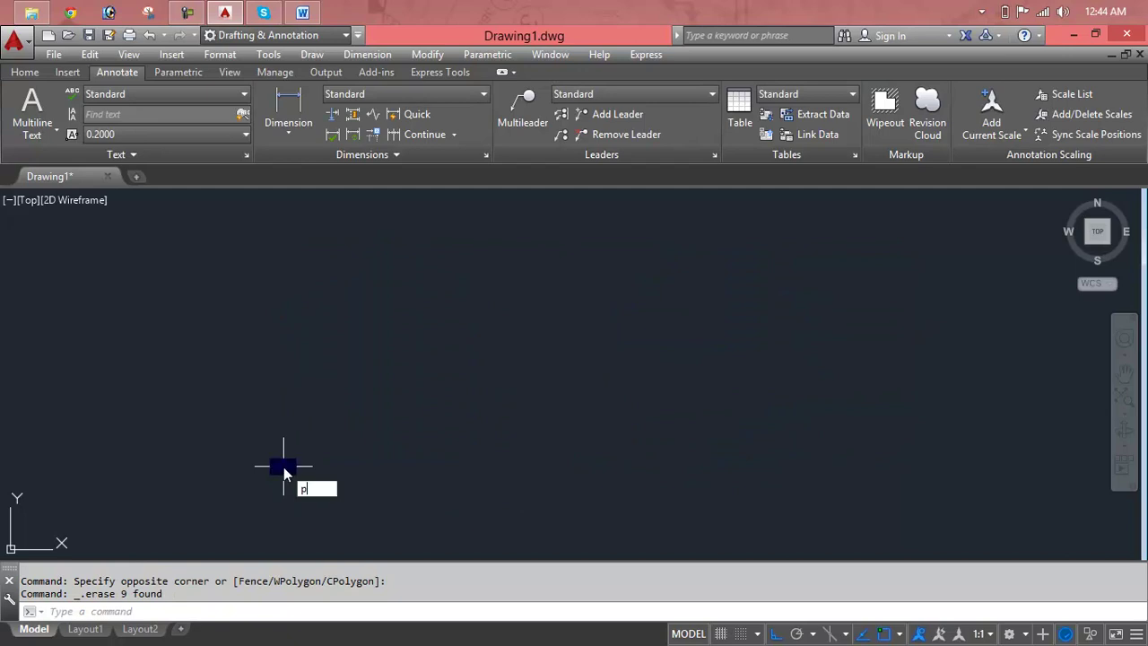
text(OL)
key(Return)
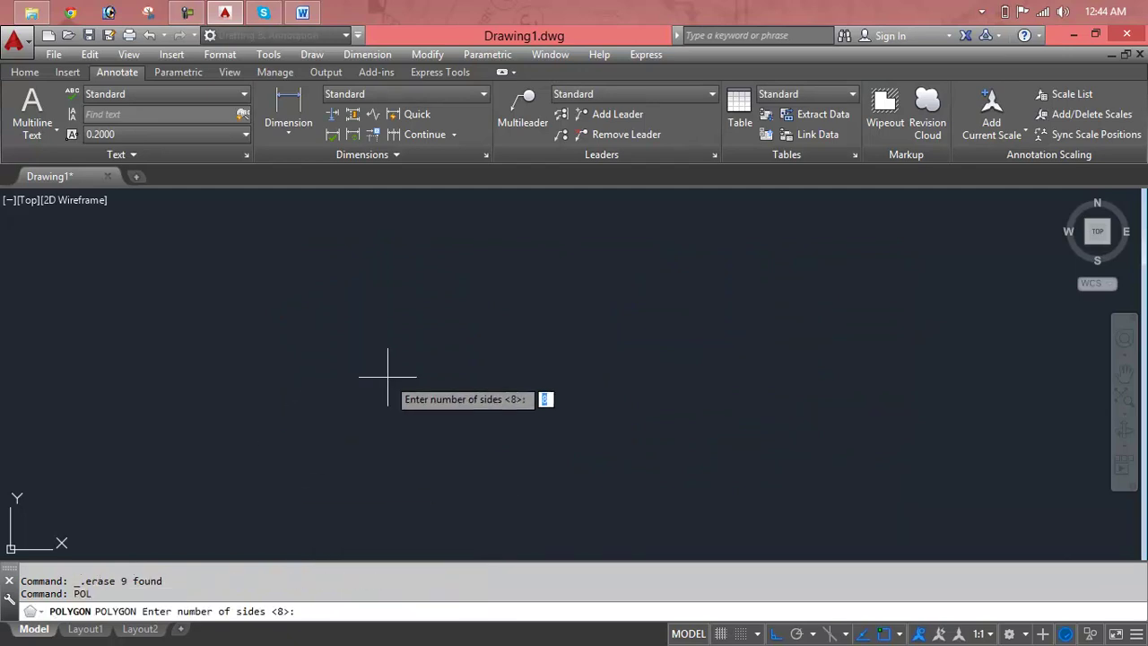
key(Return)
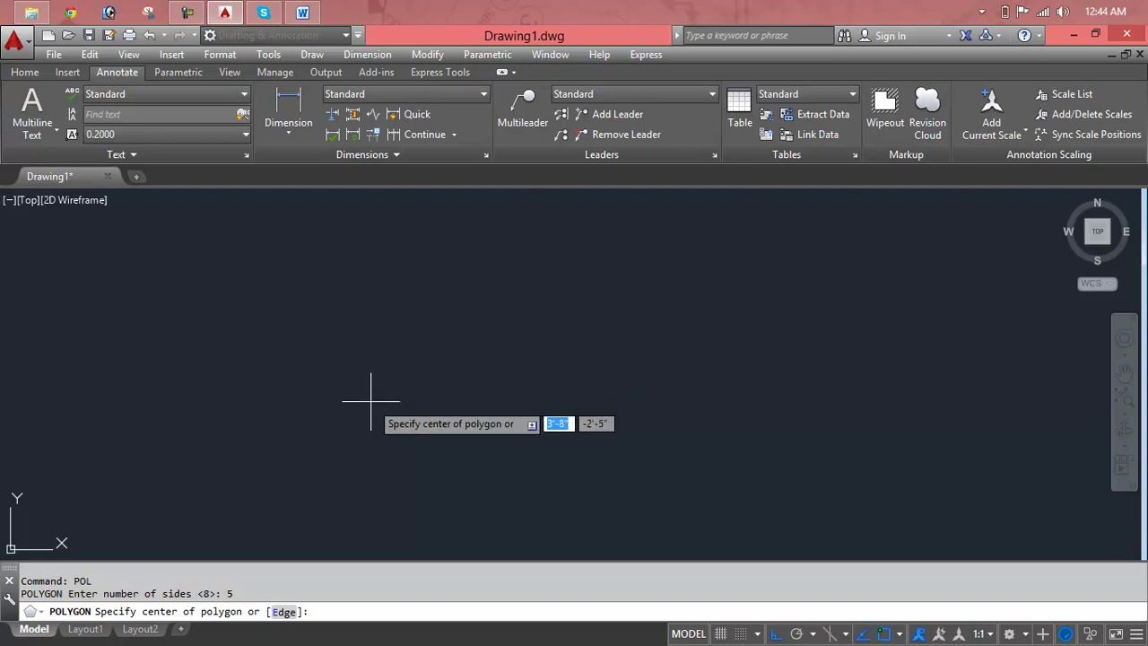
click(371, 401)
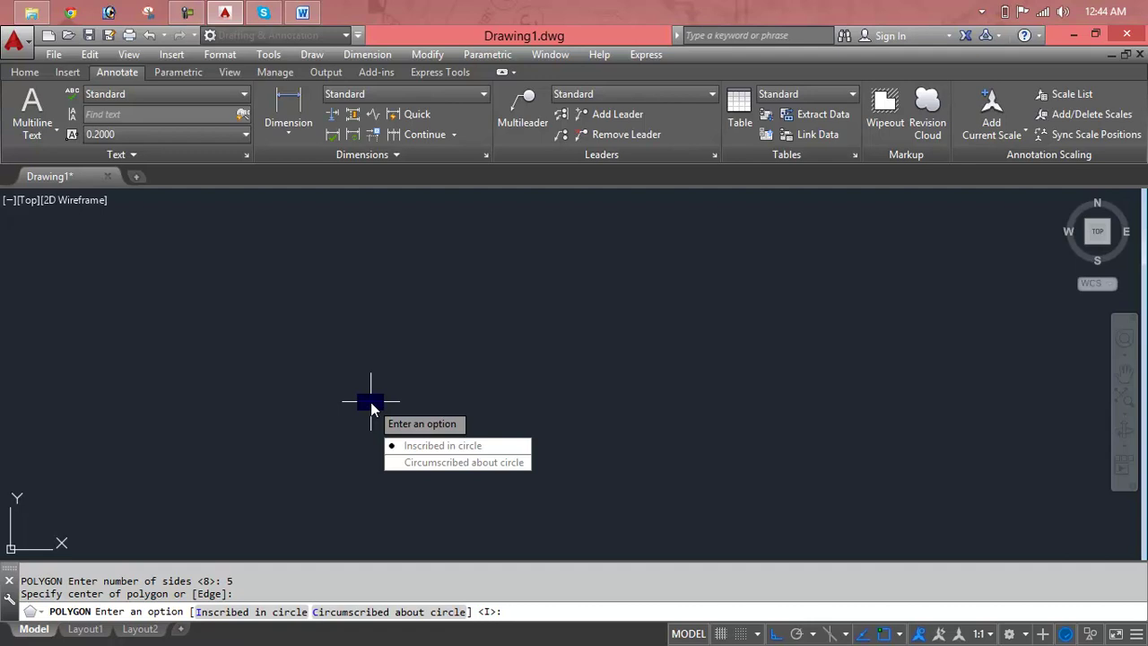
text(c)
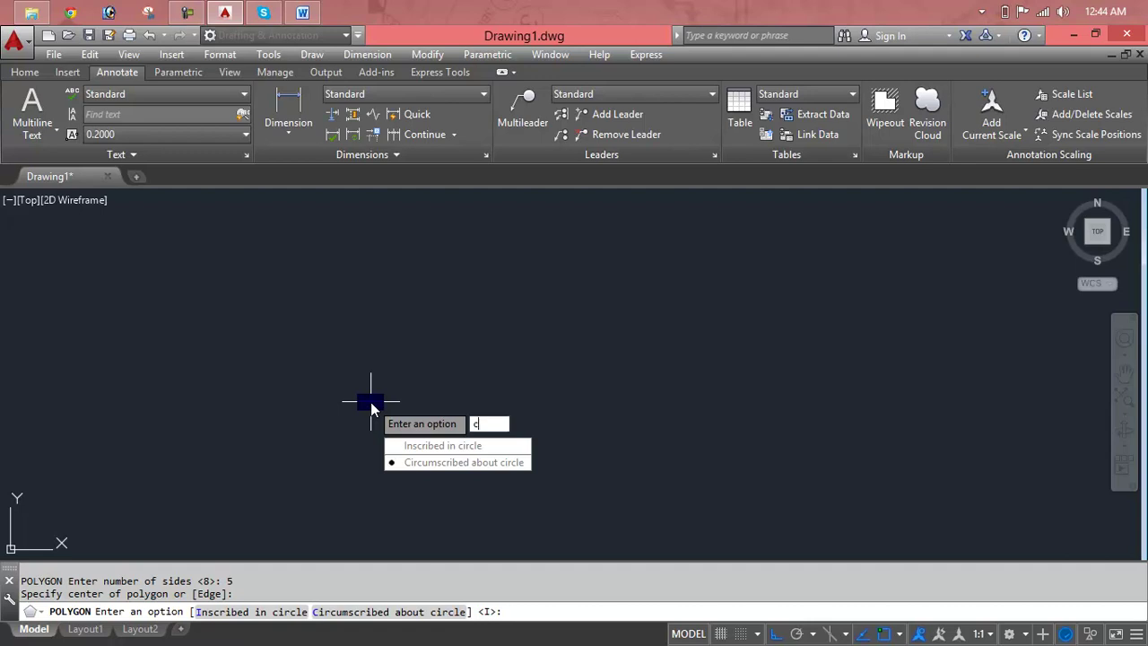
key(Return)
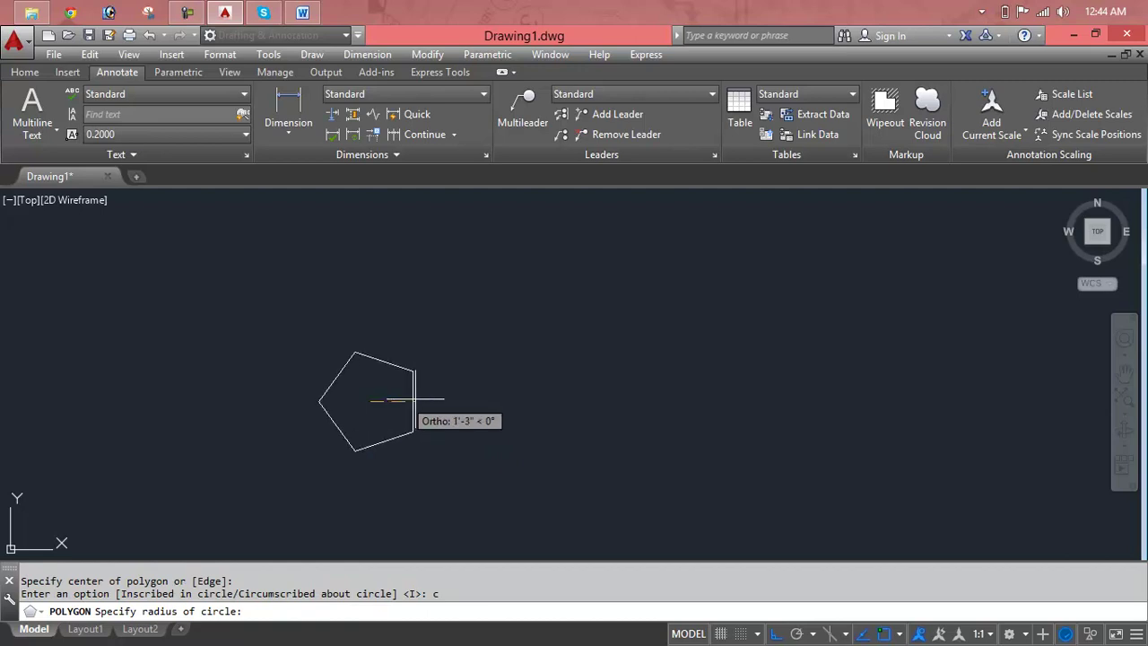
text(4')
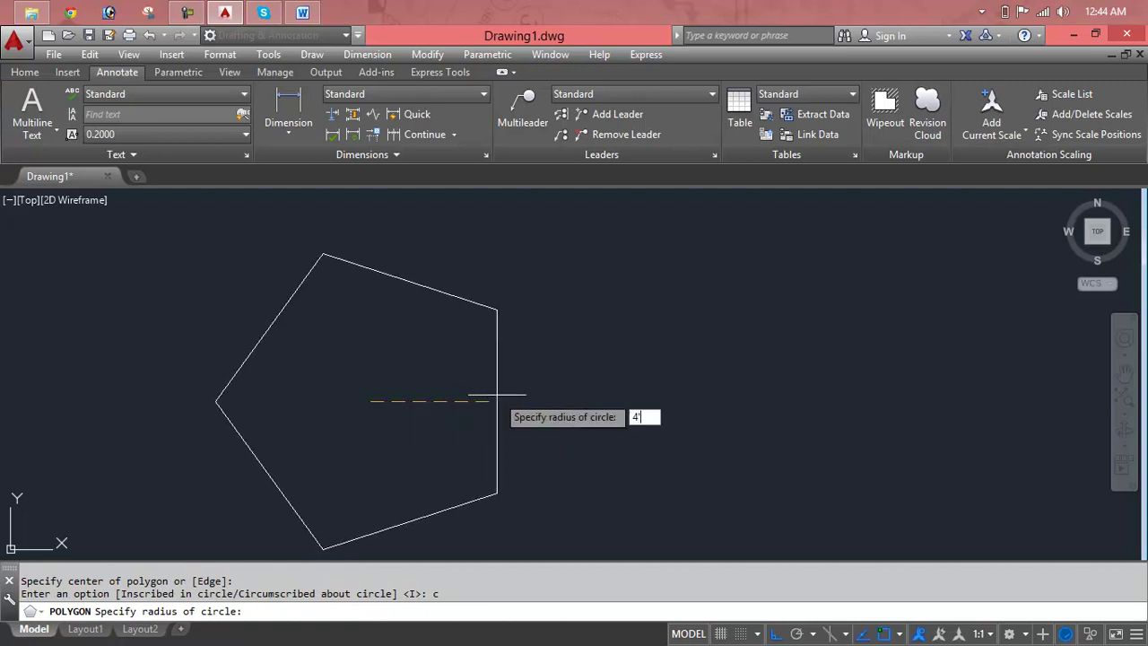
key(Return)
key(Escape)
key(Escape)
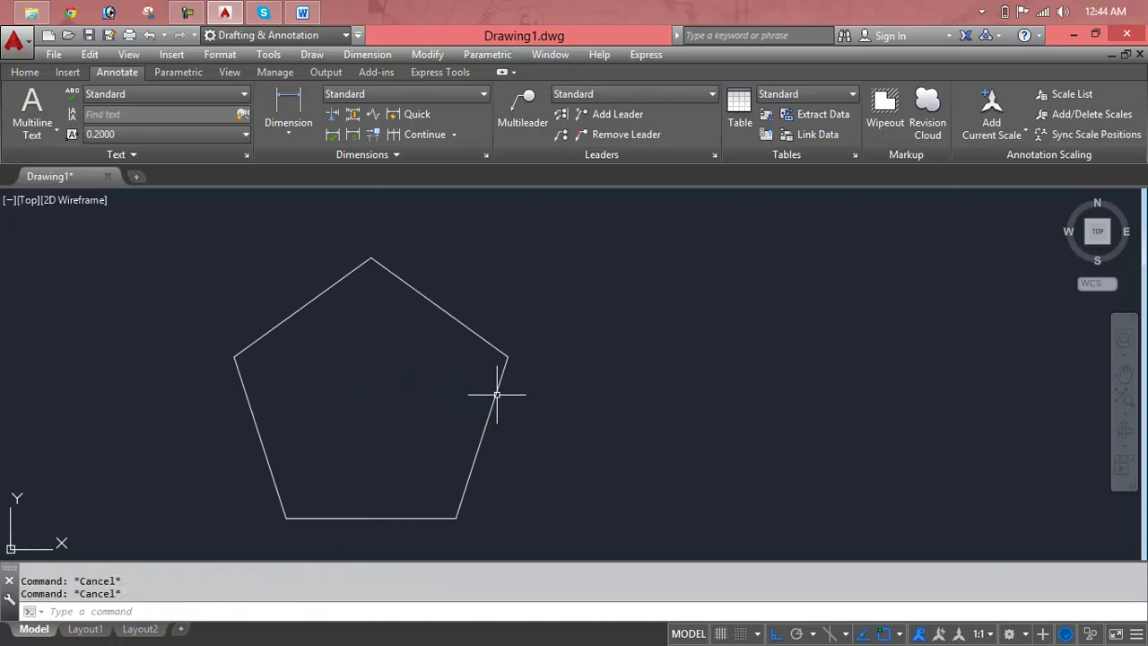
middle_drag(433, 392, 403, 376)
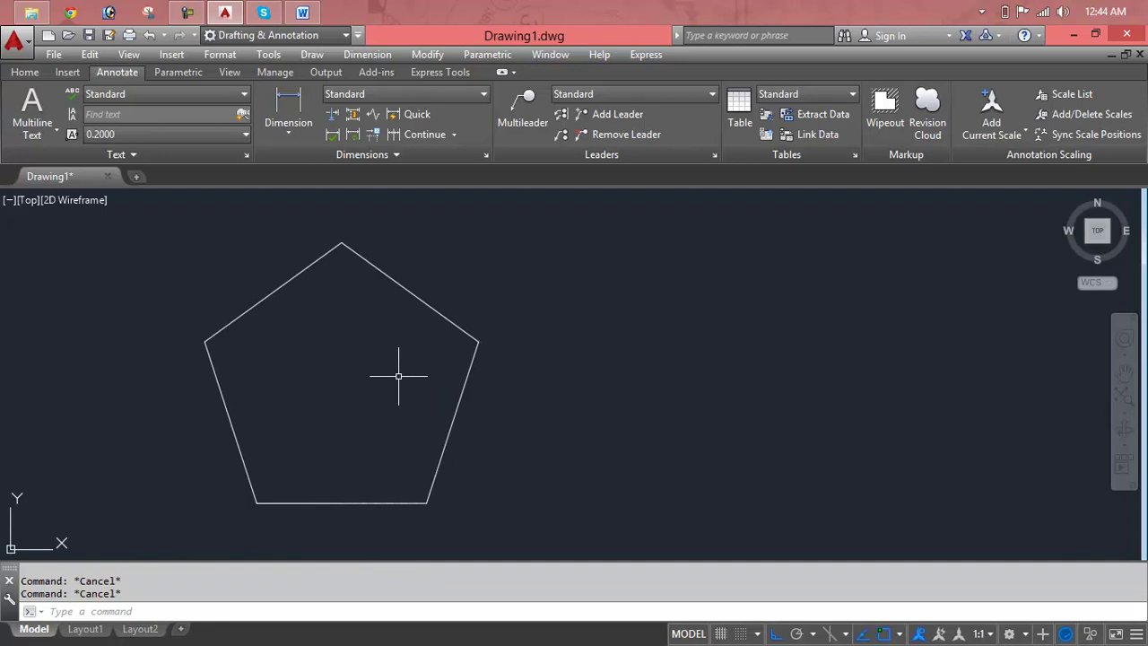
Draw a six-sided polygon circumscribed about a 4' radius circle, centred right of the pentagon.
text(pol)
key(Return)
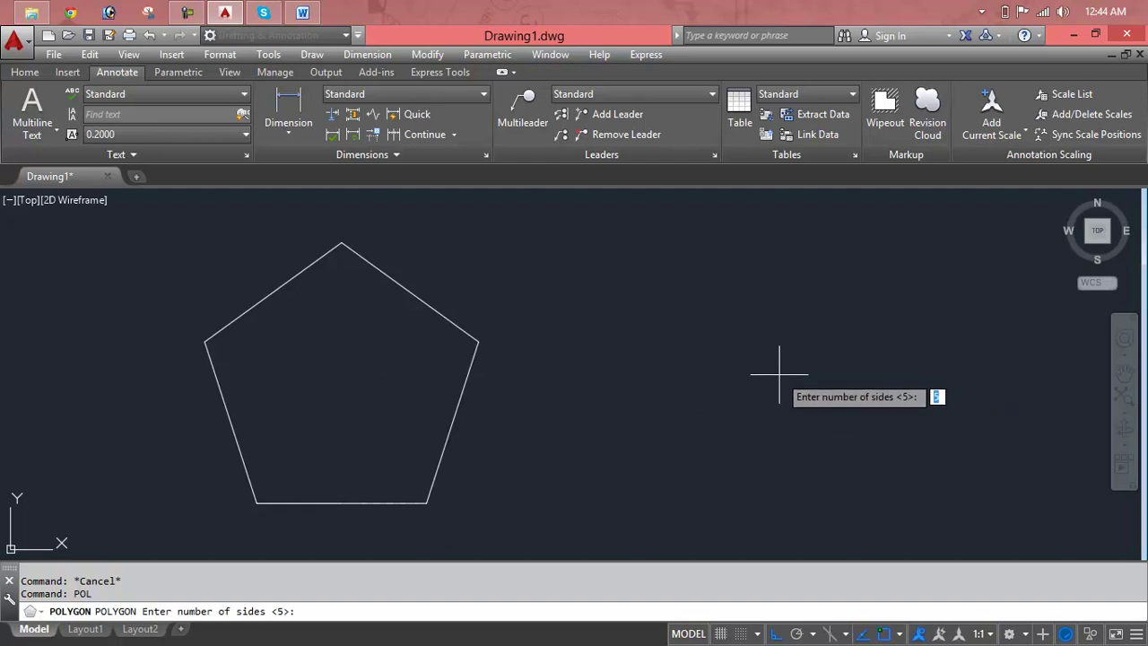
text(6)
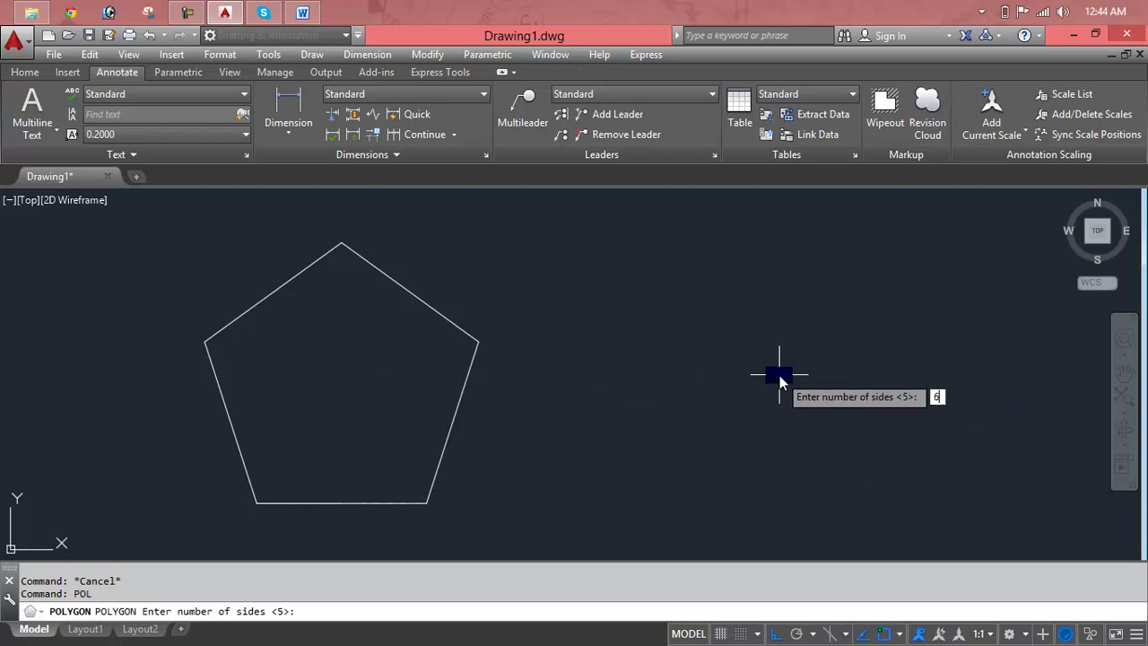
key(Return)
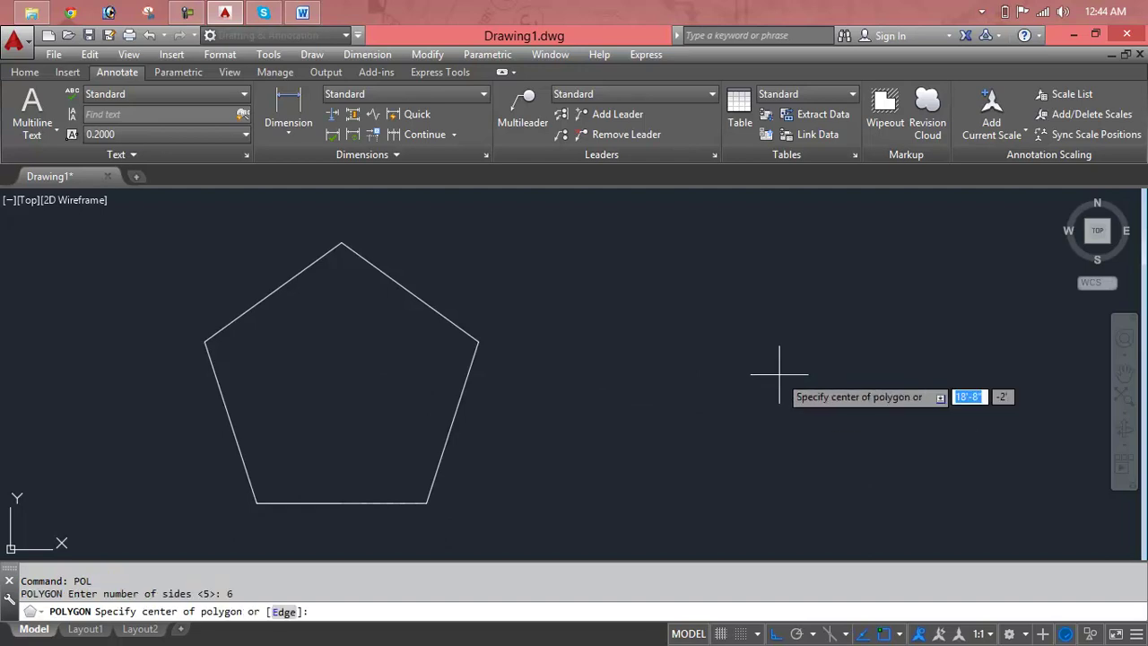
click(779, 374)
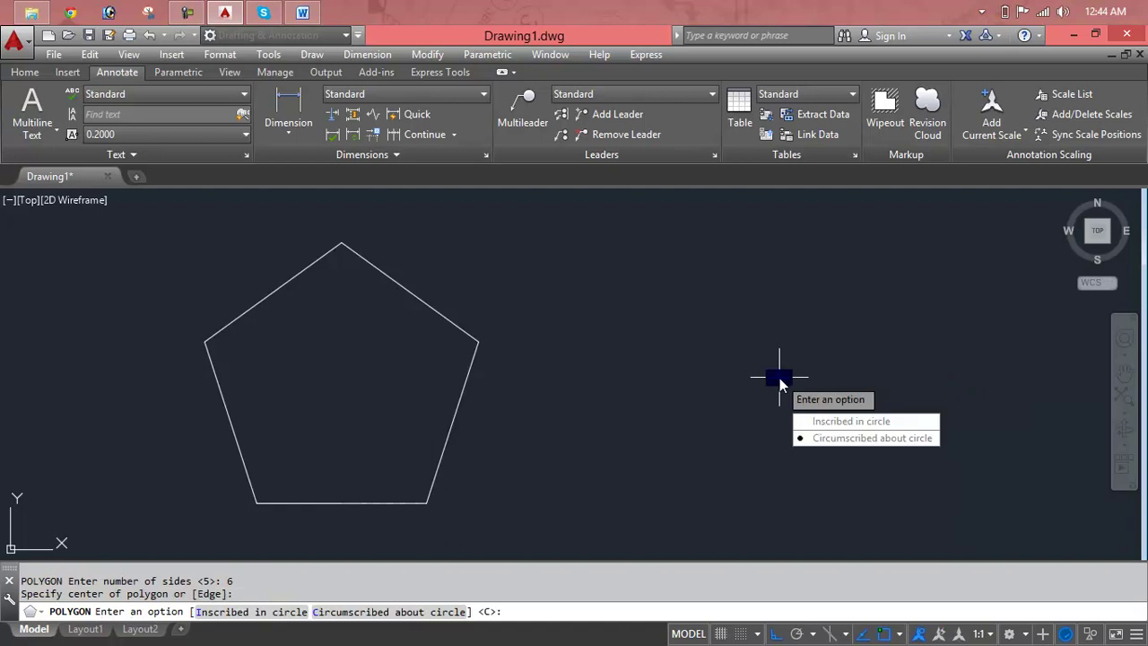
text(c)
key(Return)
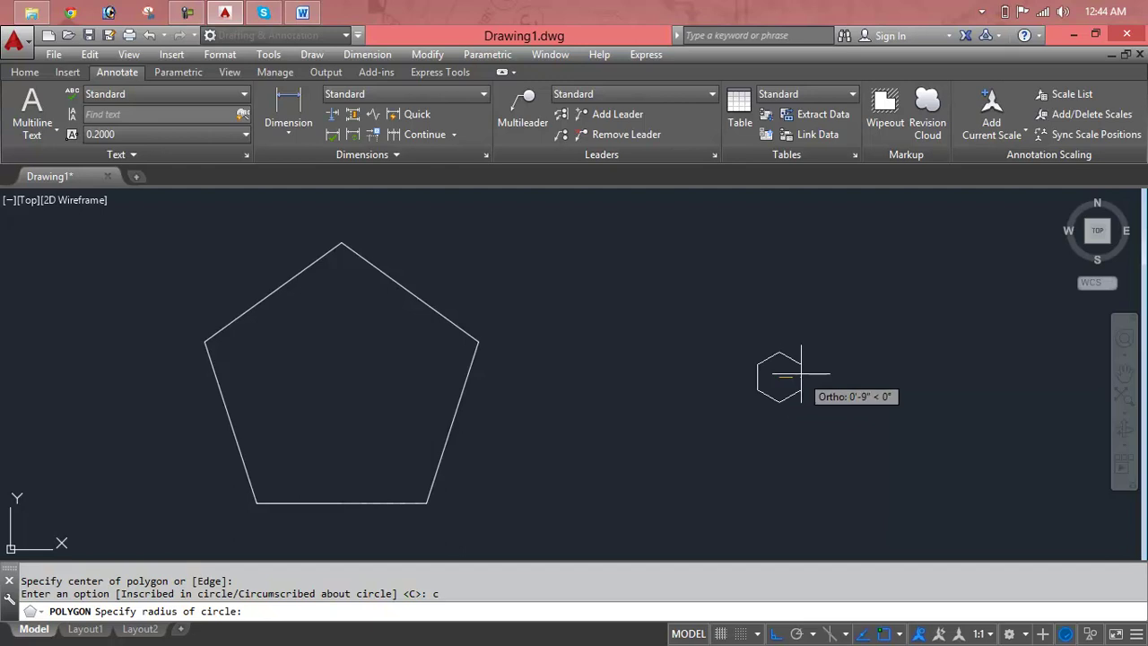
text(4')
key(Return)
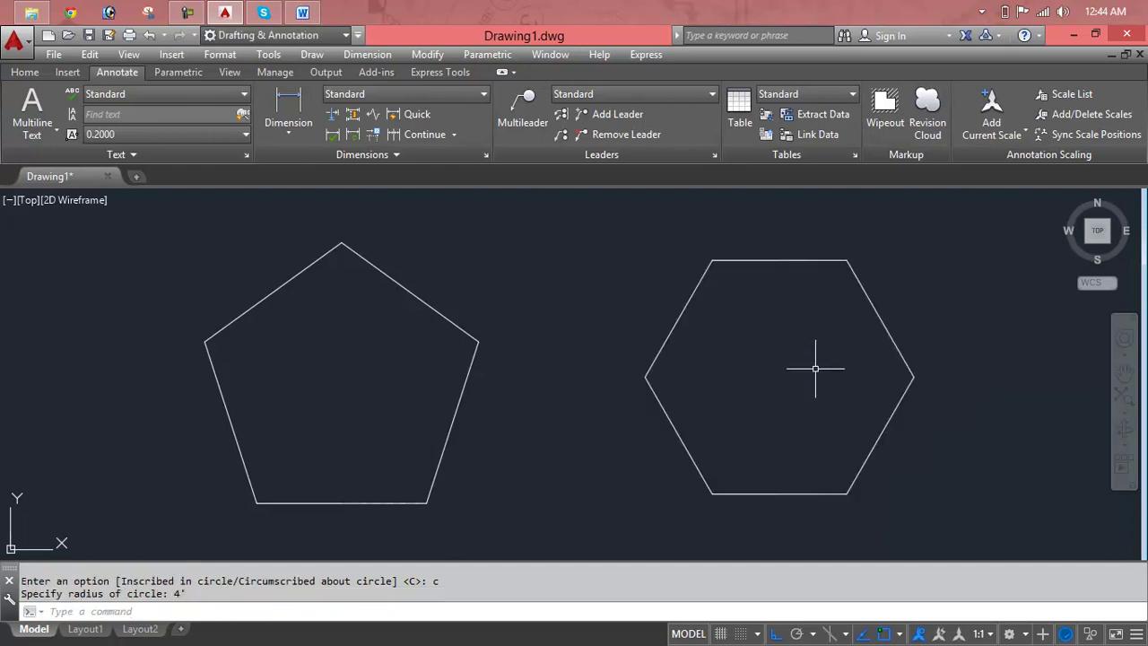
key(Escape)
key(Escape)
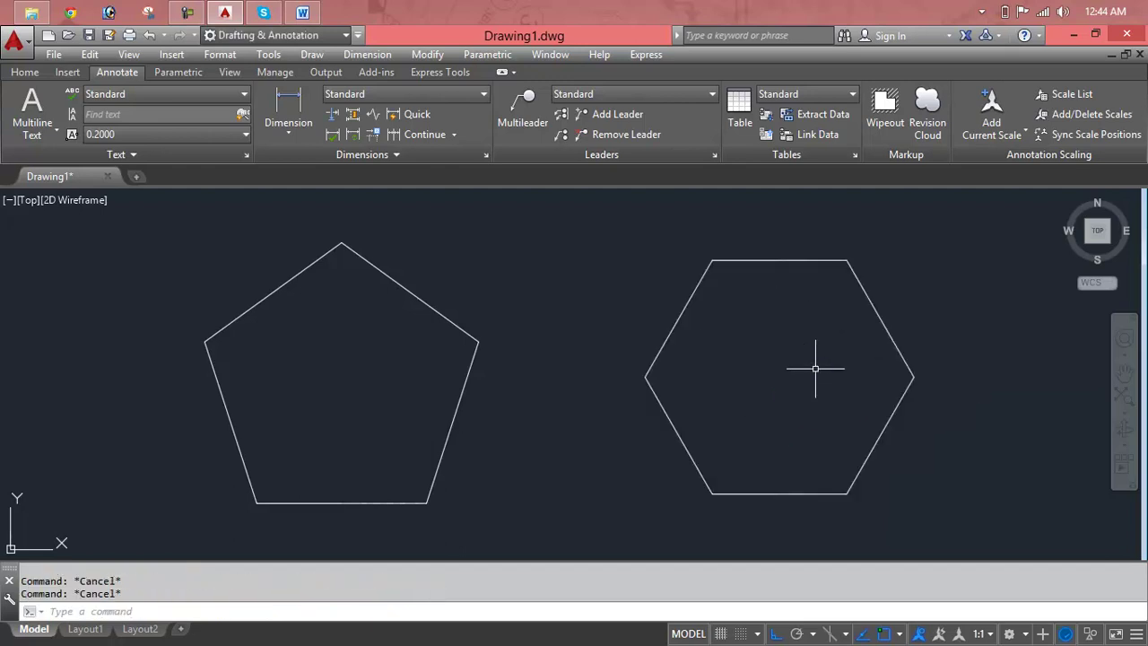
Draw hexagon centre lines: vertical from top to bottom edge, horizontal between the side vertices.
text(l)
key(Return)
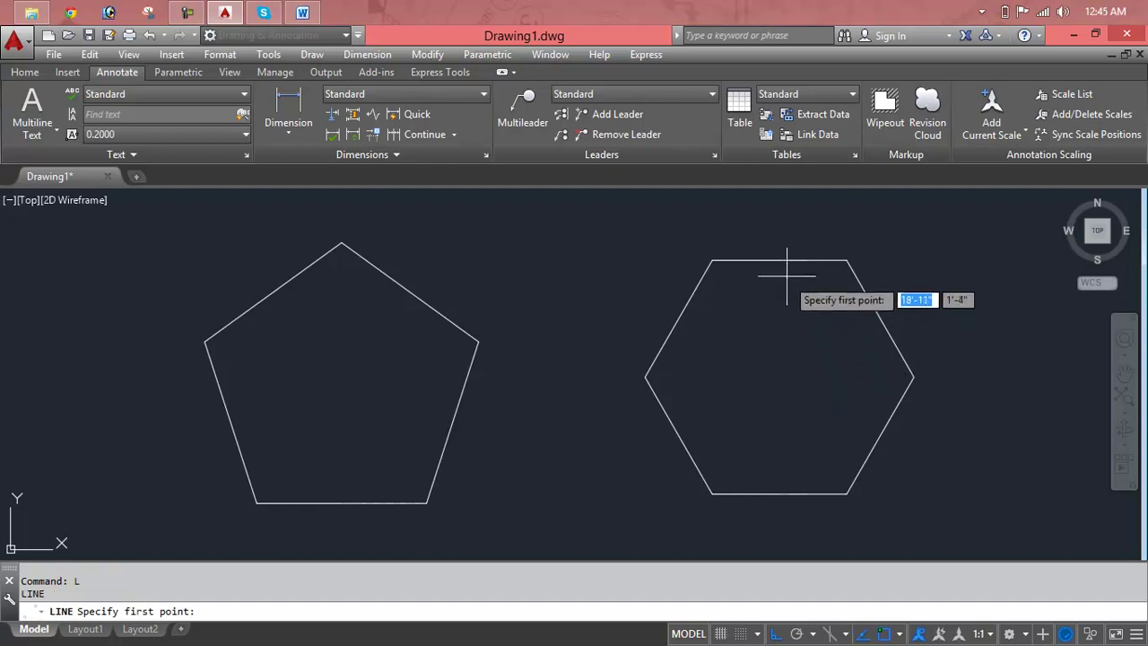
click(778, 261)
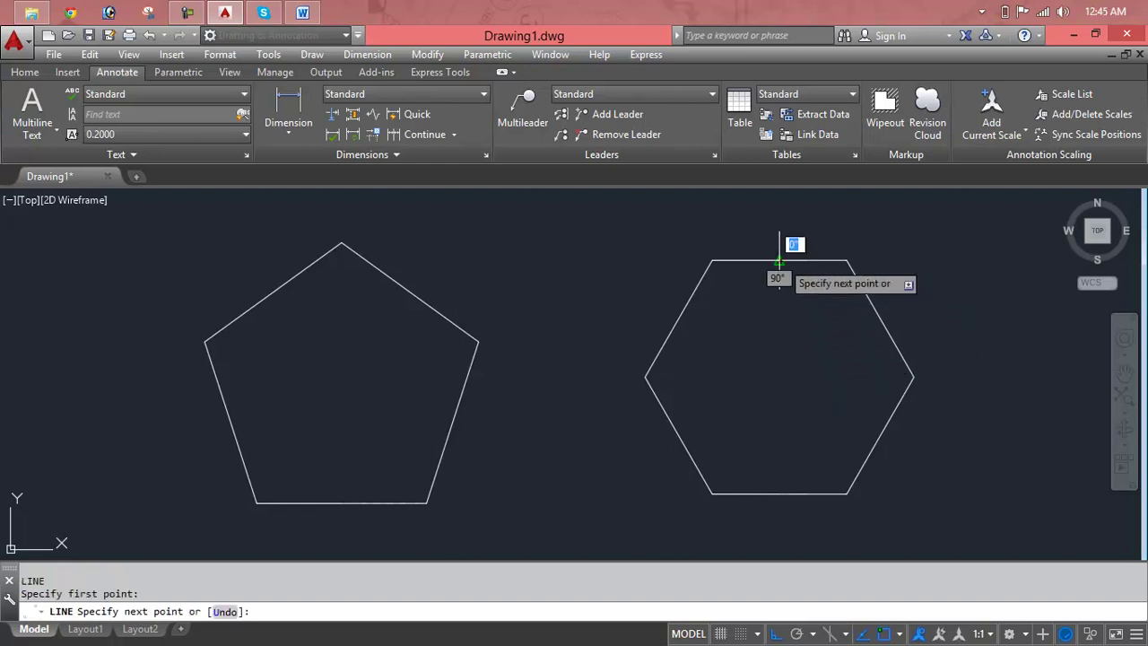
click(778, 494)
key(Return)
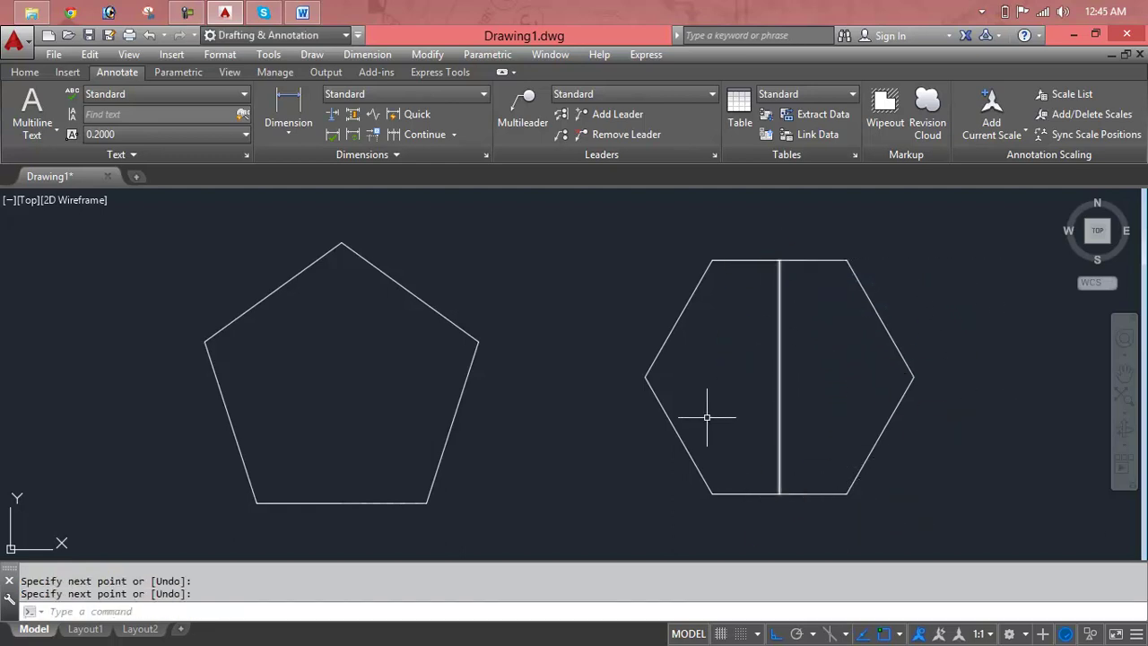
key(Return)
click(644, 378)
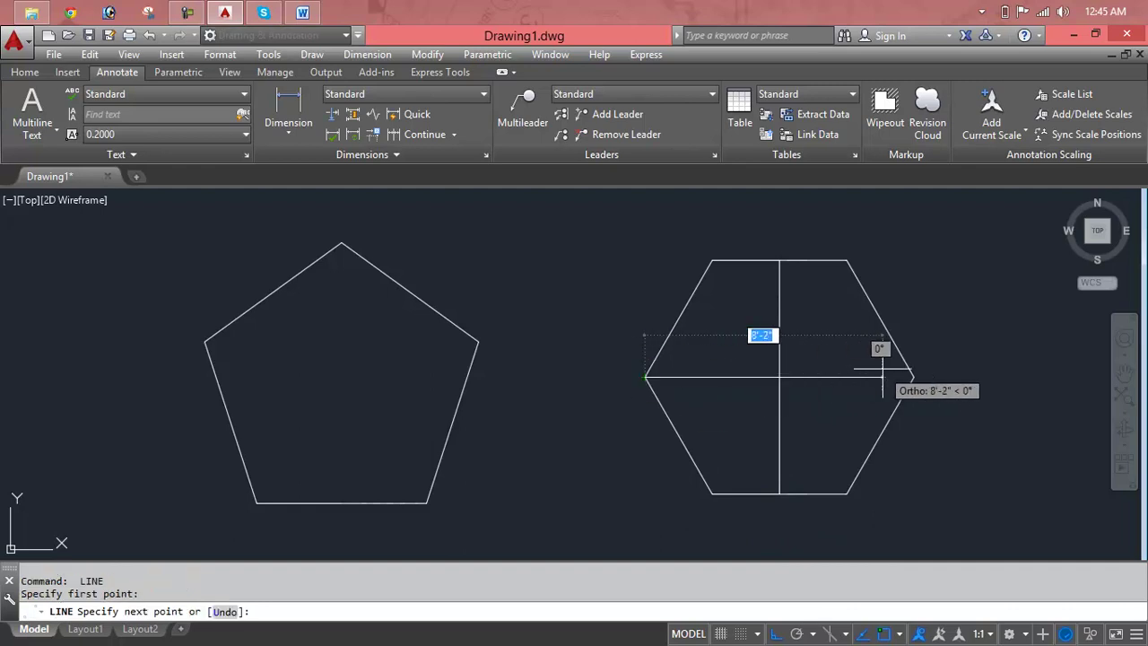
click(911, 372)
key(Return)
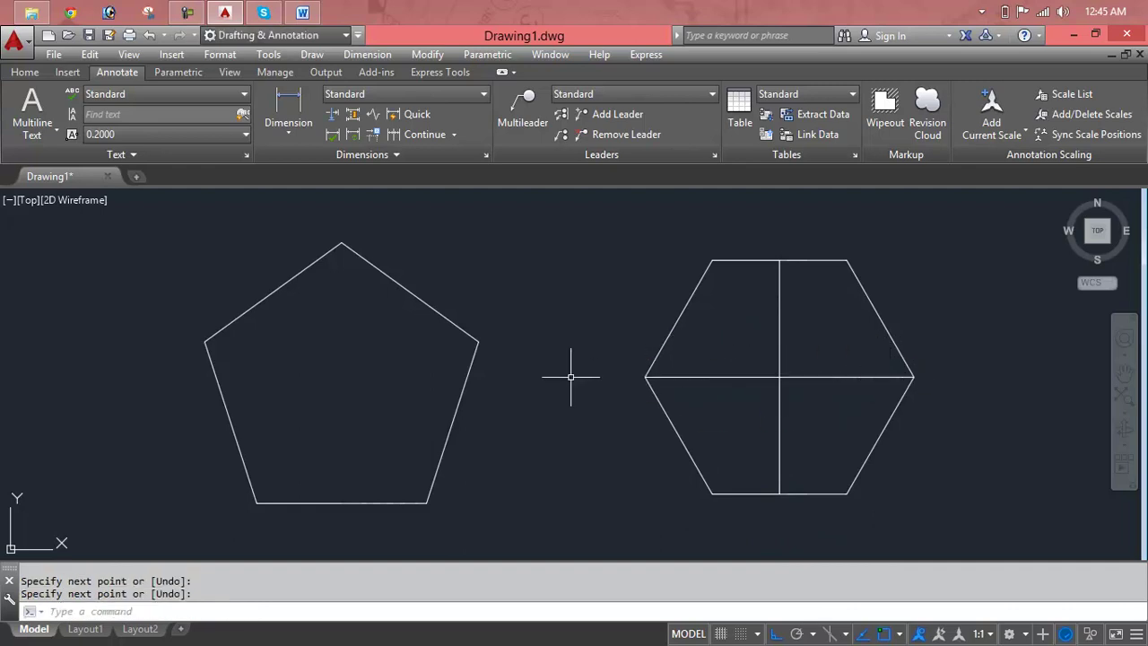
key(Return)
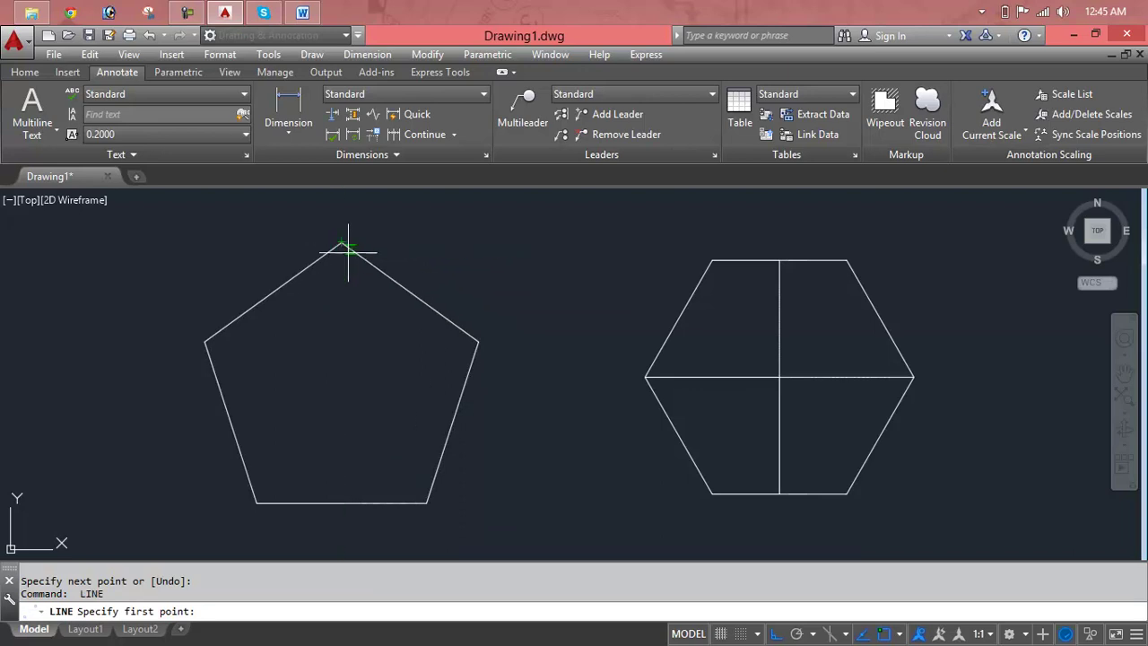
Draw three pentagon lines: top vertex to bottom edge, and each side vertex to the opposite edge midpoint.
click(340, 243)
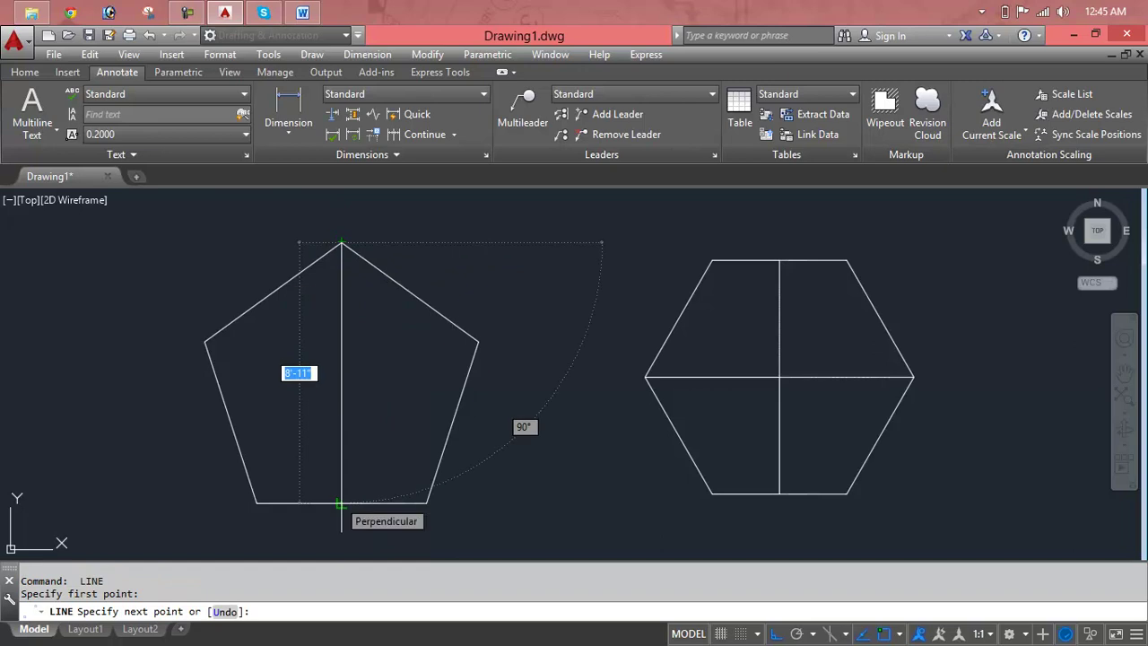
click(341, 502)
key(Return)
key(Return)
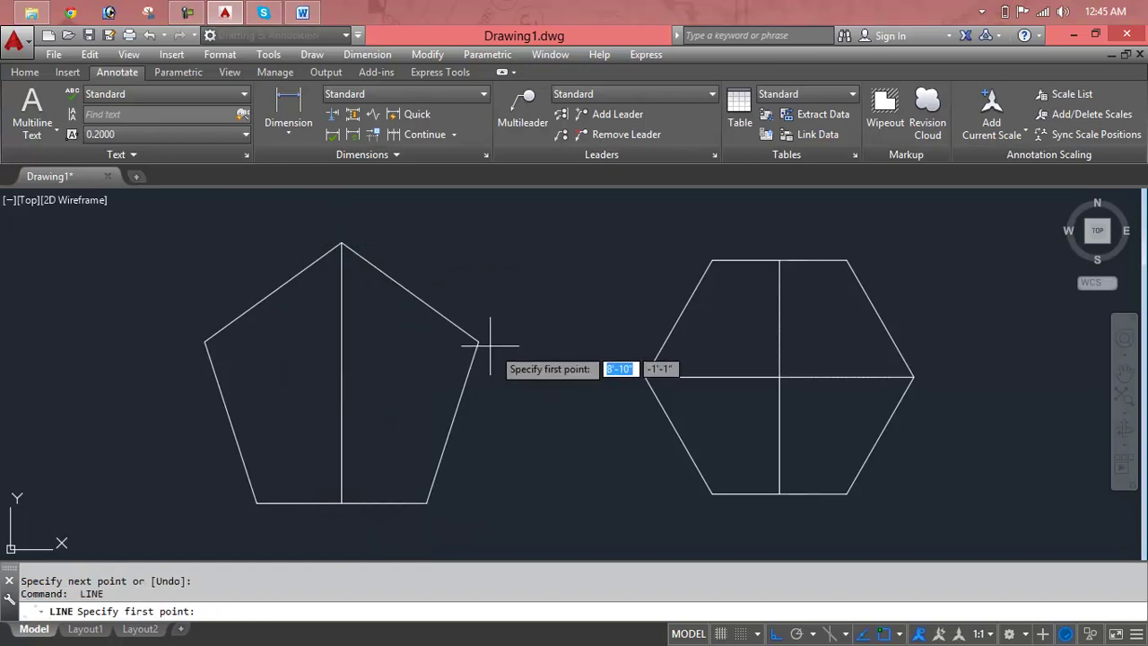
click(478, 341)
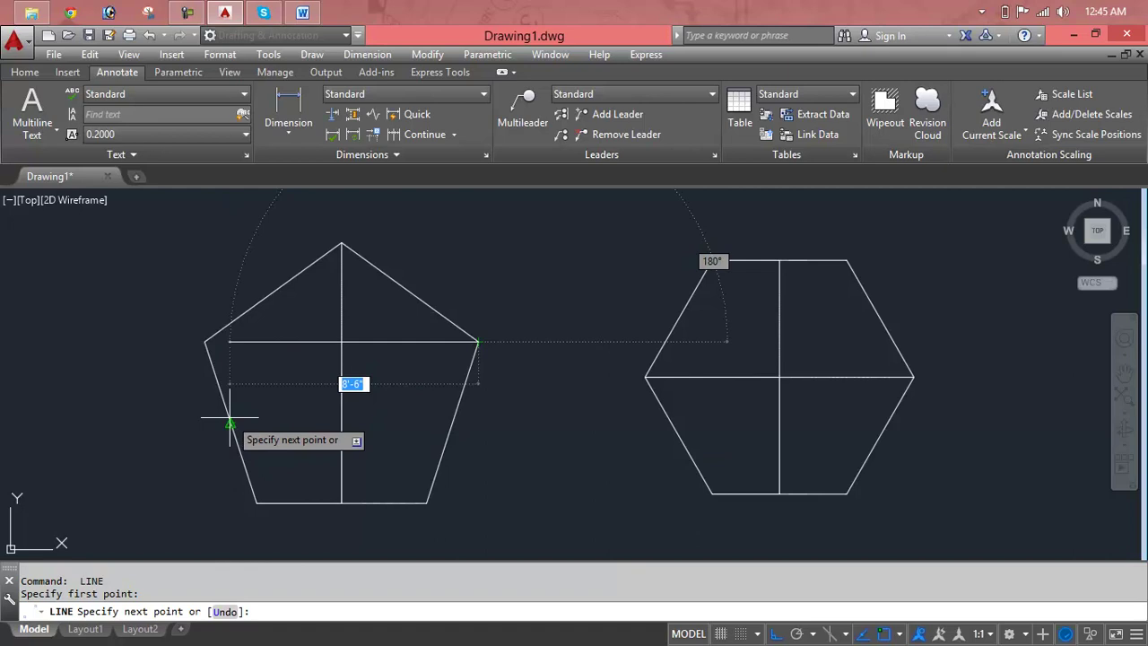
click(229, 421)
key(Return)
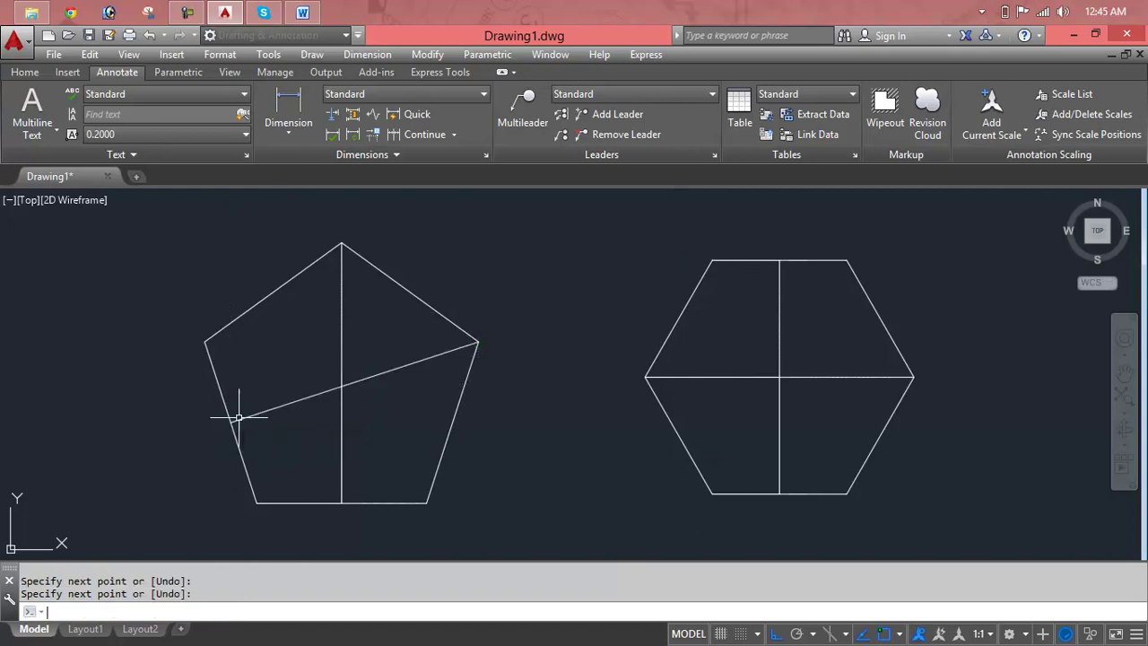
key(Return)
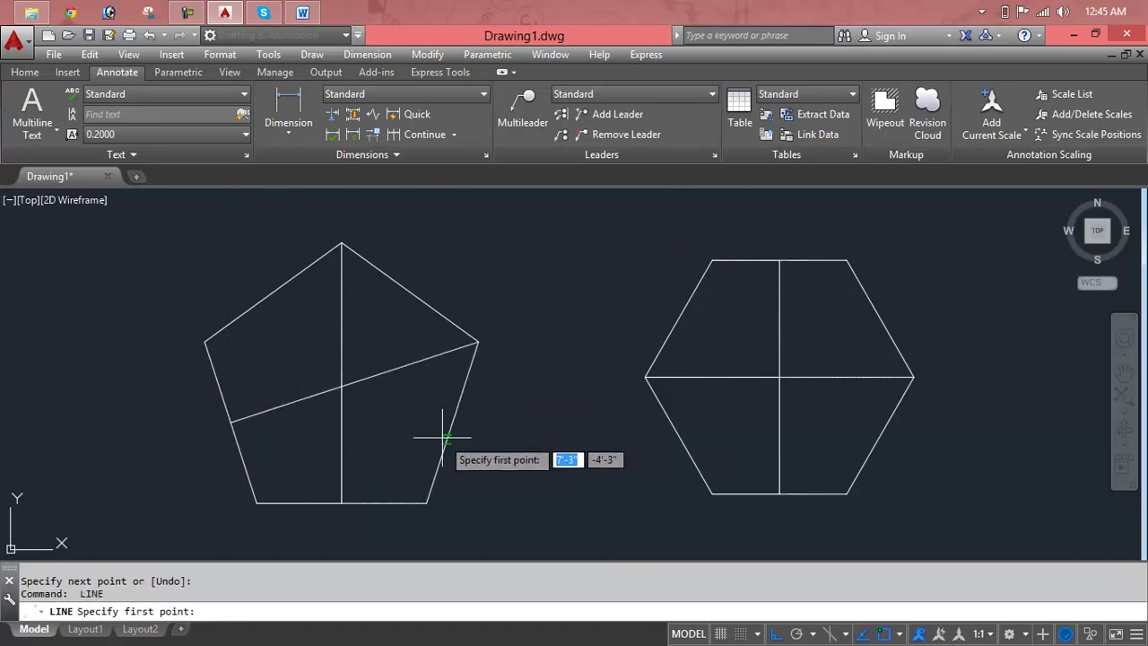
click(453, 422)
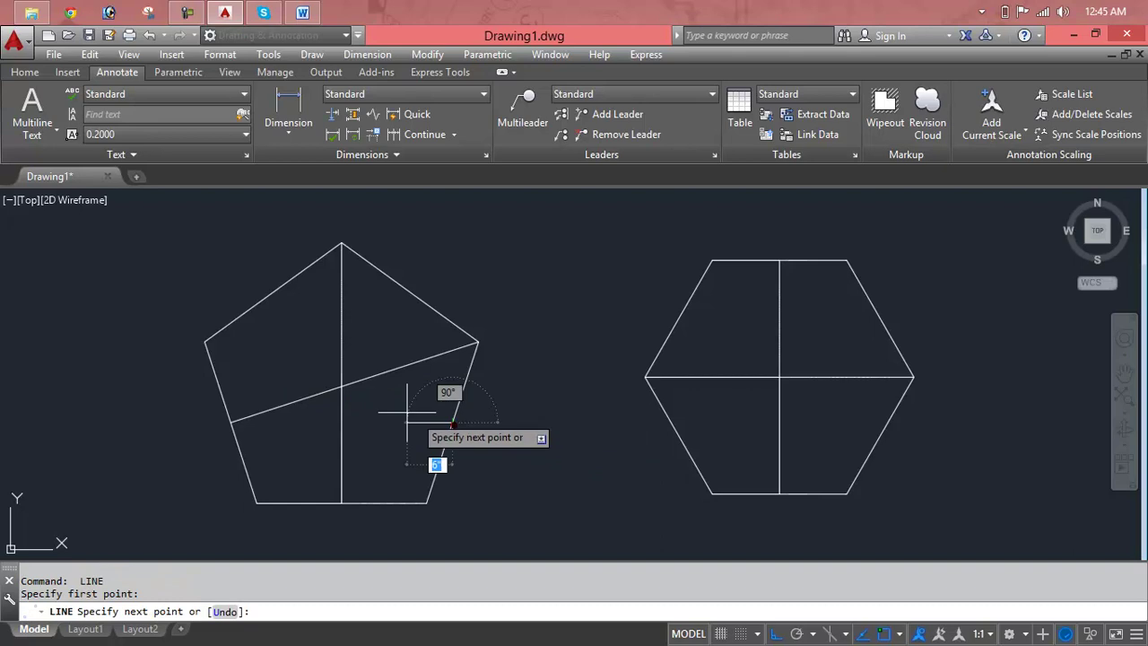
click(204, 342)
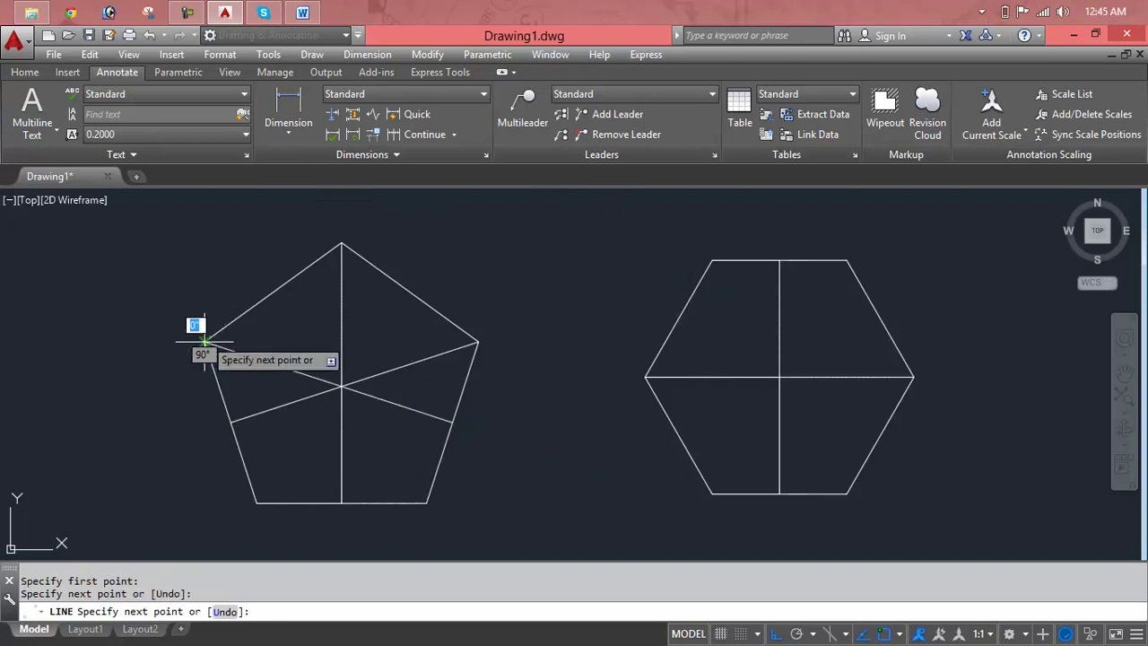
key(Return)
key(Escape)
key(Escape)
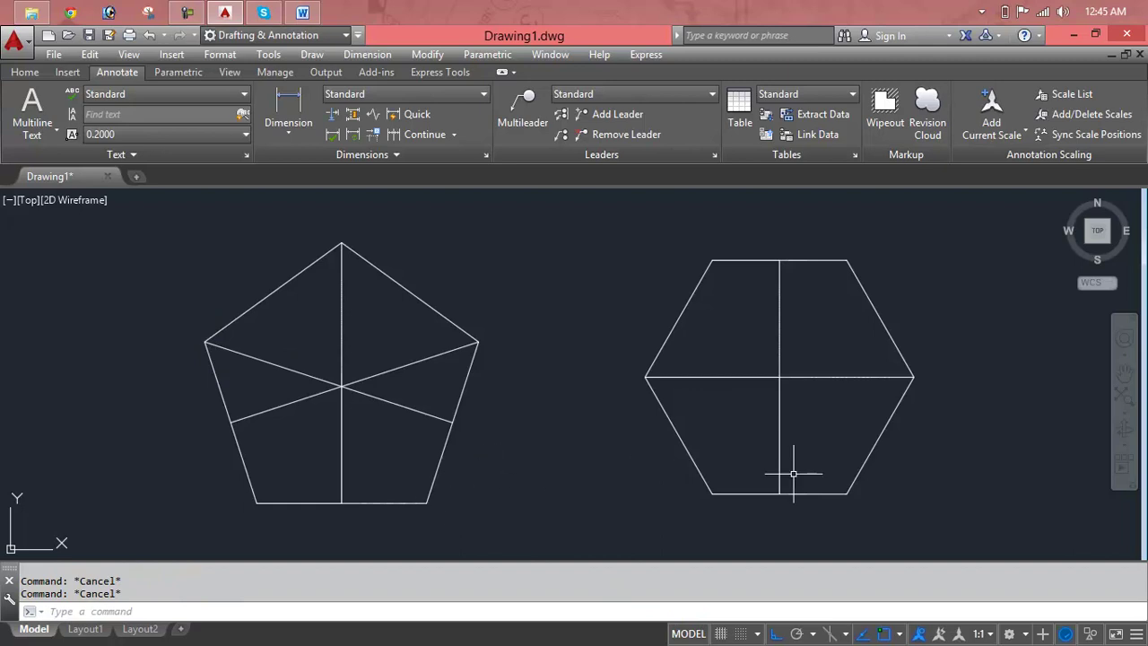
Draw a 4' radius circle centred on the pentagon's centre.
text(c)
key(Return)
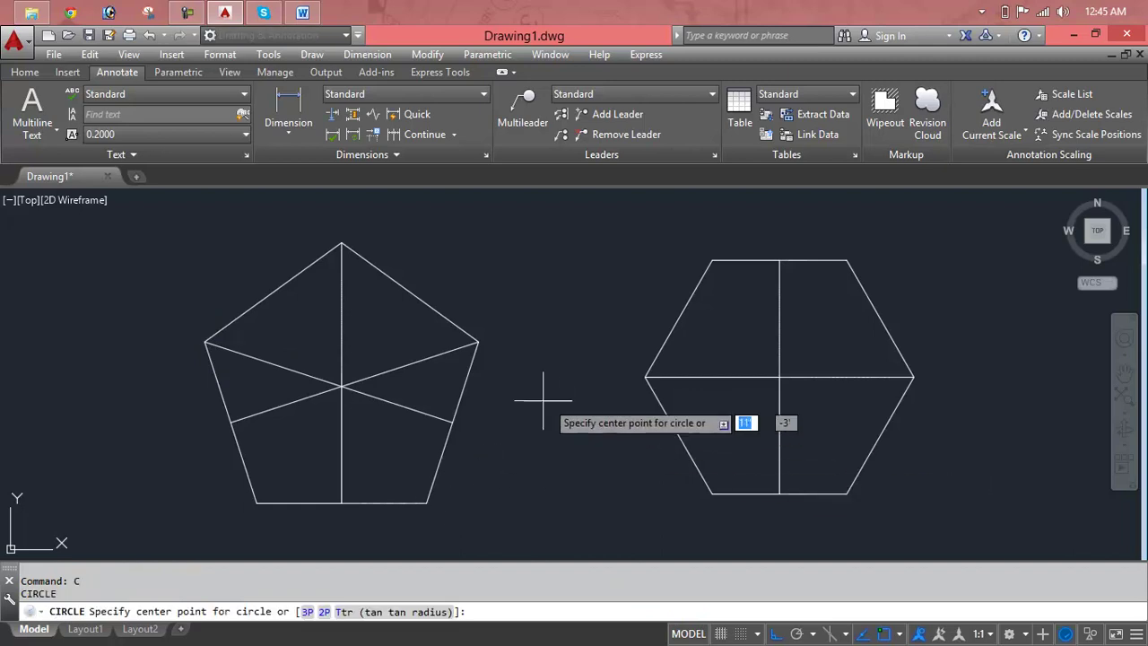
click(341, 386)
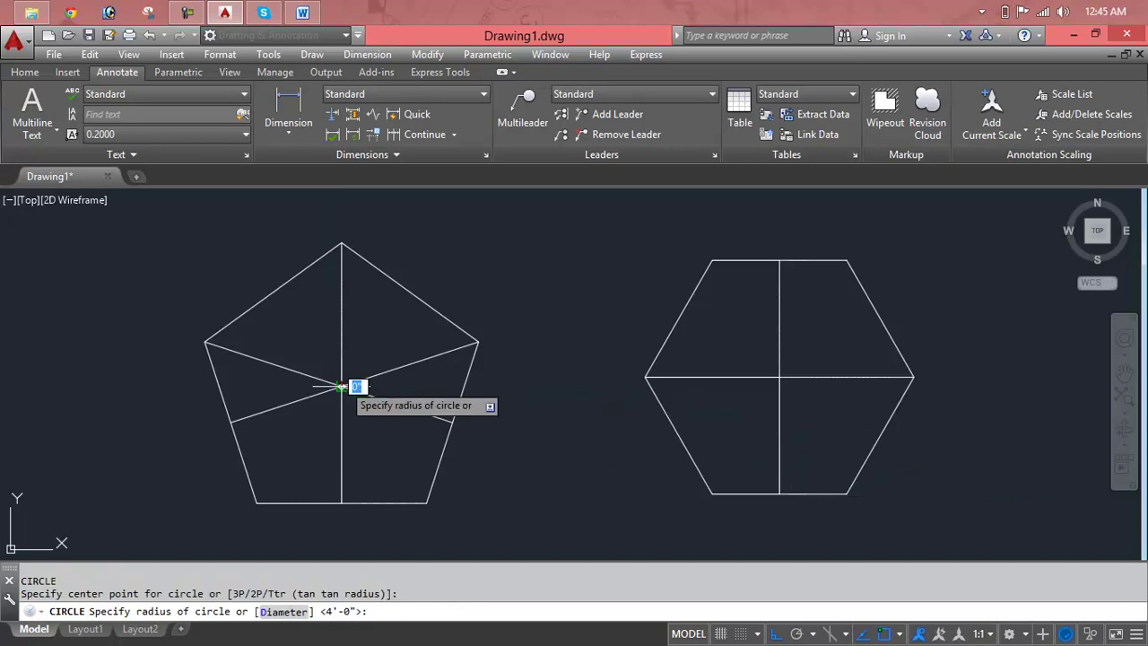
text(4)
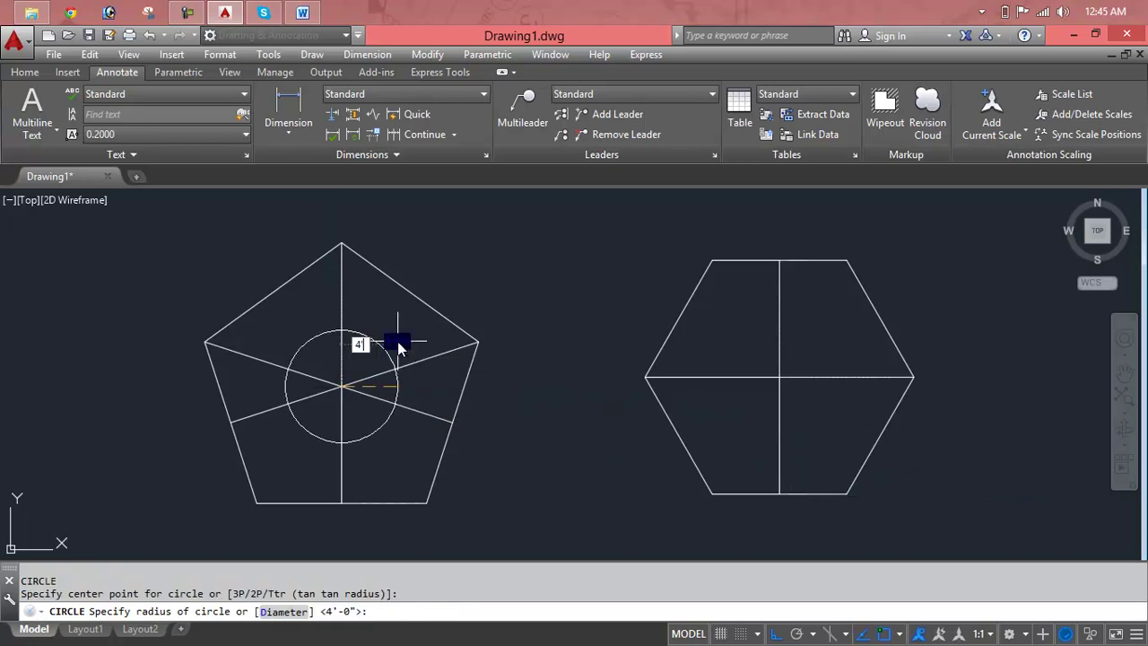
key(Return)
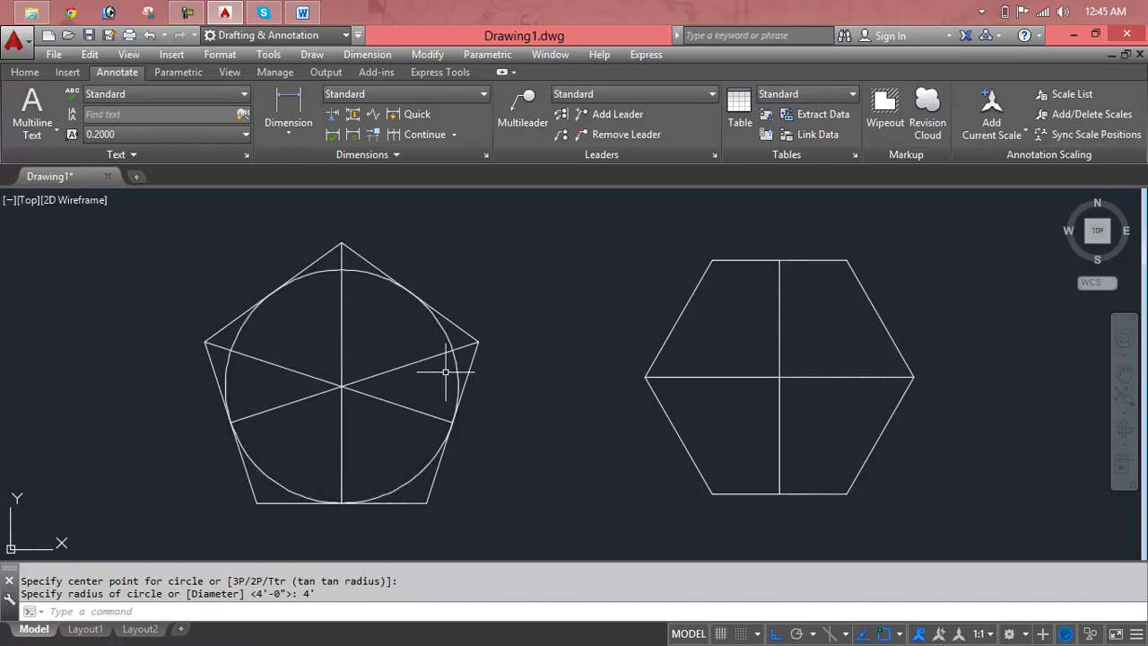
Draw a 4' radius circle centred on the hexagon's centre.
middle_drag(623, 396, 561, 406)
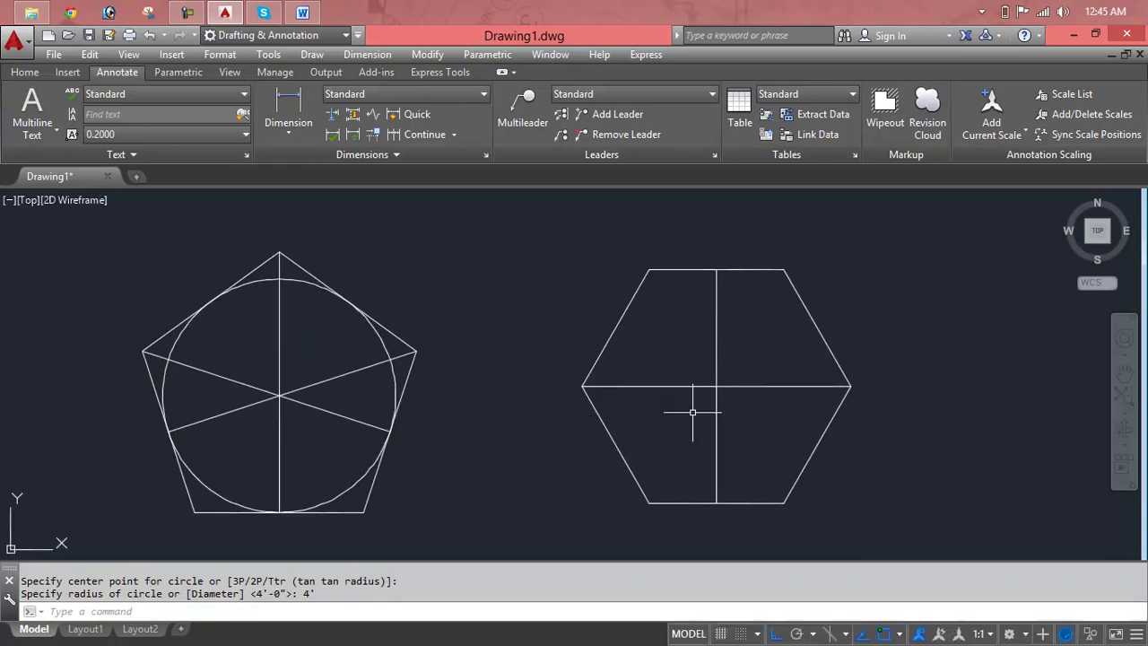
text(c)
key(Return)
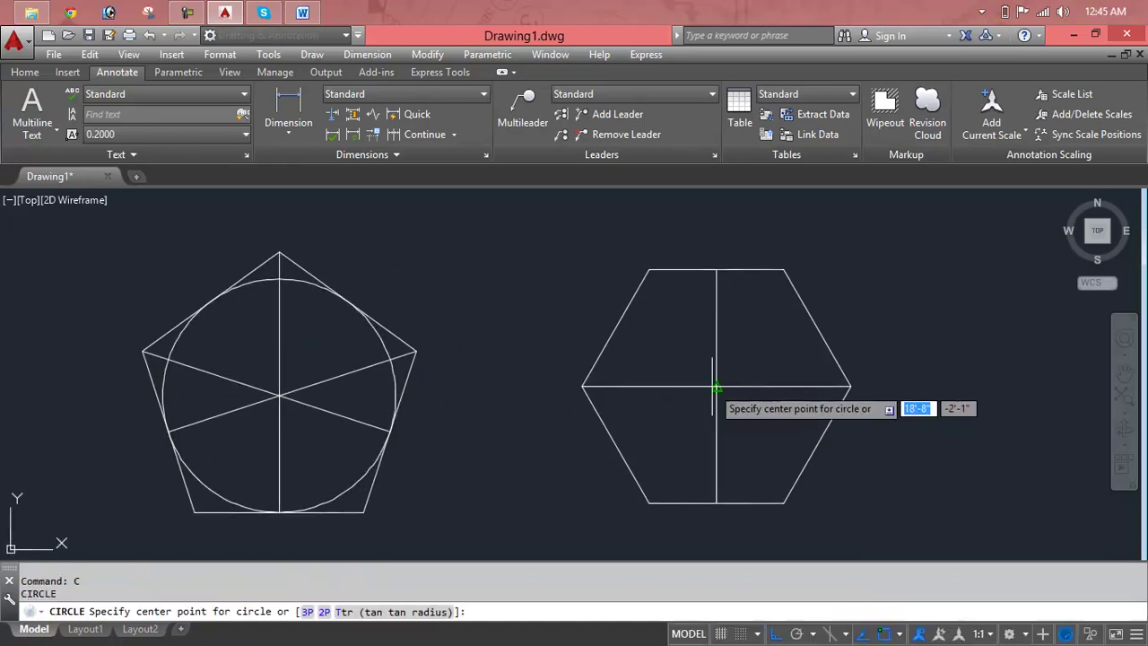
click(715, 386)
text(4')
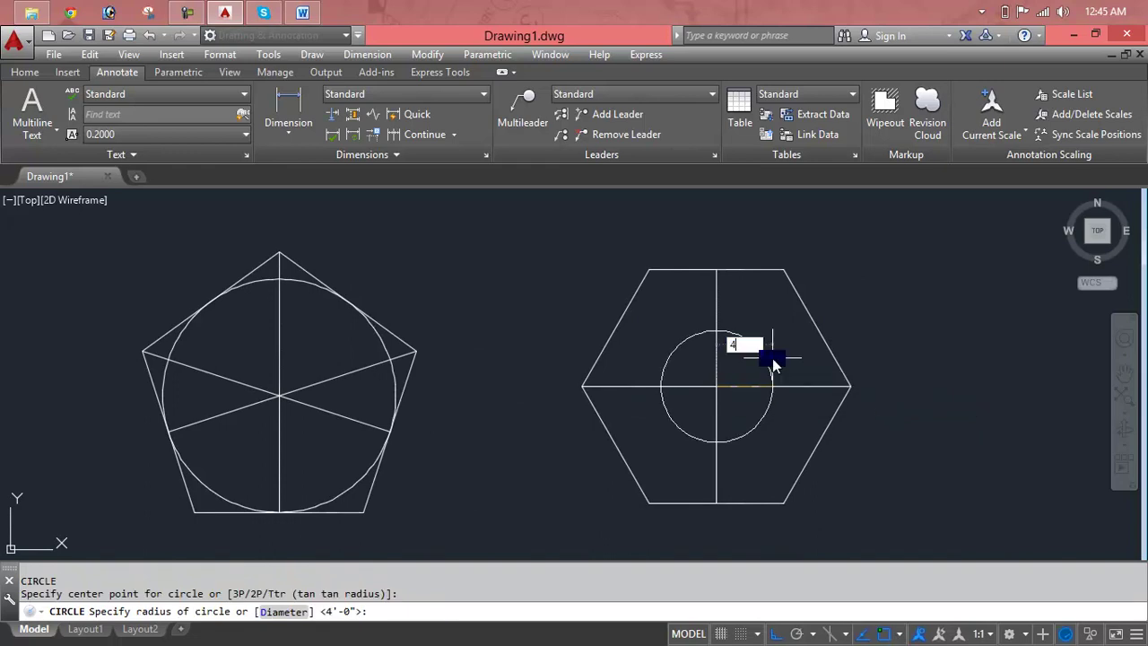
key(Return)
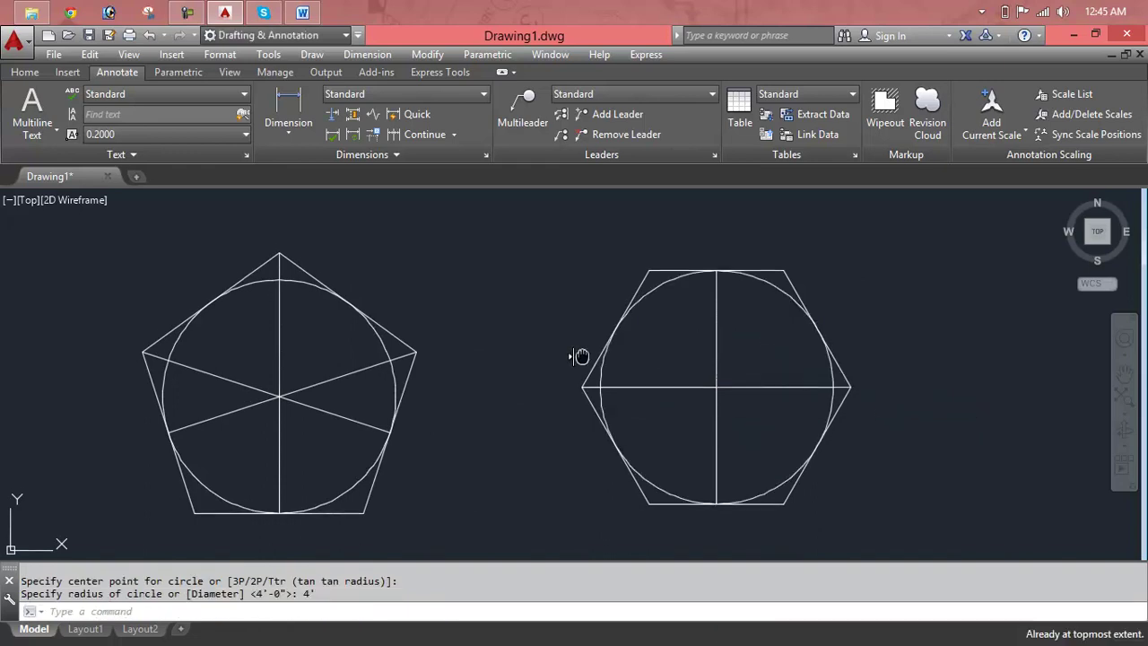
middle_drag(581, 359, 582, 367)
key(Escape)
key(Escape)
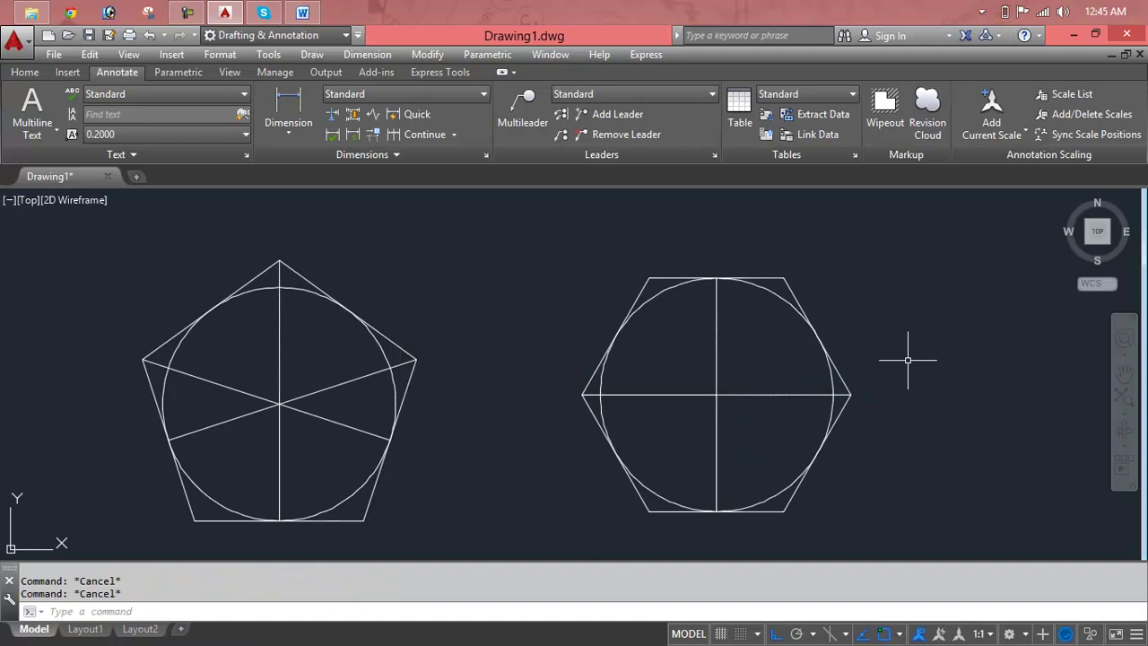
mouse_move(960, 349)
middle_down()
mouse_move(906, 359)
mouse_move(776, 320)
middle_up()
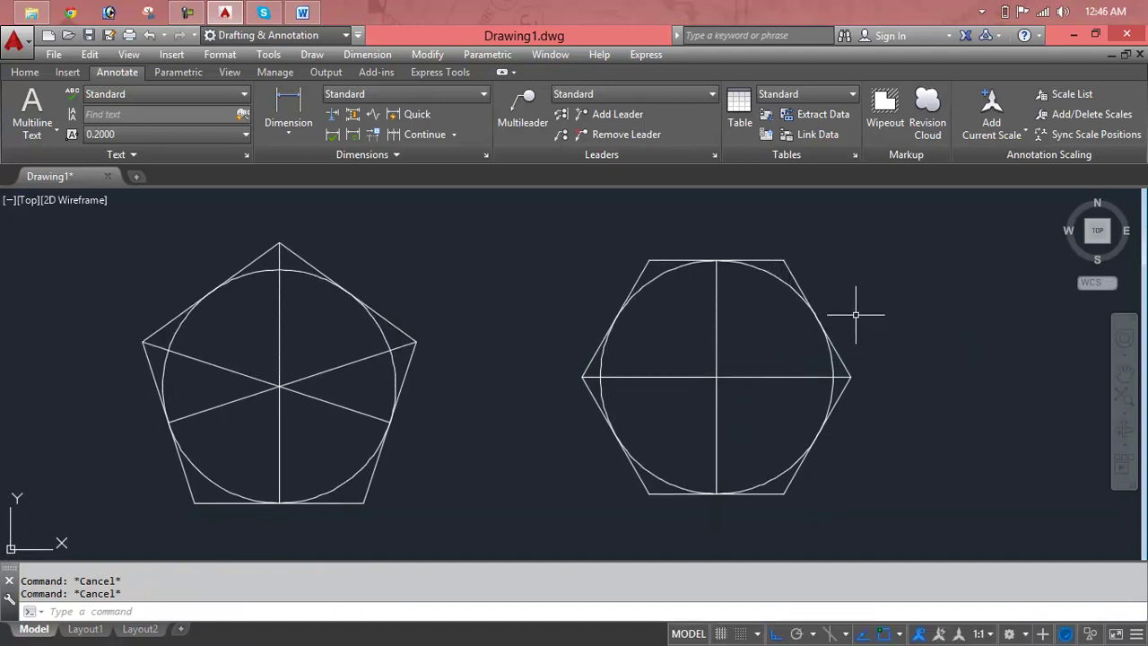
Select the hexagon with its circle and centre lines, undoing an accidental move along the way.
click(910, 266)
click(553, 534)
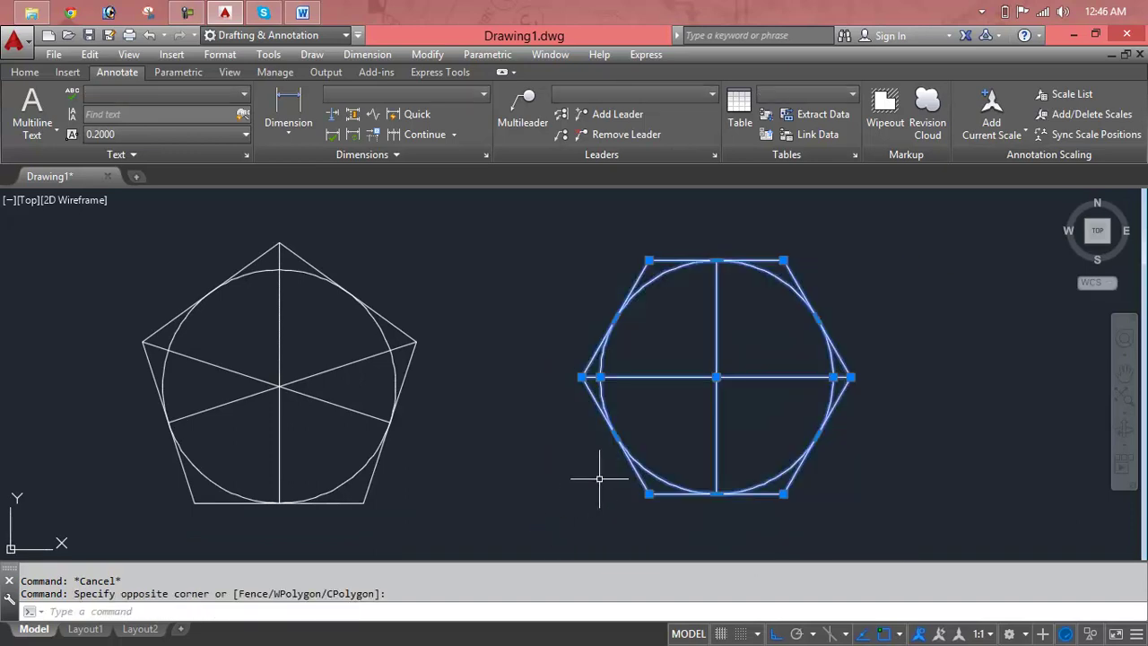
click(714, 377)
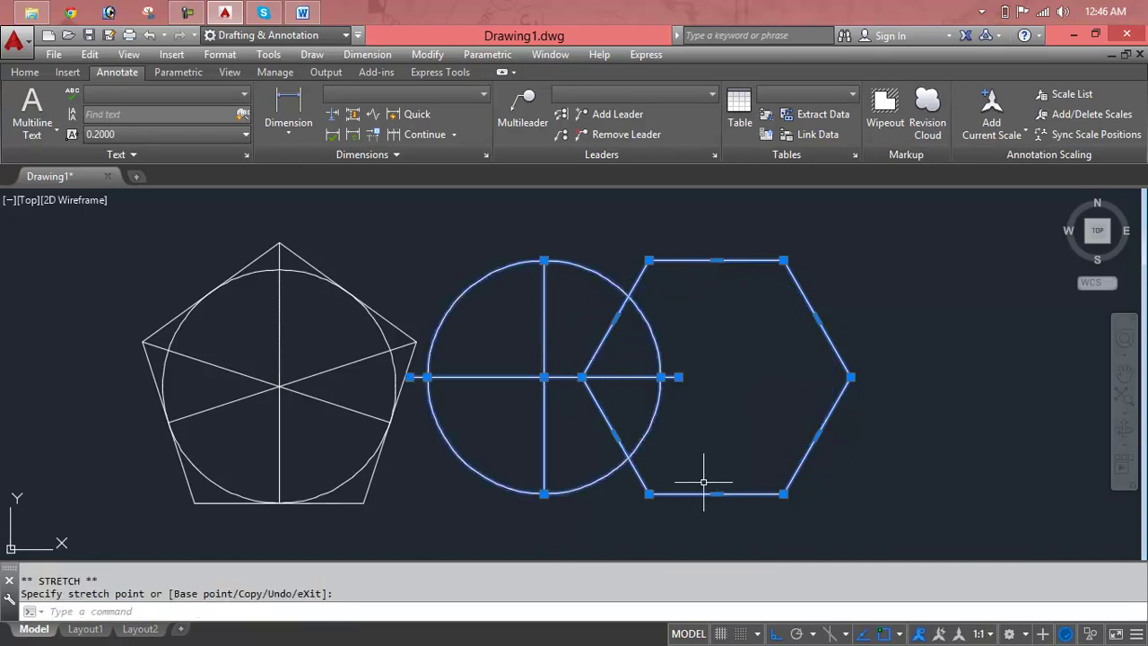
key(ctrl+z)
click(861, 399)
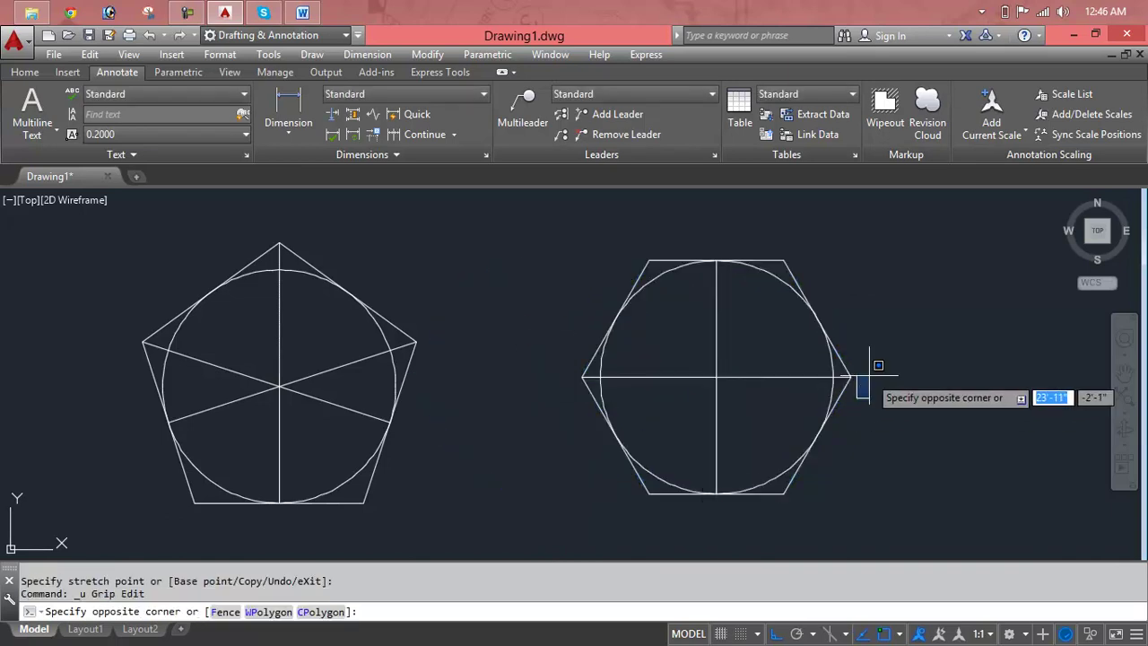
key(Escape)
click(903, 255)
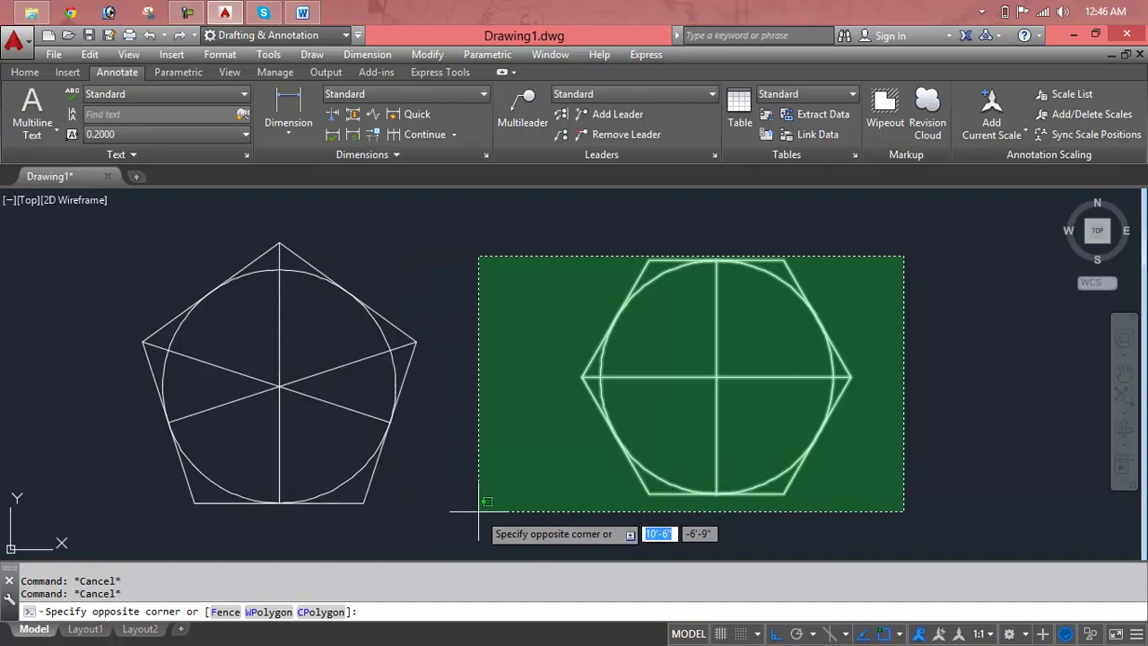
click(477, 513)
click(566, 208)
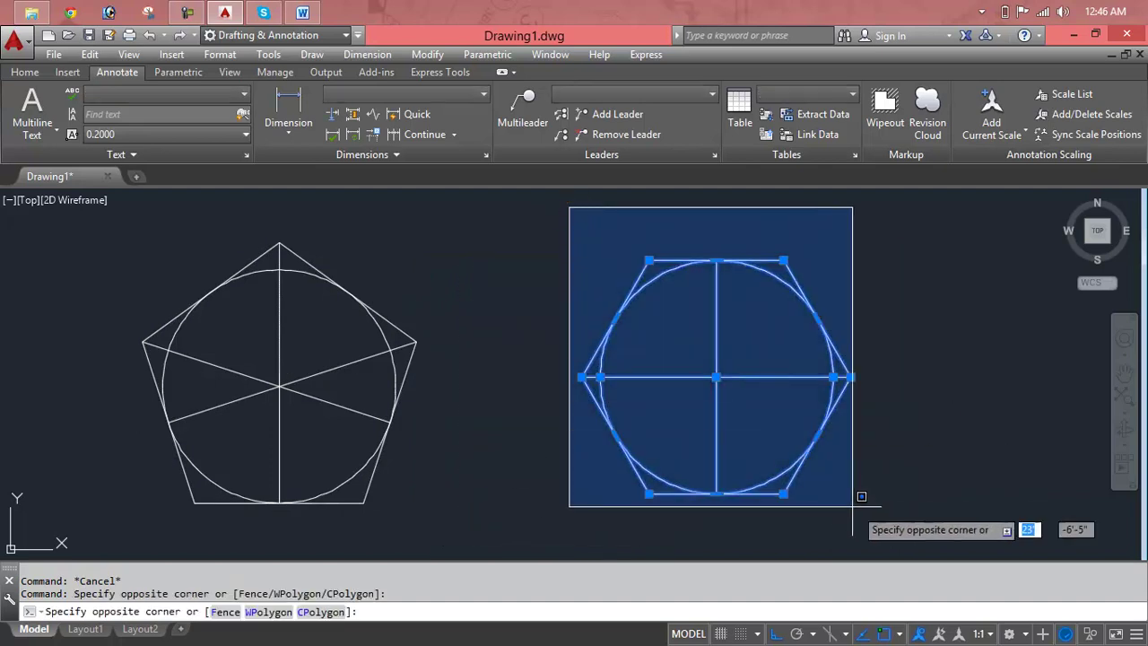
click(908, 531)
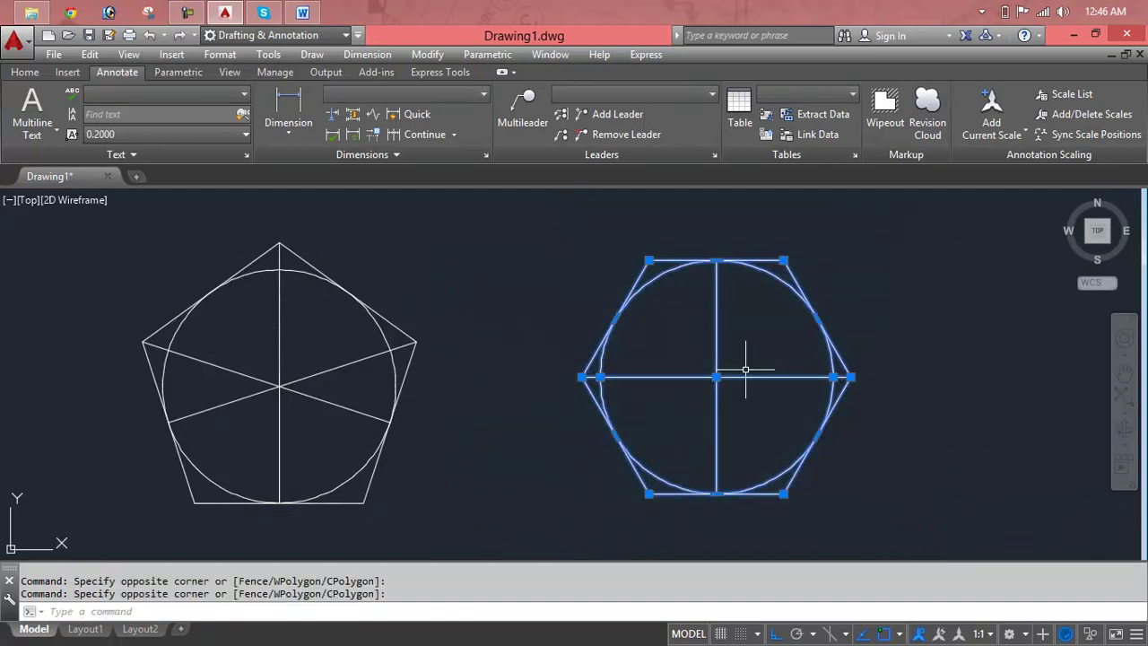
drag(739, 352, 694, 368)
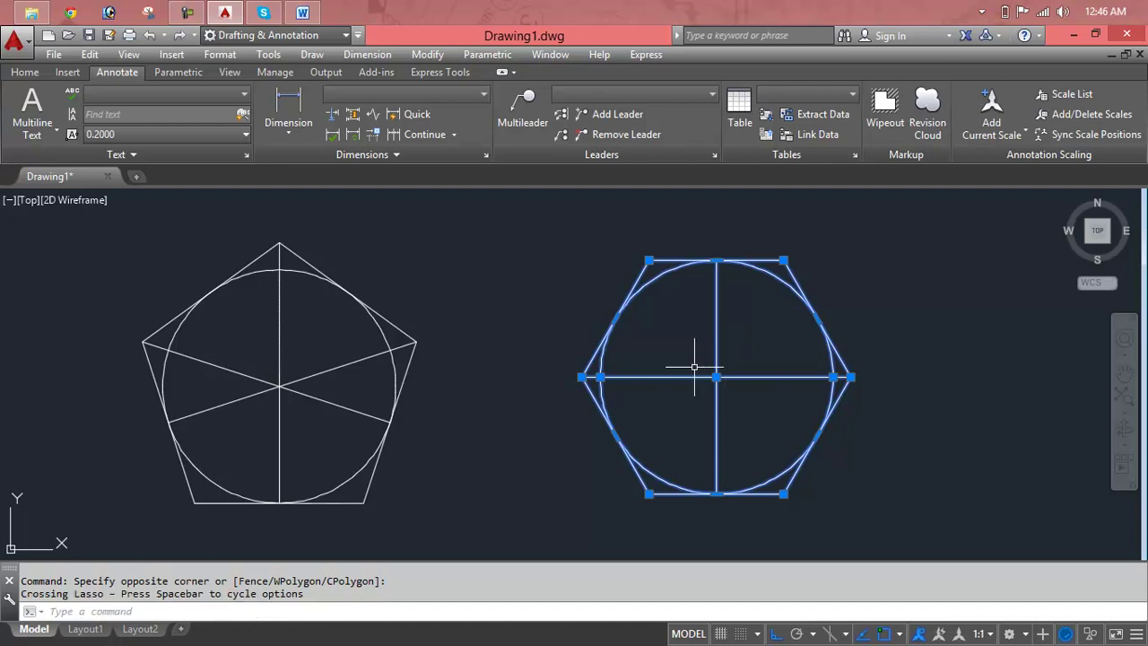
Move the selected hexagon group left, closer to the pentagon.
text(M)
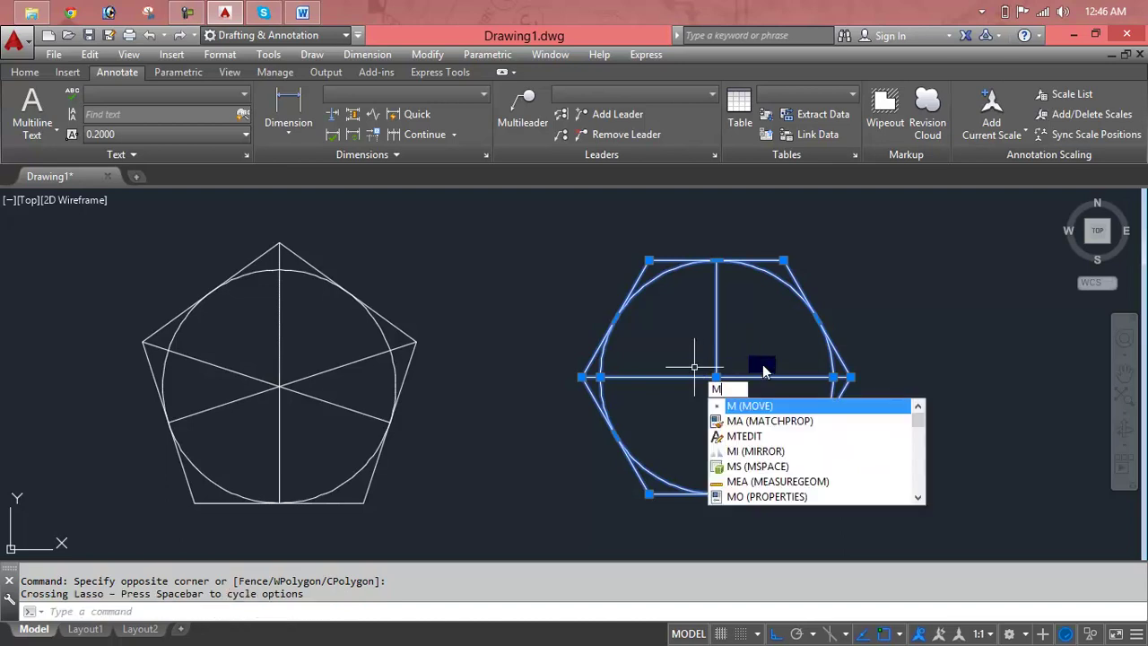
key(Return)
click(757, 365)
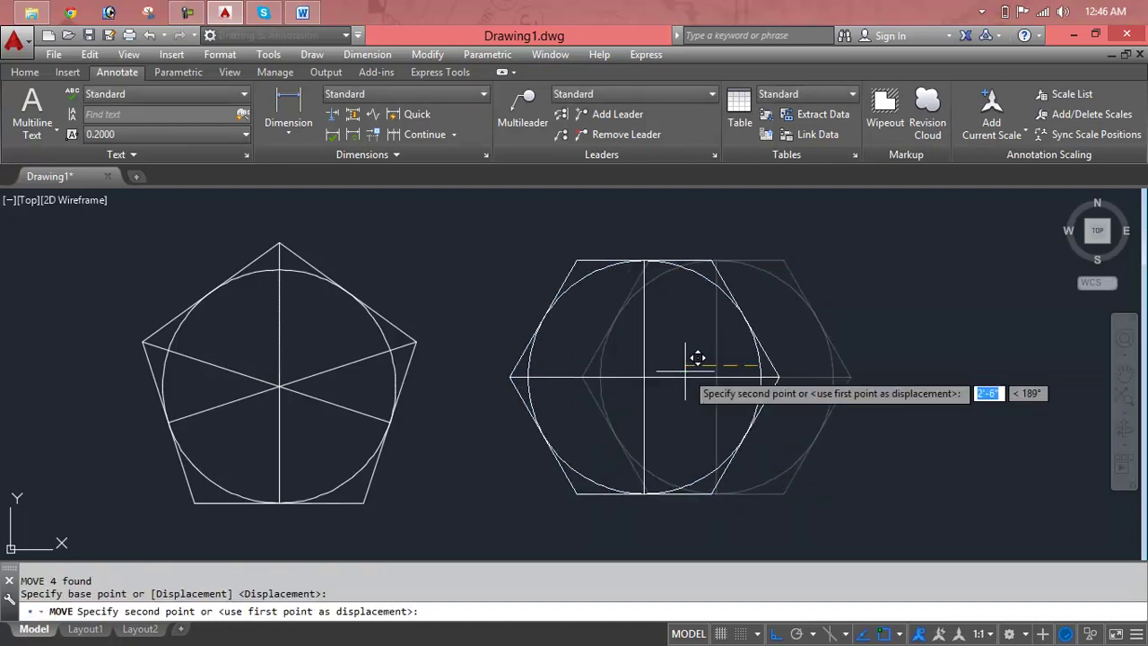
click(627, 385)
key(Escape)
key(Escape)
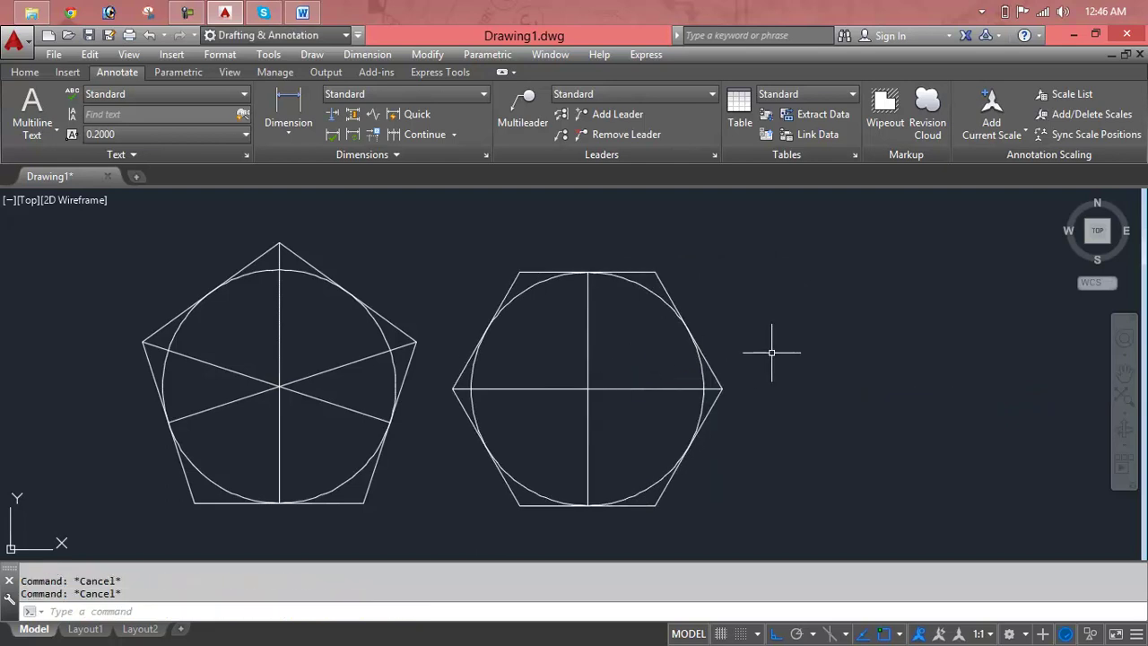
Draw a six-sided polygon inscribed in a 4' radius circle, right of the hexagon.
text(pol)
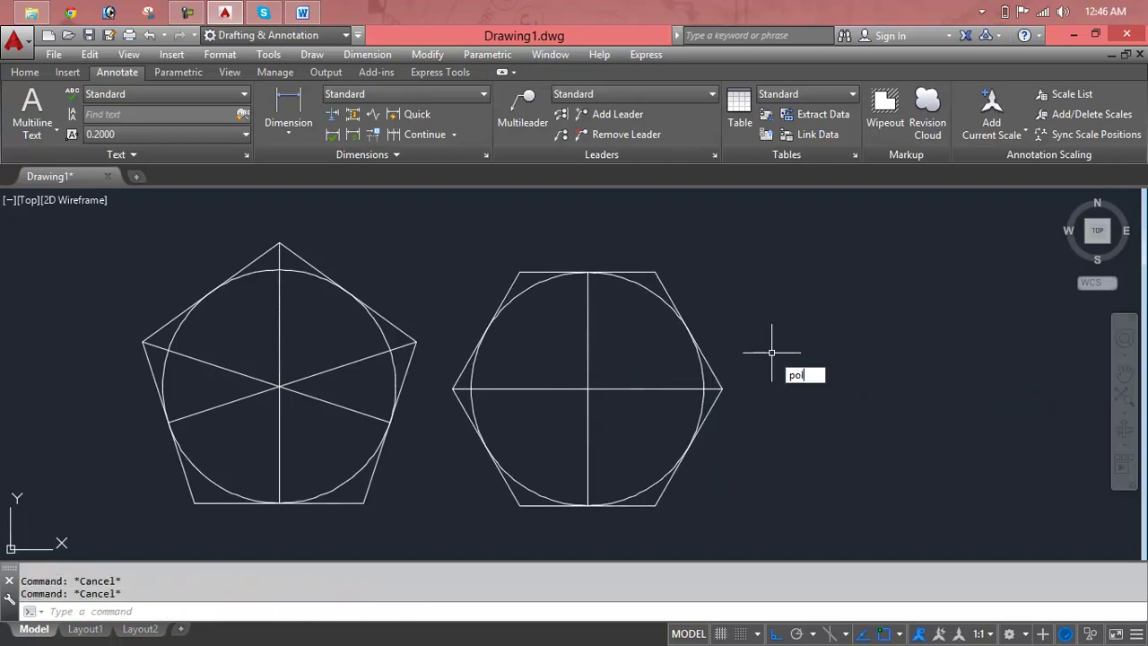
key(Return)
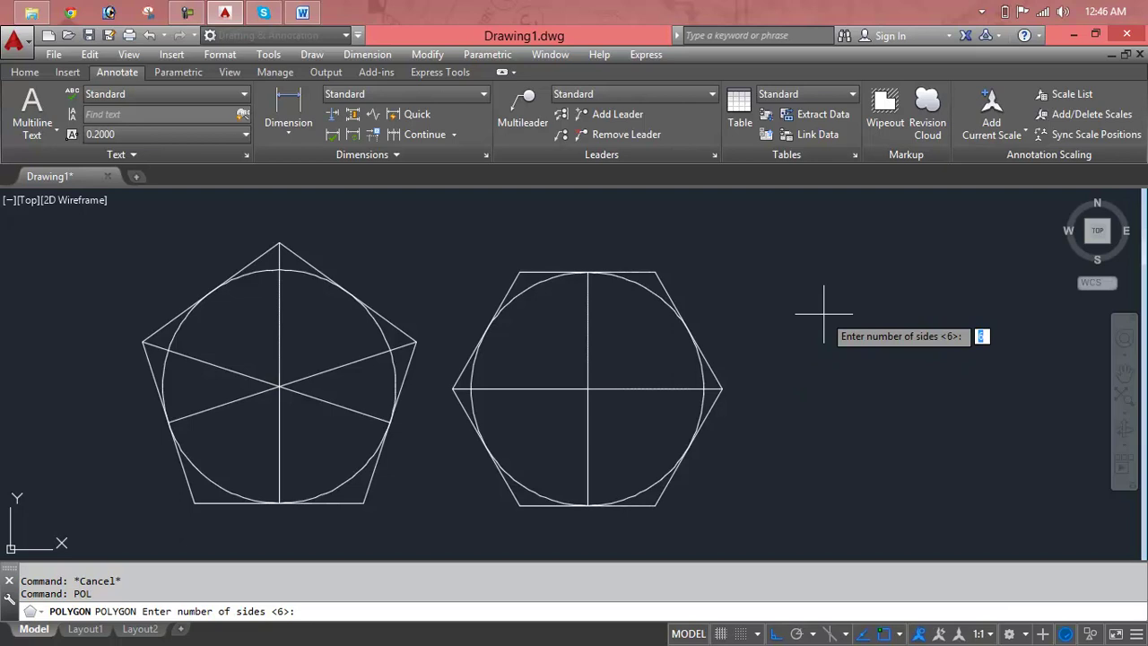
key(Return)
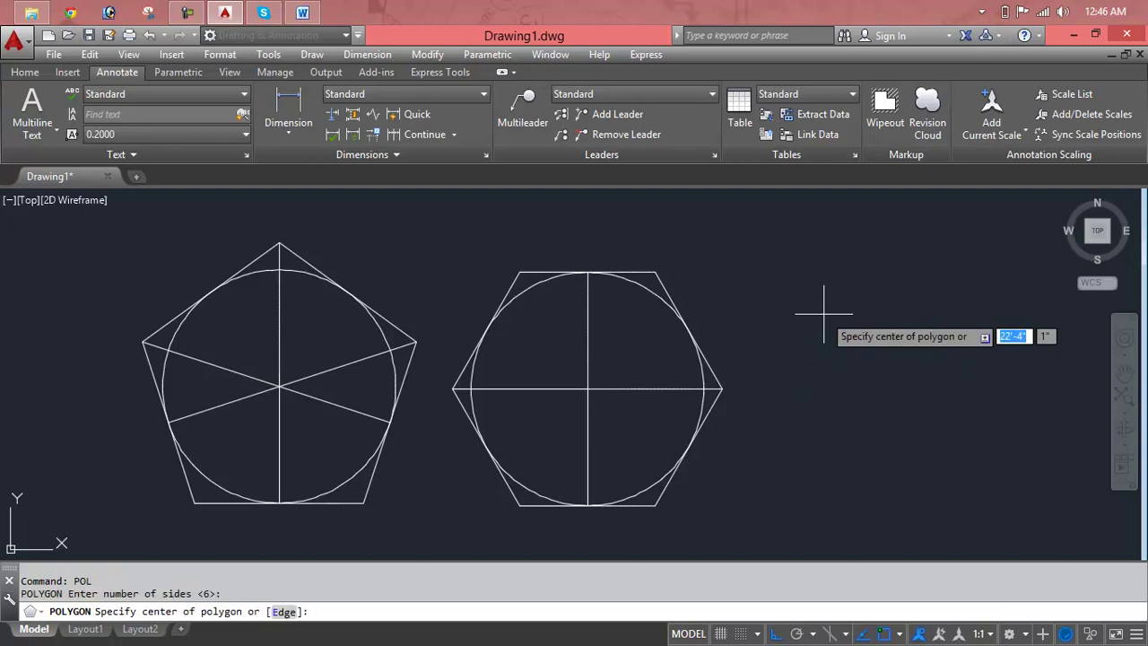
click(851, 365)
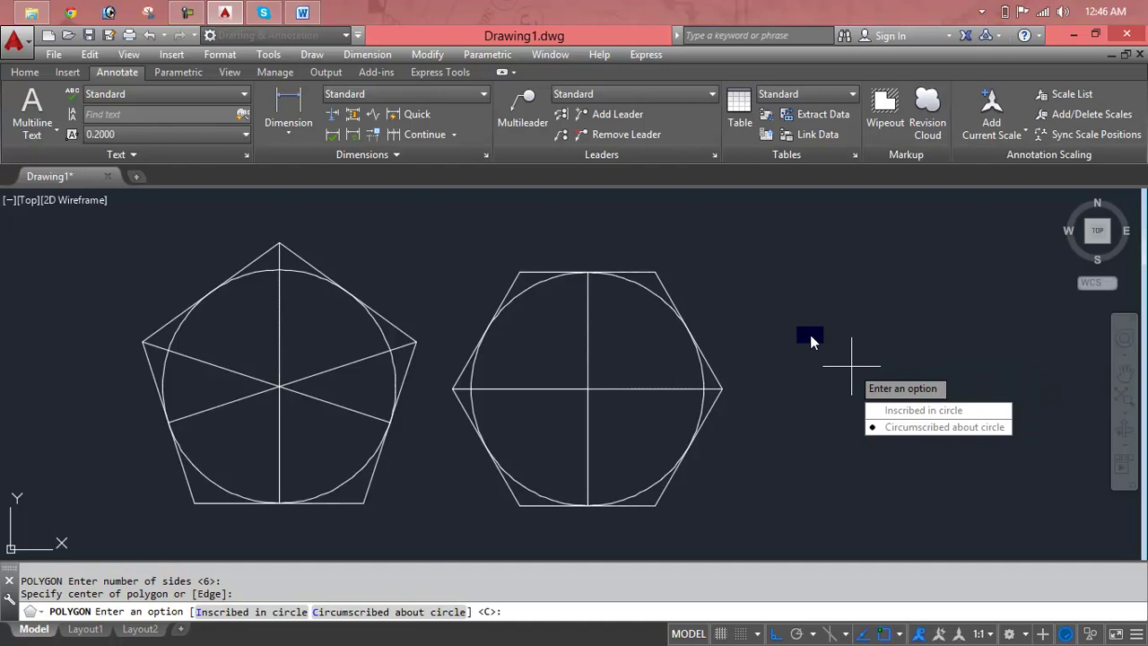
text(i)
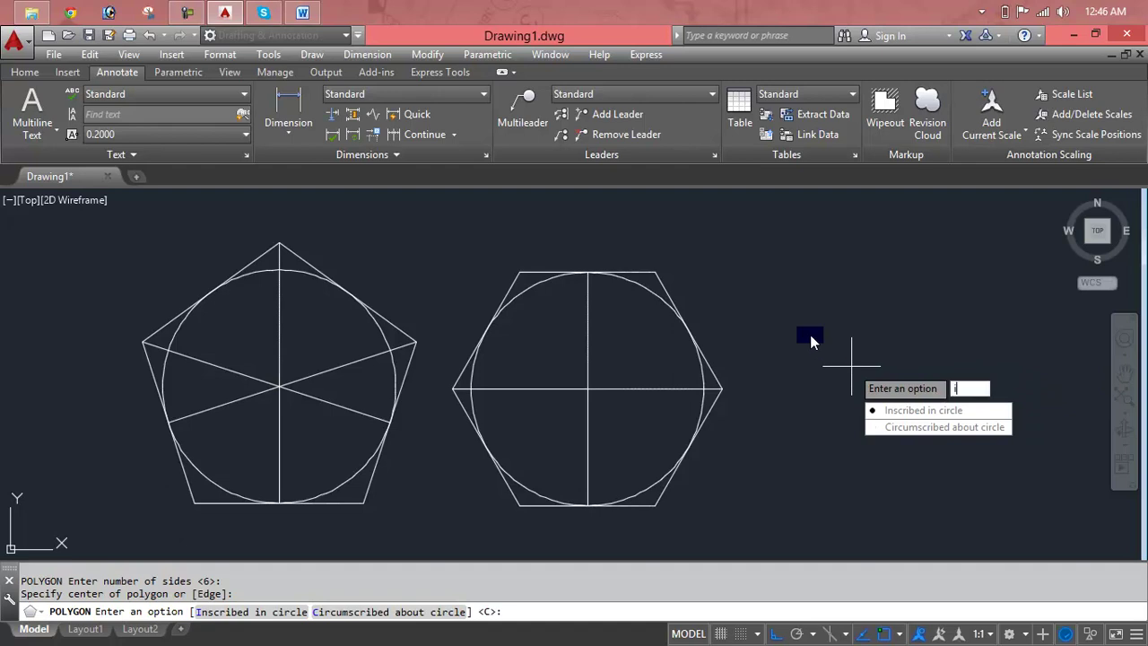
key(Return)
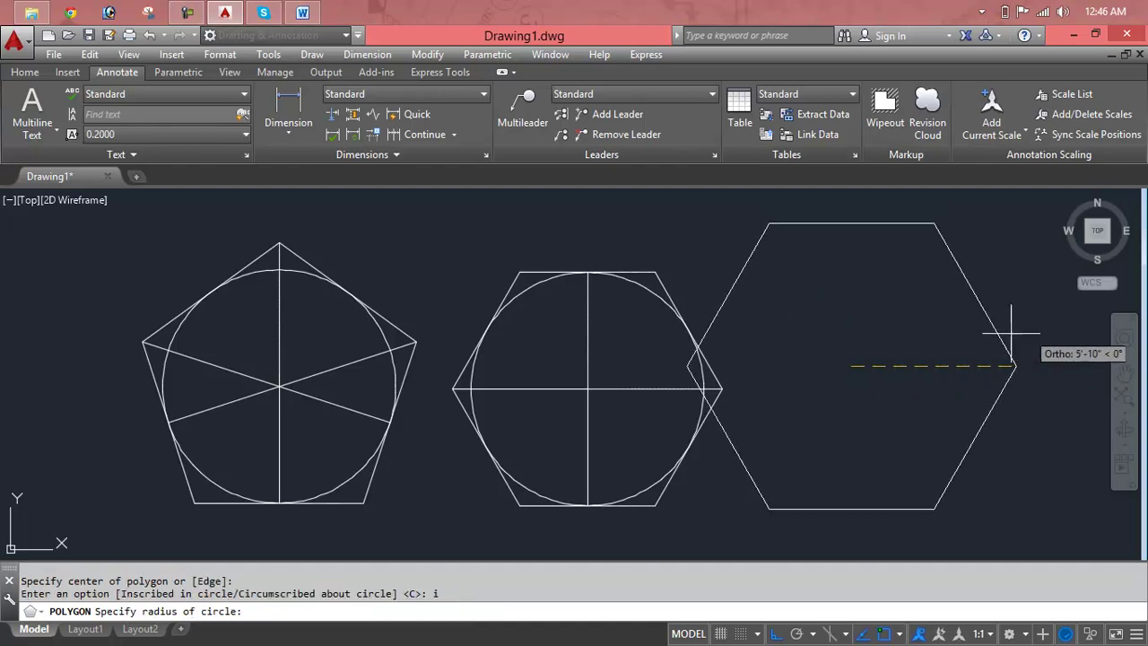
text(4')
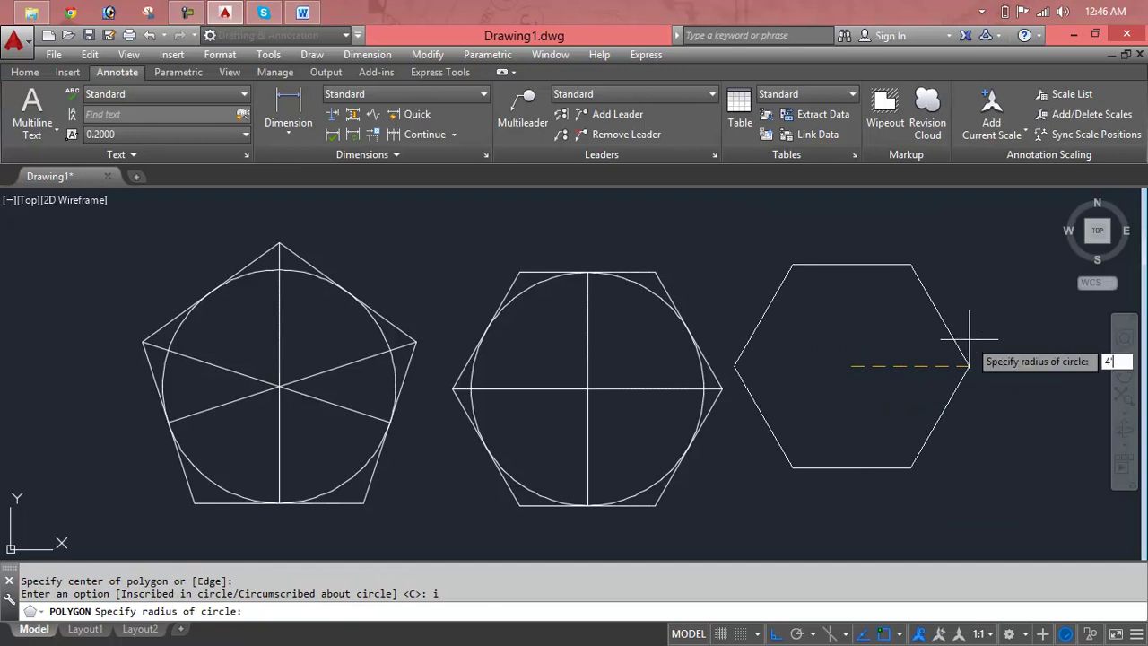
key(Return)
key(Escape)
key(Escape)
Draw the new hexagon's vertical midpoint-to-midpoint and horizontal vertex-to-vertex centre lines.
text(l)
key(Return)
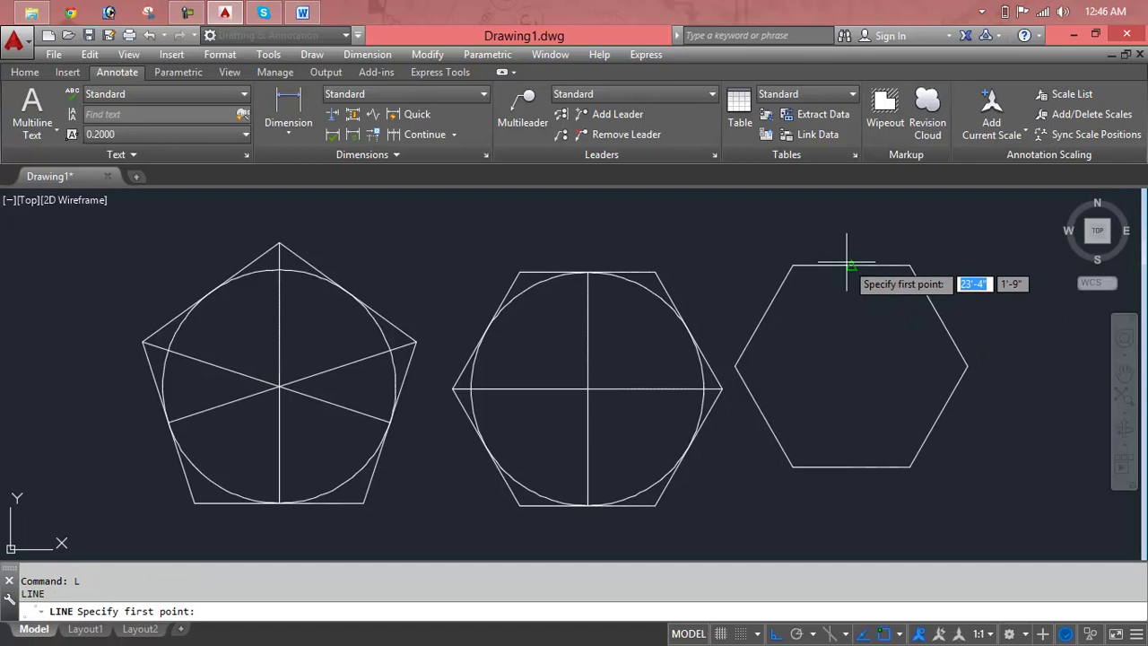
click(849, 264)
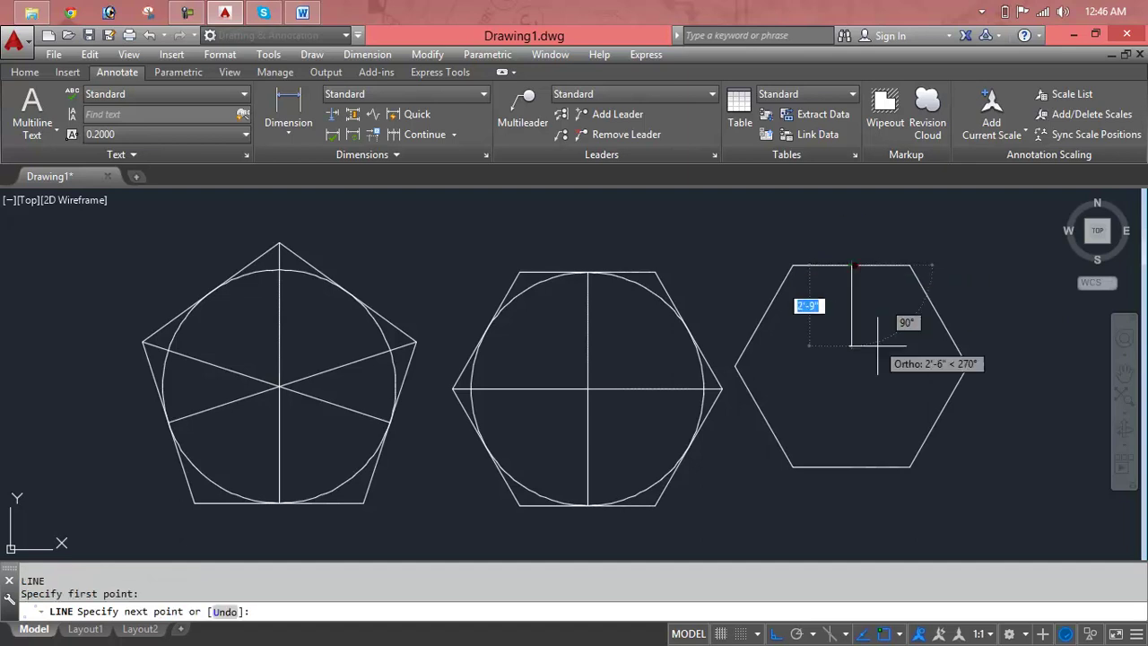
click(851, 466)
key(Return)
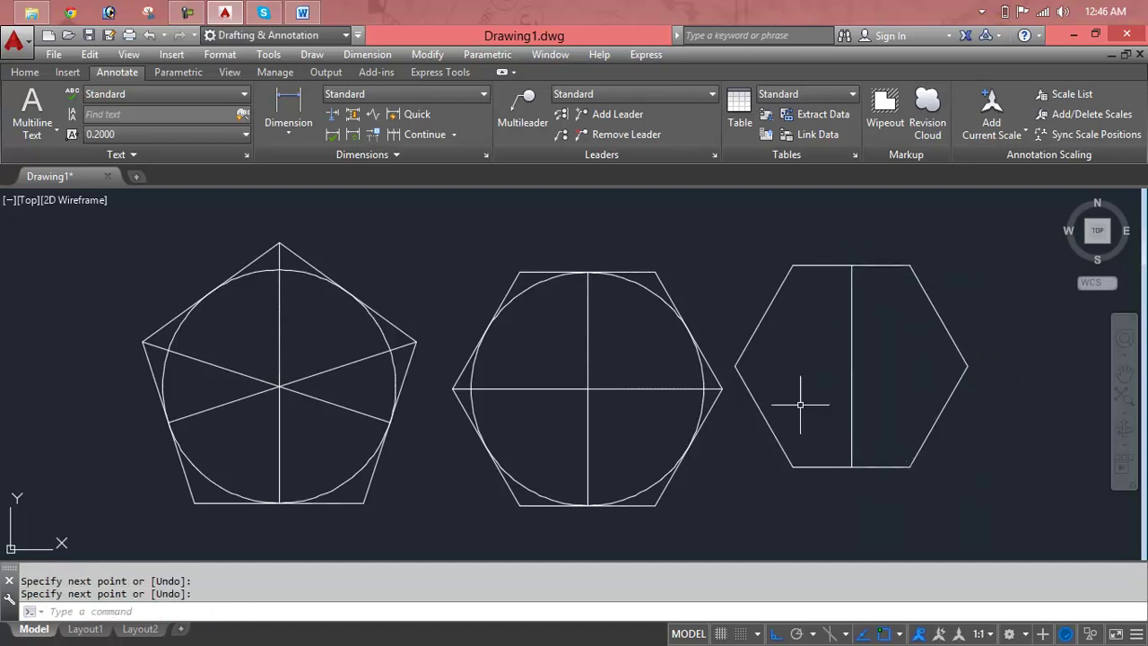
key(Return)
click(737, 364)
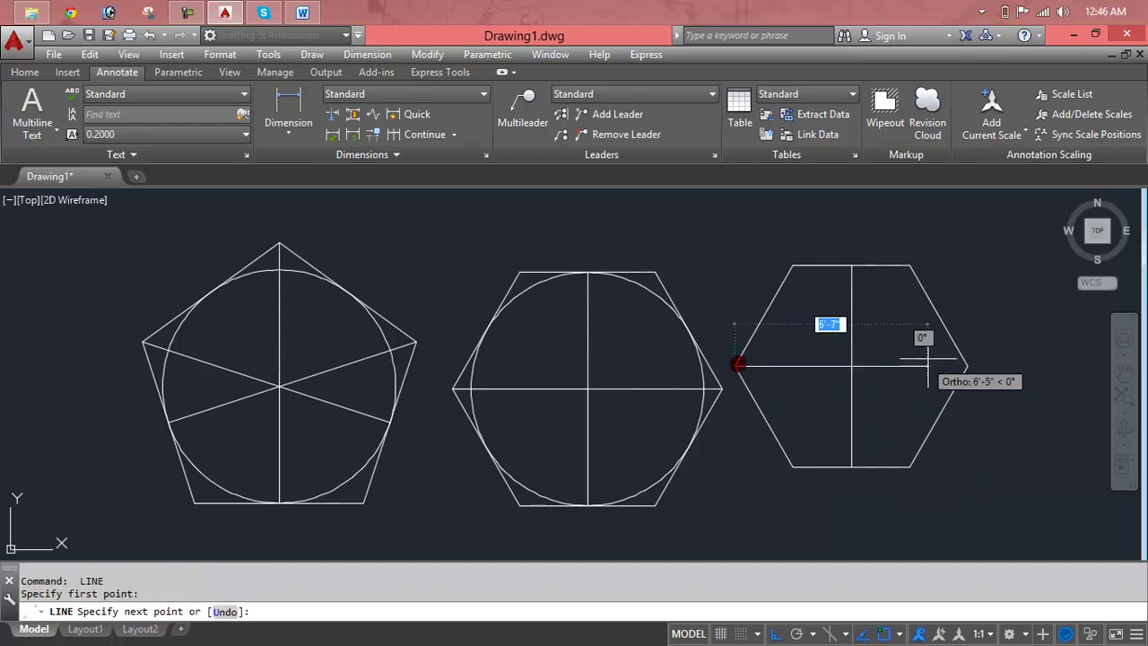
click(967, 366)
key(Return)
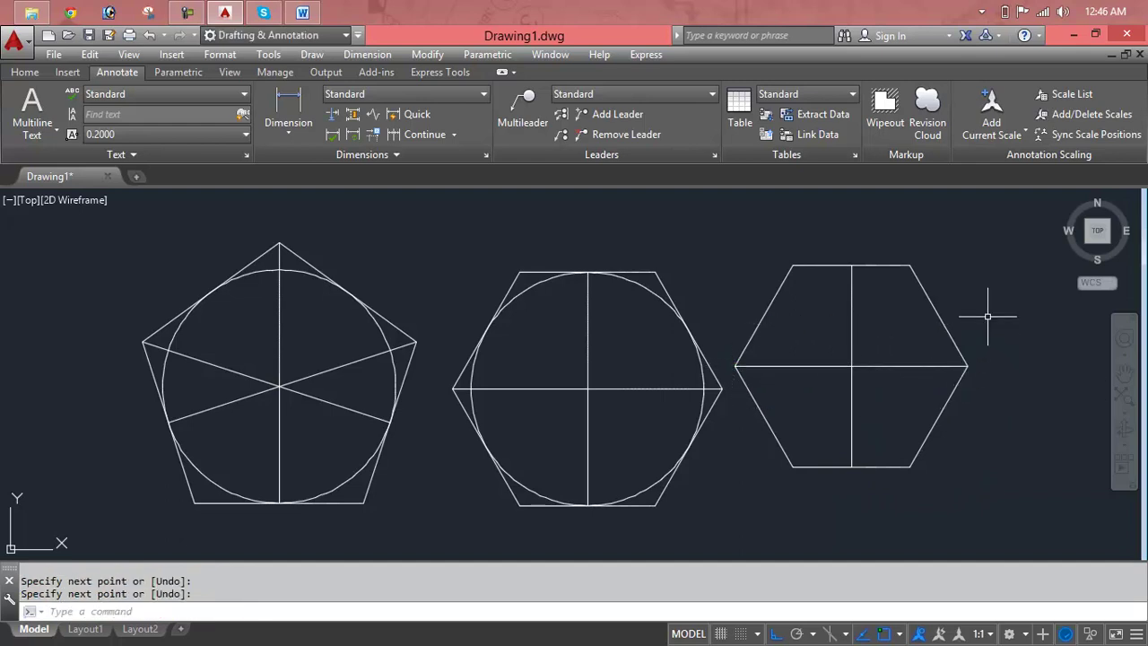
key(Escape)
key(Escape)
Draw a radius-4 circle at the hexagon's centre, then select the right figure group.
text(c)
key(Return)
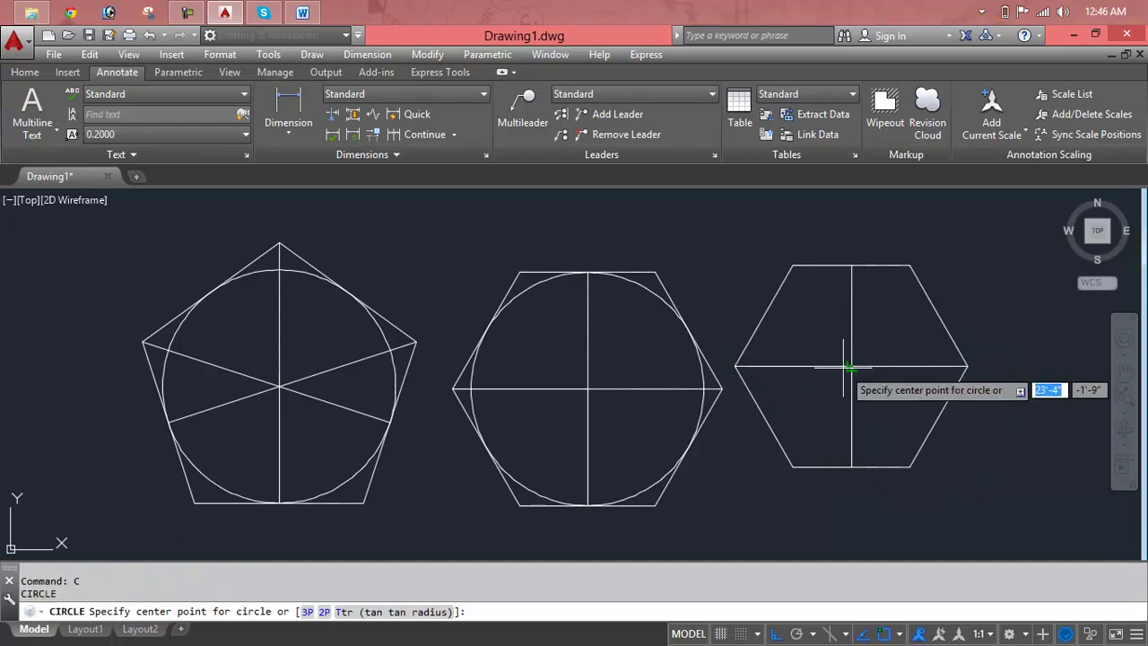
click(851, 366)
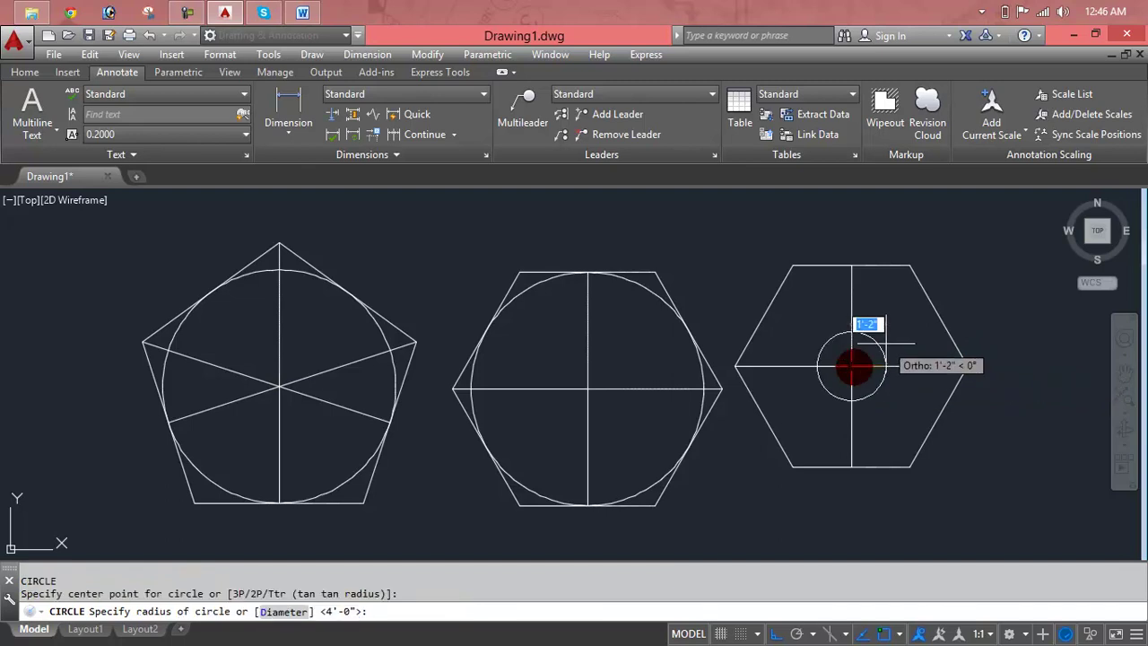
text(4)
key(Return)
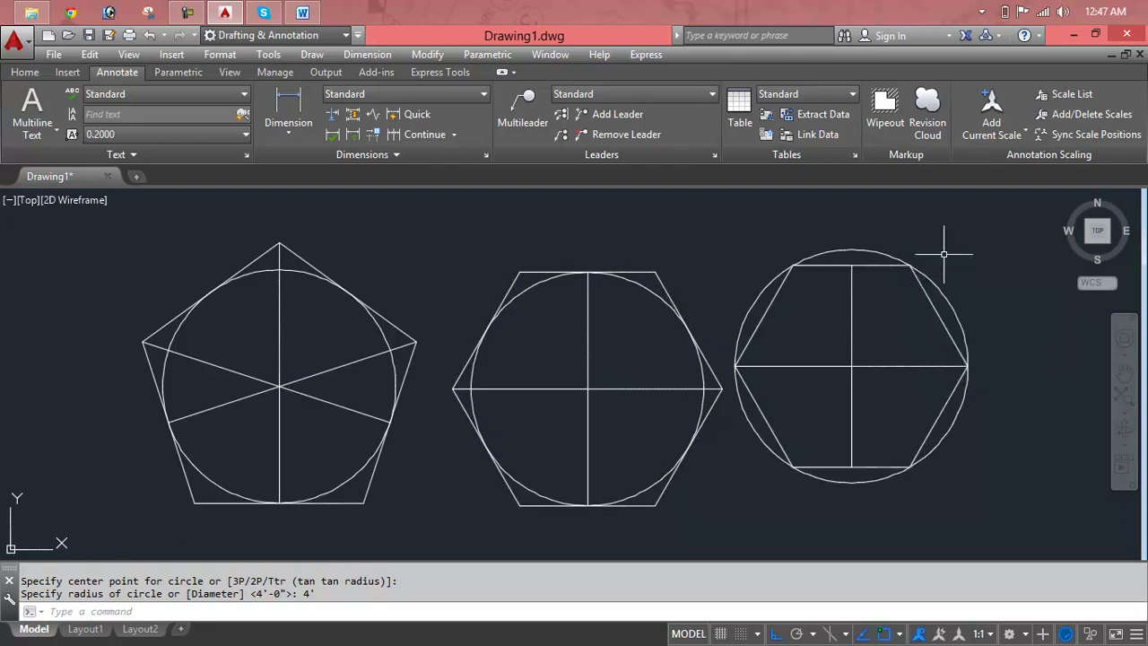
click(949, 251)
click(816, 400)
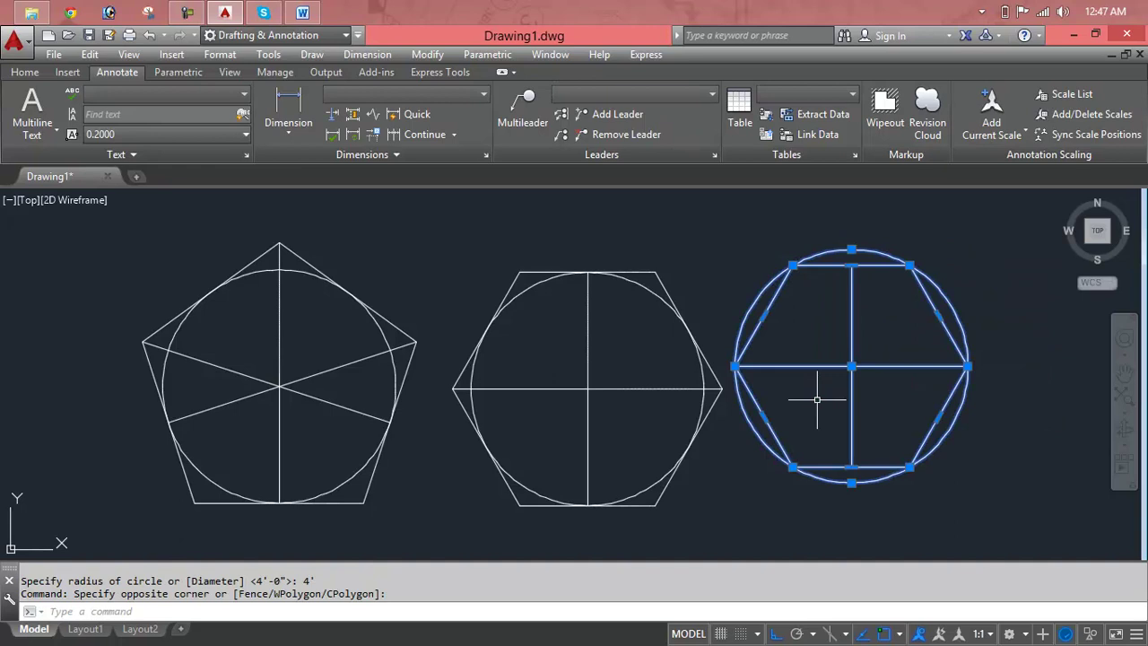
Delete the right hexagon, middle hexagon, pentagon groups and the leftover vertical line.
key(Delete)
click(826, 328)
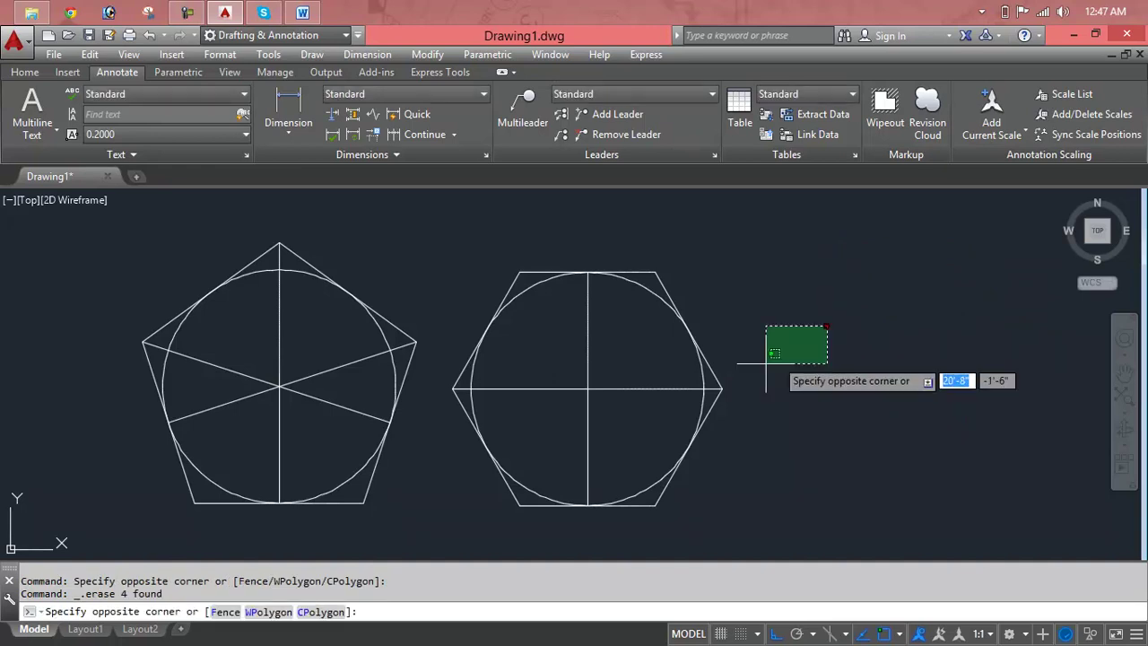
click(519, 435)
key(Delete)
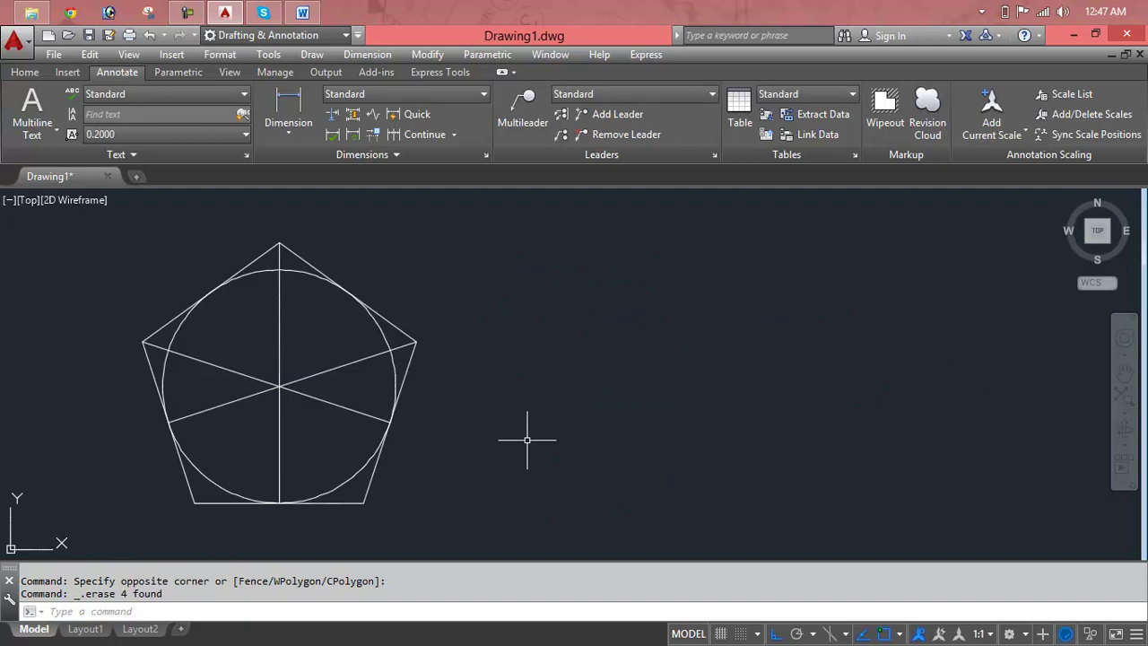
click(498, 309)
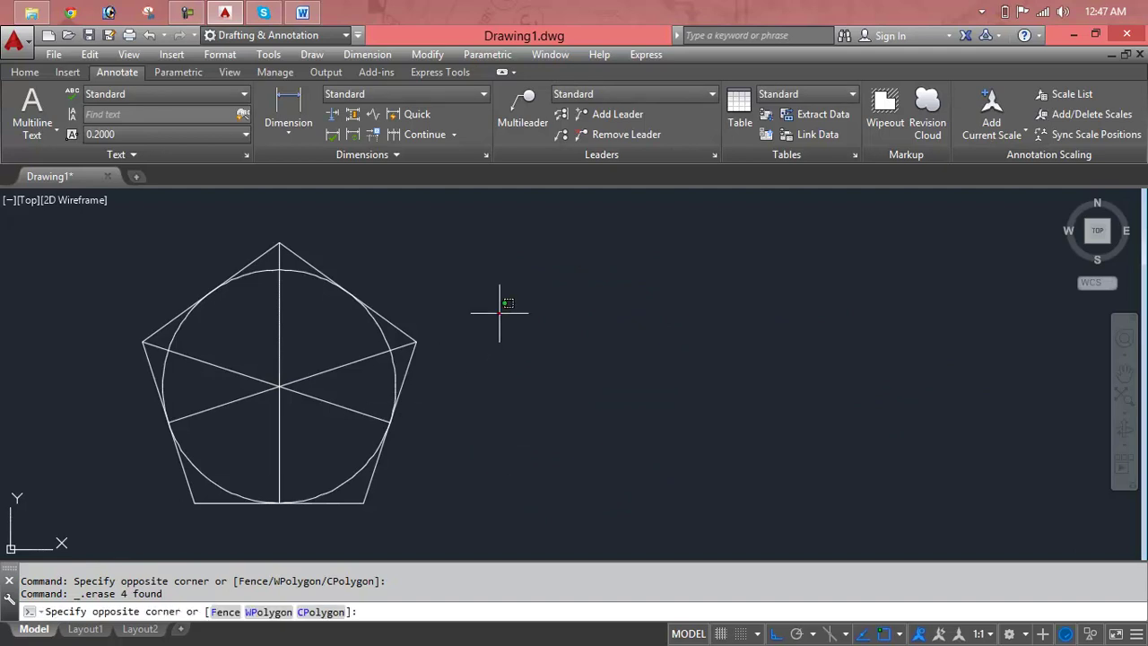
click(297, 410)
key(Delete)
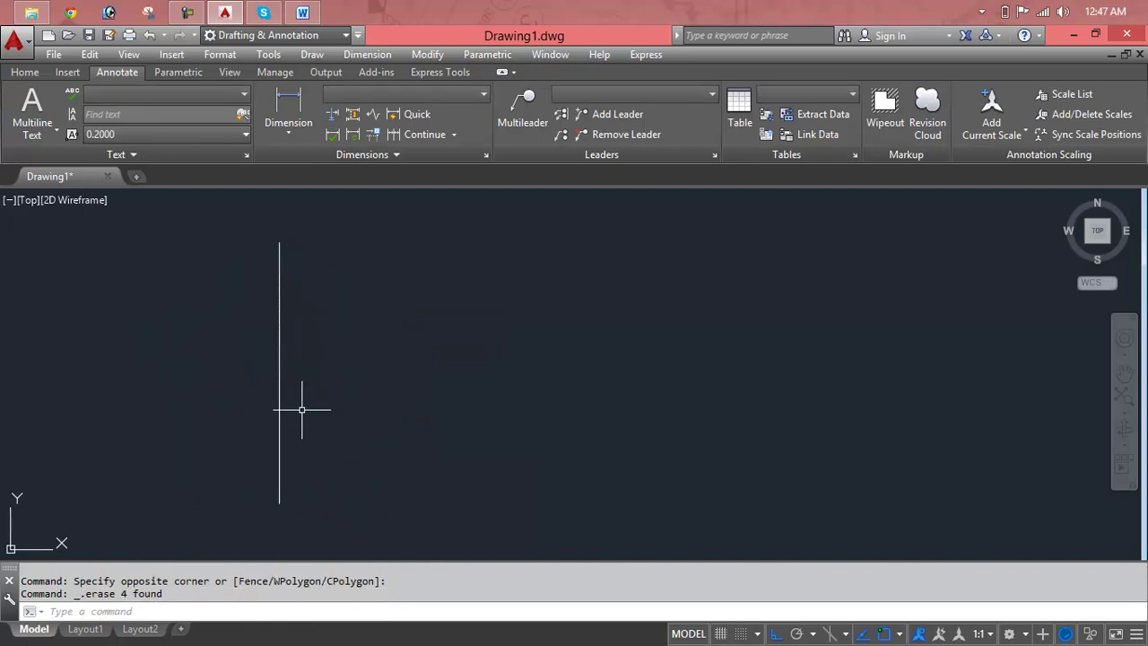
click(375, 332)
click(231, 426)
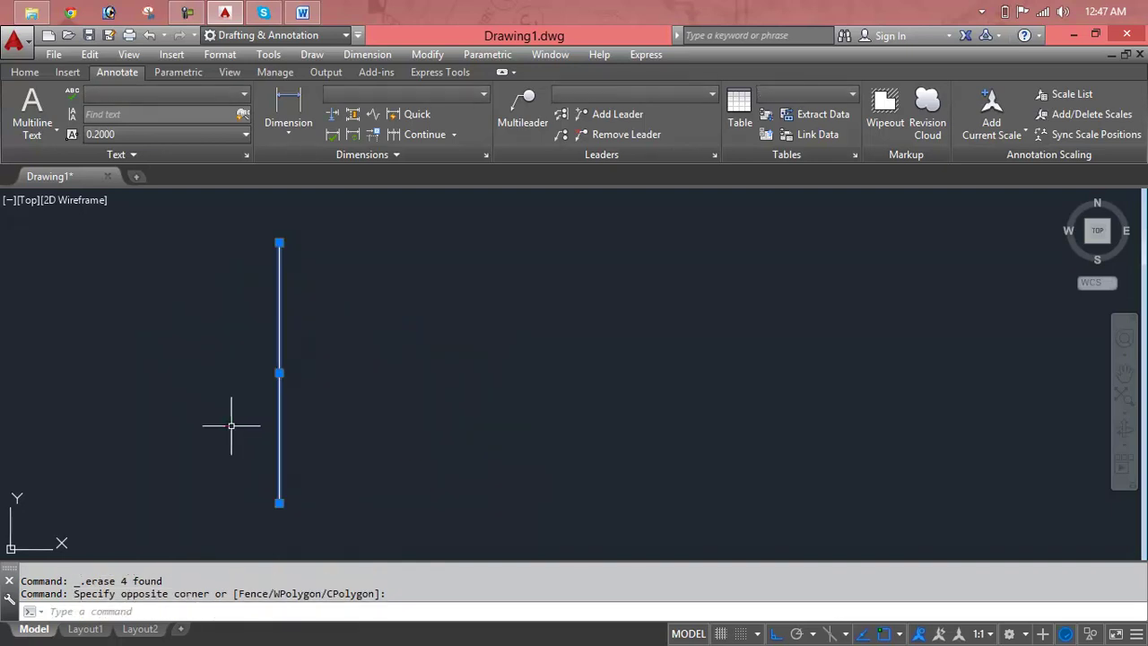
key(Delete)
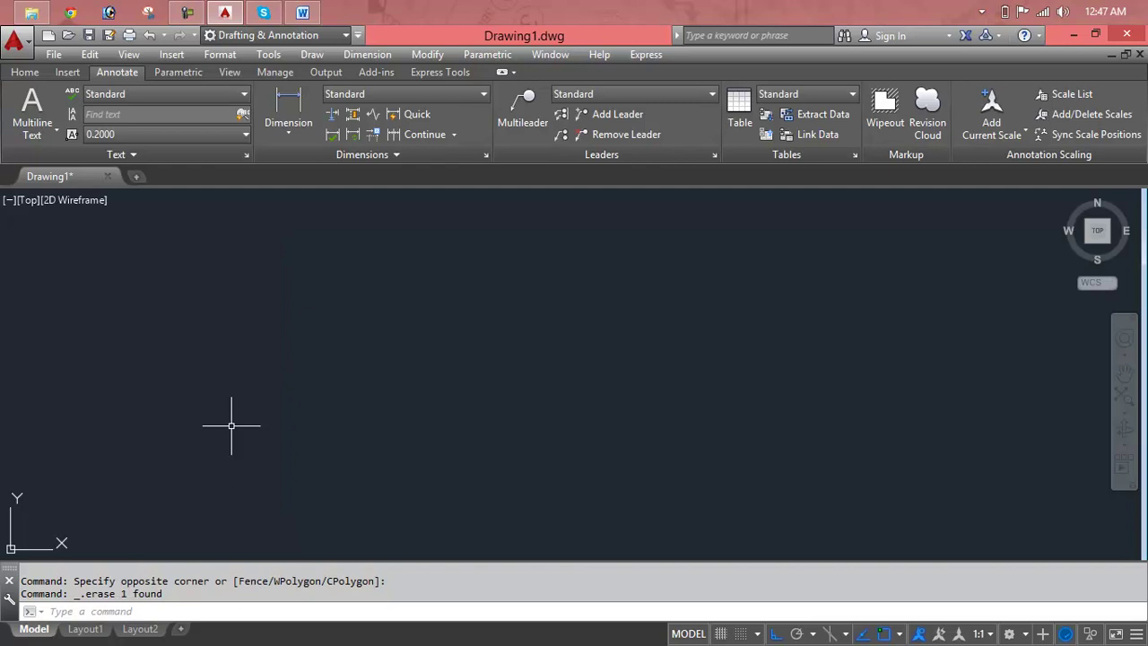
Start a new six-sided polygon, leaving it waiting for the centre point.
text(pol)
key(Return)
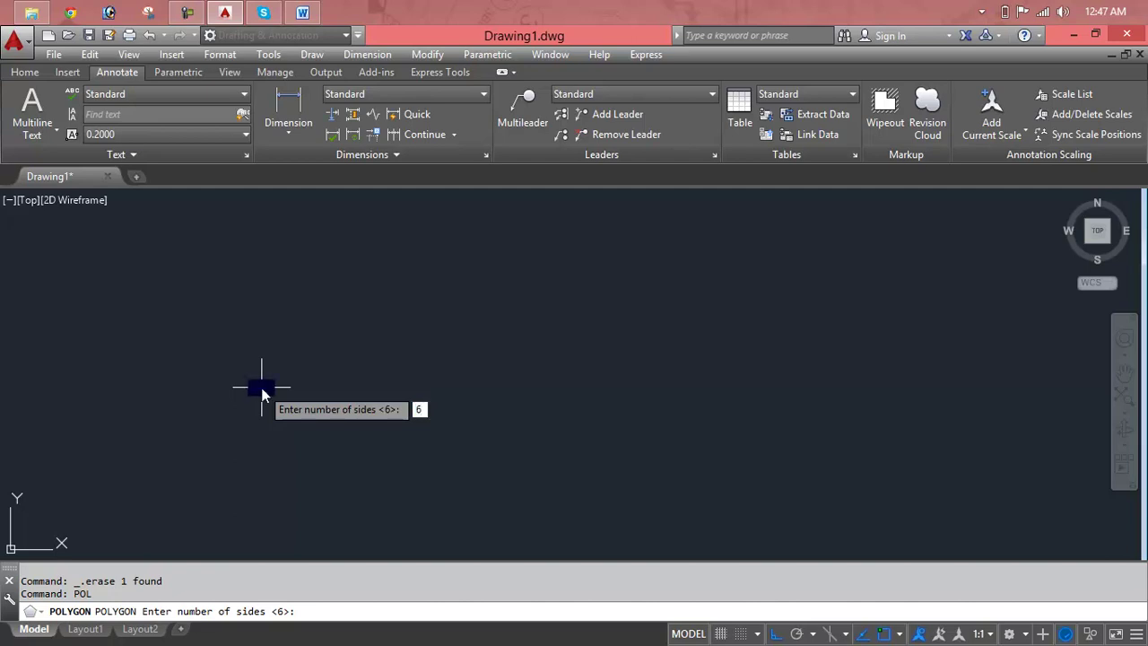
key(Return)
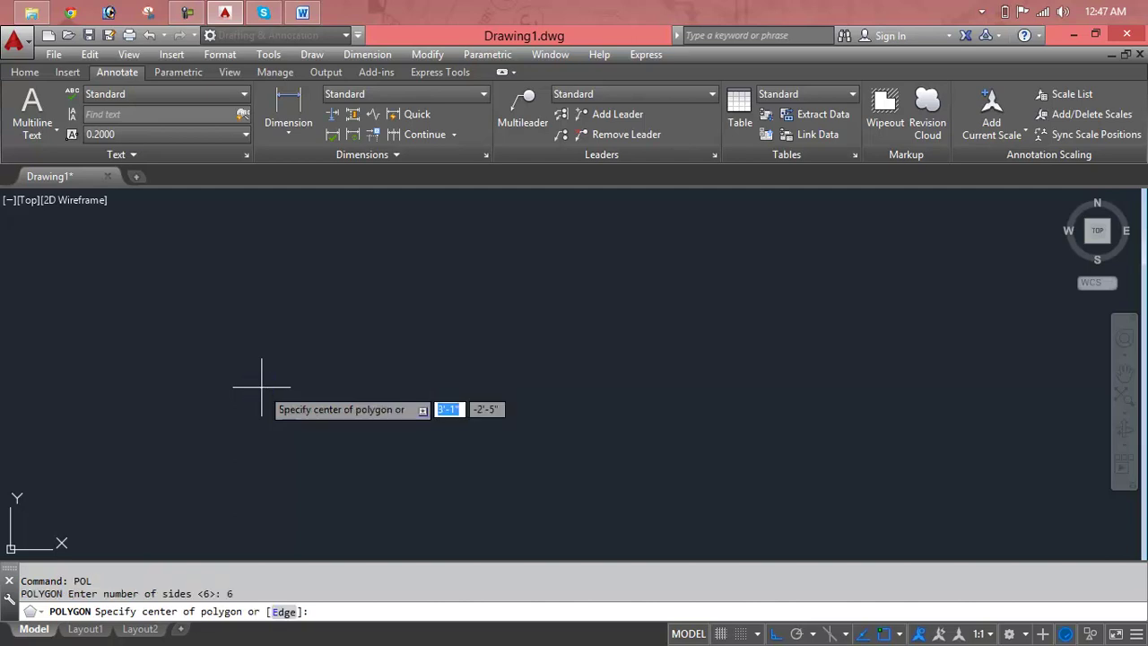
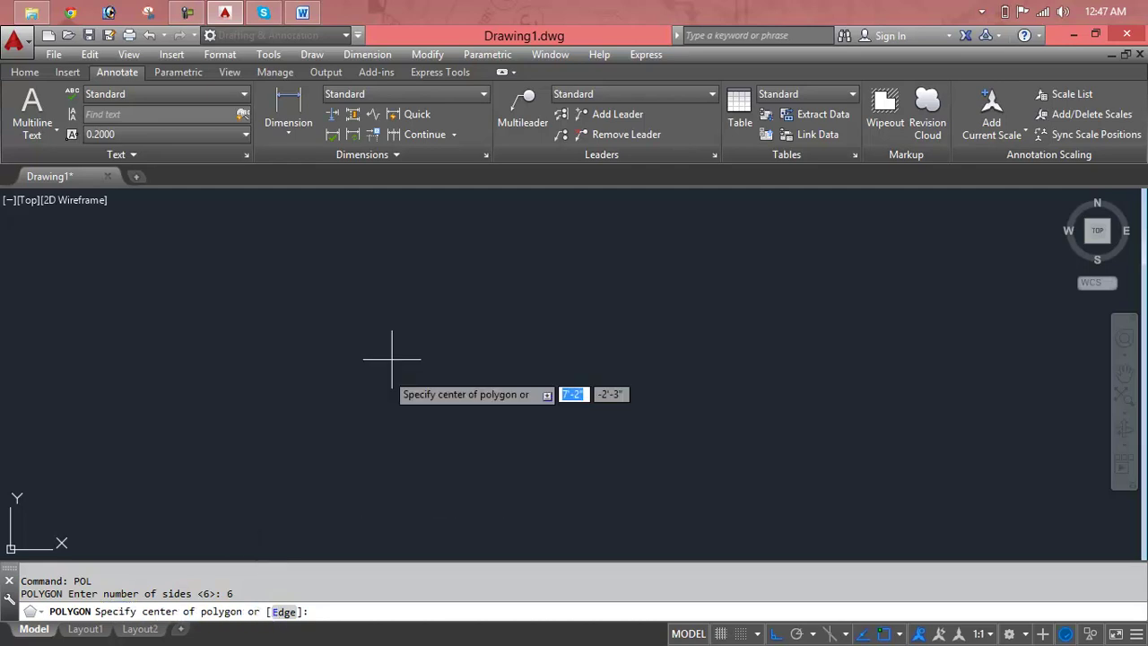
Abandon the edge-method polygon prompt.
text(e)
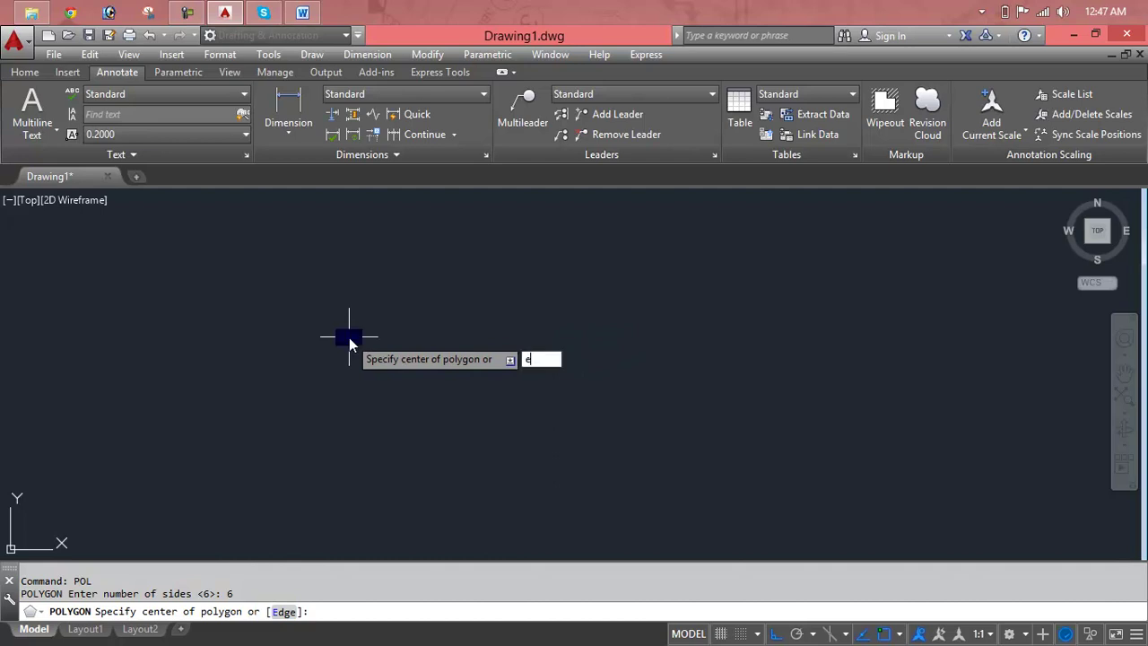
key(Return)
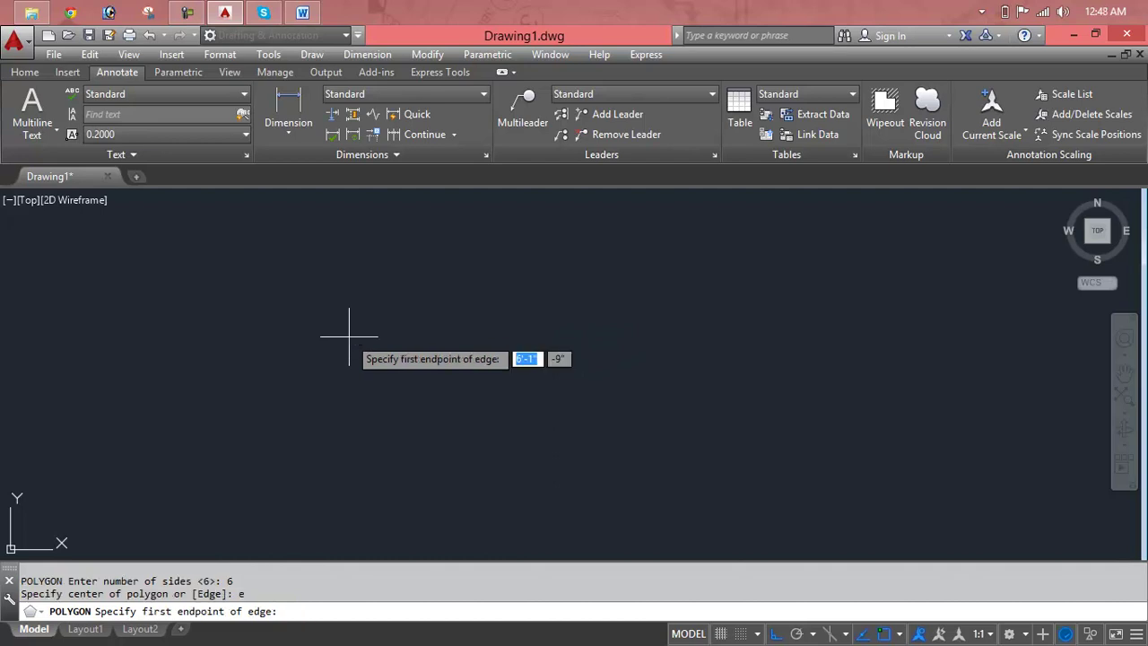
key(Escape)
key(Escape)
key(Escape)
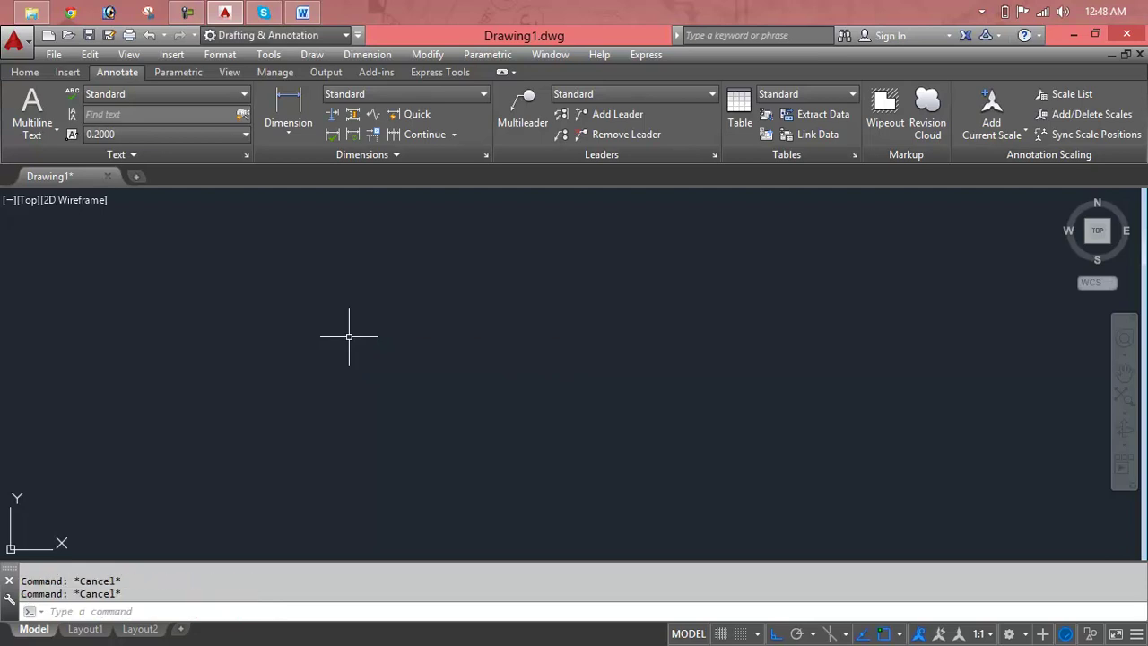
Draw a six-sided polygon at the left, inscribed in a circle of radius 4'.
text(pol)
key(Return)
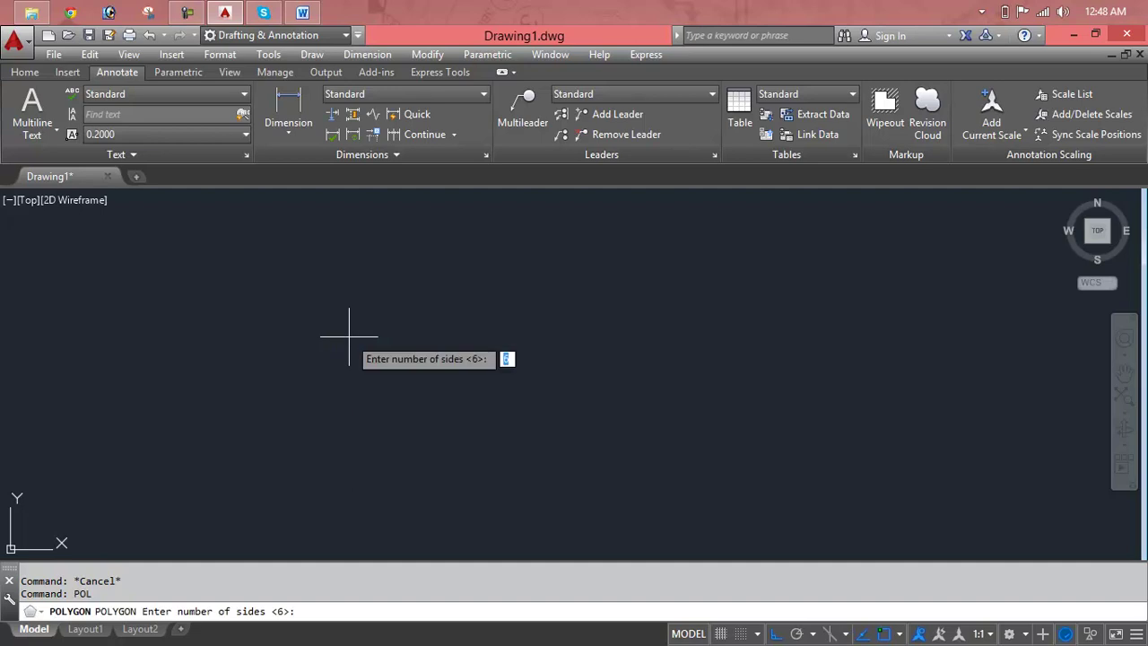
key(Return)
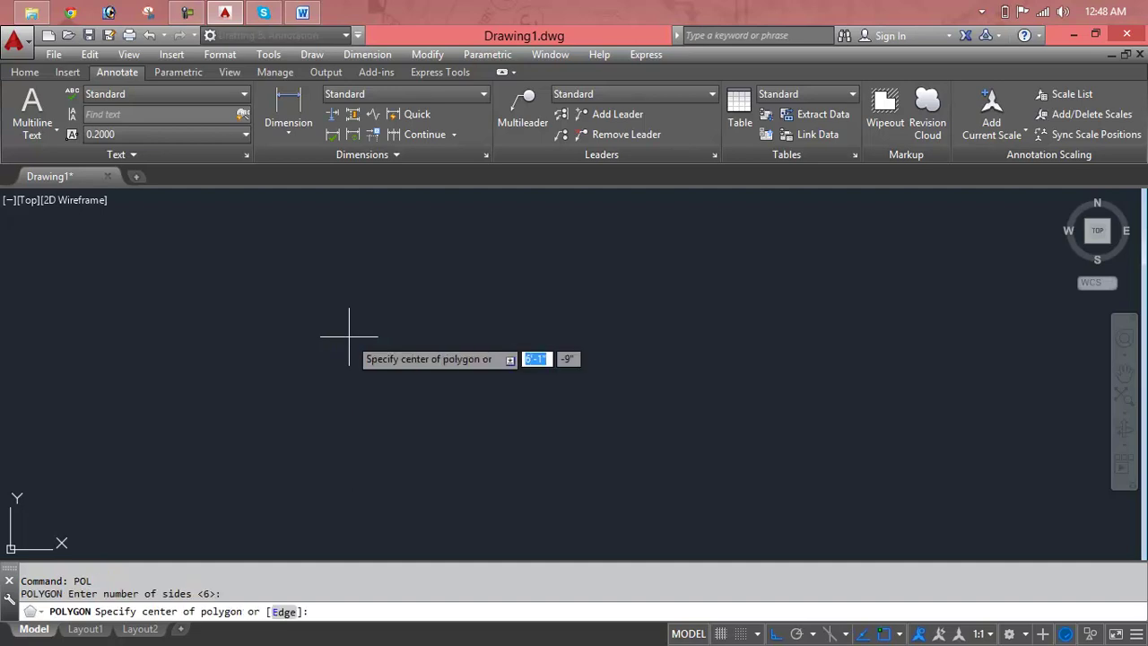
click(349, 336)
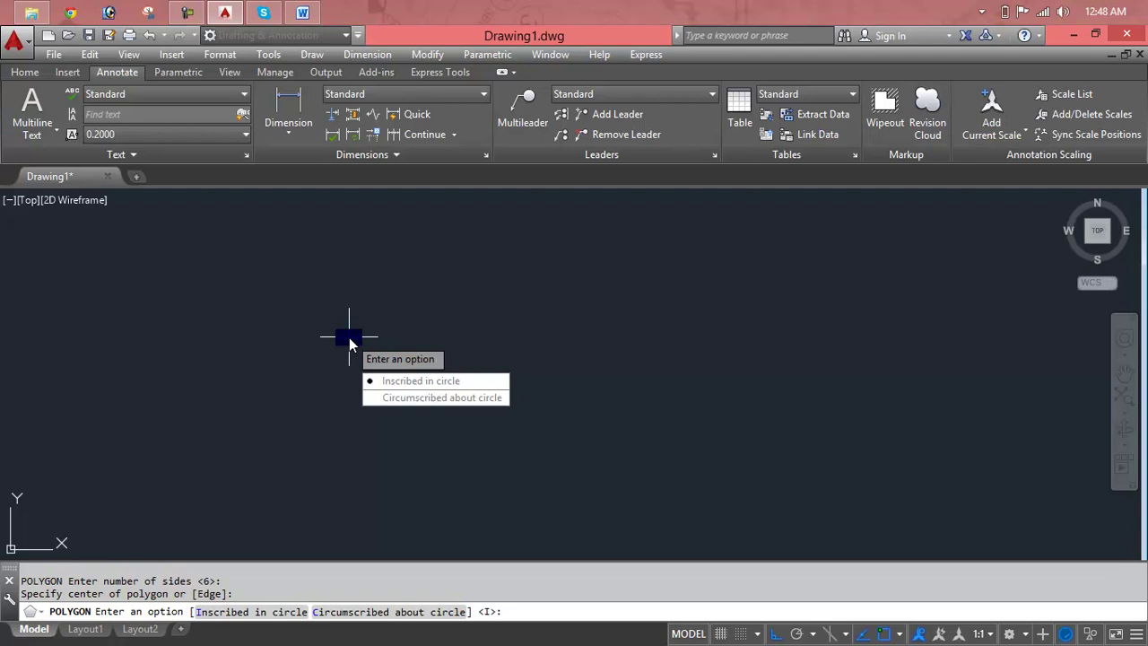
text(i)
key(Return)
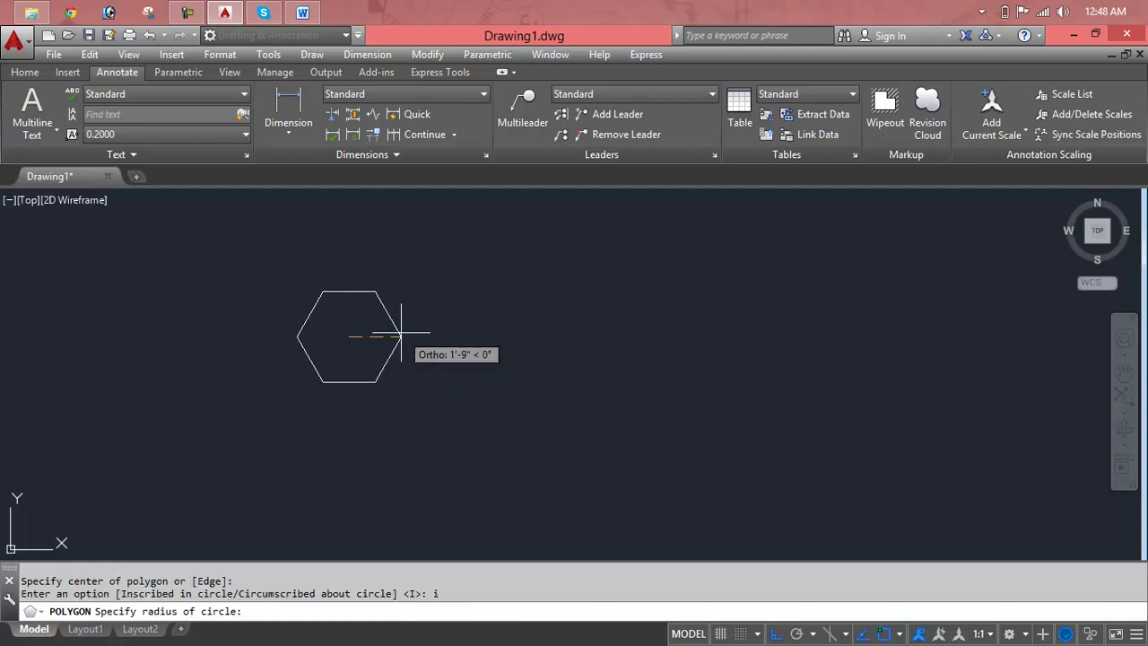
text(4')
key(Return)
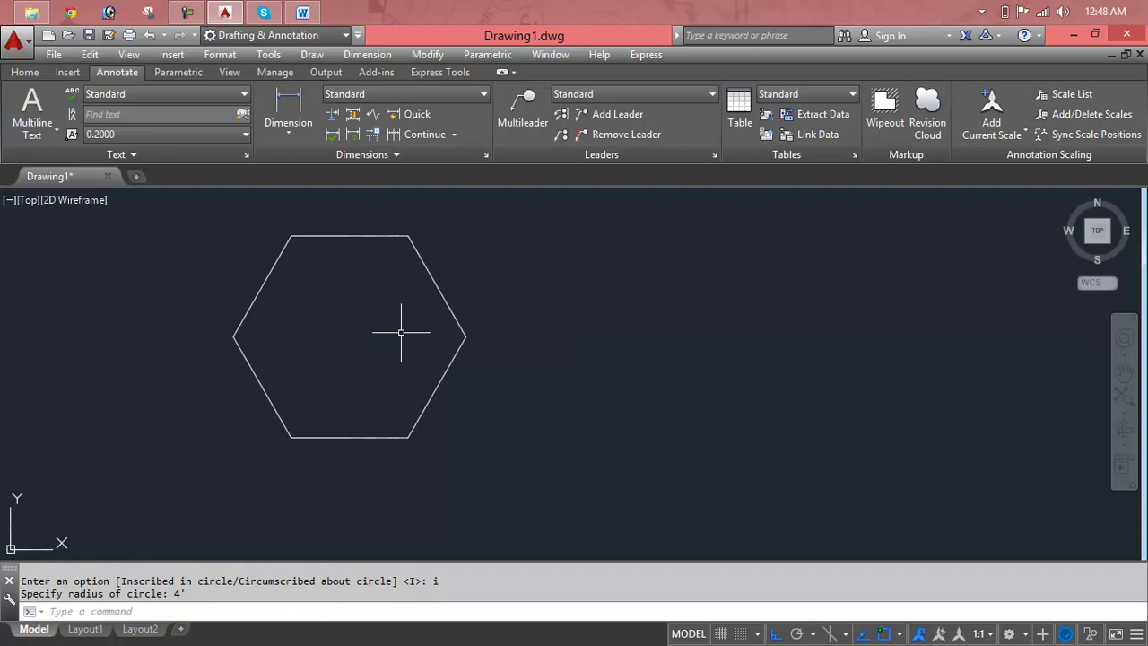
key(Escape)
key(Escape)
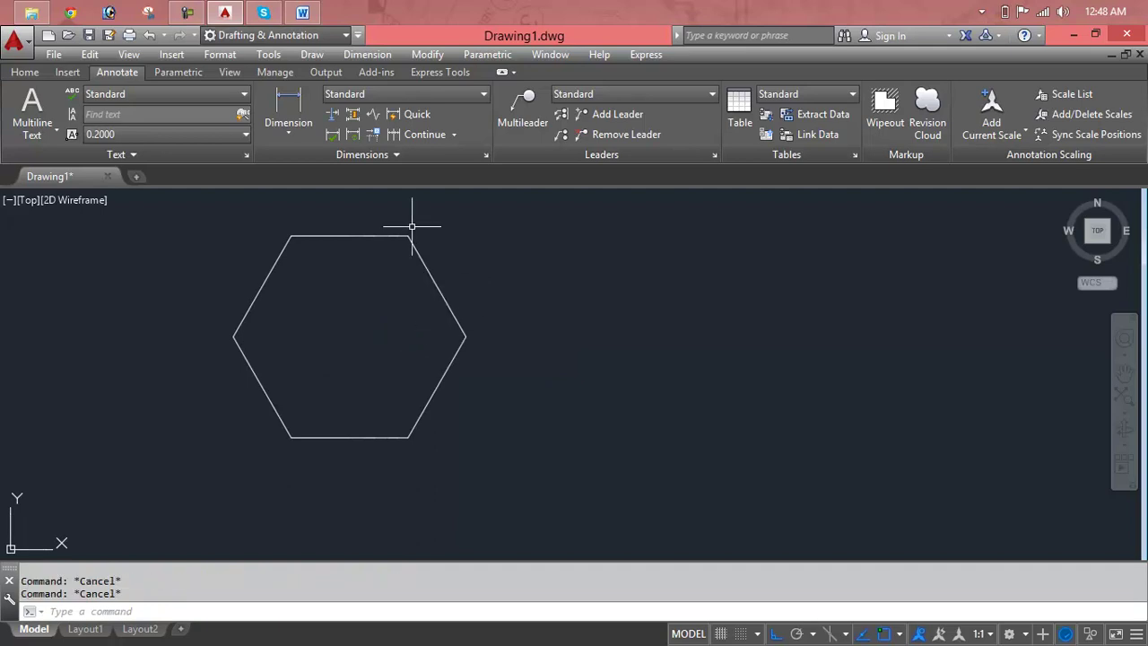
Add an aligned 4' dimension to the hexagon's upper-right side.
click(309, 143)
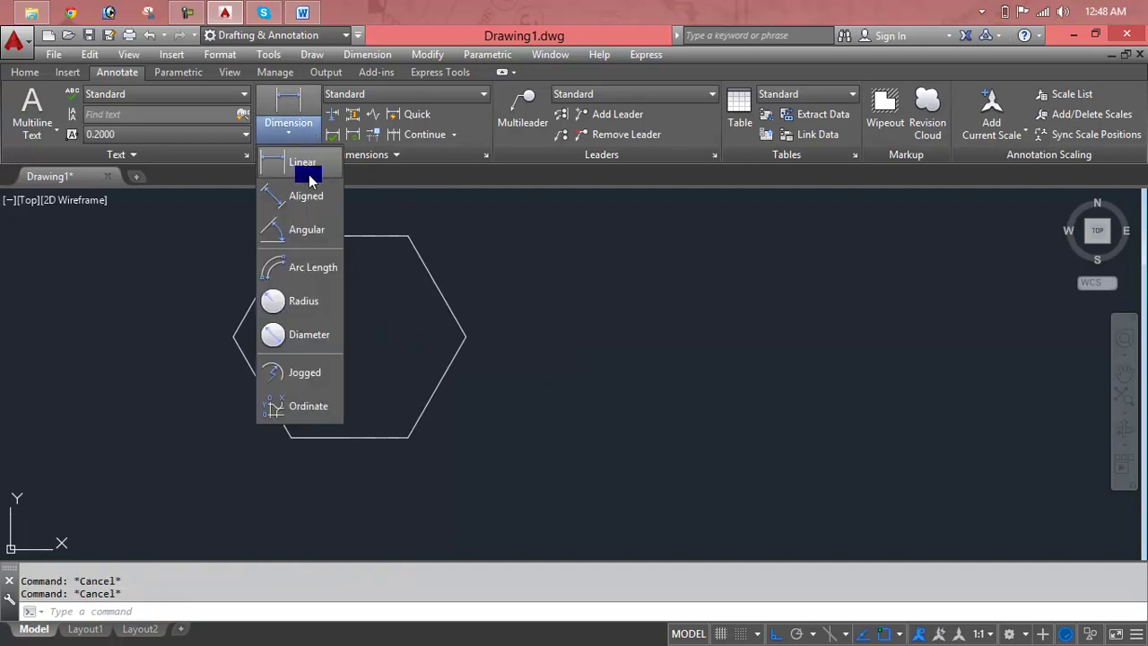
click(308, 195)
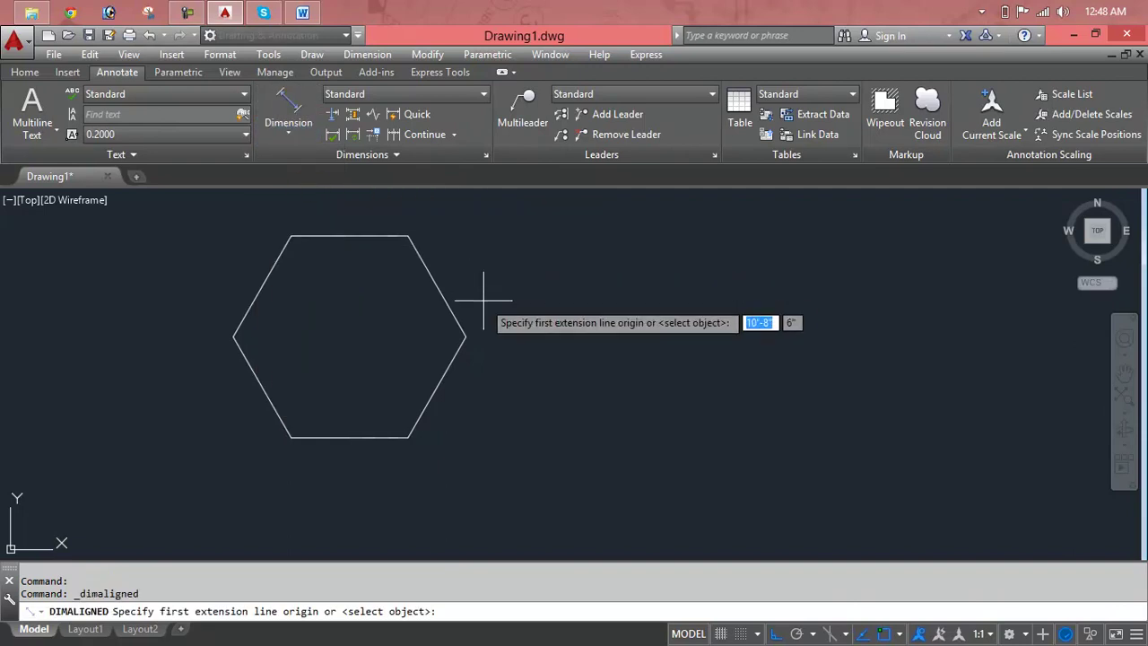
key(Return)
click(445, 295)
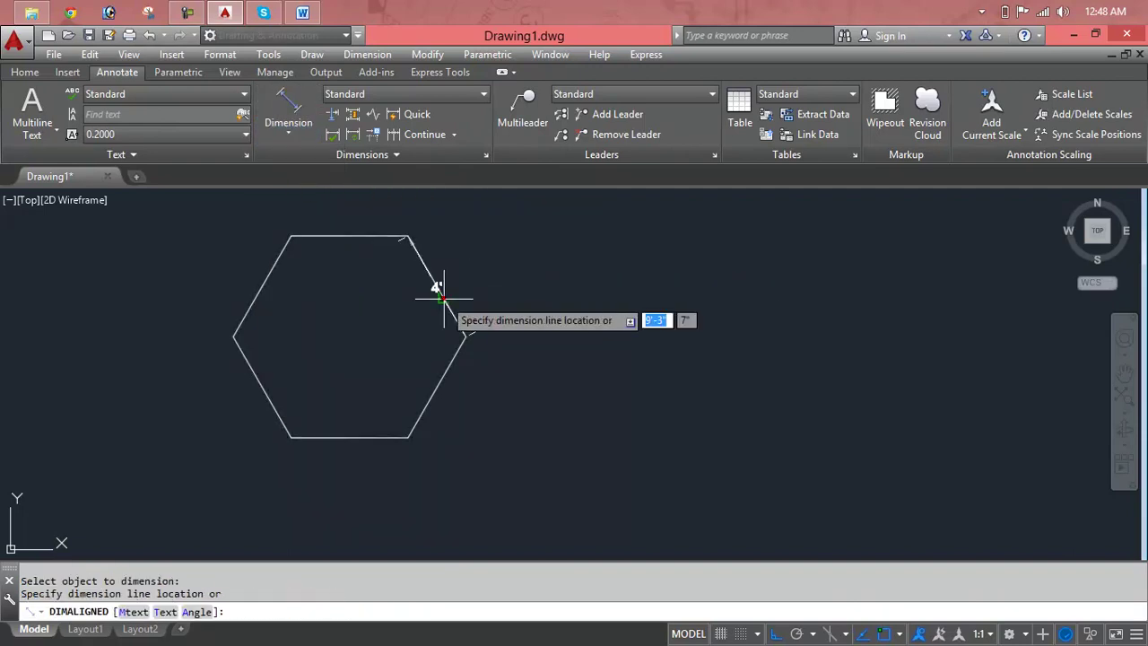
click(484, 299)
right_click(488, 319)
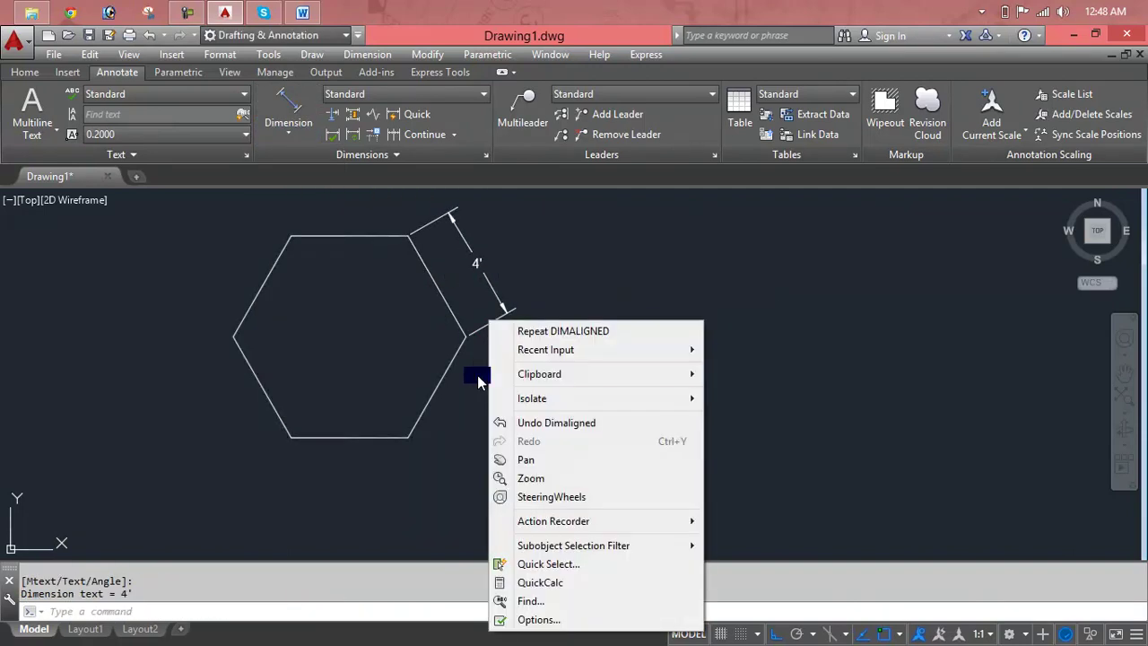
right_click(480, 378)
click(473, 418)
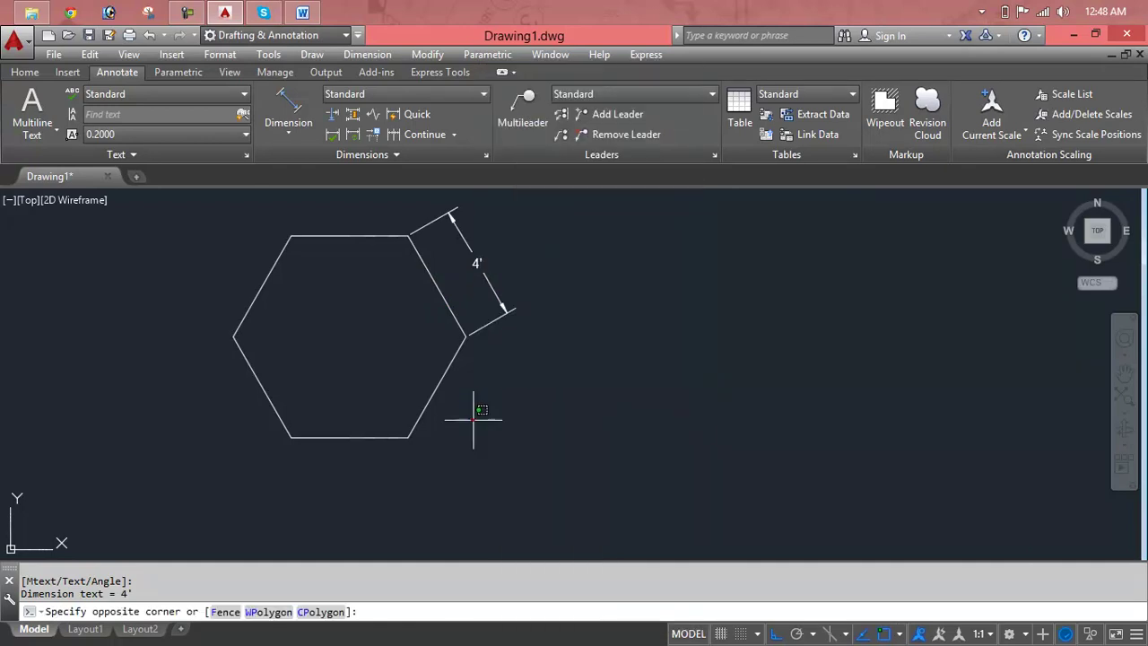
right_click(453, 395)
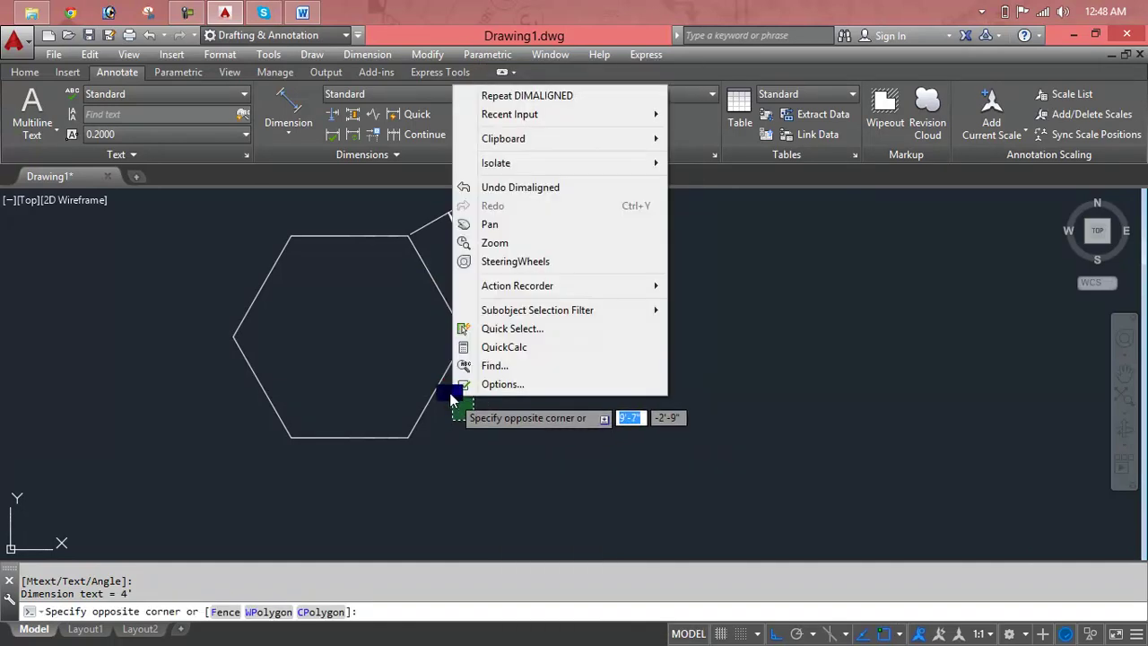
key(Escape)
Add aligned 4' dimensions to the hexagon's lower-right, bottom and lower-left sides.
key(Return)
key(Return)
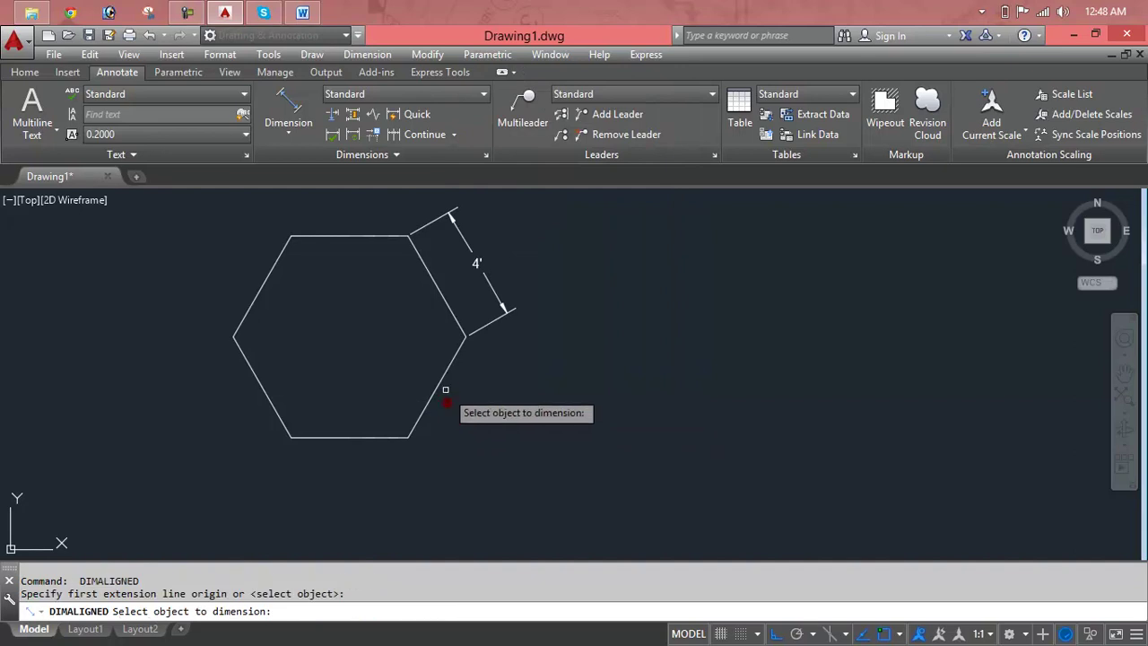
click(438, 386)
click(467, 406)
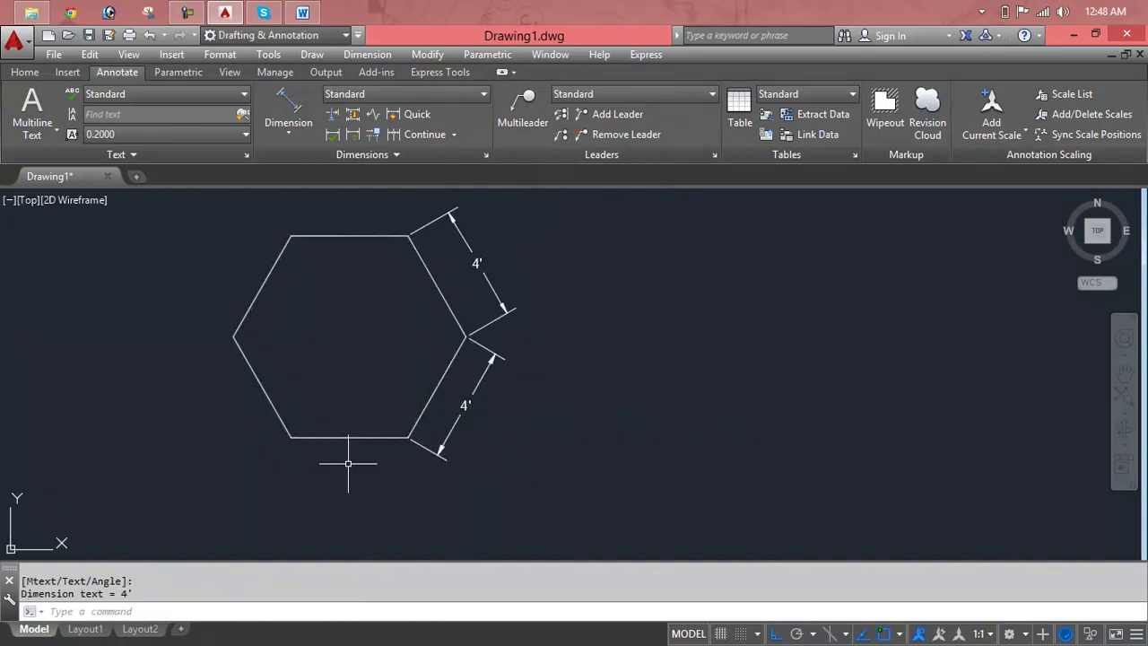
key(Return)
key(Return)
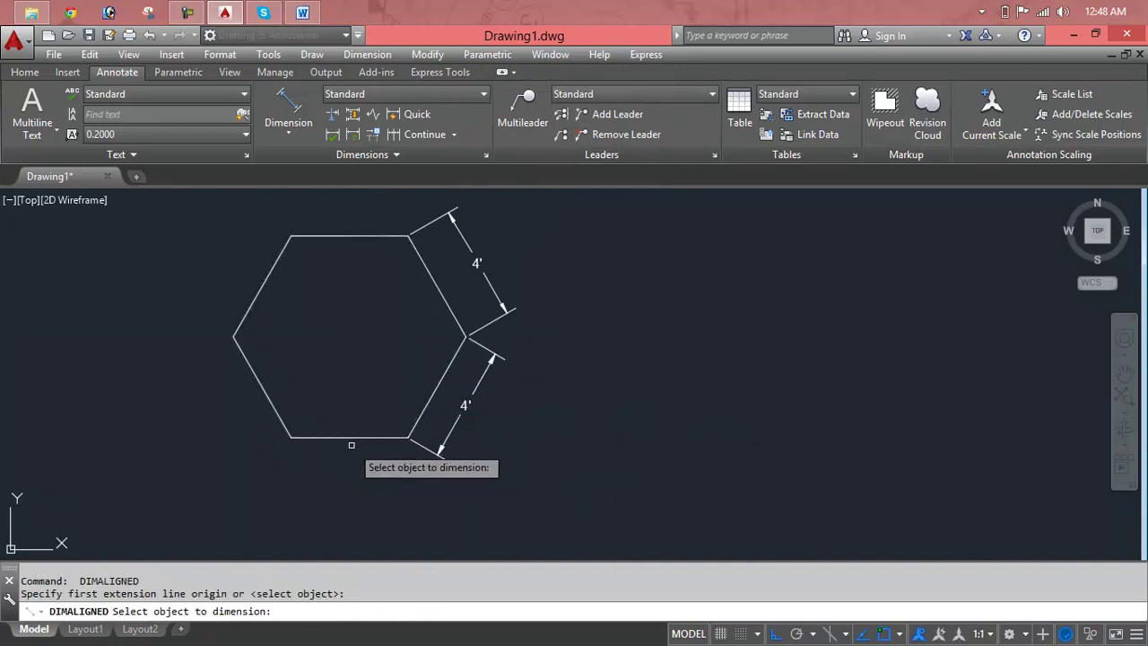
click(351, 436)
click(384, 496)
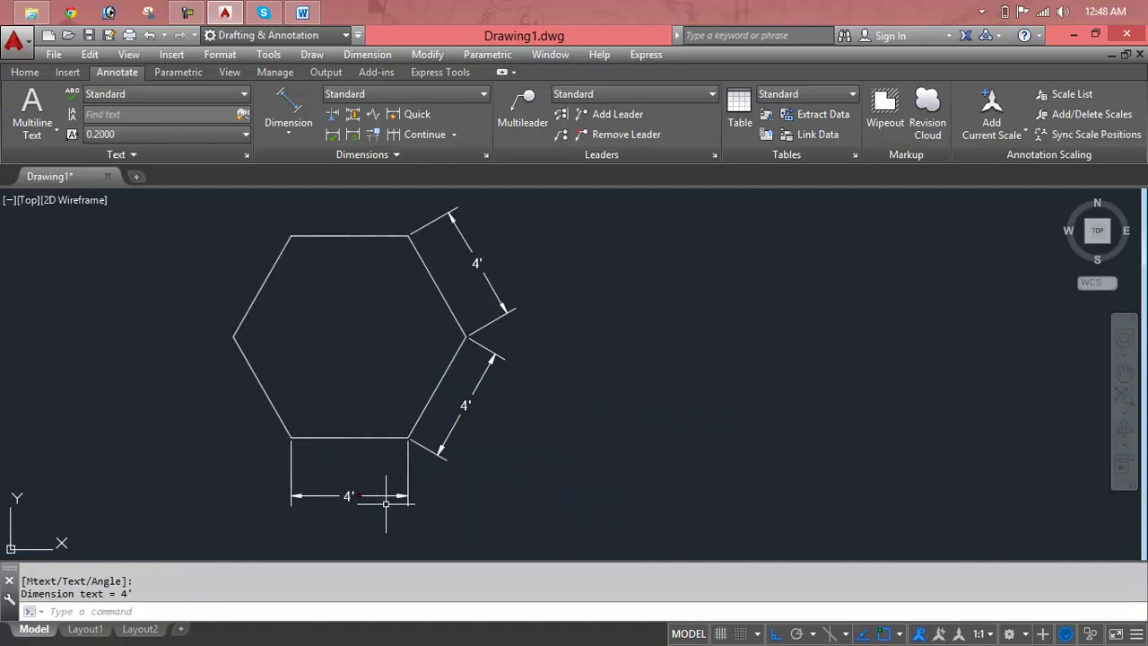
key(Return)
key(Return)
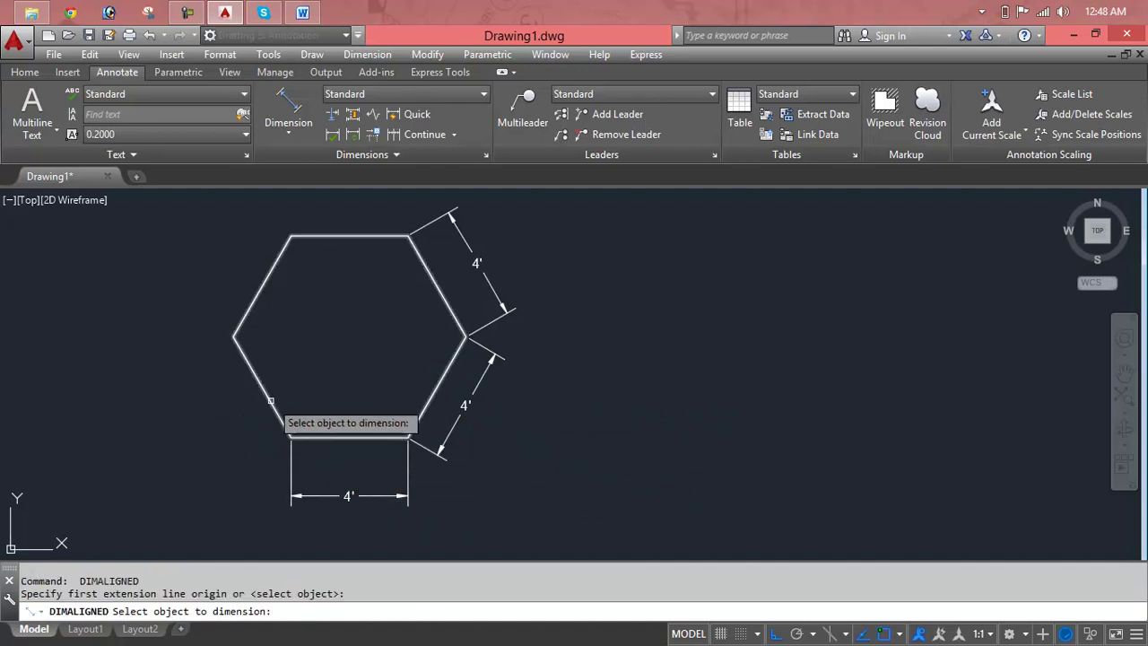
click(271, 397)
click(219, 403)
key(Escape)
key(Escape)
Start the CIRCLE command and cancel it.
text(c)
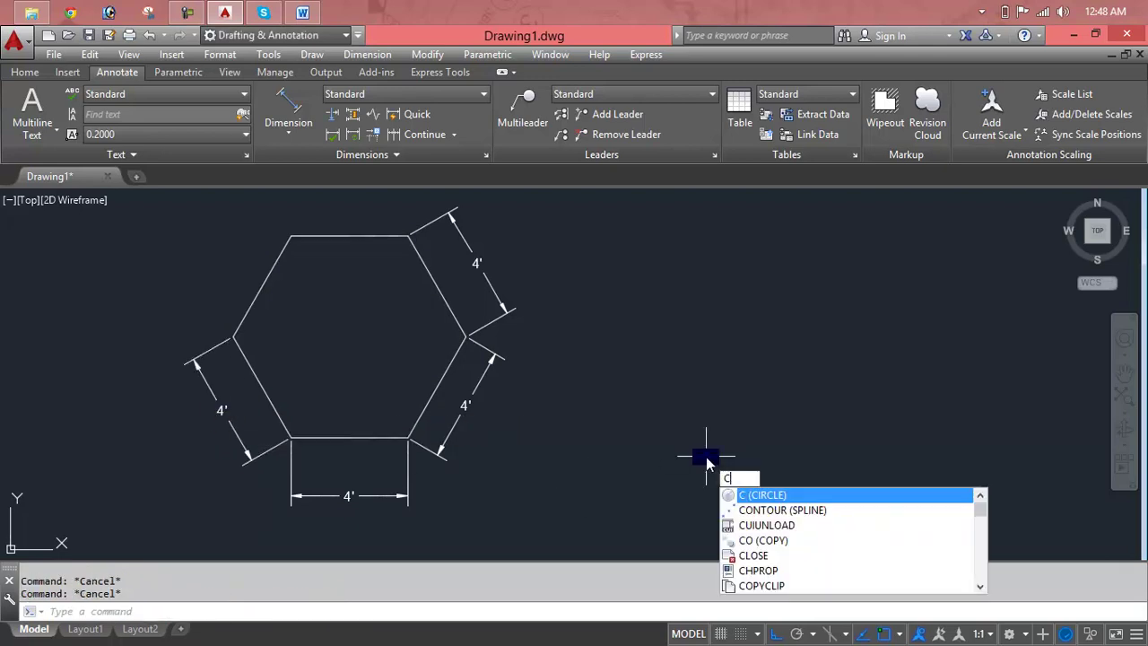
key(Return)
key(Escape)
key(Escape)
key(Escape)
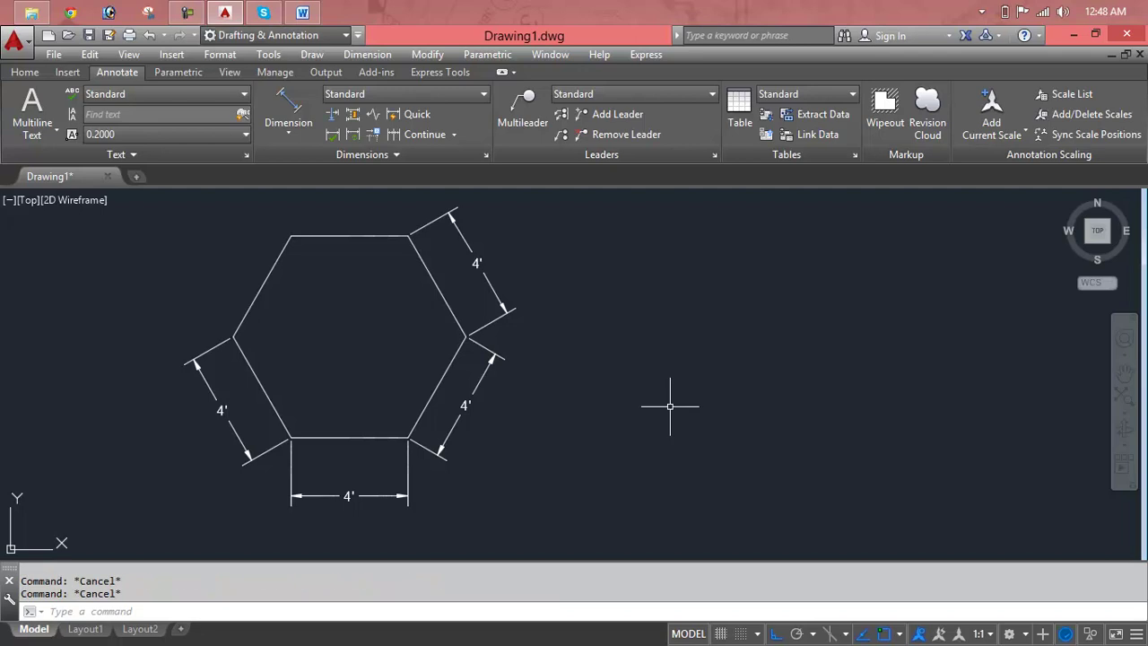
Draw a 5-sided polygon right of the hexagon, inscribed in a radius-4 circle.
text(pool)
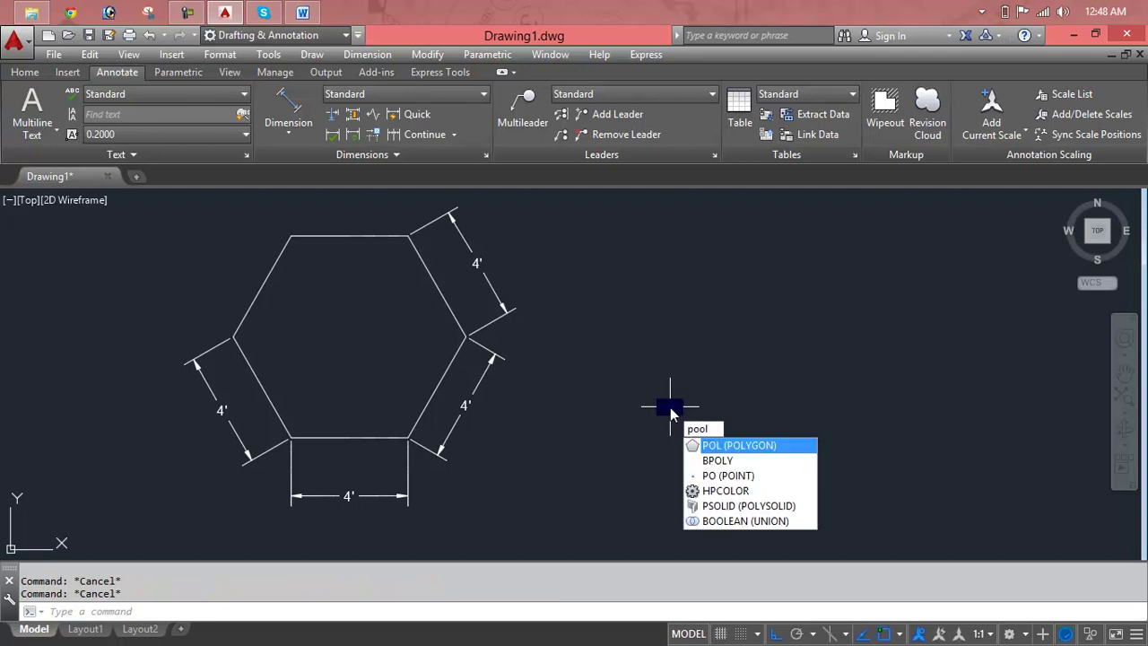
key(BackSpace)
key(BackSpace)
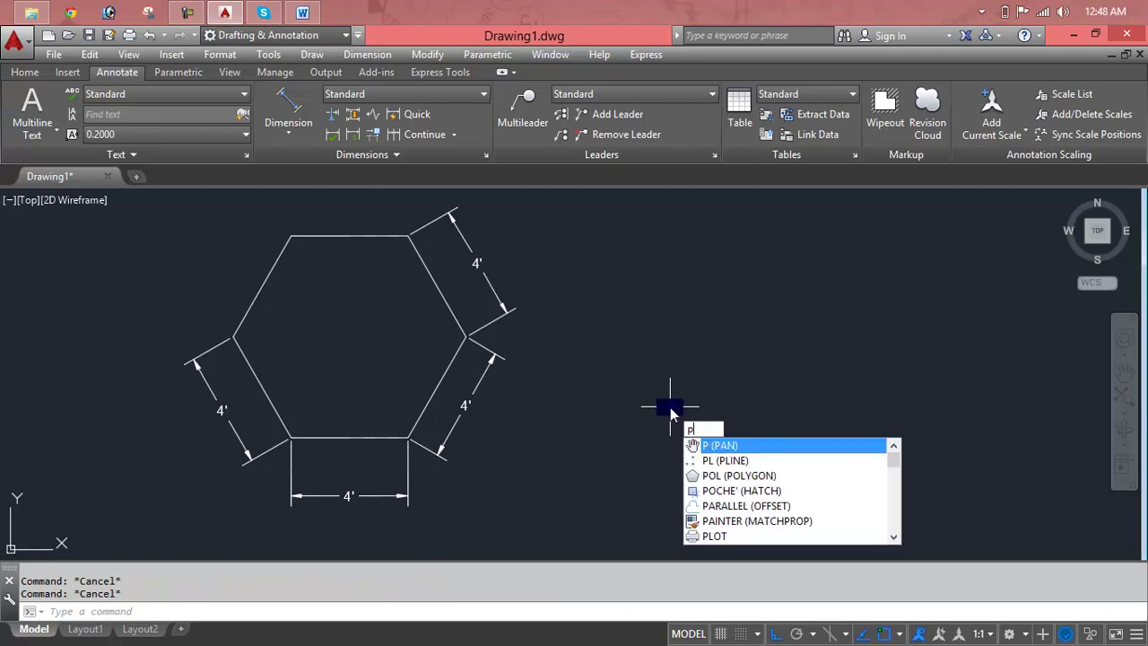
text(ol)
key(Return)
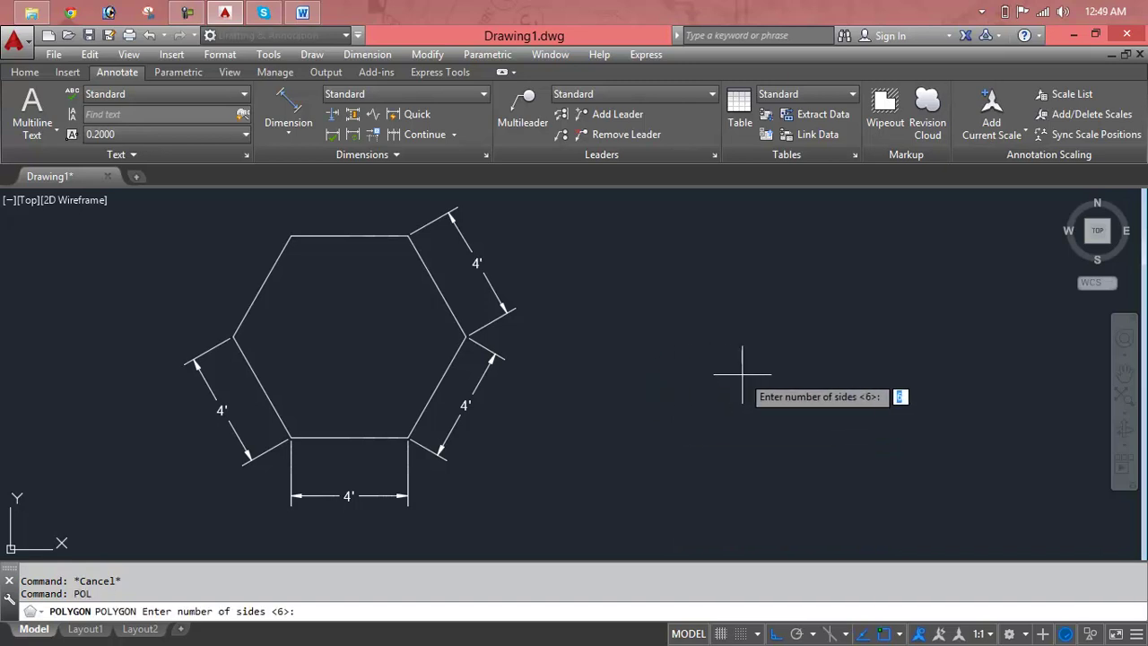
text(5)
key(Return)
click(742, 374)
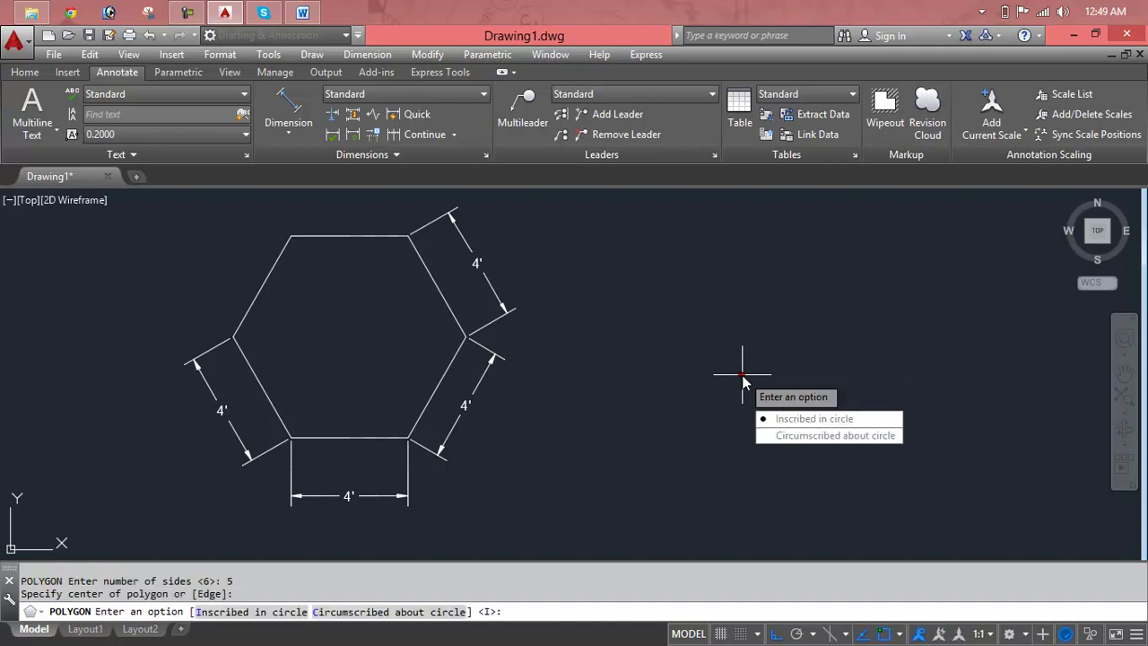
key(Return)
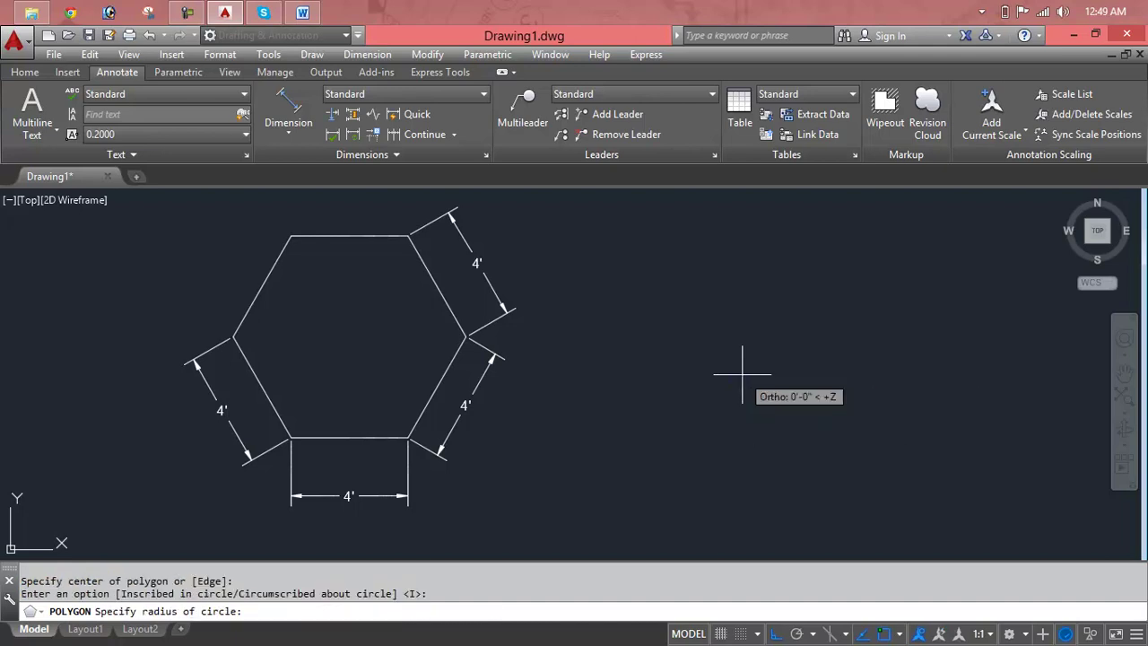
text(4)
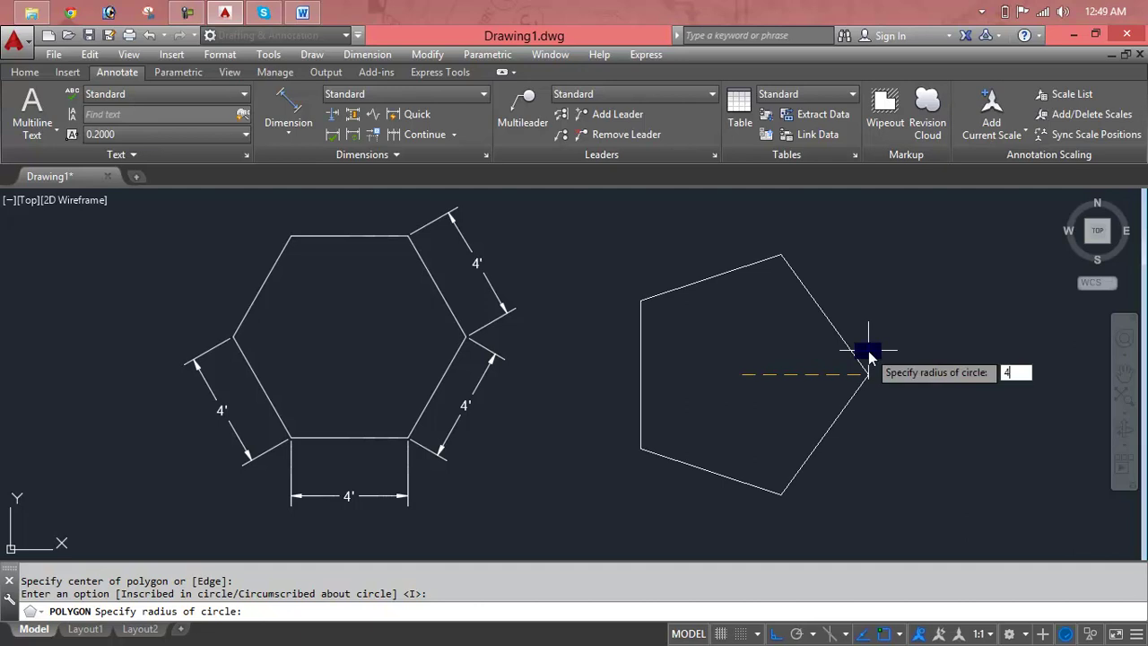
key(Return)
key(Escape)
key(Escape)
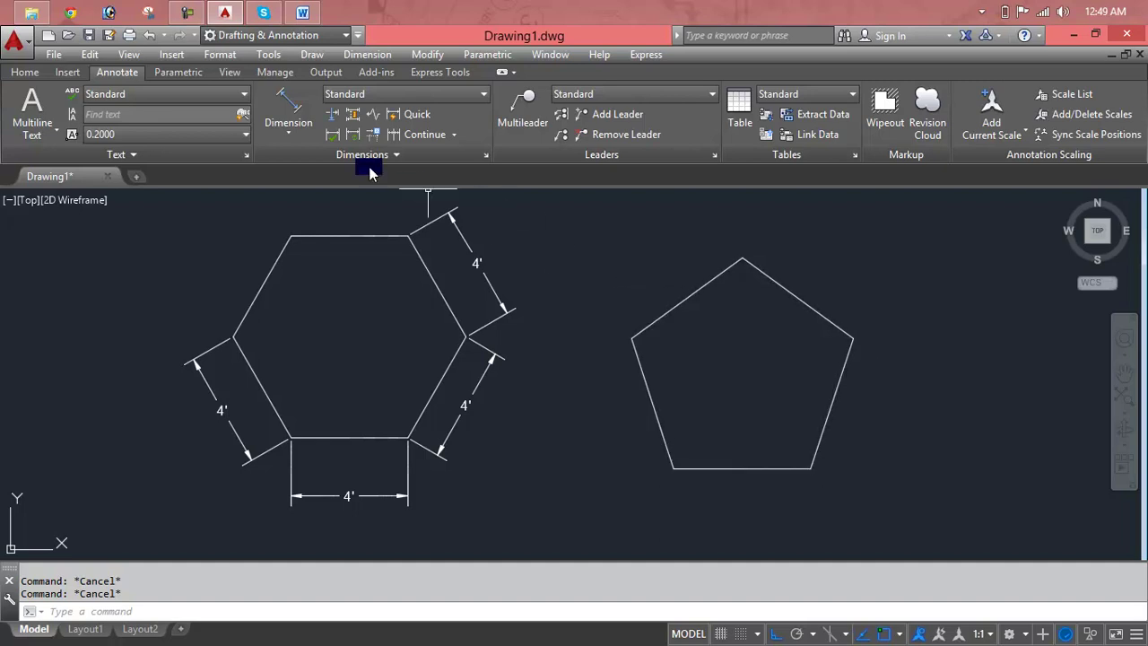
Add an aligned 4'-8" dimension to the pentagon's upper-right edge.
click(292, 130)
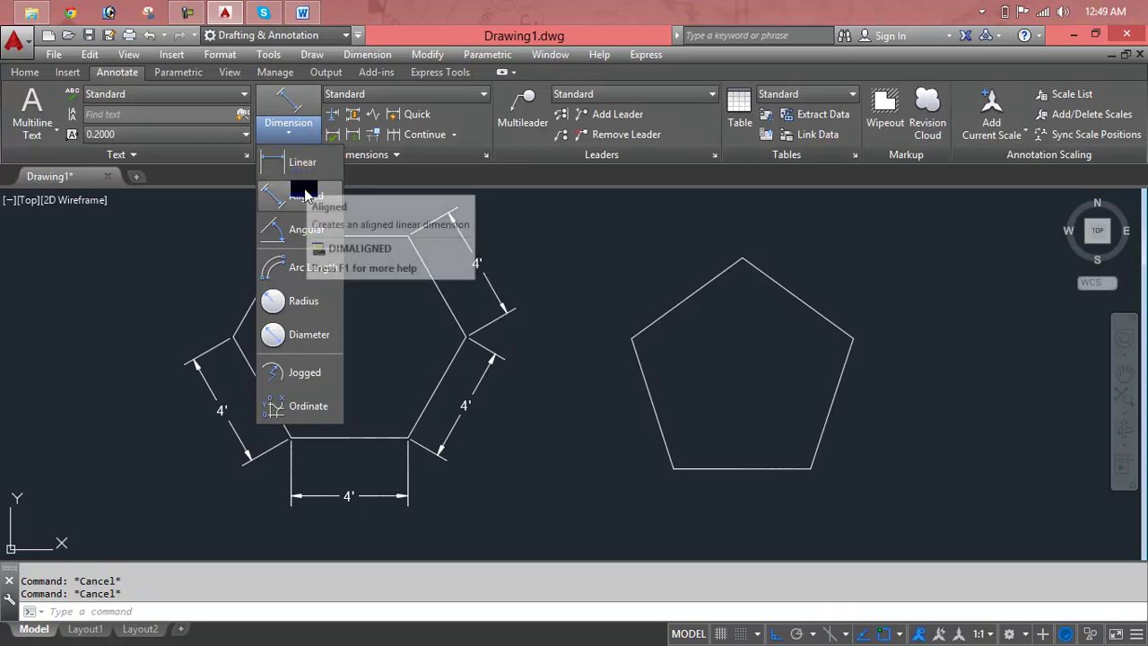
click(300, 195)
key(Return)
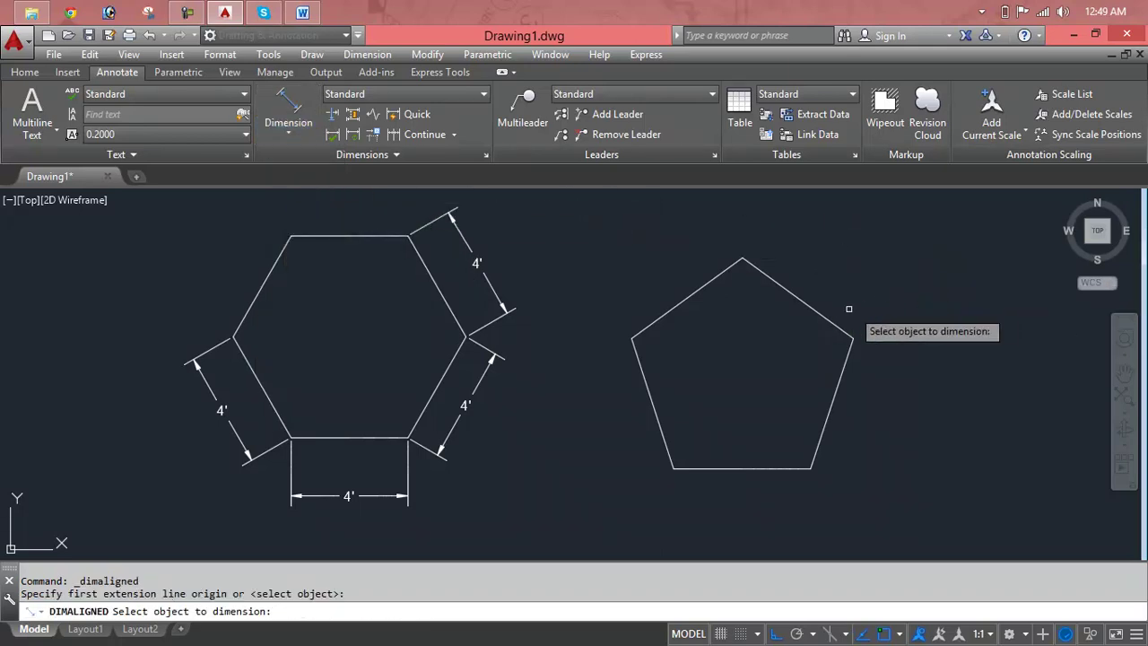
click(827, 318)
click(853, 260)
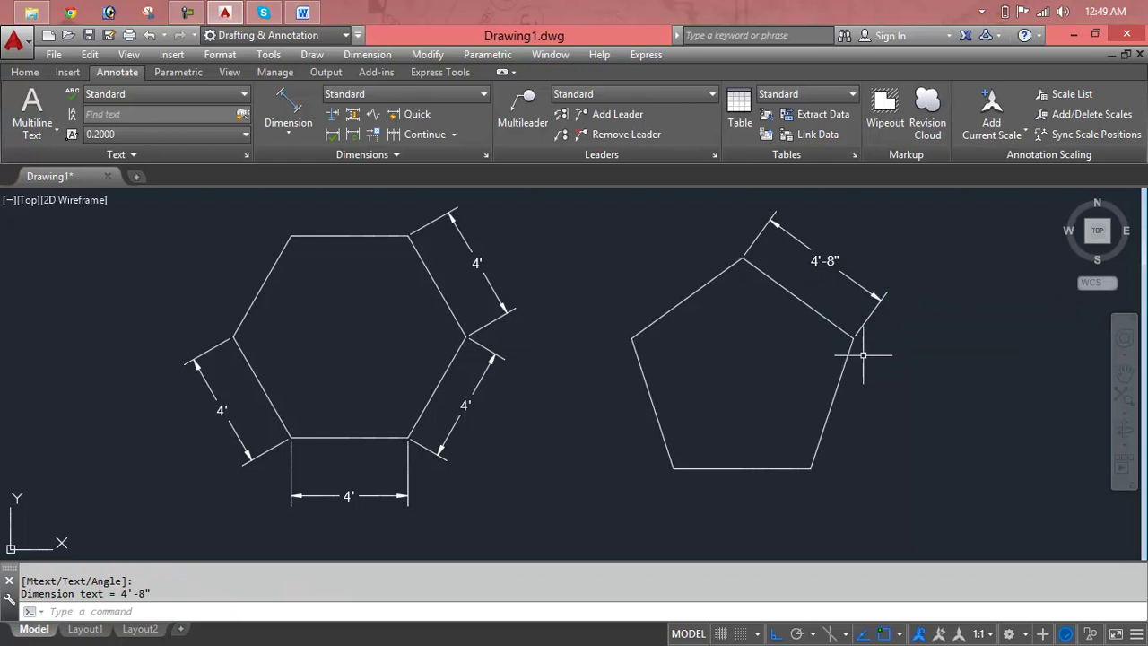
right_click(852, 408)
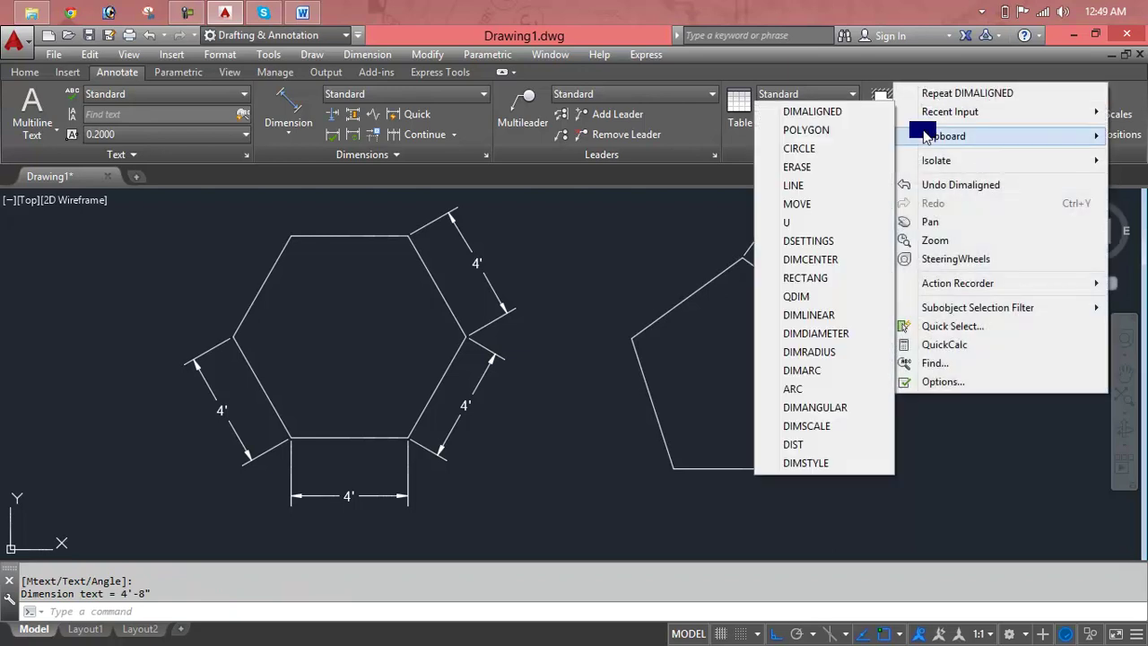
click(958, 534)
click(954, 484)
Add aligned 4'-8" dimensions to the pentagon's right and bottom edges.
right_click(846, 399)
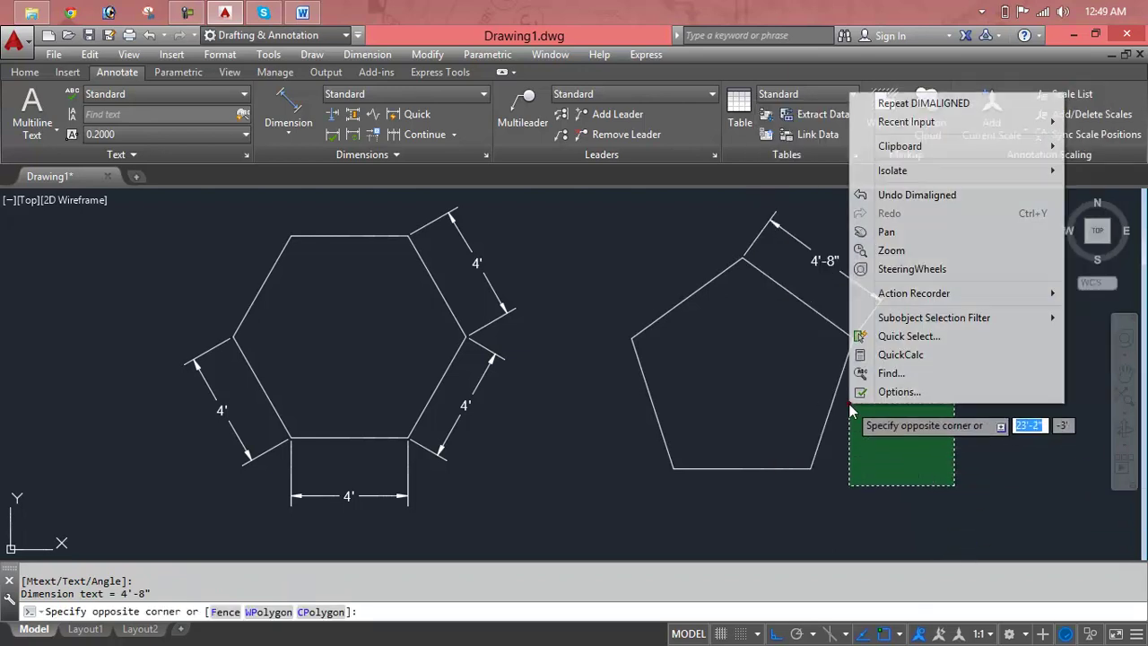
click(865, 421)
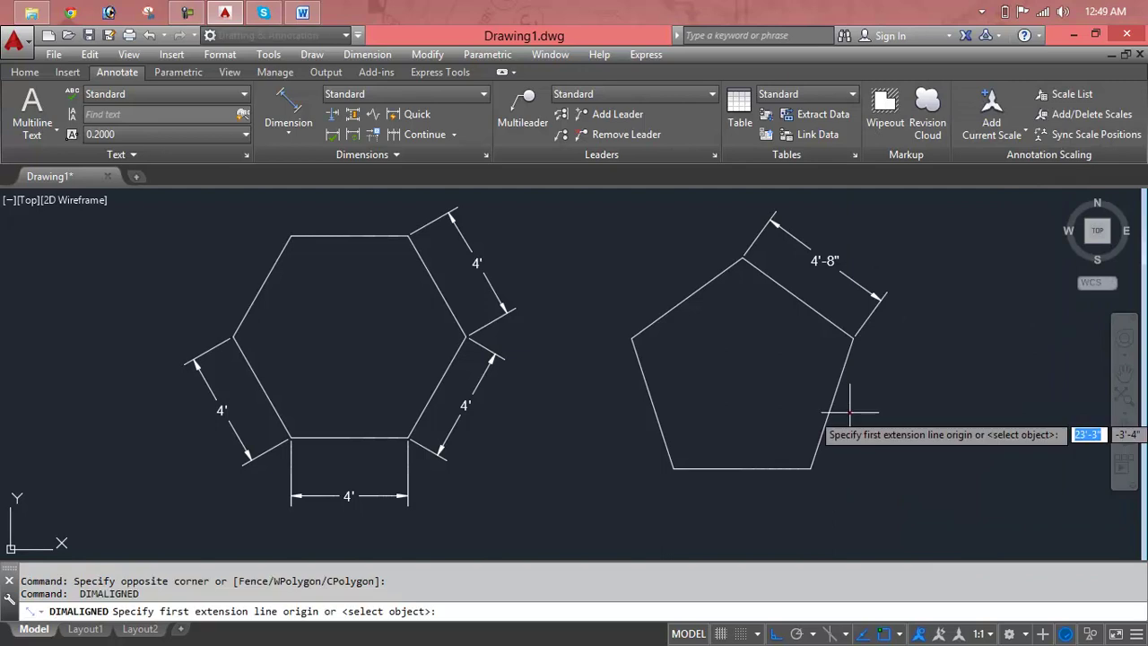
key(Return)
click(832, 405)
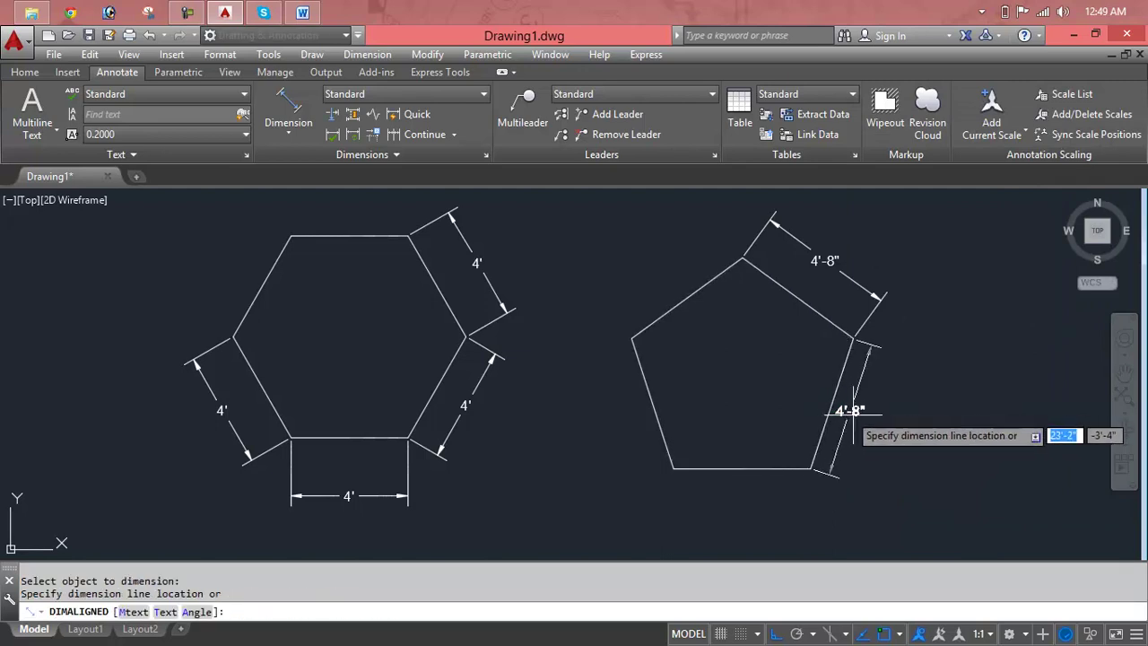
click(892, 421)
key(Return)
Add aligned 4'-8" dimensions to the pentagon's lower-left and upper-left edges.
key(Return)
click(767, 468)
click(767, 506)
key(Return)
key(Return)
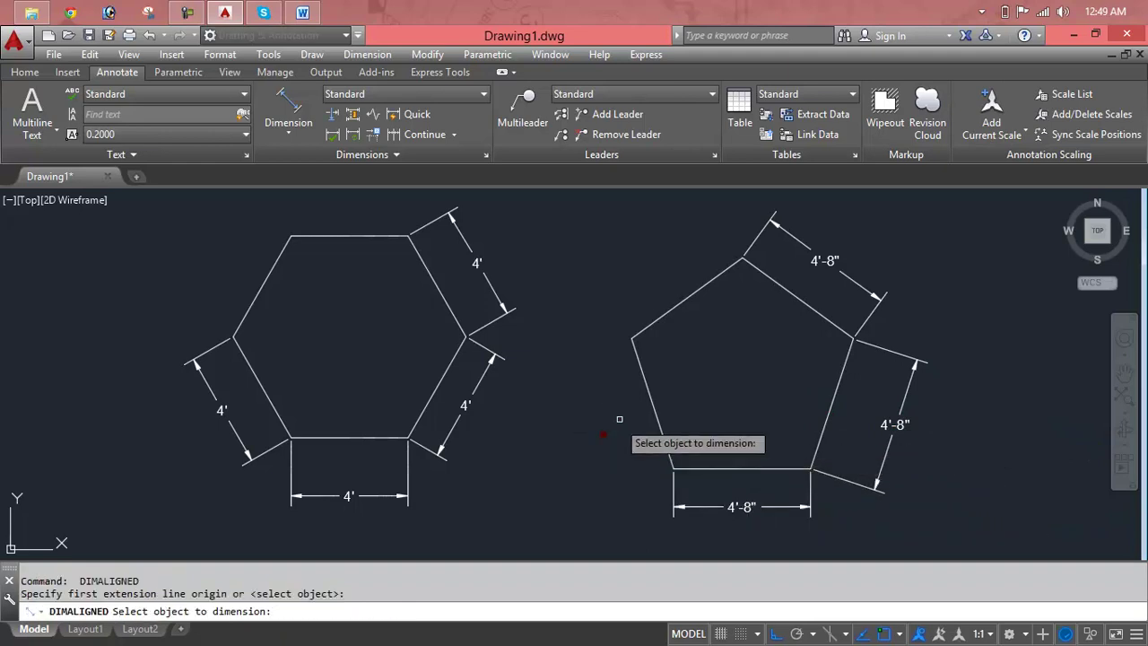
click(660, 428)
click(587, 417)
key(Return)
key(Return)
click(681, 304)
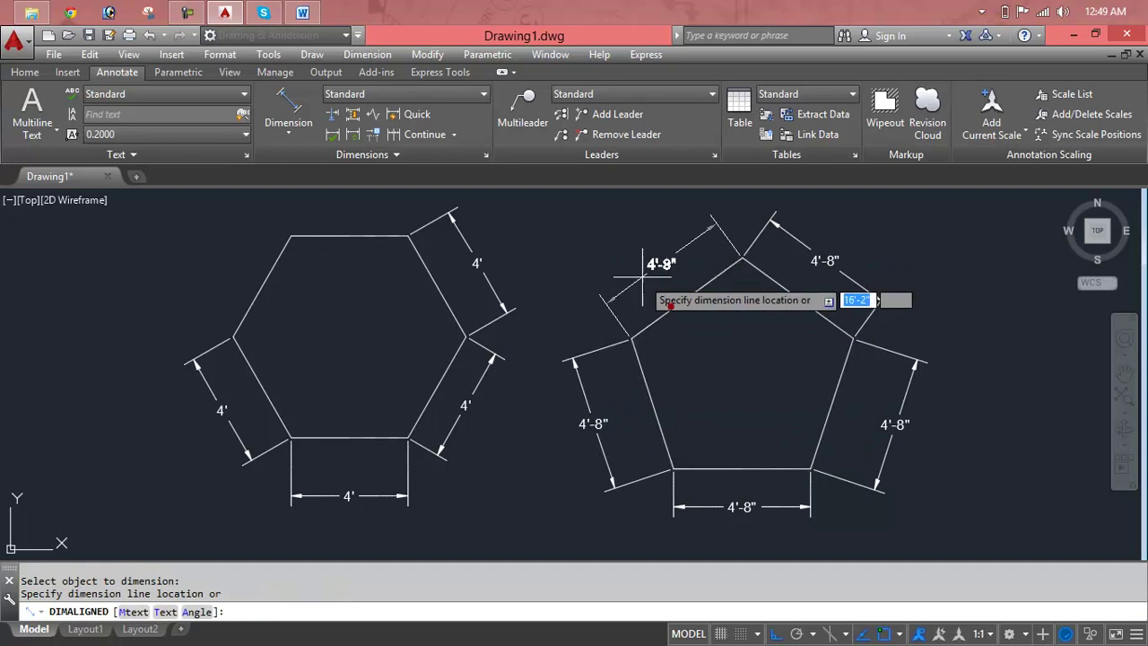
click(639, 271)
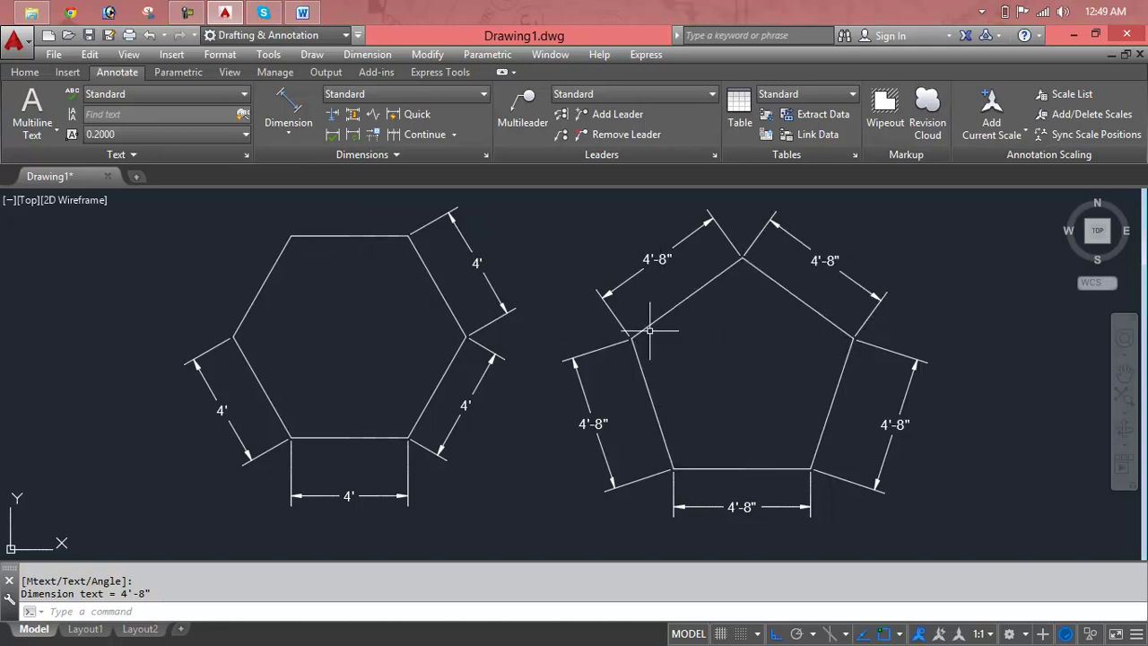
click(1003, 207)
Erase the hexagon, the pentagon and all their dimensions.
click(287, 484)
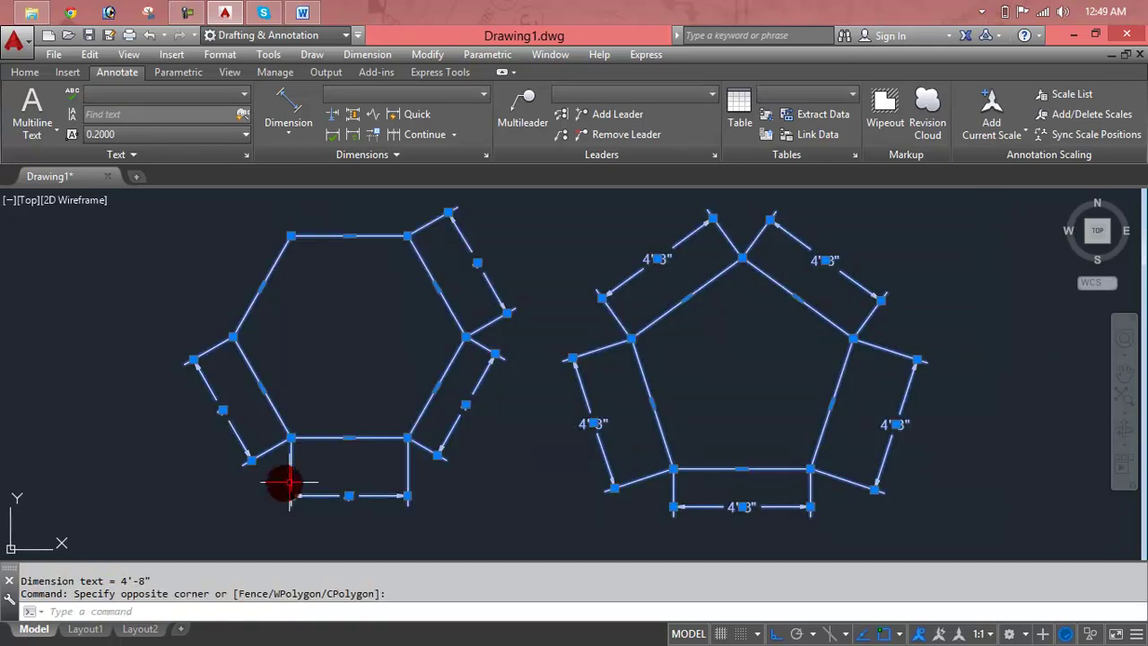
key(Delete)
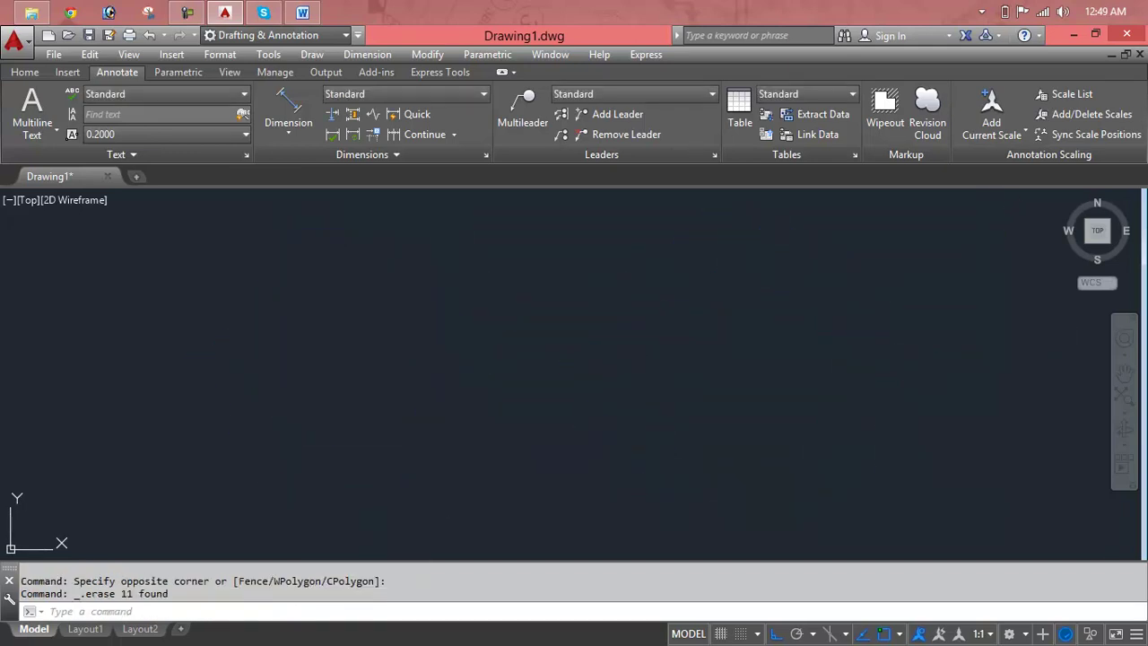
key(Escape)
key(Escape)
Start a five-sided Edge-method polygon with first endpoint 5', then cancel it.
text(pol)
key(Return)
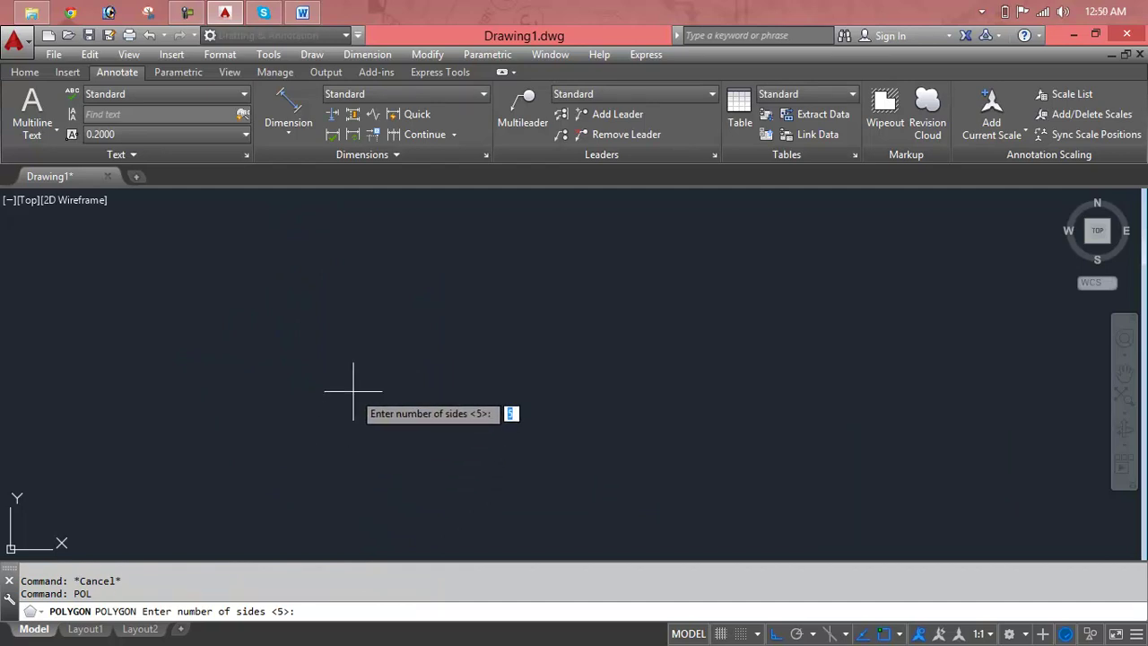
key(Return)
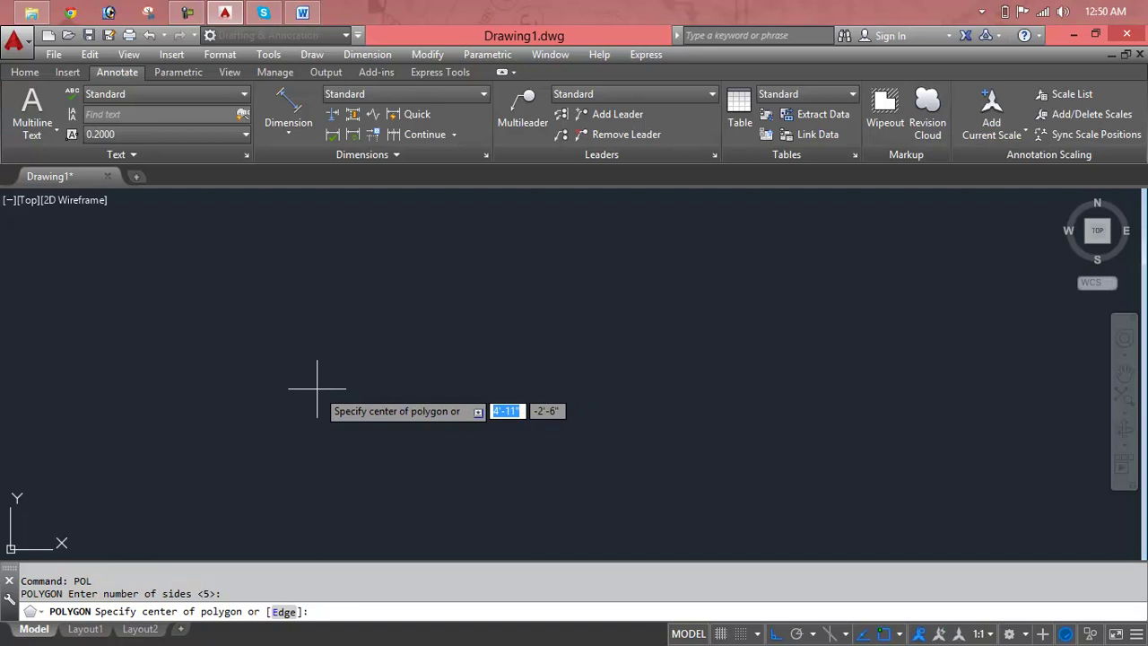
text(e)
key(Return)
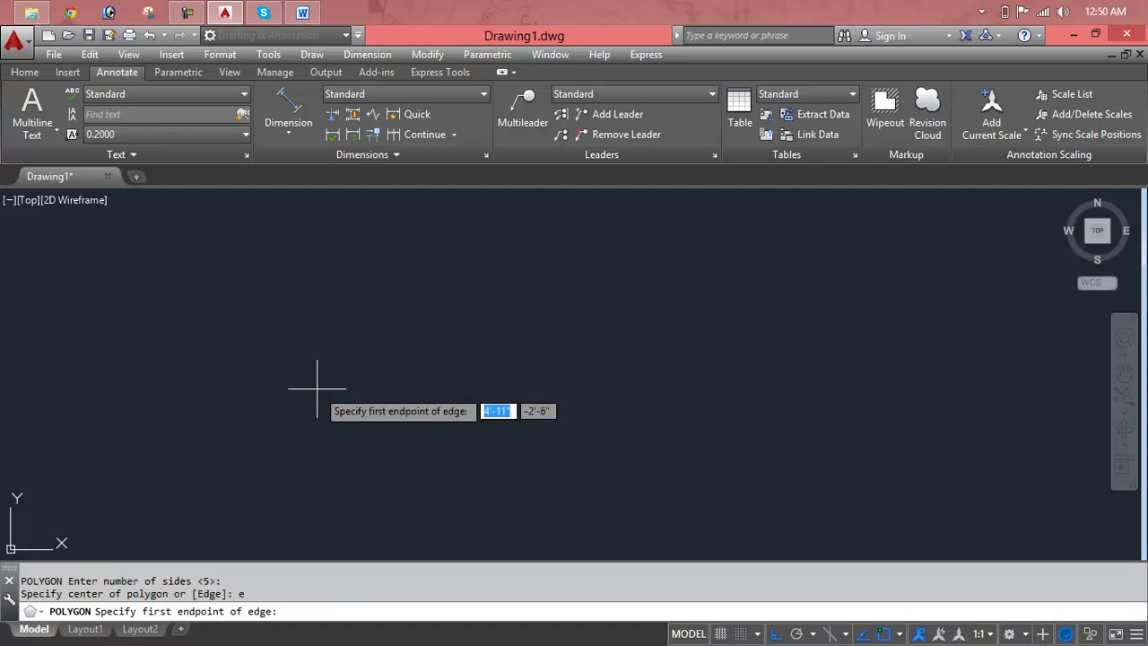
text(5')
key(Return)
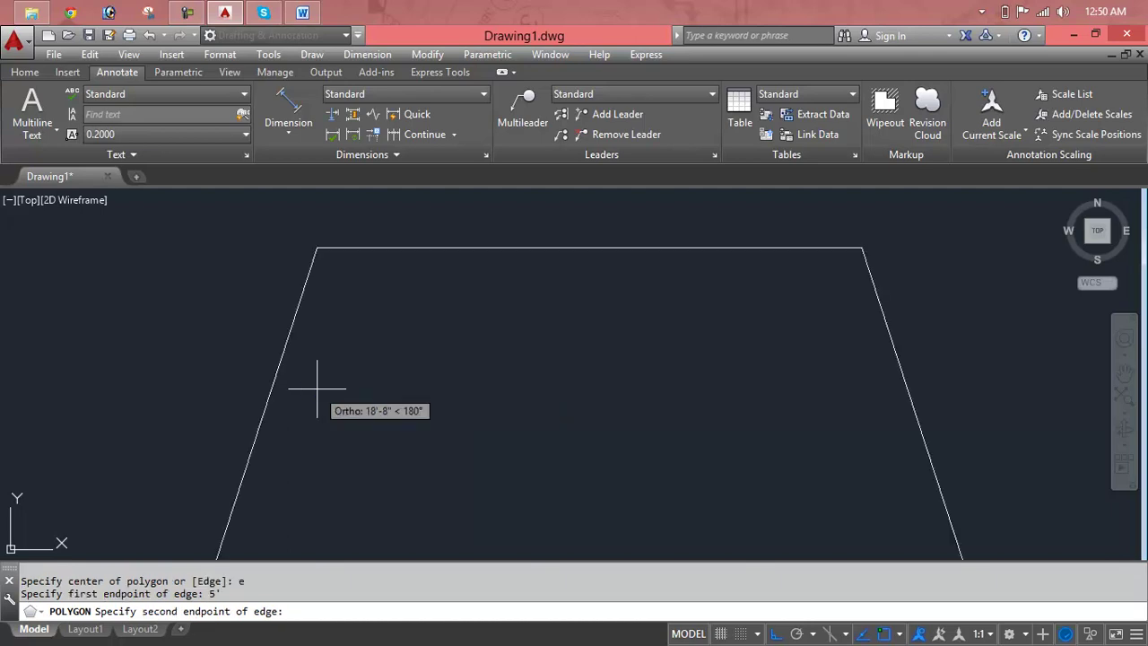
scroll(453, 479, down, 2)
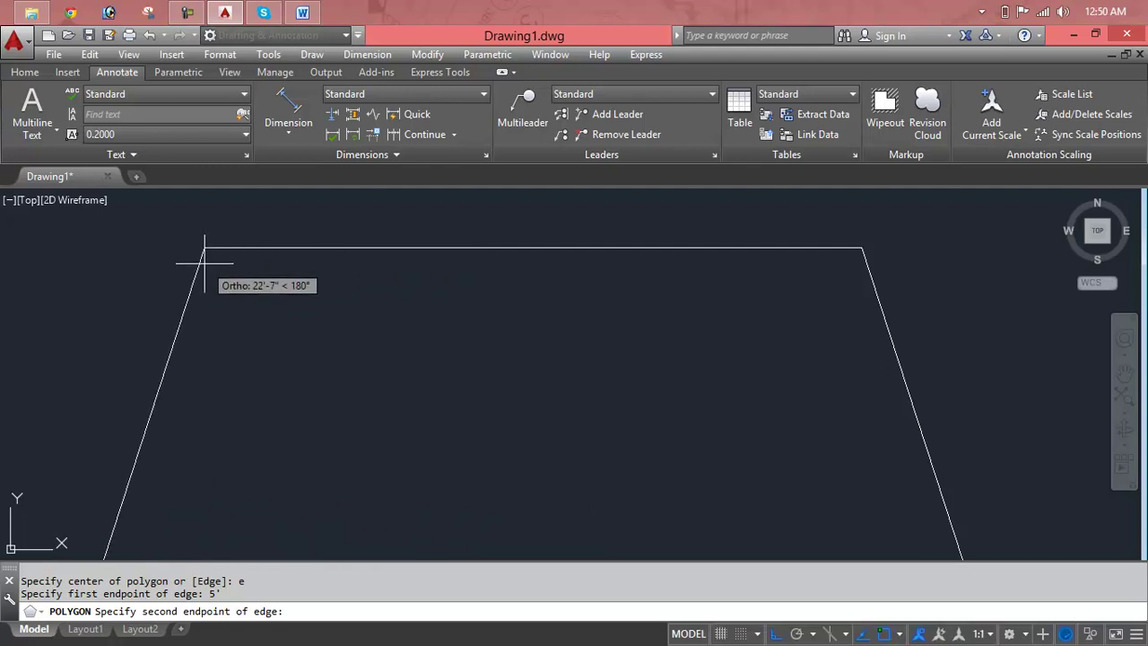
key(Escape)
key(Escape)
key(Escape)
Draw a five-sided Edge-method polygon using edge endpoints 4 and 5.
text(pol)
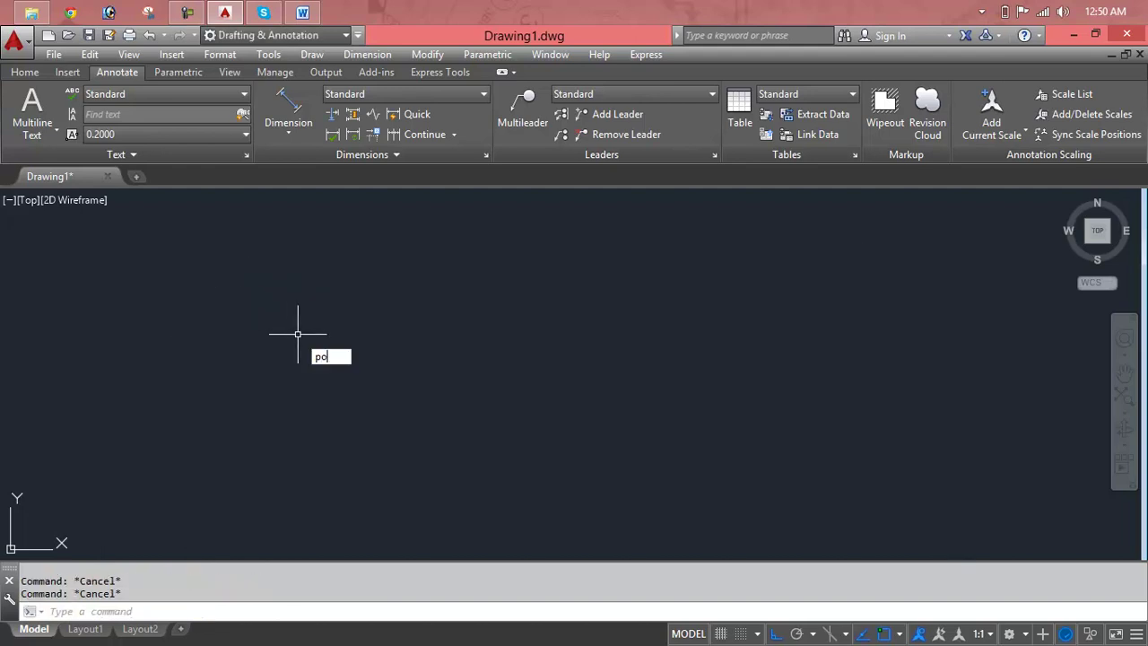
key(Return)
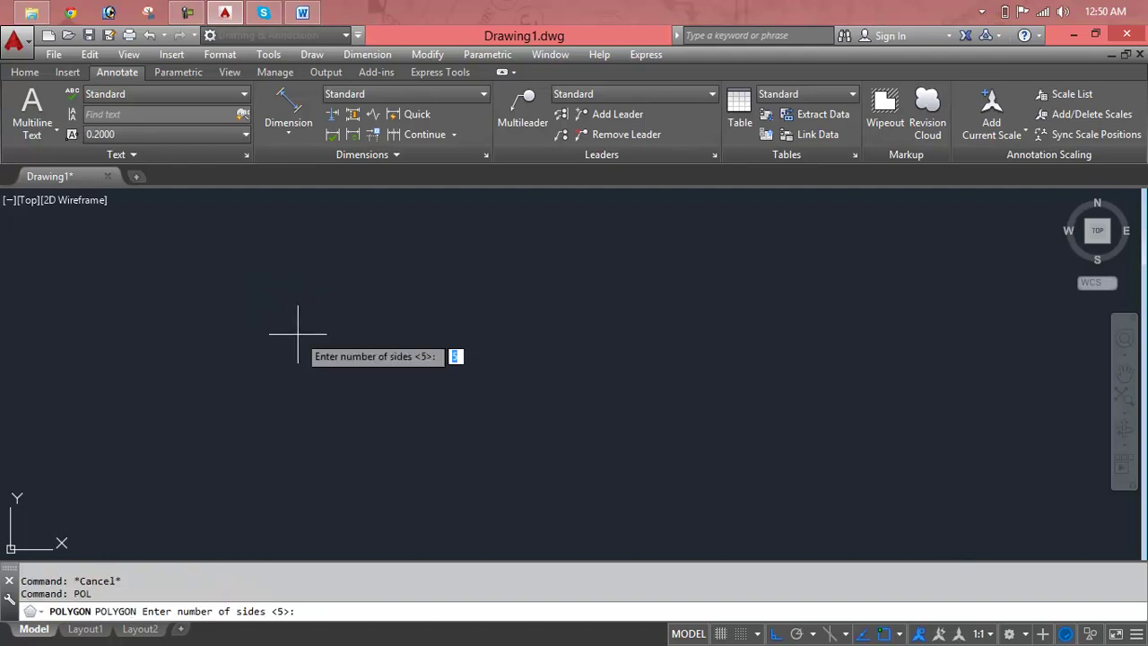
key(Return)
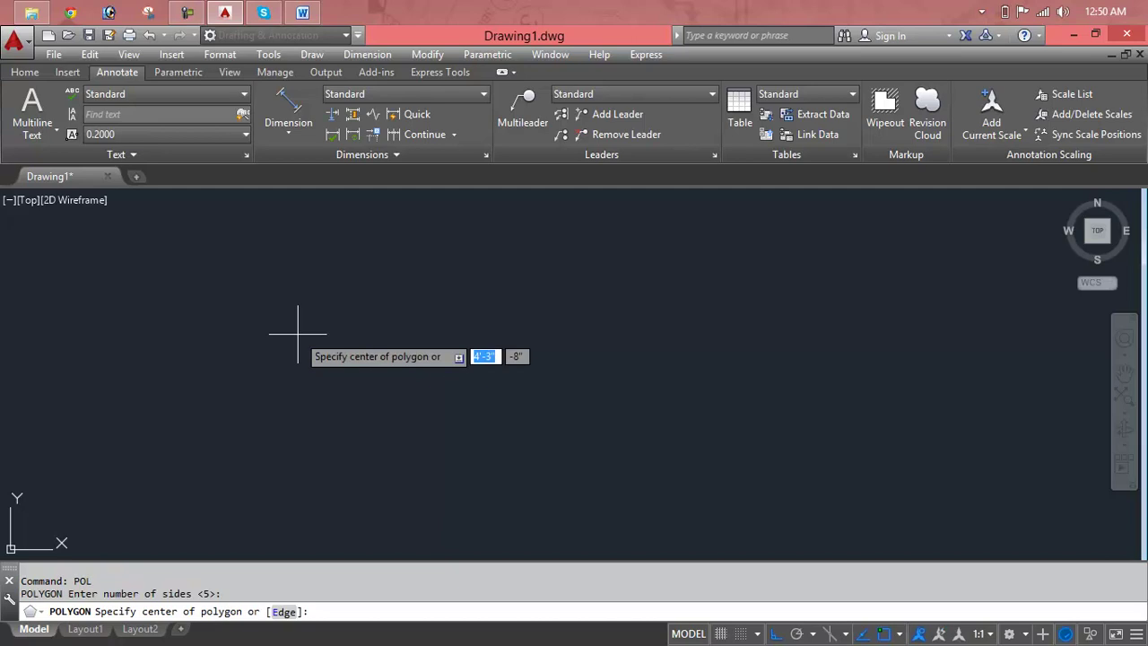
text(e)
key(Return)
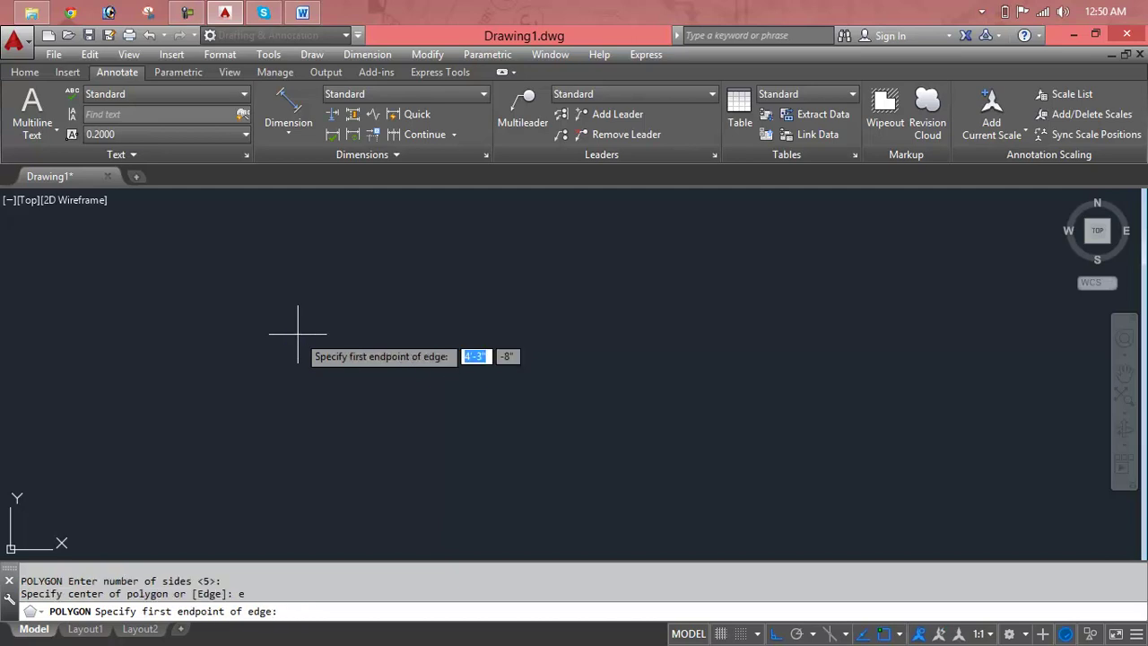
text(4)
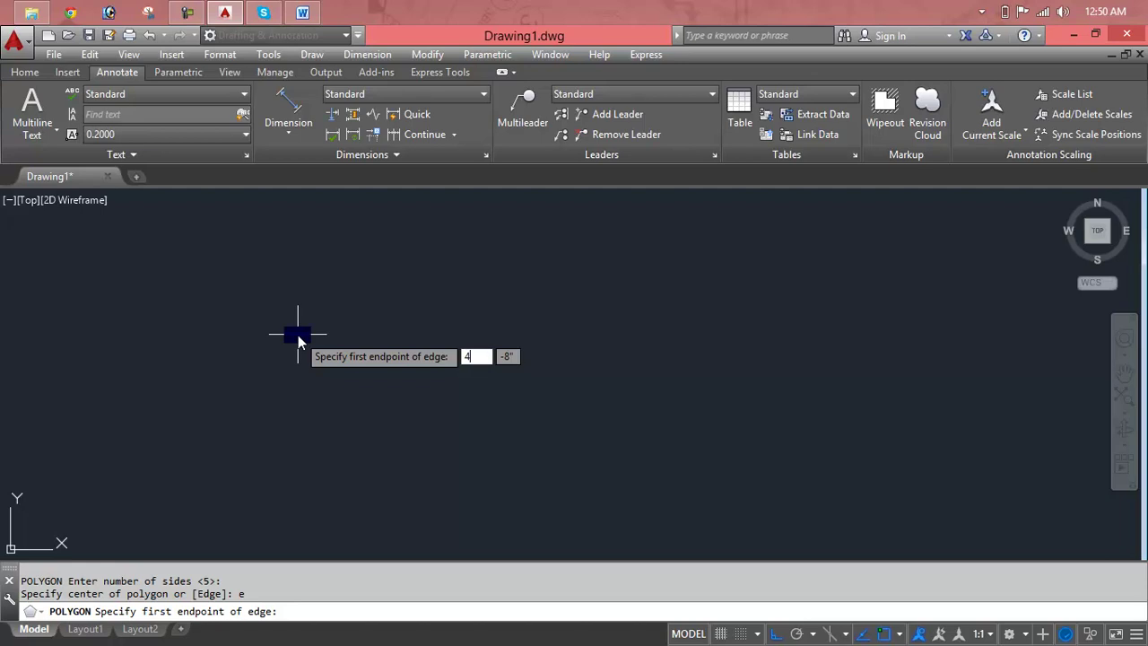
key(Return)
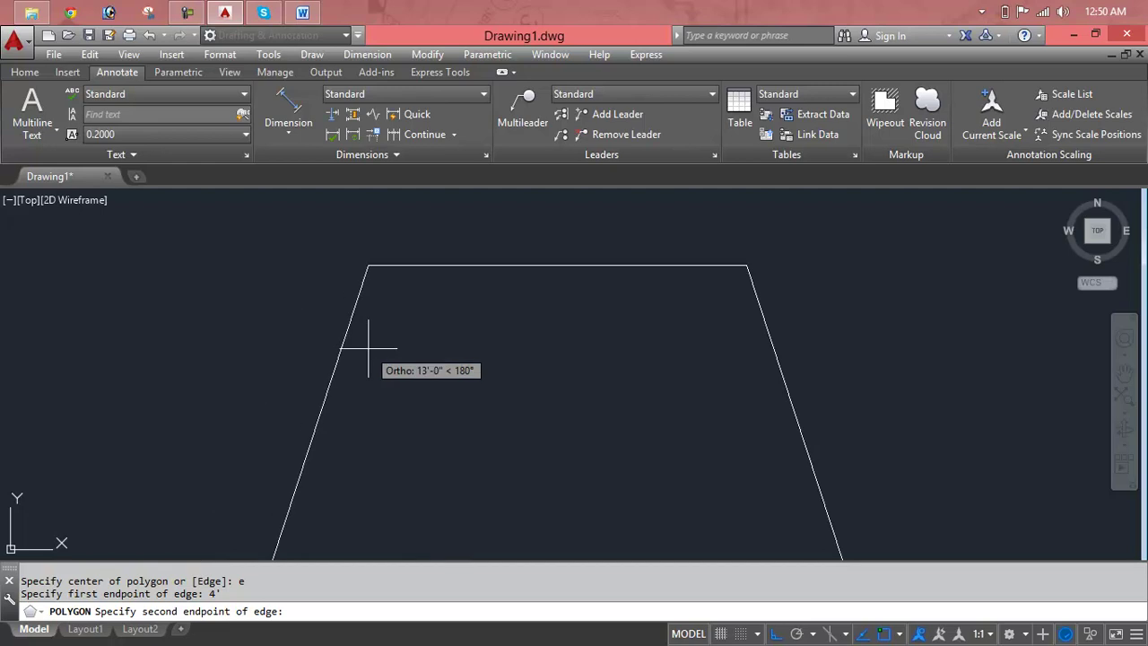
text(5)
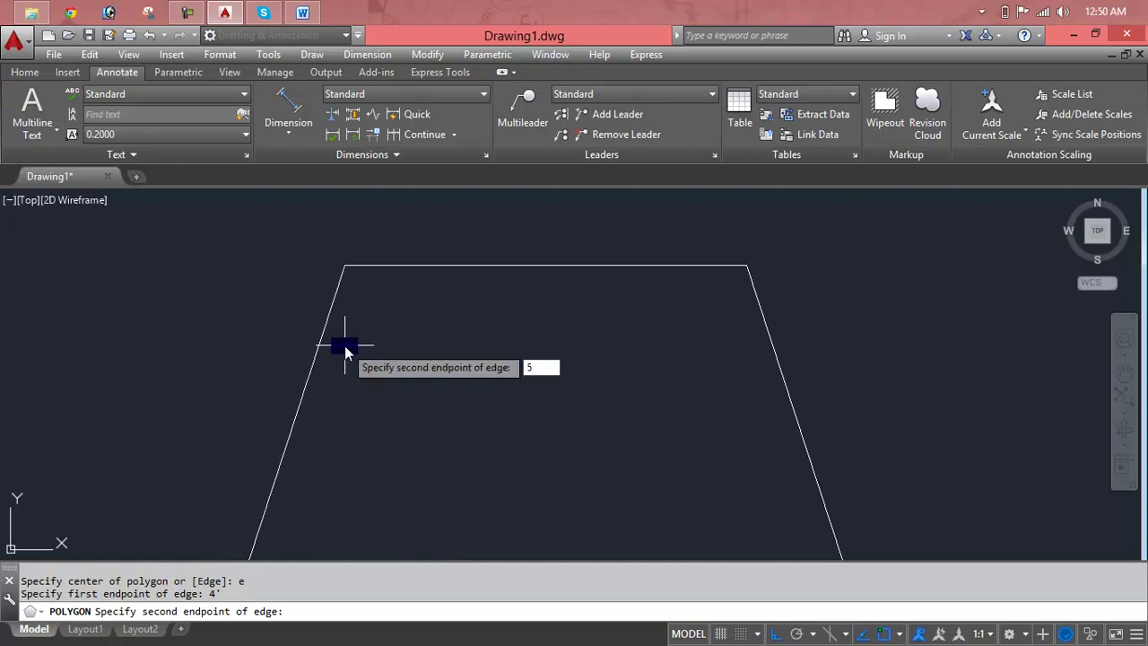
key(Return)
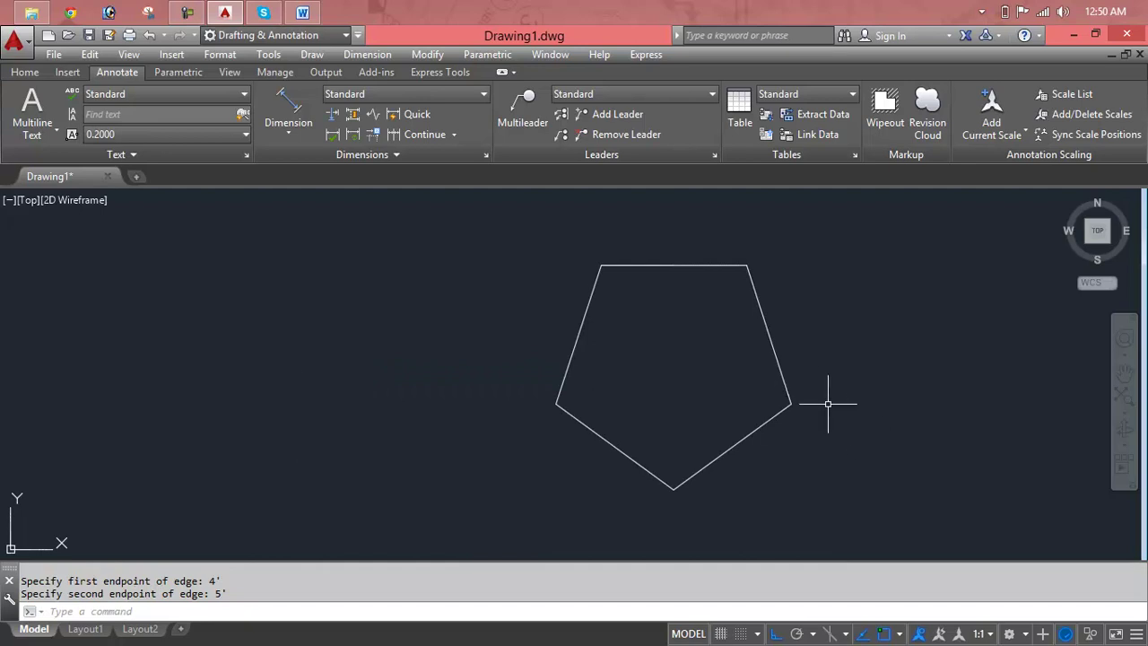
Add an aligned 5' dimension to the pentagon's right edge.
click(309, 133)
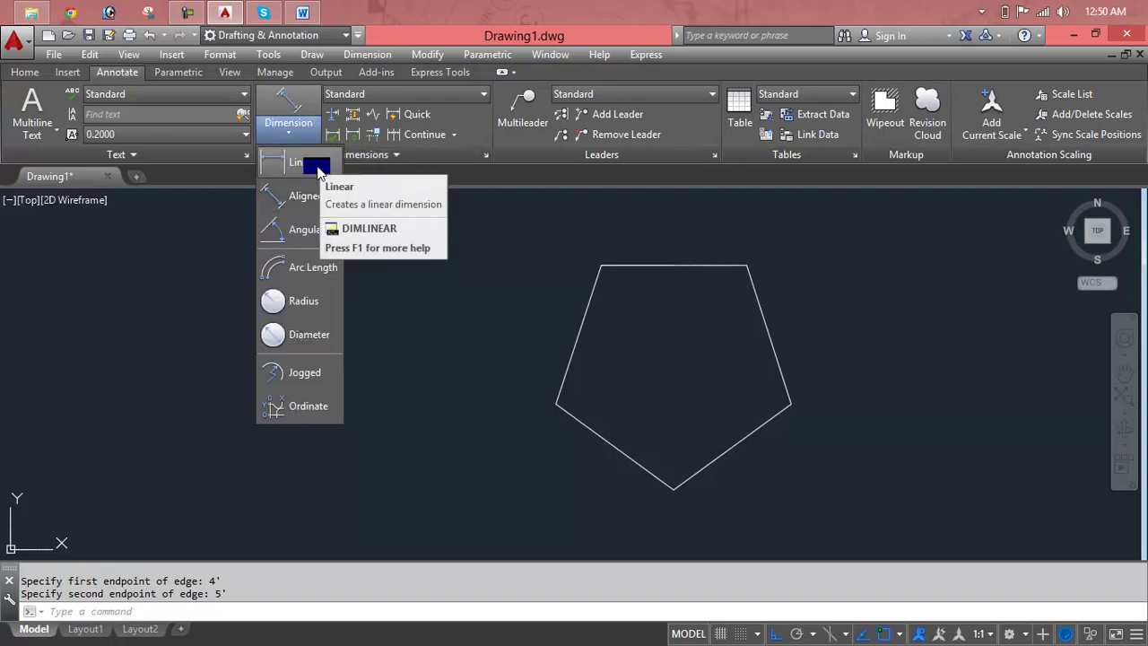
click(305, 197)
right_click(796, 298)
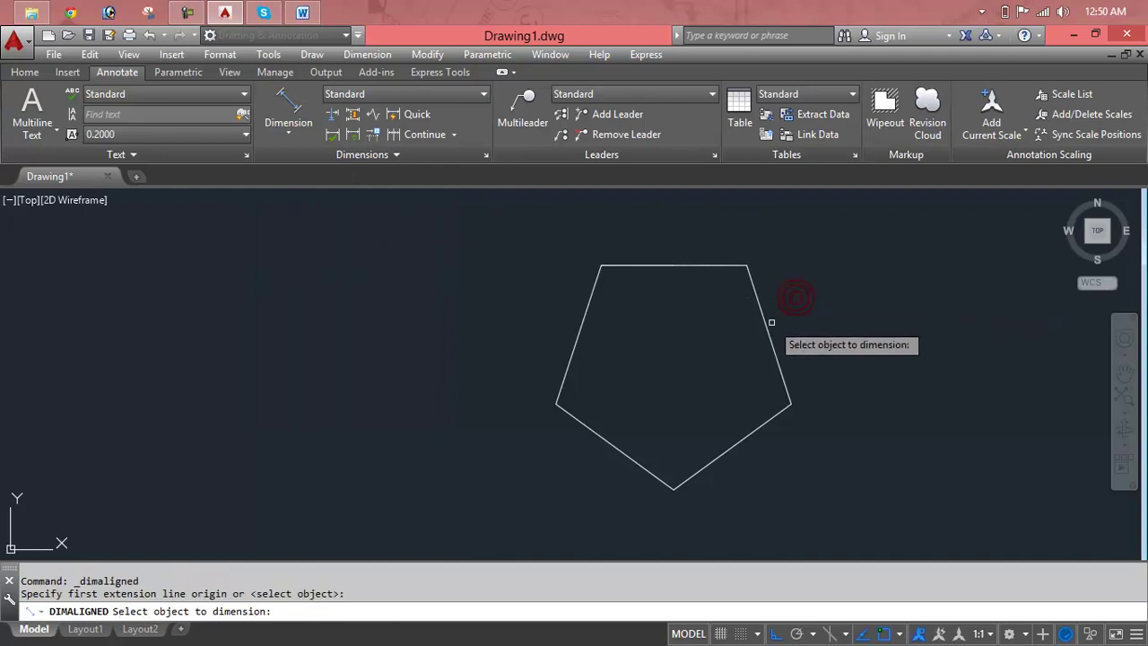
click(768, 330)
click(805, 323)
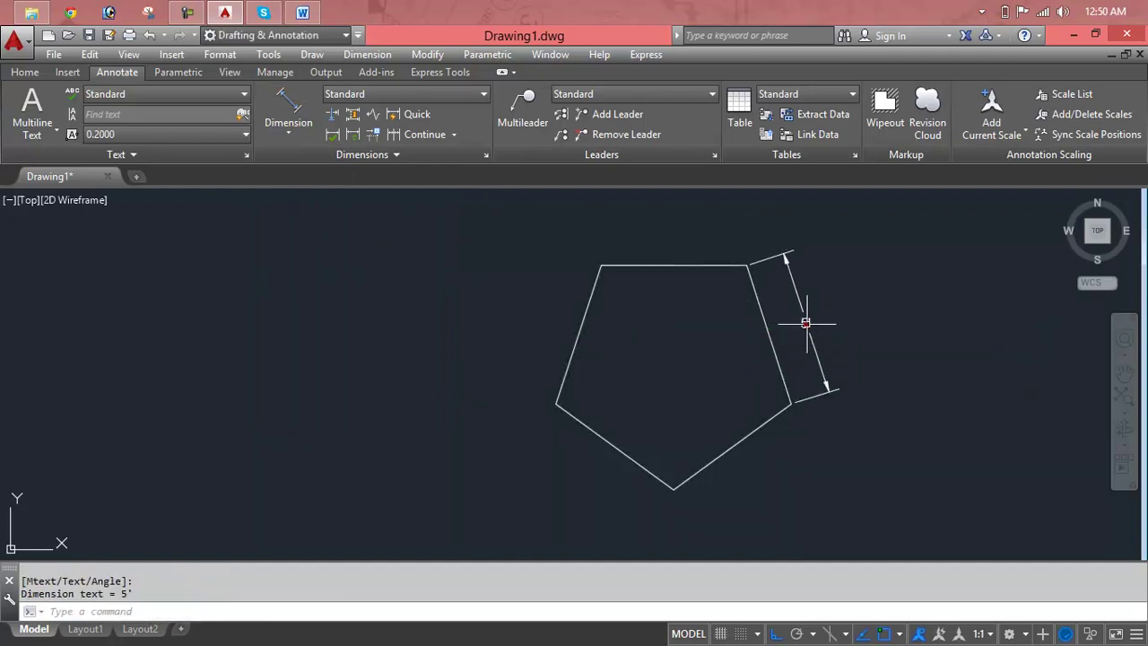
Dismiss the stray context menus and selection windows, leaving no active command.
right_click(804, 444)
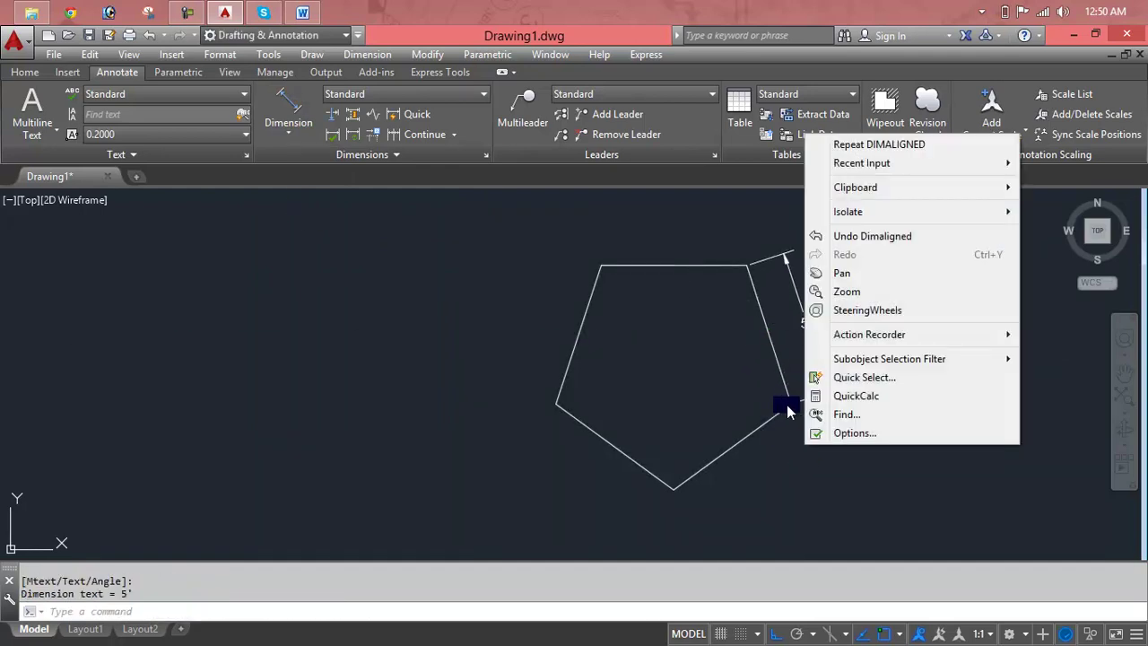
click(786, 404)
right_click(782, 422)
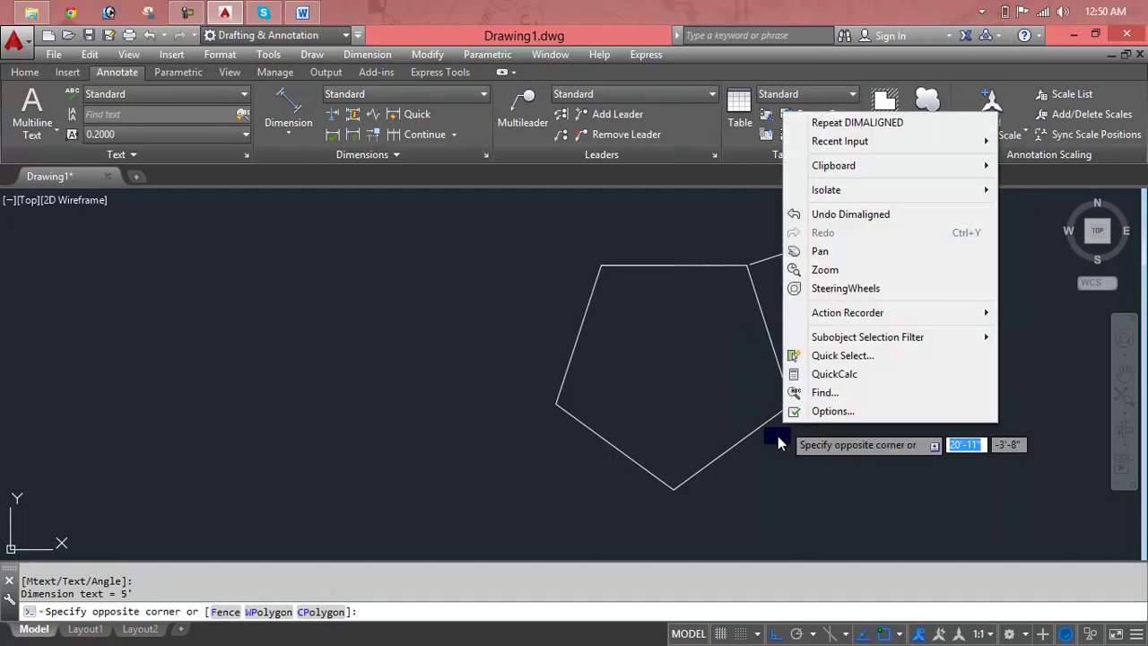
click(777, 436)
click(782, 429)
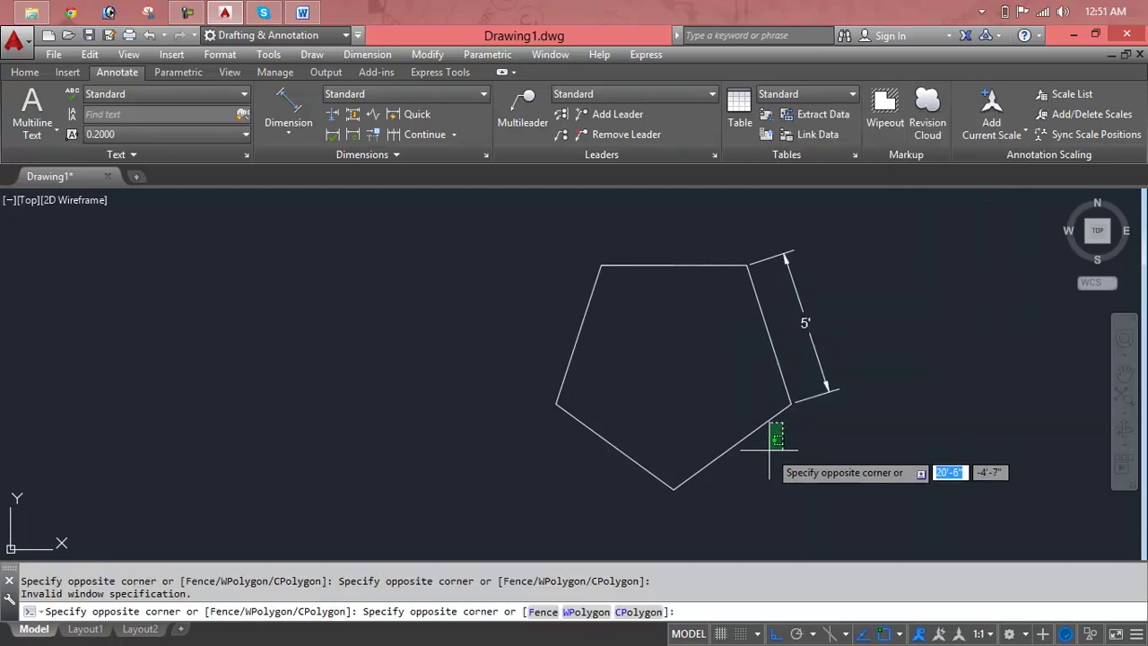
click(769, 450)
right_click(768, 450)
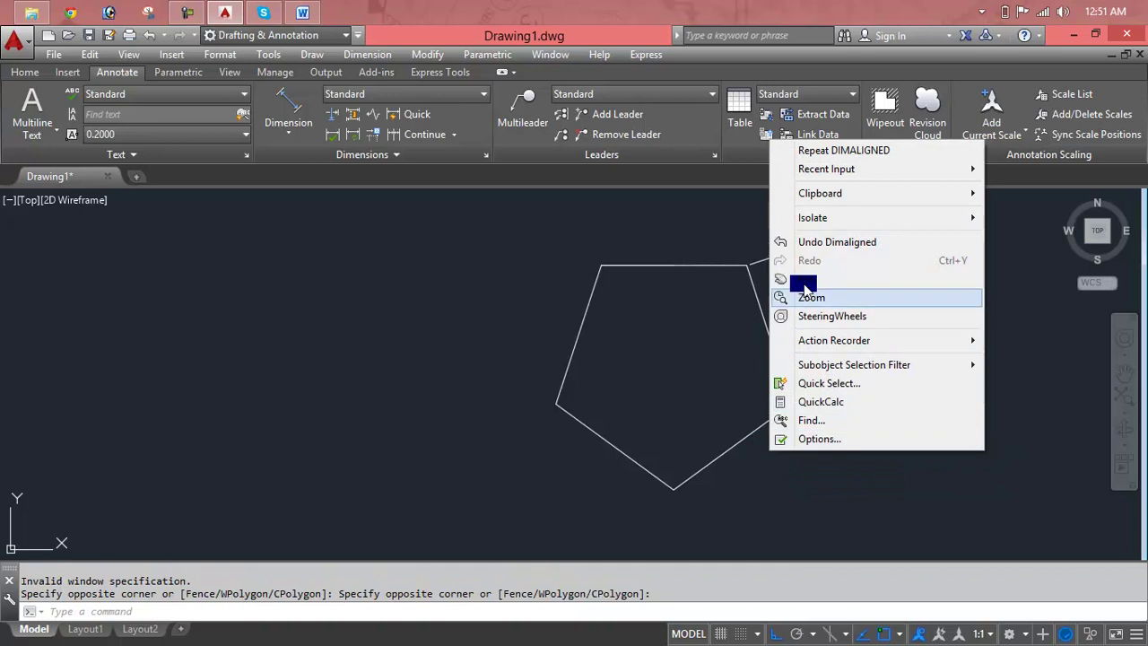
key(Escape)
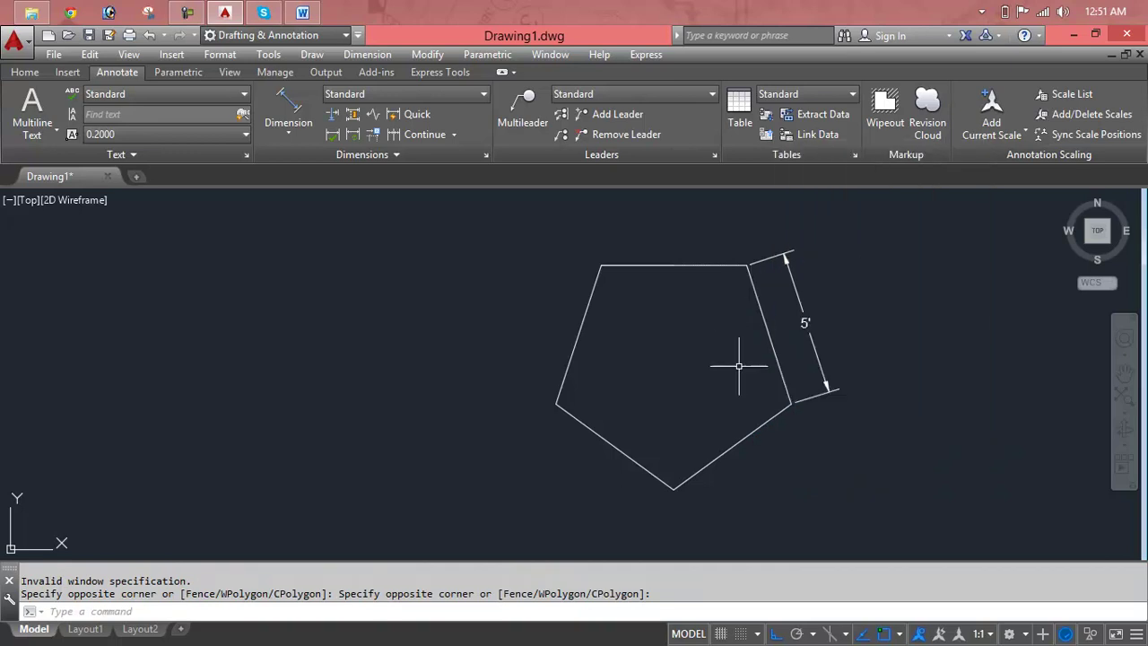
key(Escape)
key(Escape)
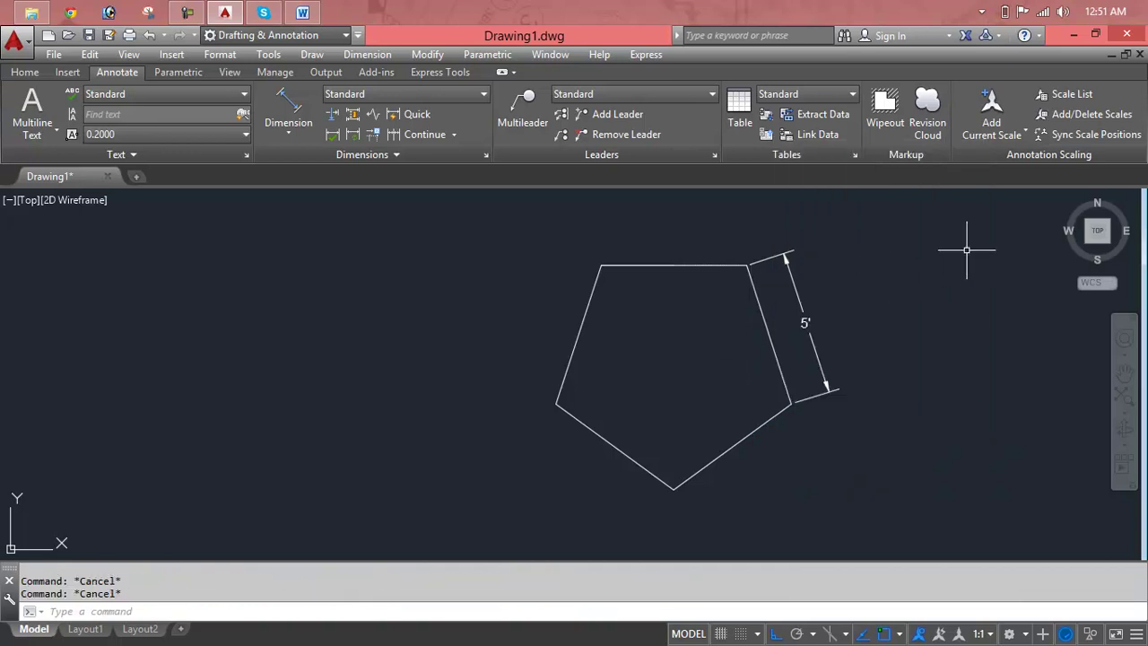
Erase the pentagon and its dimension.
click(962, 253)
click(631, 456)
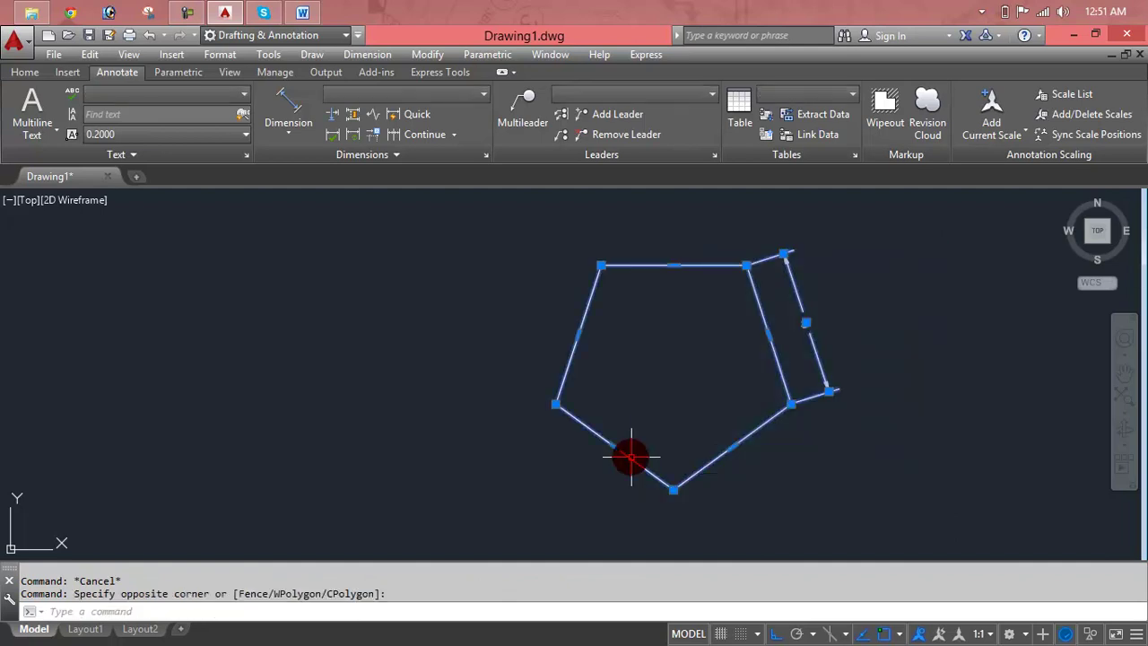
key(Delete)
key(Escape)
key(Escape)
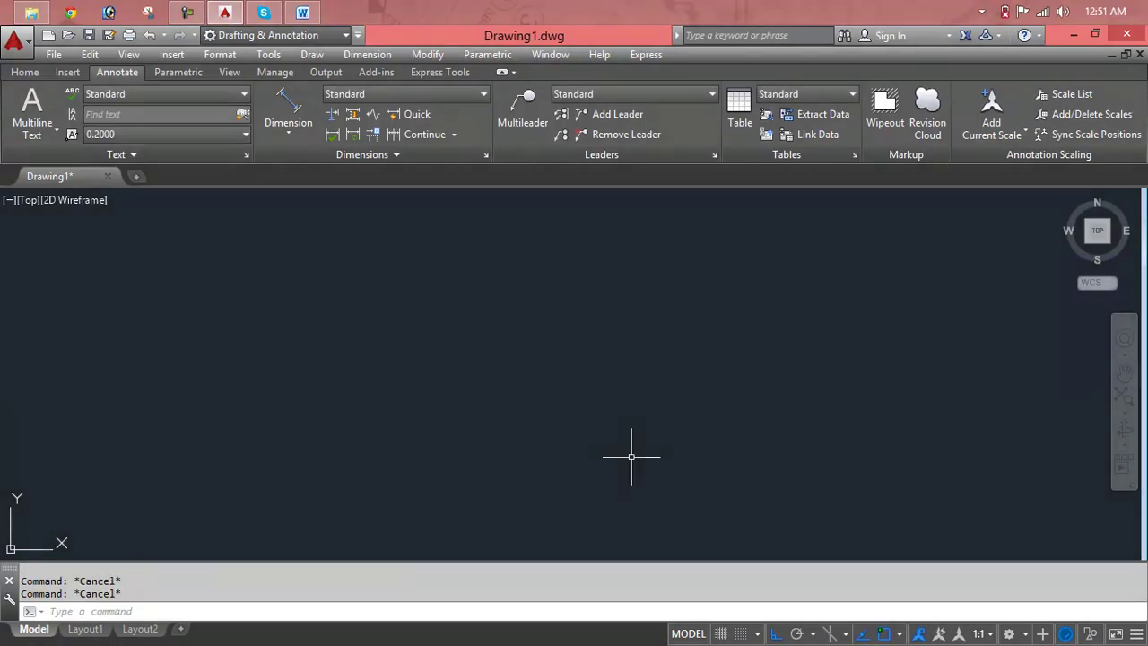
Draw a new five-sided Edge-method polygon with edge endpoints 4' and 5'.
text(pol)
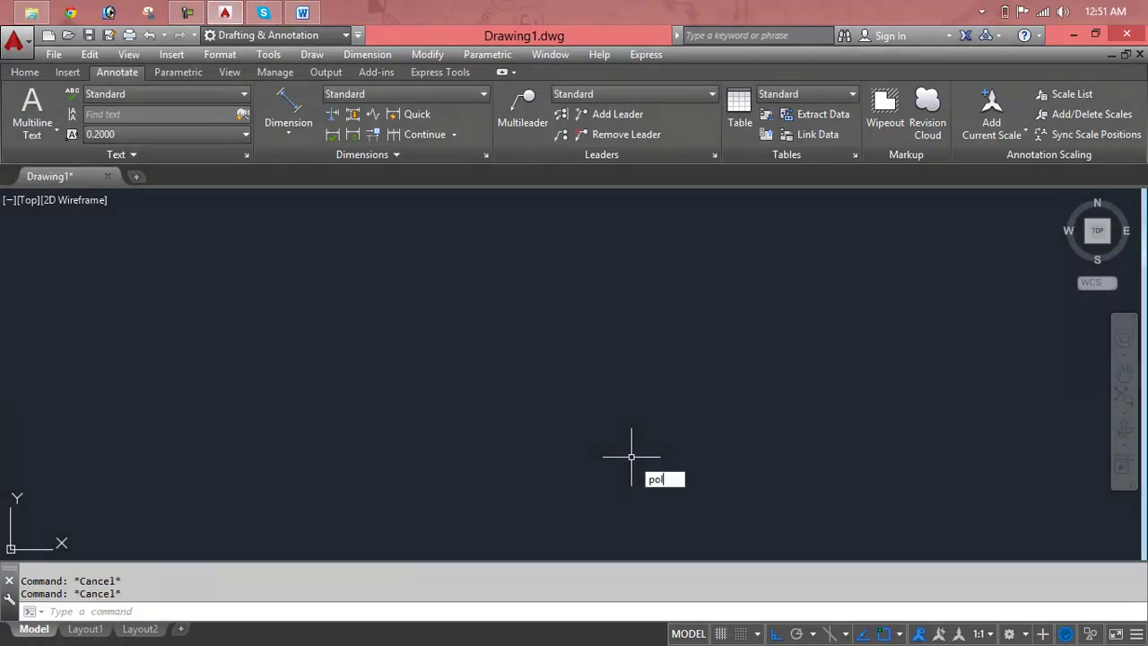
key(Return)
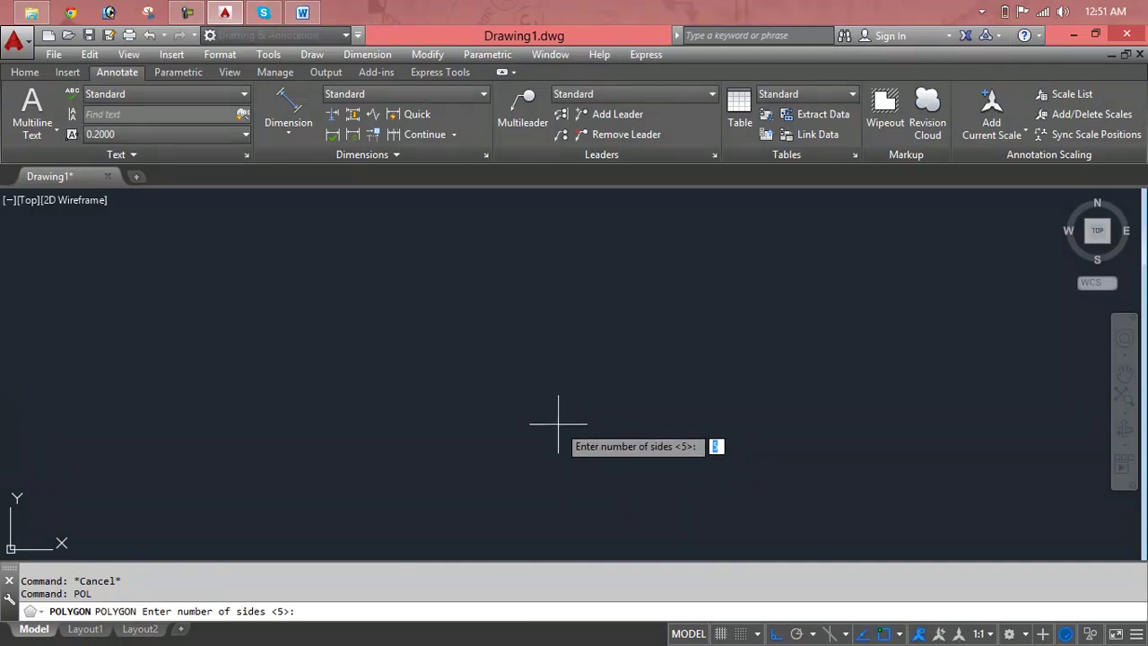
key(Return)
text(e)
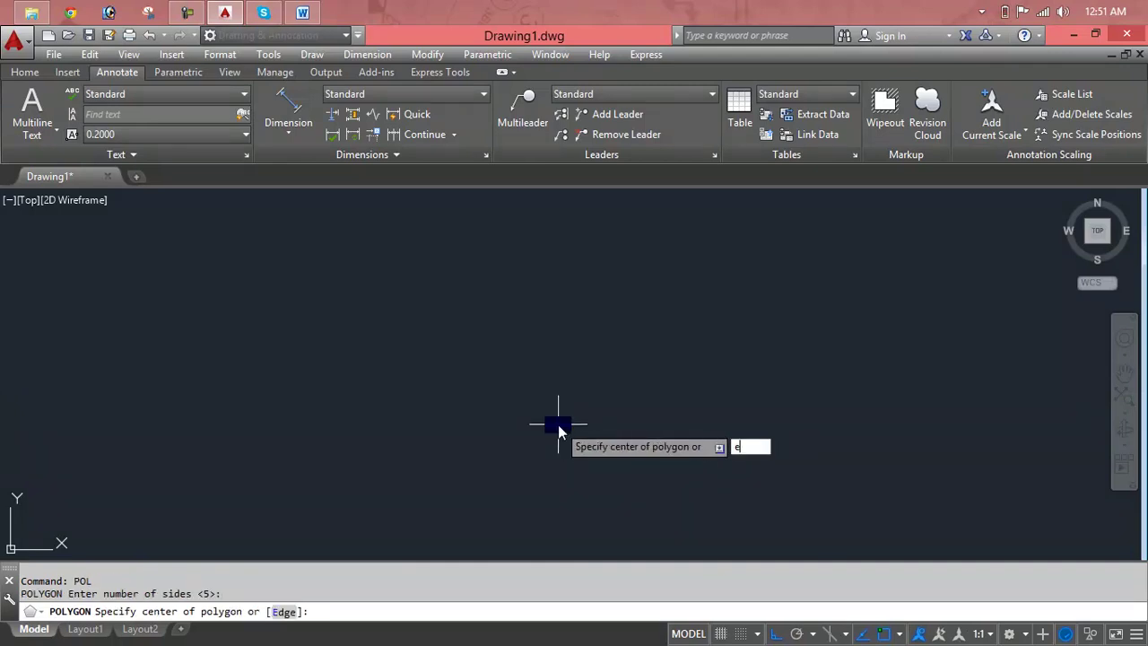
key(Return)
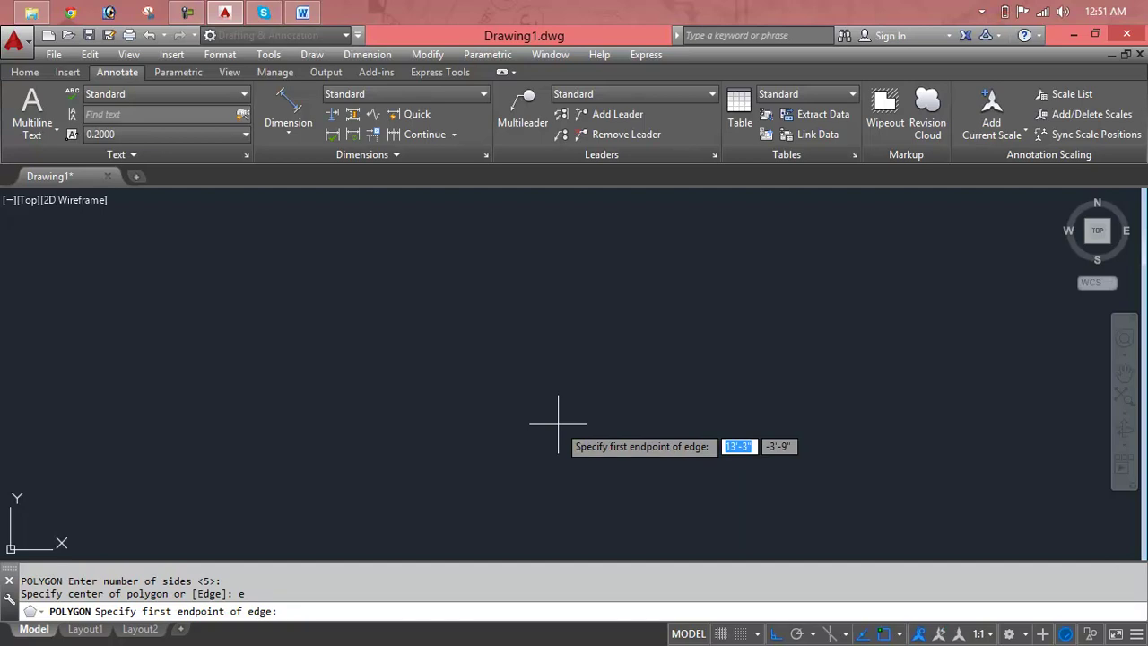
text(4)
text(')
key(Return)
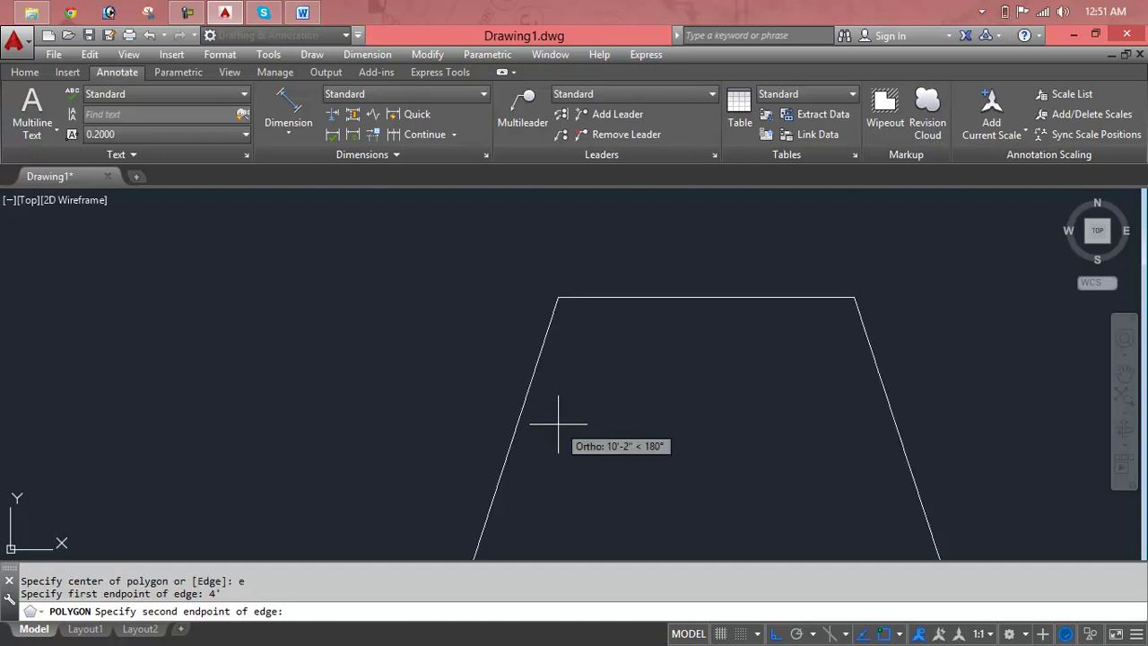
text(5')
key(Return)
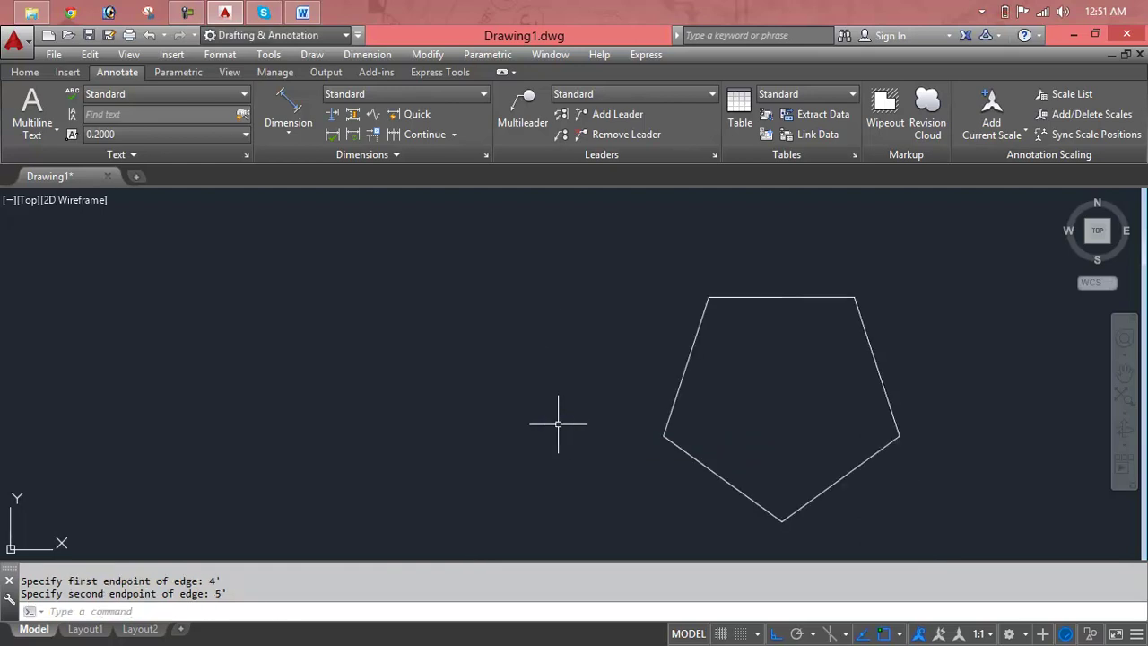
key(Escape)
key(Escape)
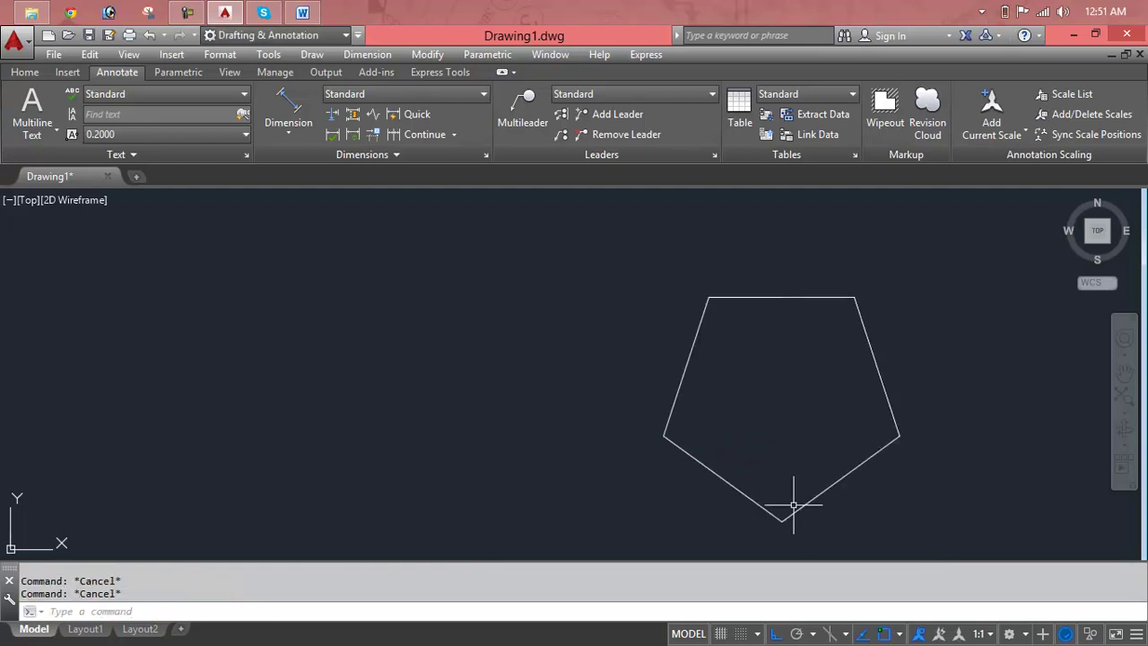
Add an aligned 5' dimension to the pentagon's left edge.
click(316, 142)
click(303, 161)
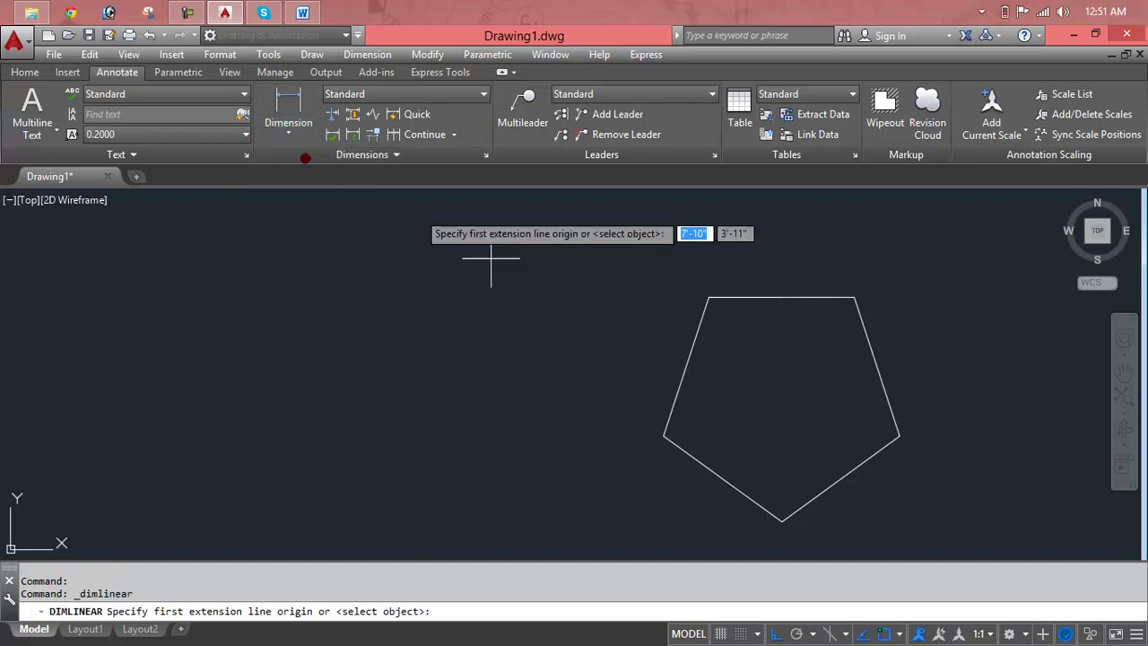
click(287, 126)
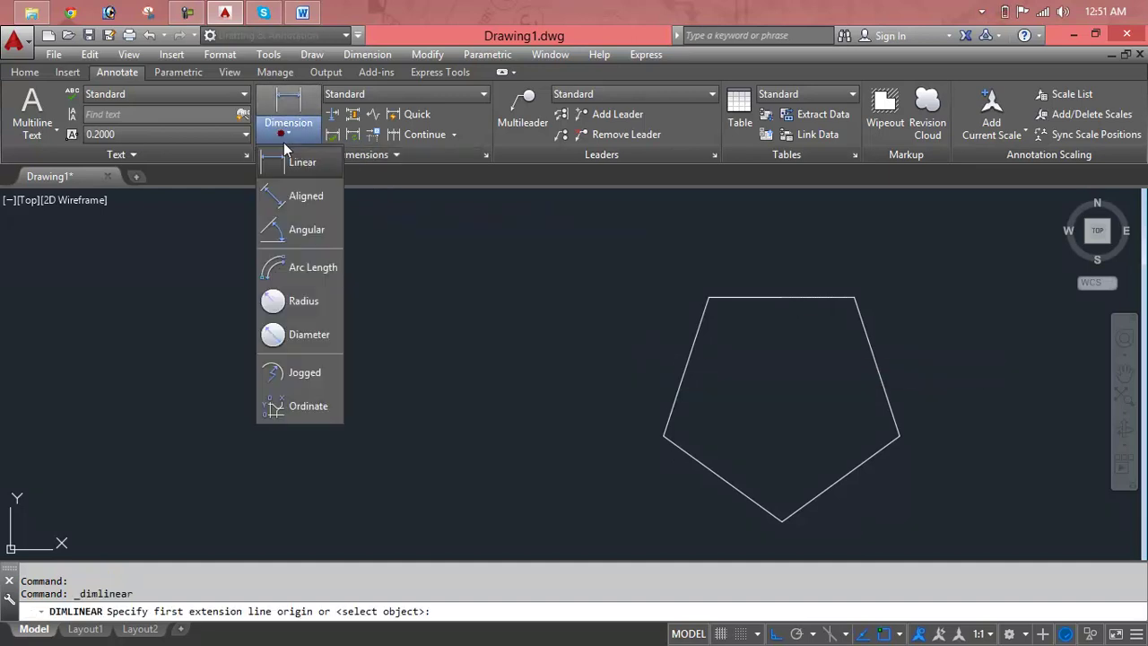
click(293, 195)
key(Return)
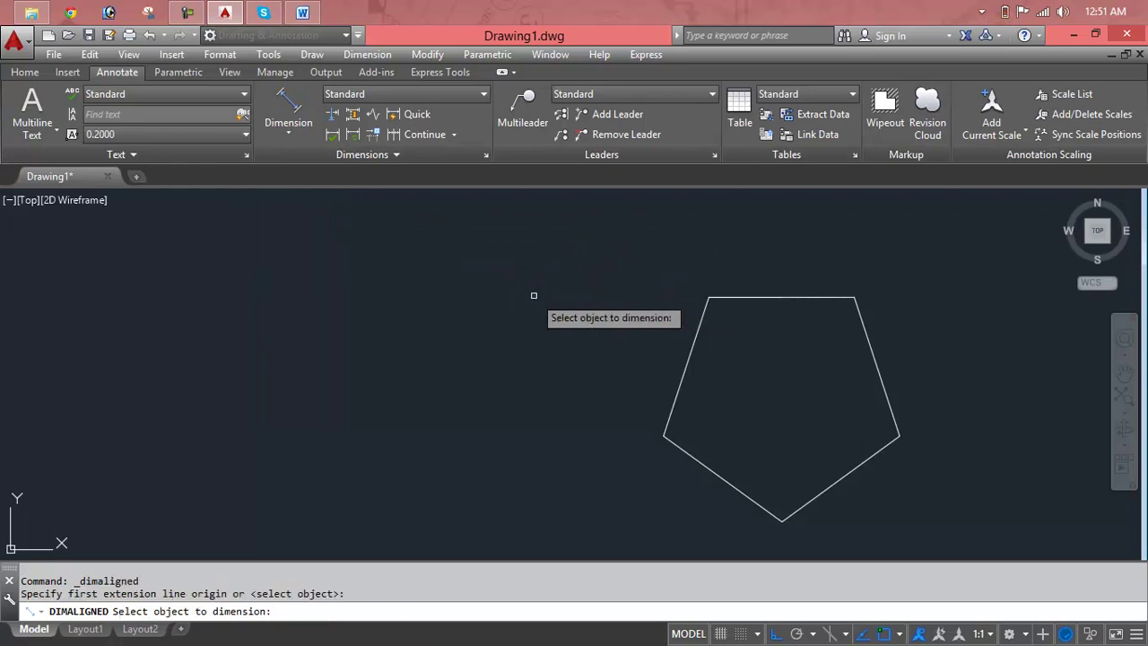
click(688, 357)
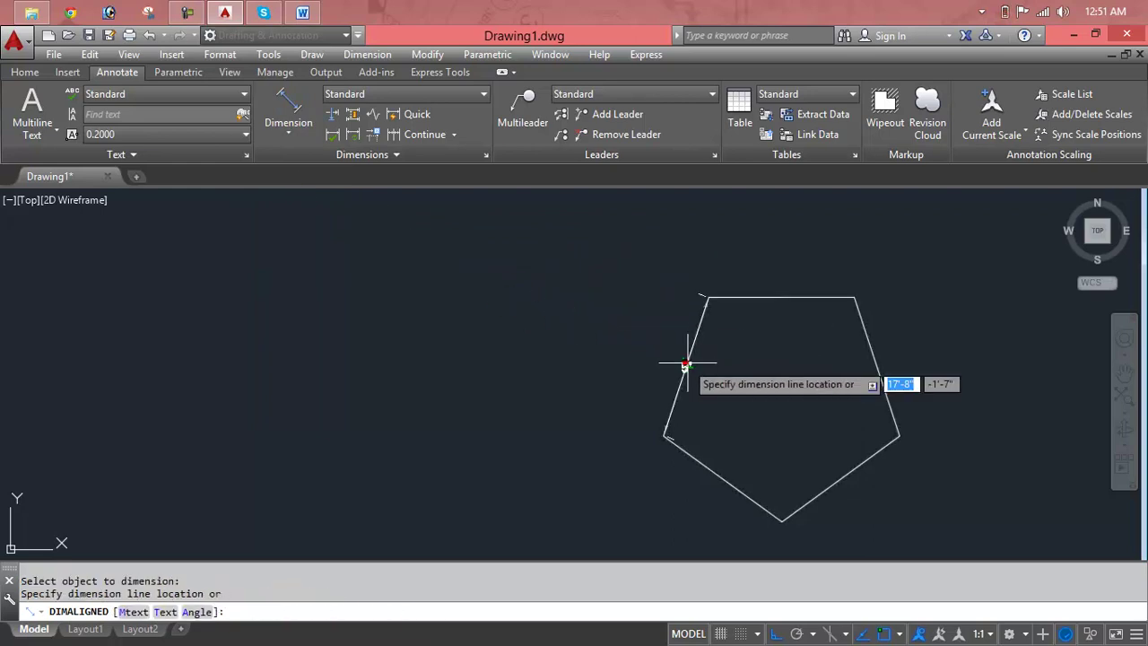
click(628, 348)
Add aligned 5' dimensions to the pentagon's top and right edges.
key(Return)
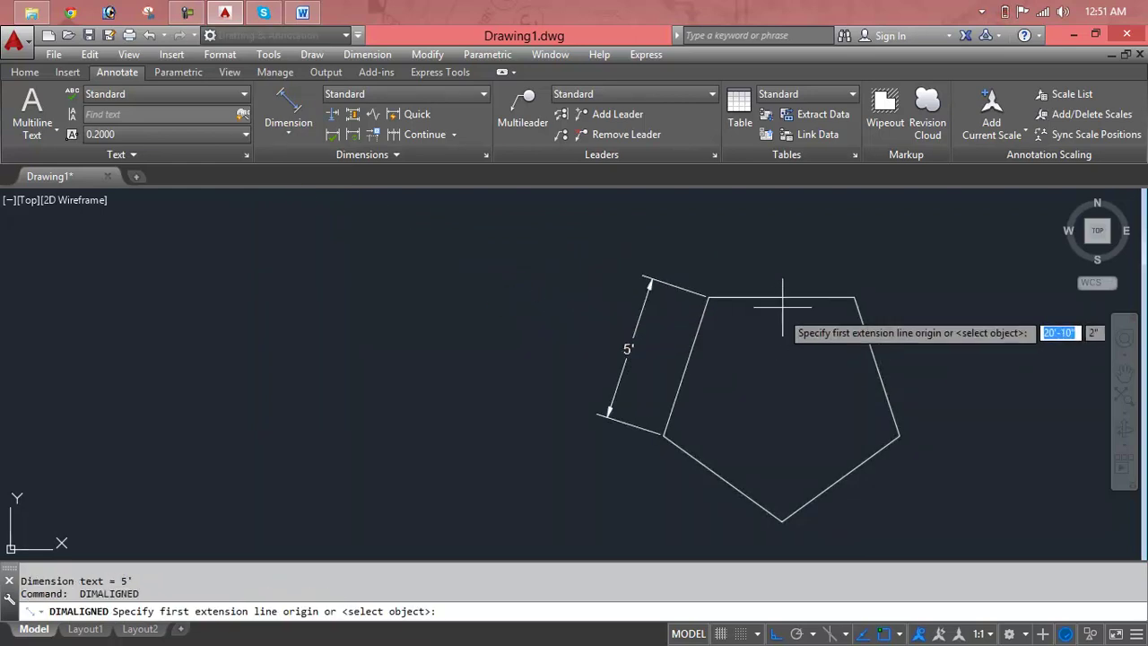
key(Return)
click(784, 299)
click(780, 252)
key(Return)
Add an aligned 5' dimension to the lower-right edge, leaving one side unlabelled.
key(Return)
click(877, 360)
click(957, 341)
key(Return)
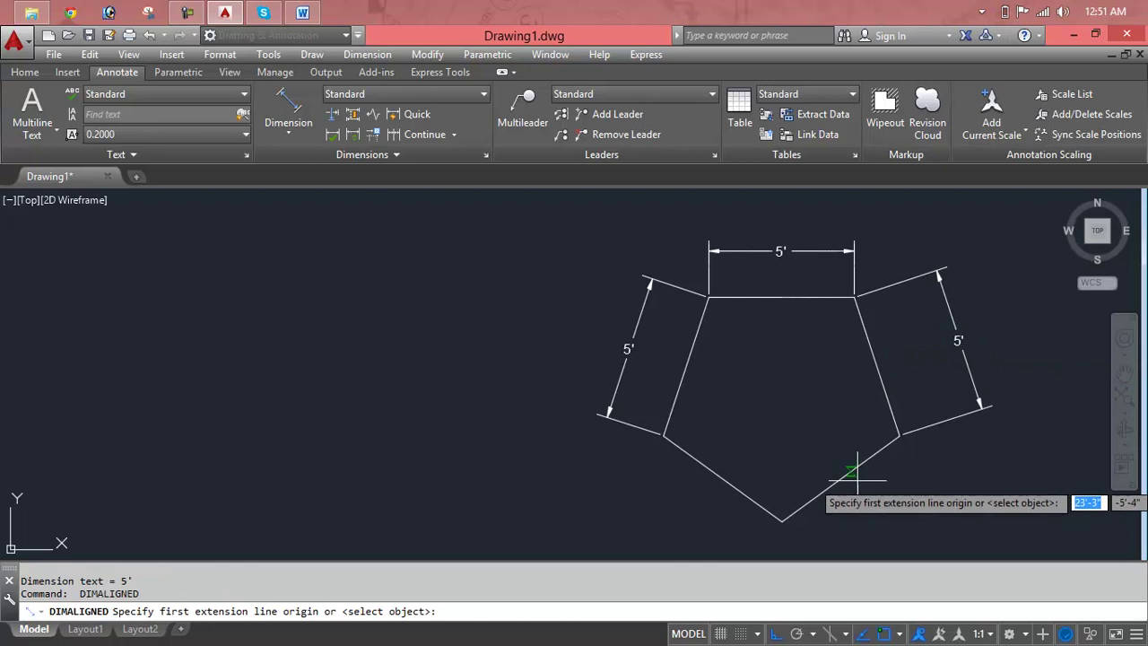
key(Return)
click(846, 472)
click(897, 498)
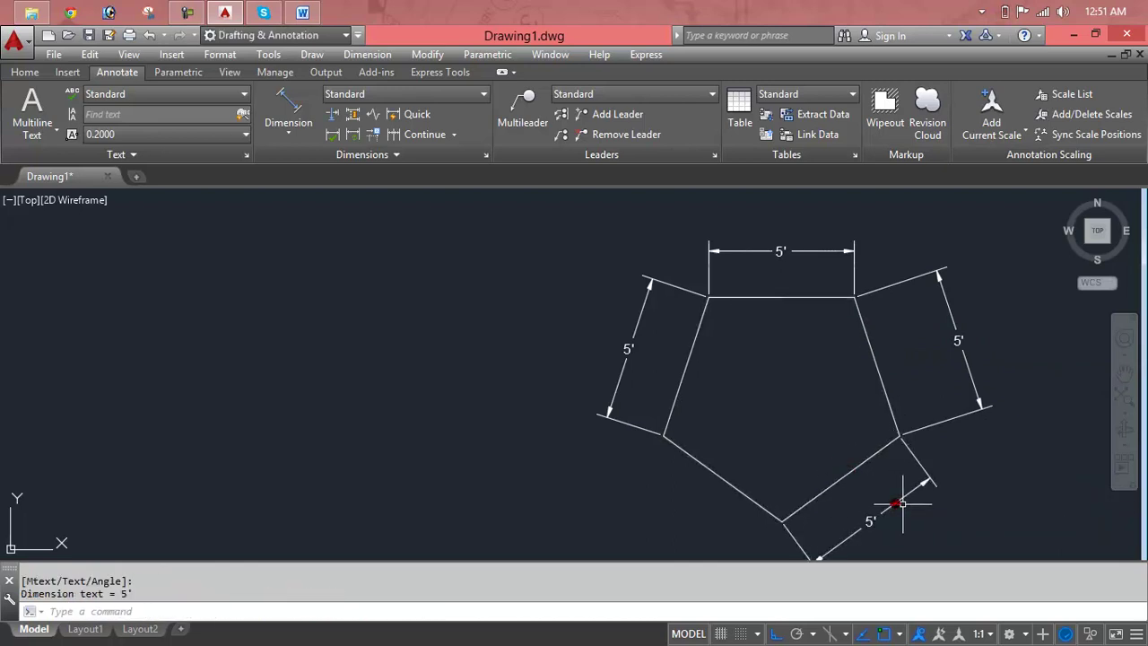
key(Return)
key(Escape)
key(Escape)
key(Escape)
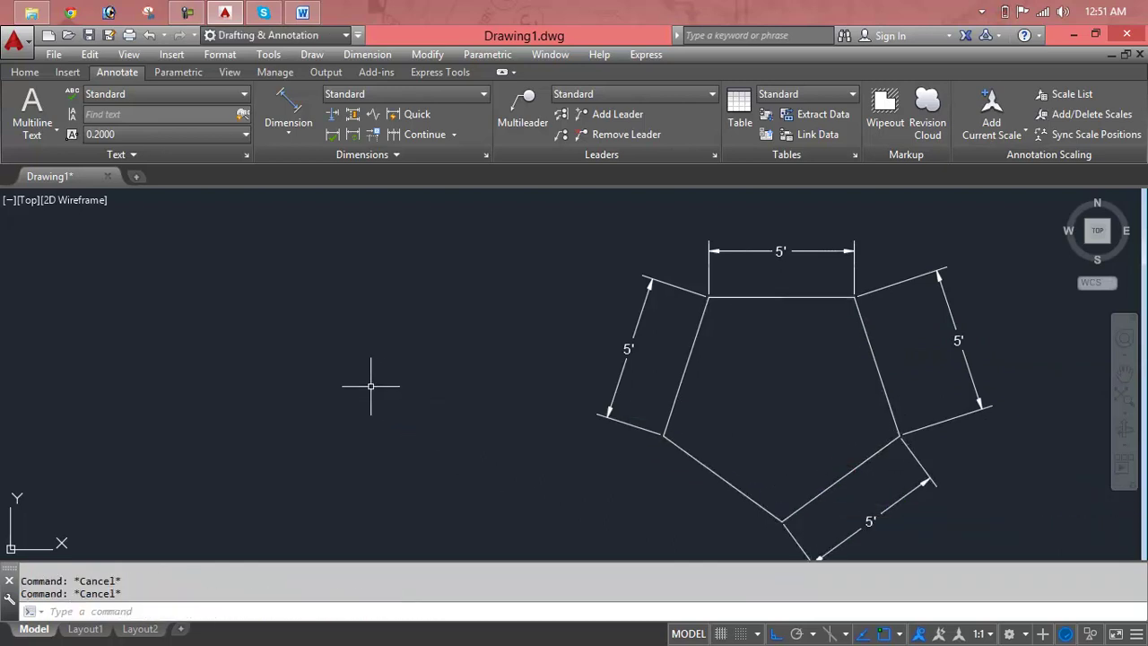
Draw an 8-sided polygon by the Edge method with endpoints 5' and 4'.
text(pol)
key(Return)
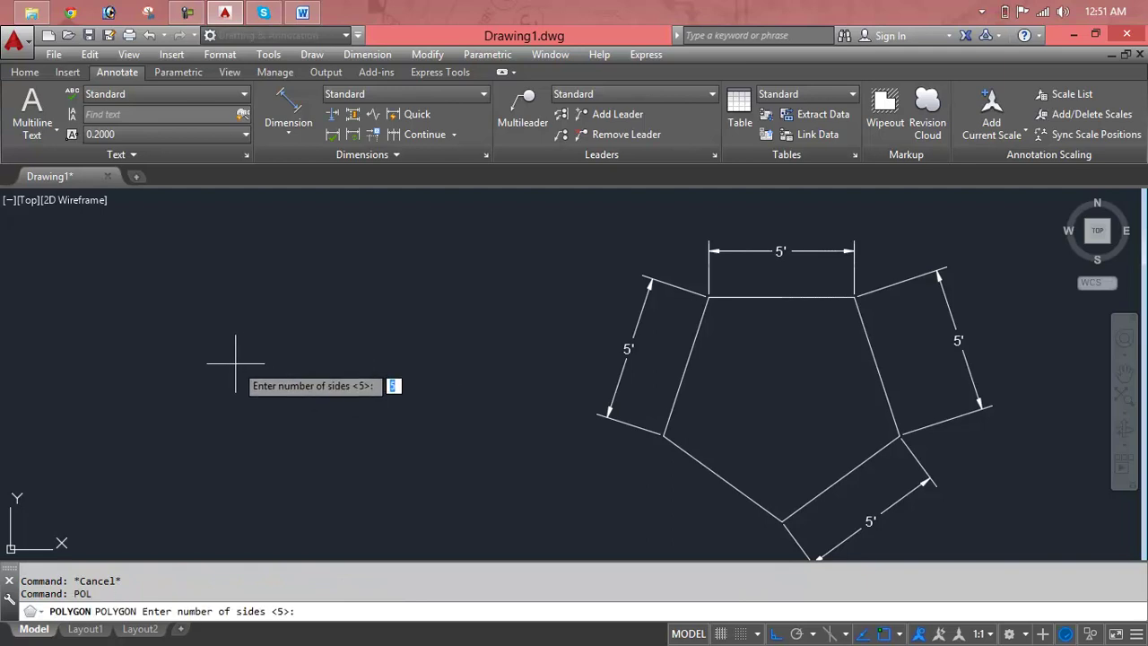
text(8)
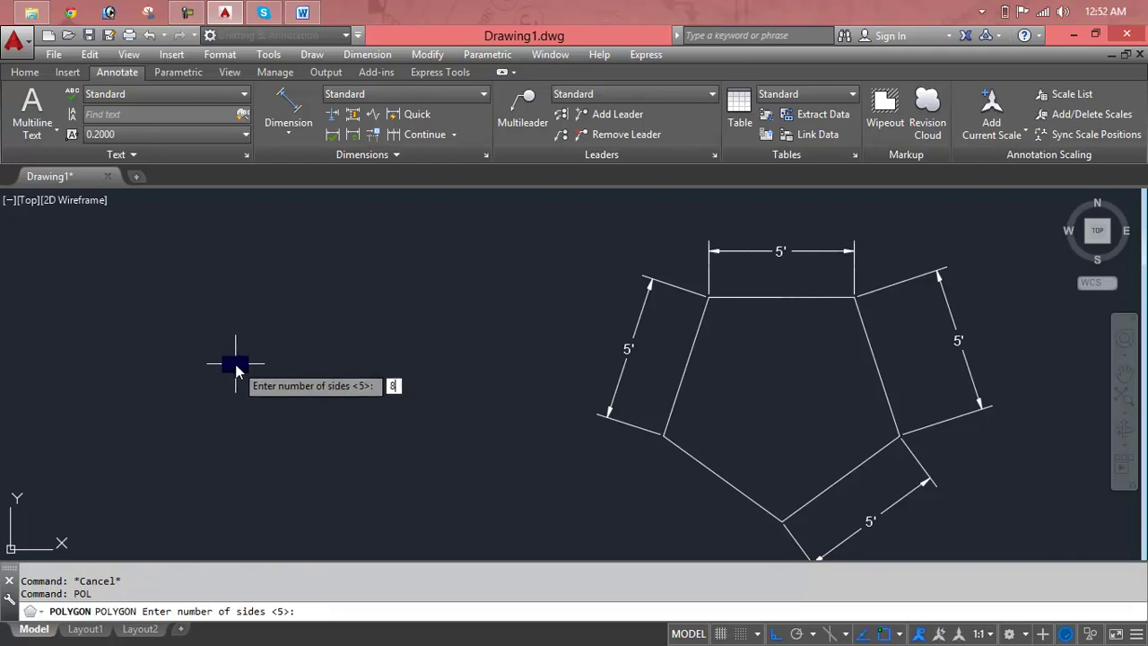
key(Return)
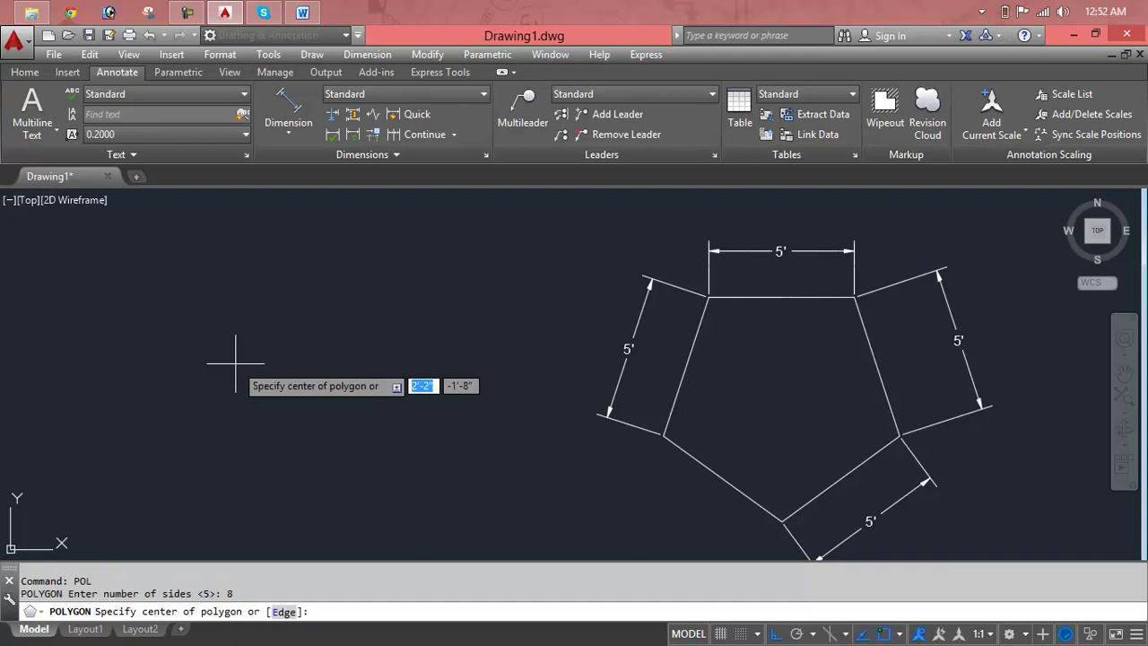
text(e)
key(Return)
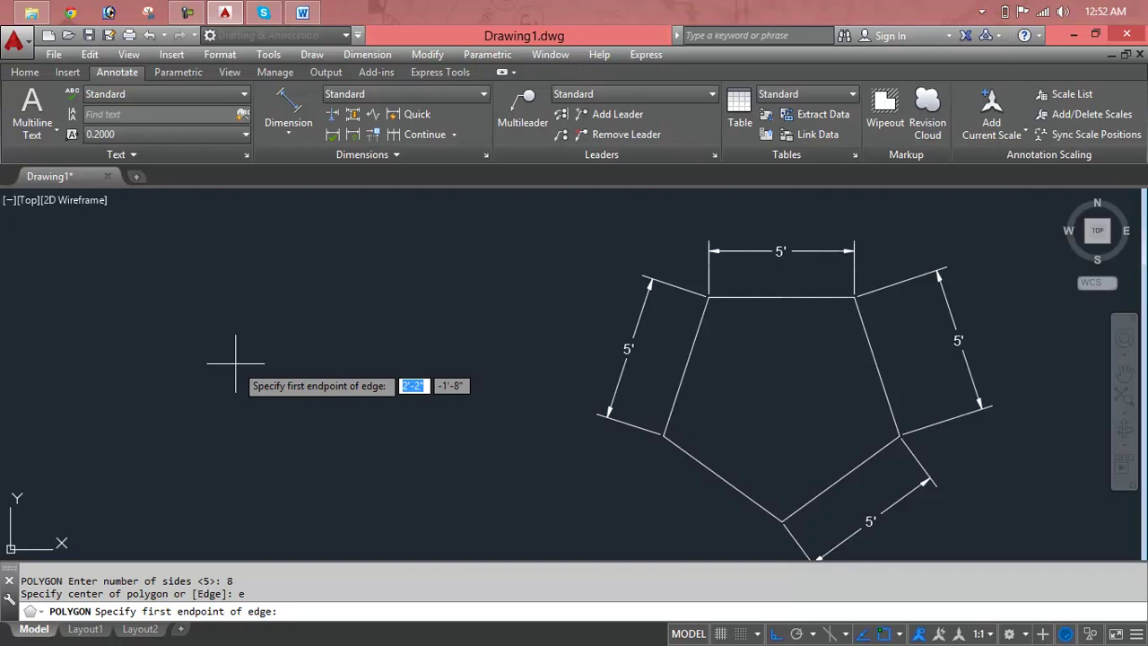
text(5')
key(Return)
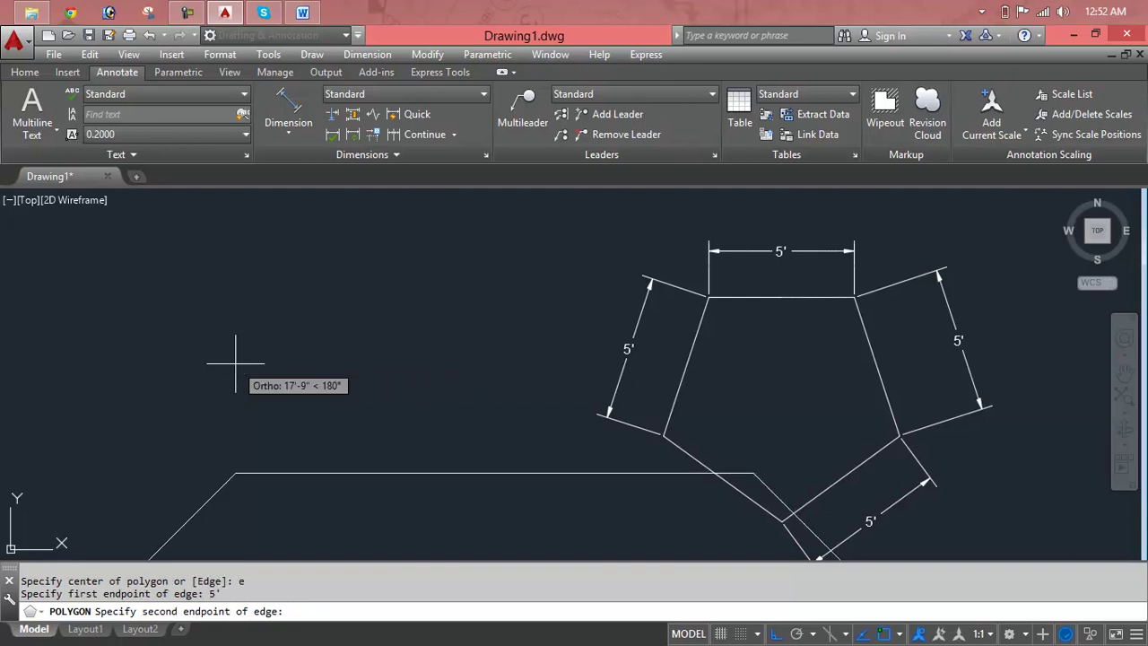
text(4')
key(Return)
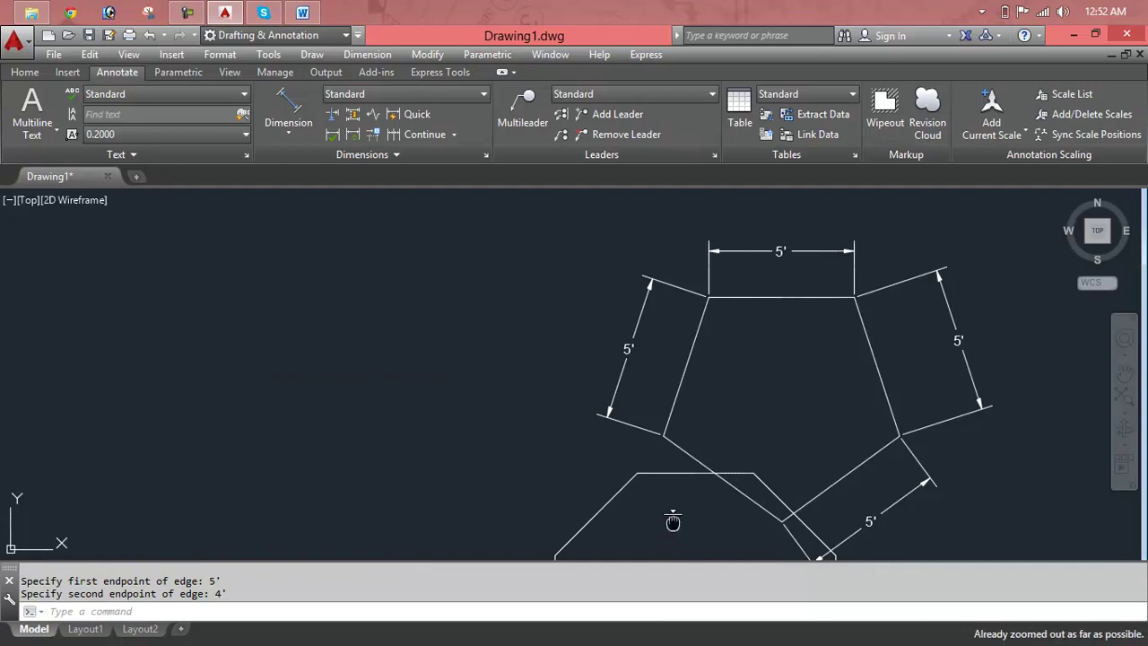
Zoom All to show the whole drawing.
key(Escape)
key(Escape)
text(z)
key(Return)
text(a)
key(Return)
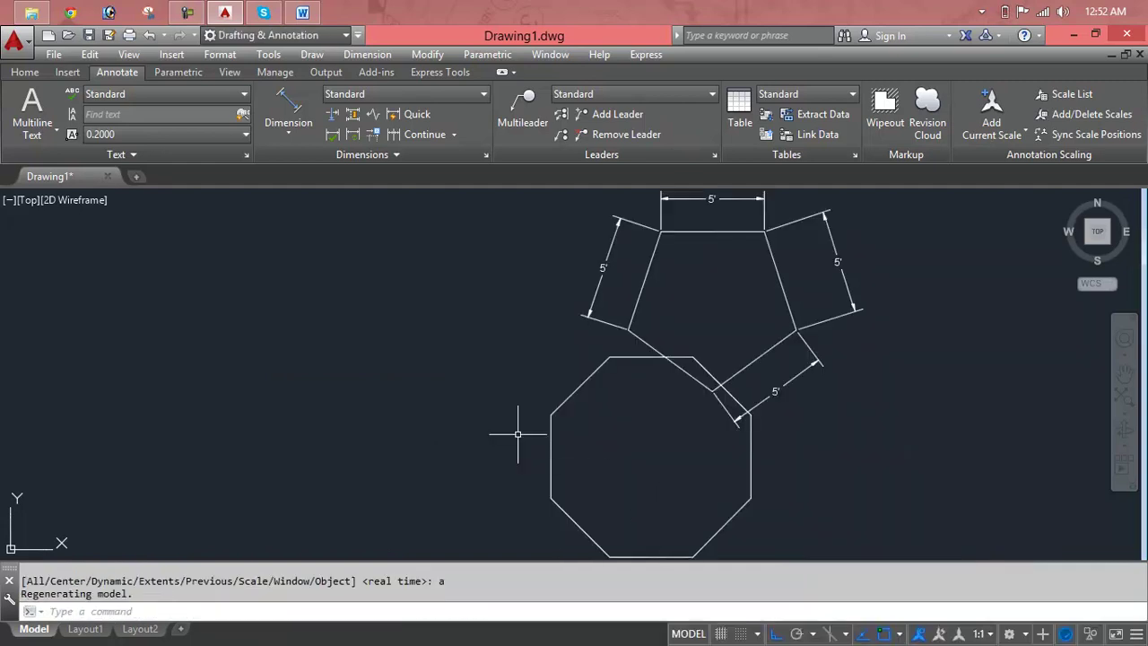
text(m)
key(Return)
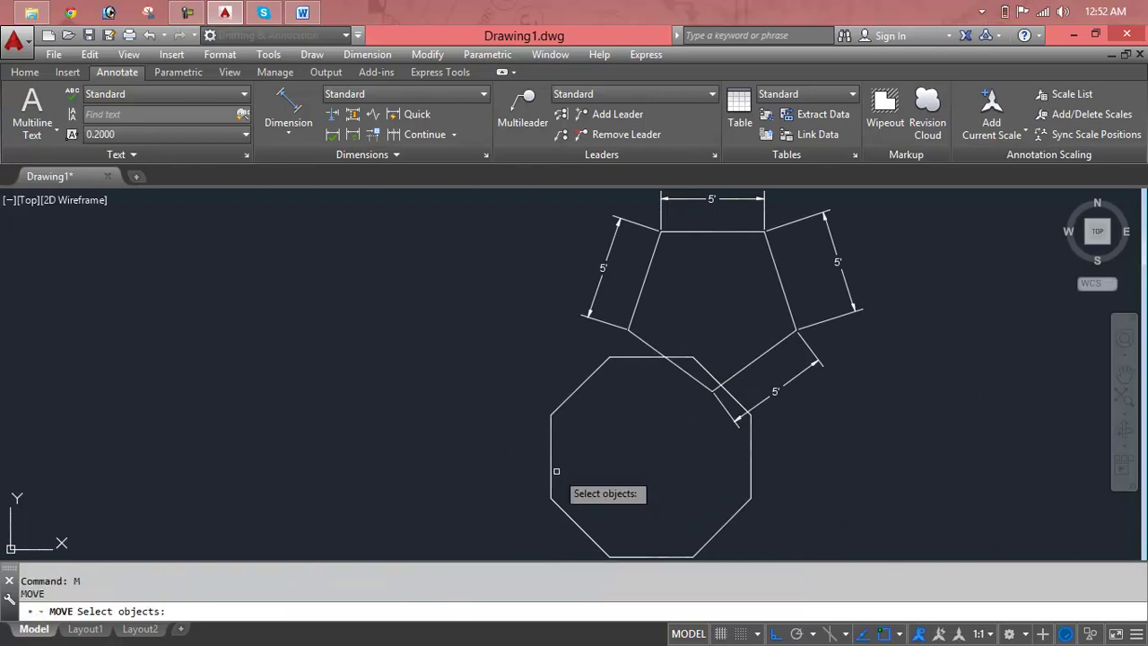
Move the octagon 8' to the left, clear of the dimensioned pentagon.
click(547, 464)
key(Return)
click(549, 465)
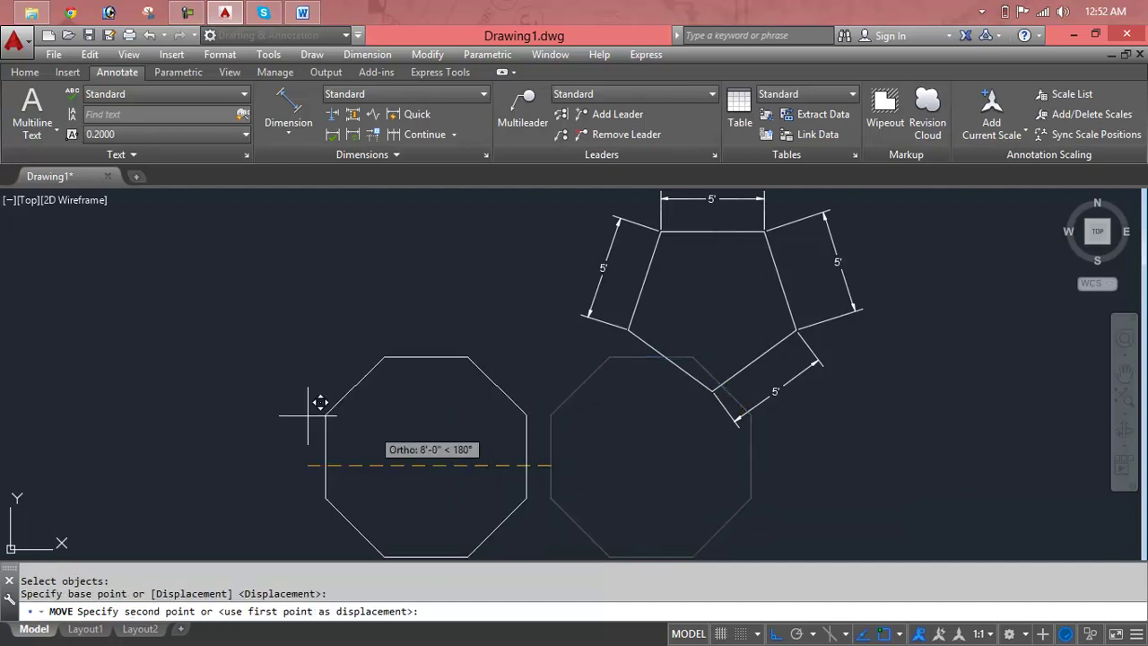
click(103, 464)
key(Escape)
key(Escape)
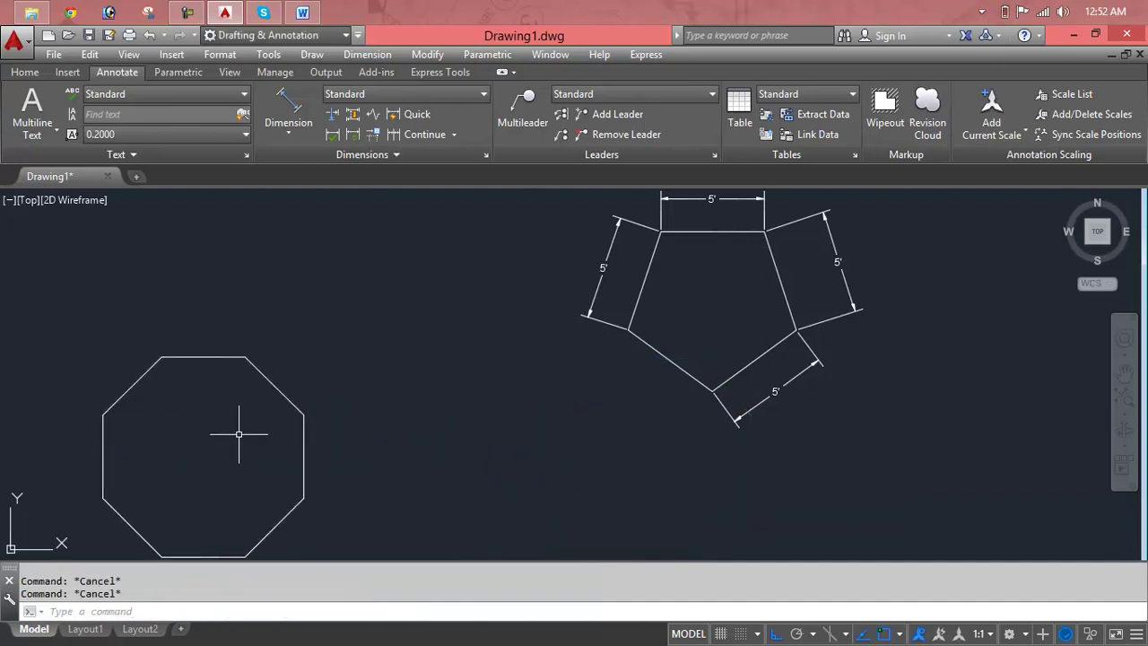
Add aligned 4' dimensions to the octagon's upper-right and right sides.
click(305, 136)
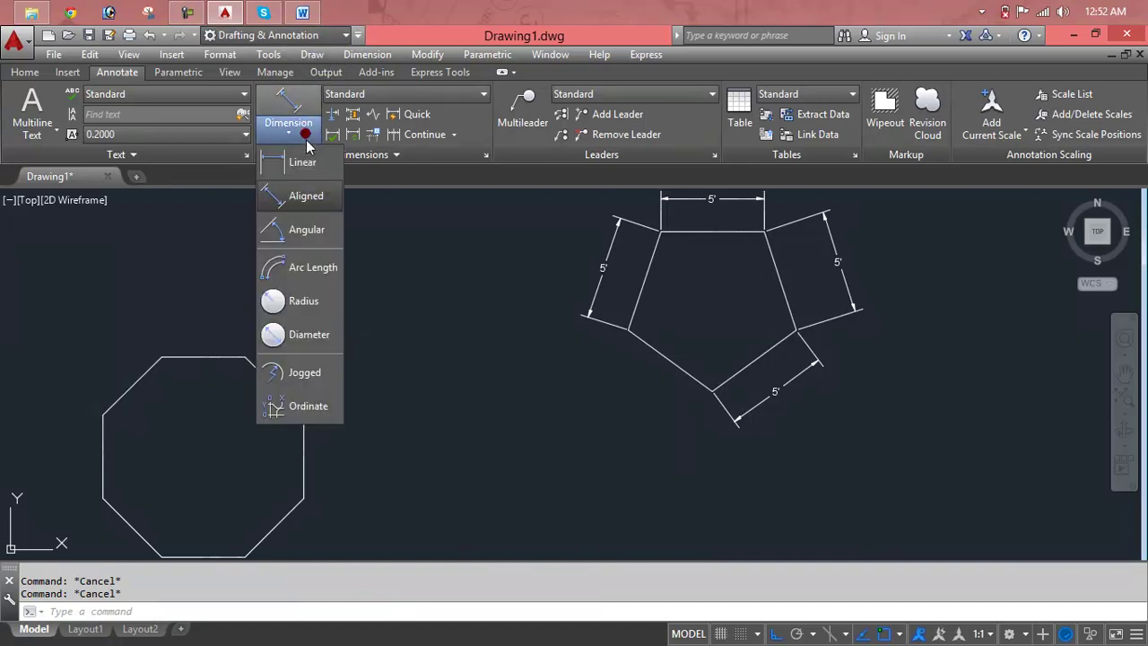
click(303, 194)
key(Return)
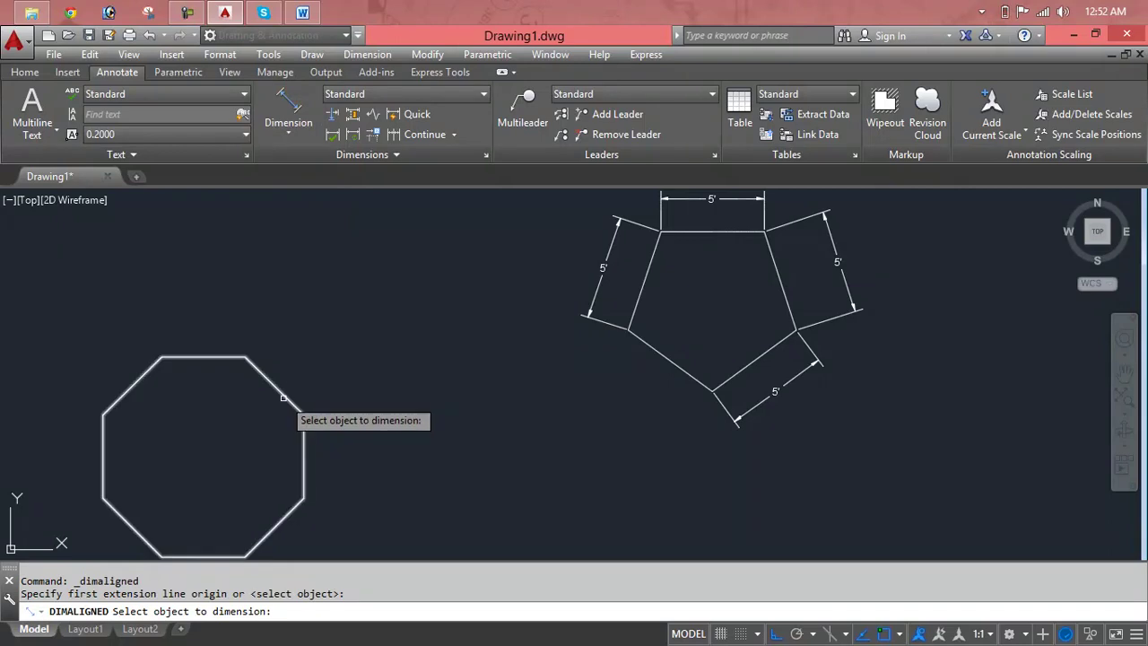
click(284, 394)
click(302, 383)
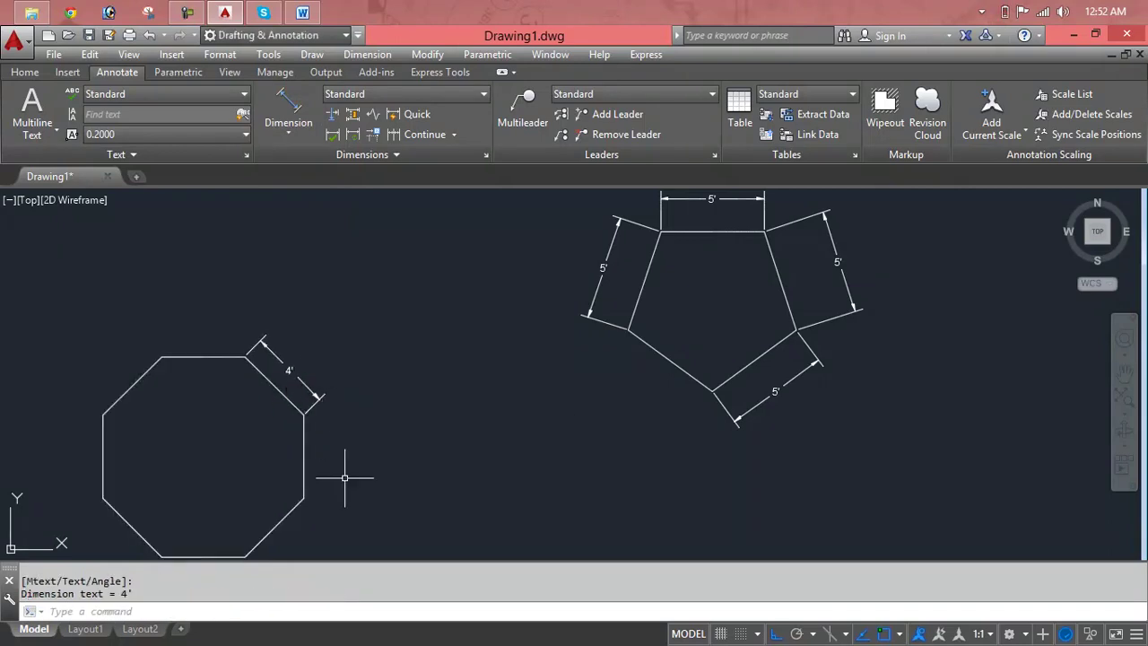
key(Return)
Add aligned 4' dimensions to the octagon's lower-right and bottom sides.
key(Return)
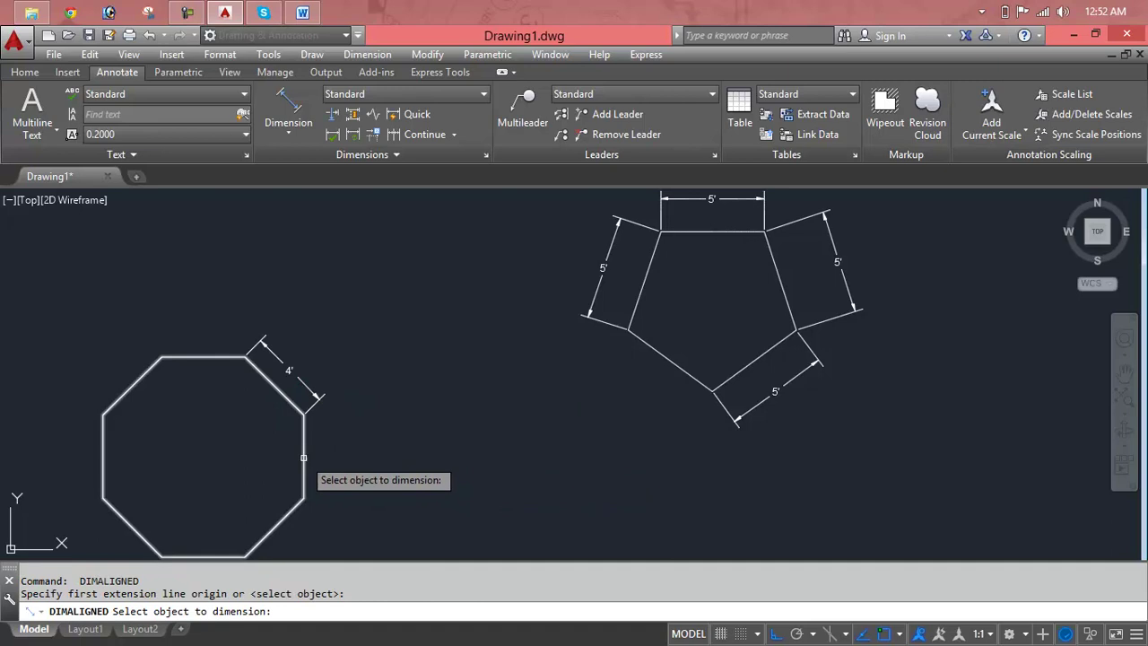
click(303, 457)
click(357, 456)
key(Return)
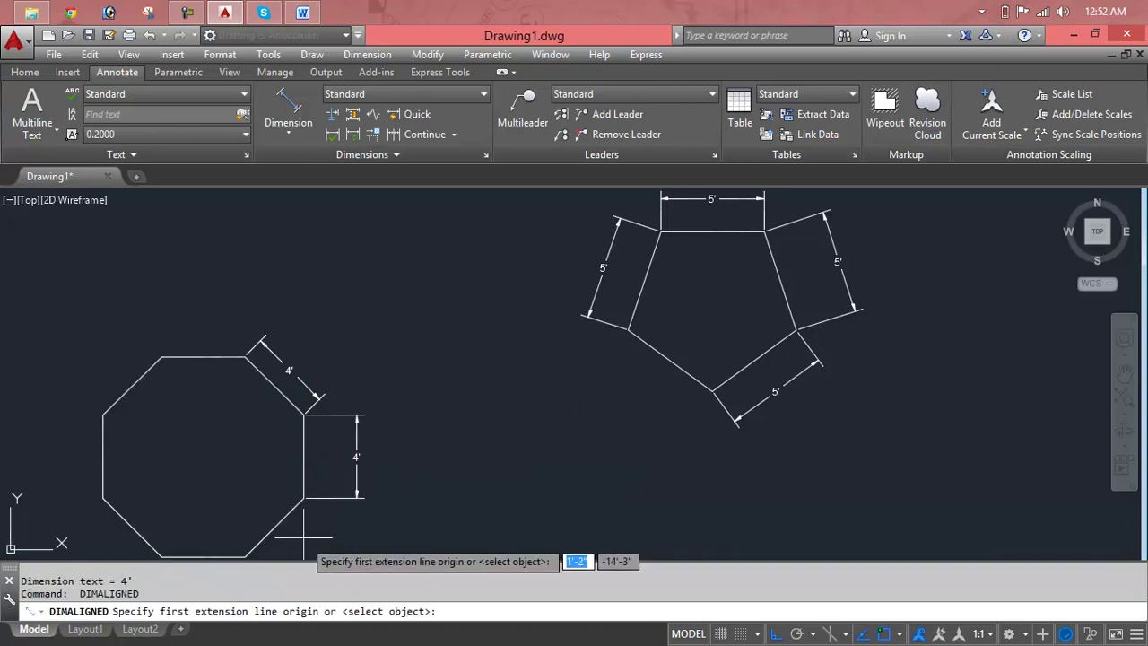
middle_drag(303, 536, 359, 365)
key(Return)
click(330, 359)
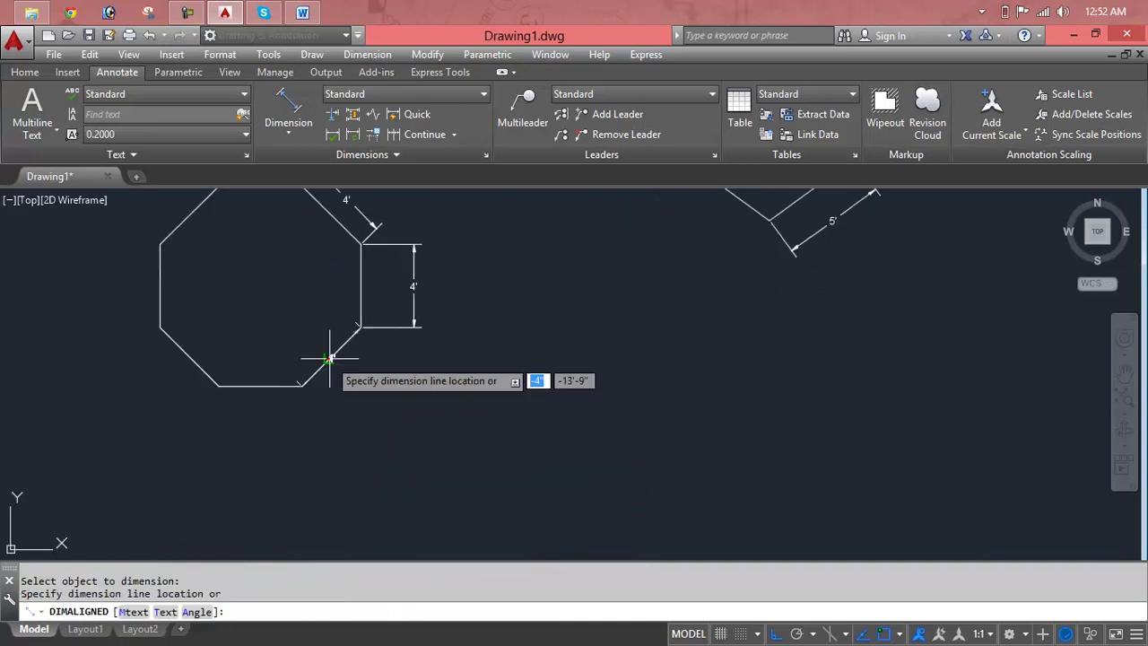
click(391, 412)
key(Return)
key(Return)
click(260, 387)
click(267, 449)
key(Return)
scroll(416, 423, down, 3)
middle_drag(422, 423, 280, 412)
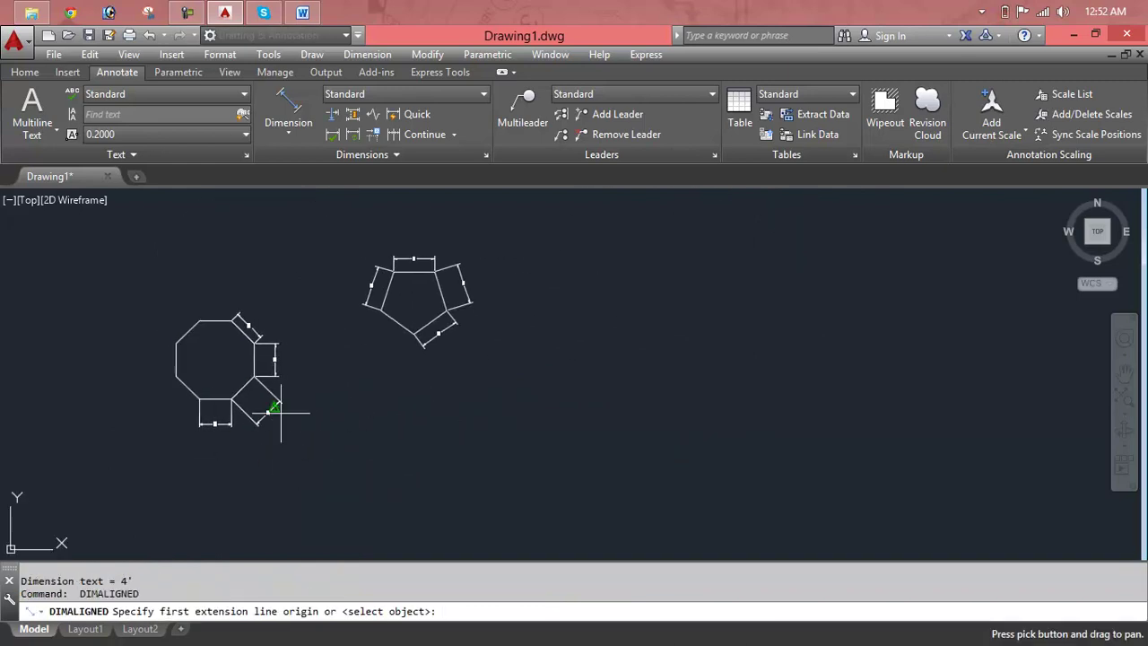
click(608, 222)
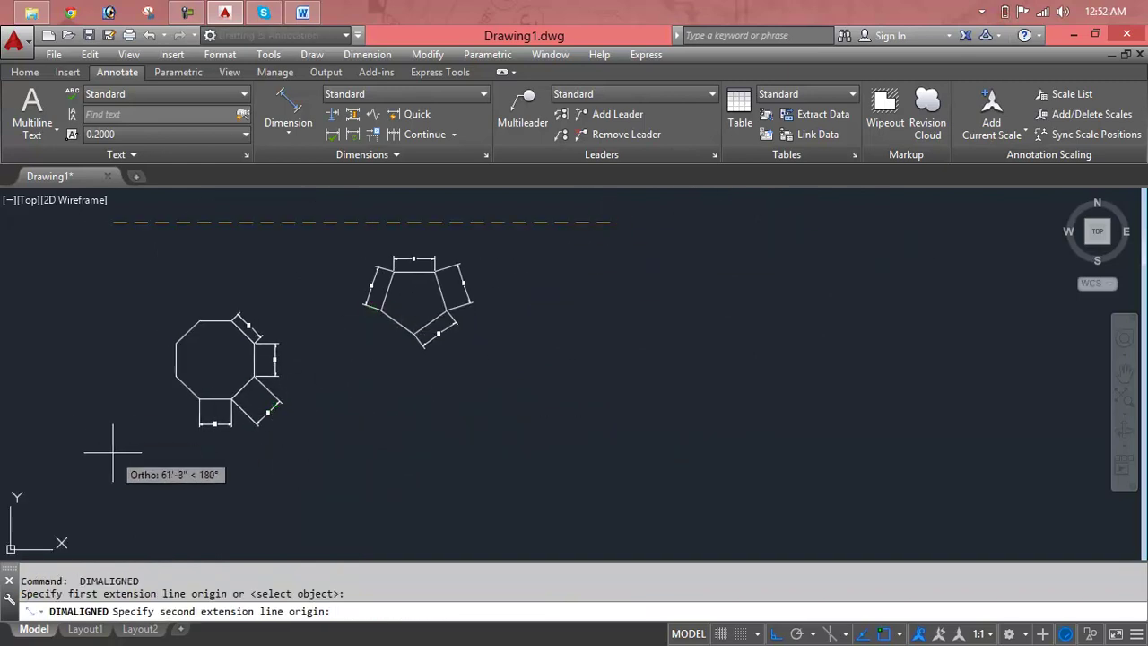
key(Escape)
Window-select and delete the pentagon with its dimensions.
click(498, 218)
click(400, 377)
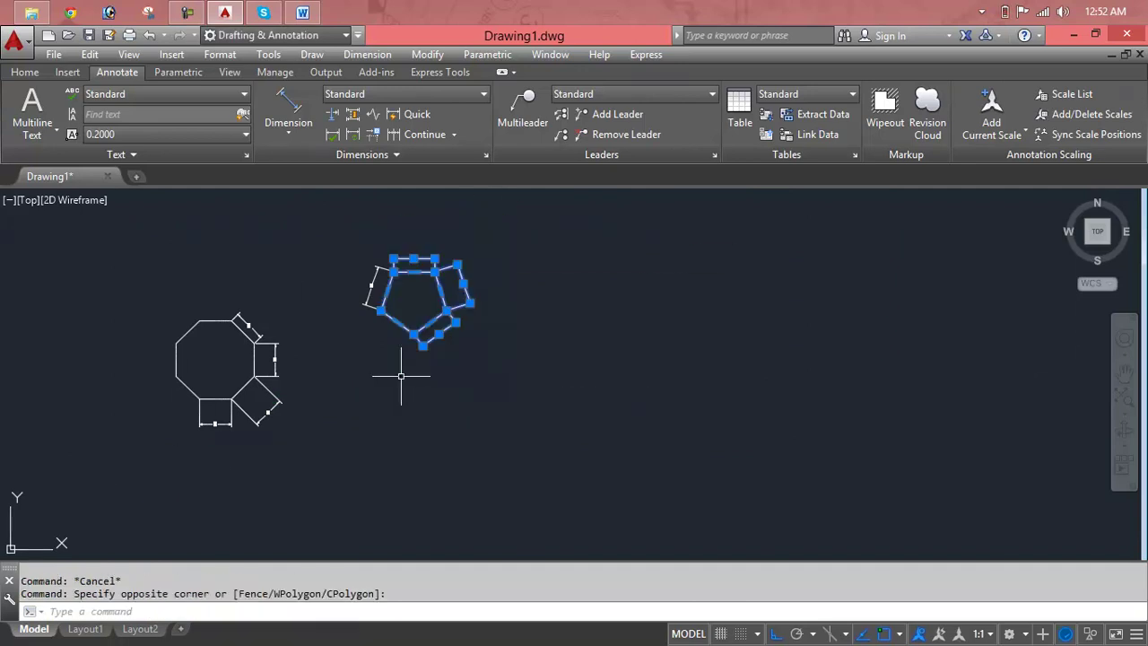
key(Delete)
Window-select and delete the octagon with its dimensions.
click(477, 255)
click(83, 472)
key(Delete)
middle_drag(252, 397, 267, 398)
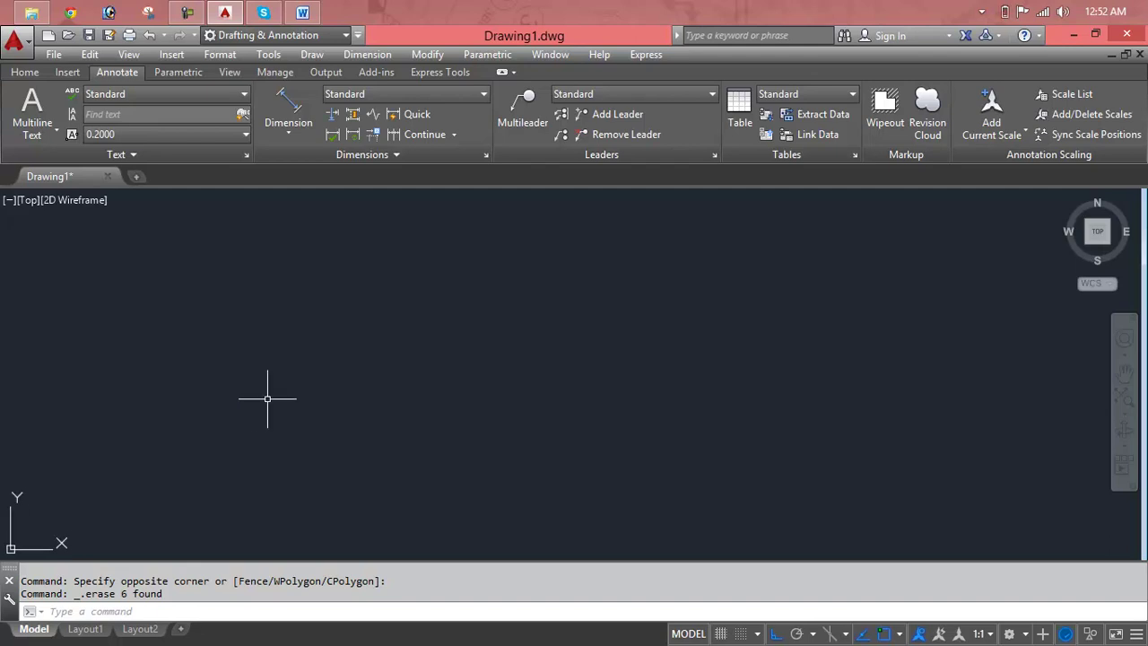